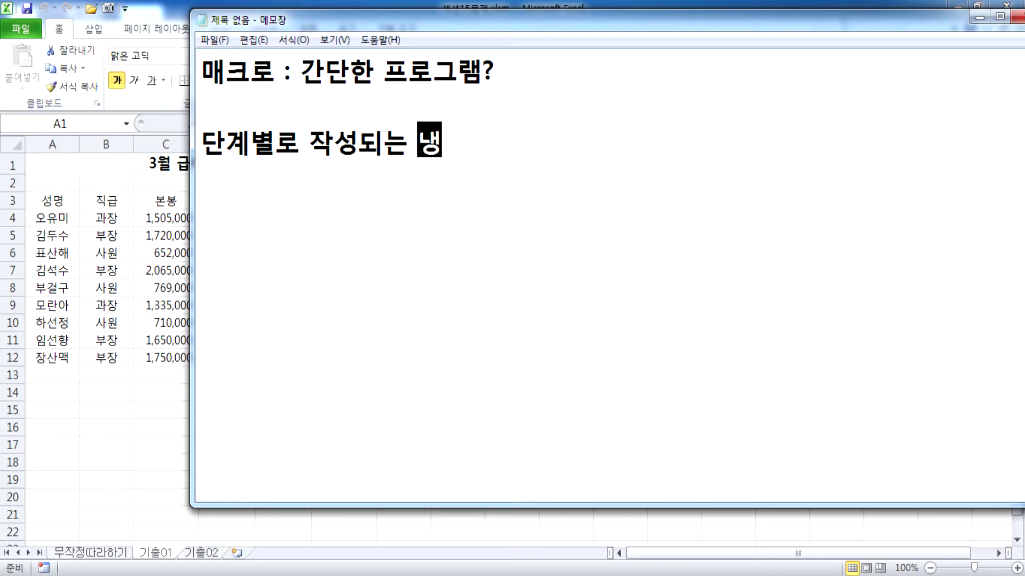
# Step: Prefix the Notepad line "단계별로 작성되는 내용" with "구분 동작 :"
pyautogui.press('Home')
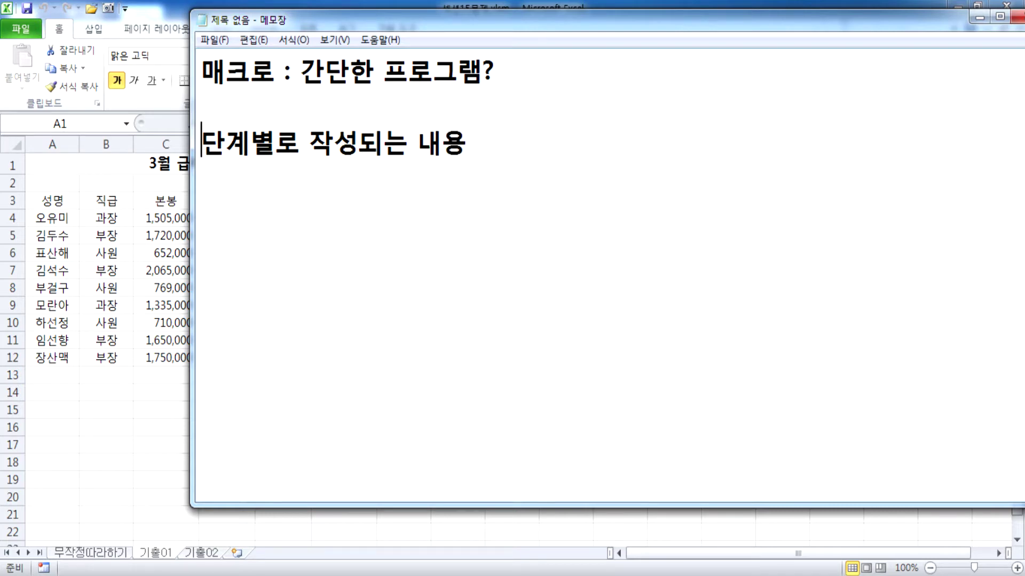
pyautogui.write('구분 동')
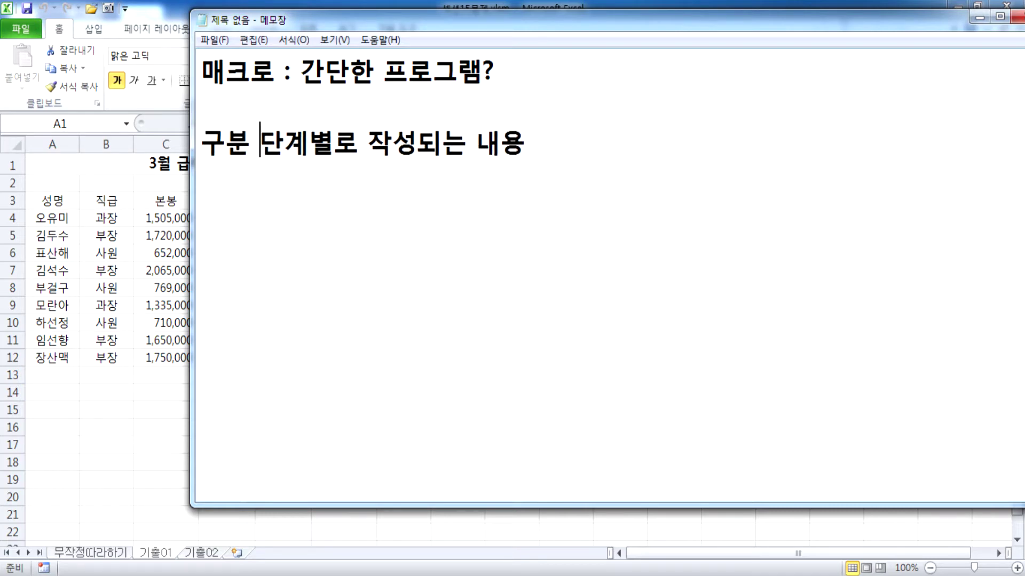
pyautogui.write('작 :')
pyautogui.press('End')
# Step: Add the line "이러한 구분 동작을 연속 동작으로 연결시키는 것" below the 구분 동작 line in the note
pyautogui.write('이러한 구부')
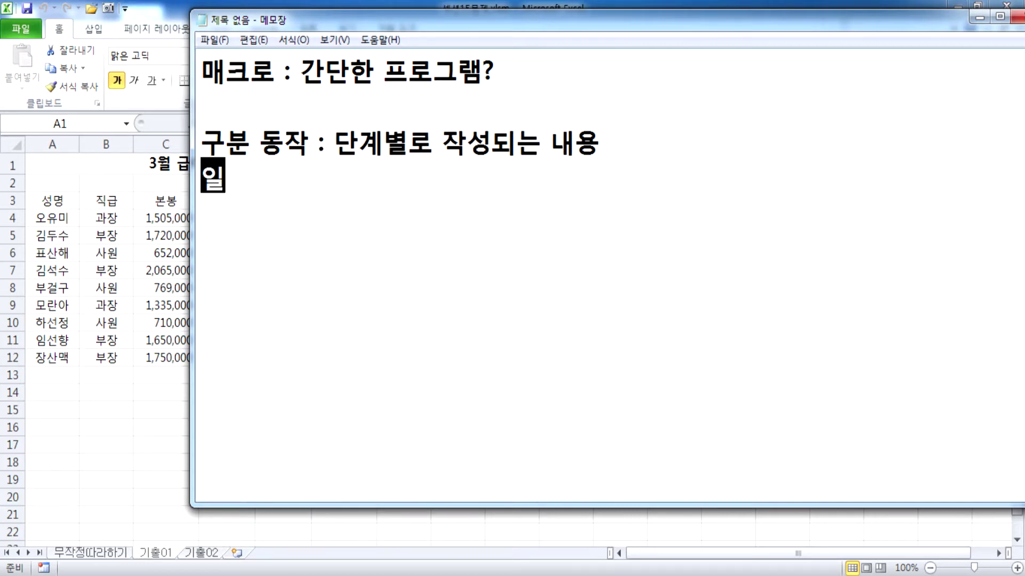
pyautogui.write('분 동')
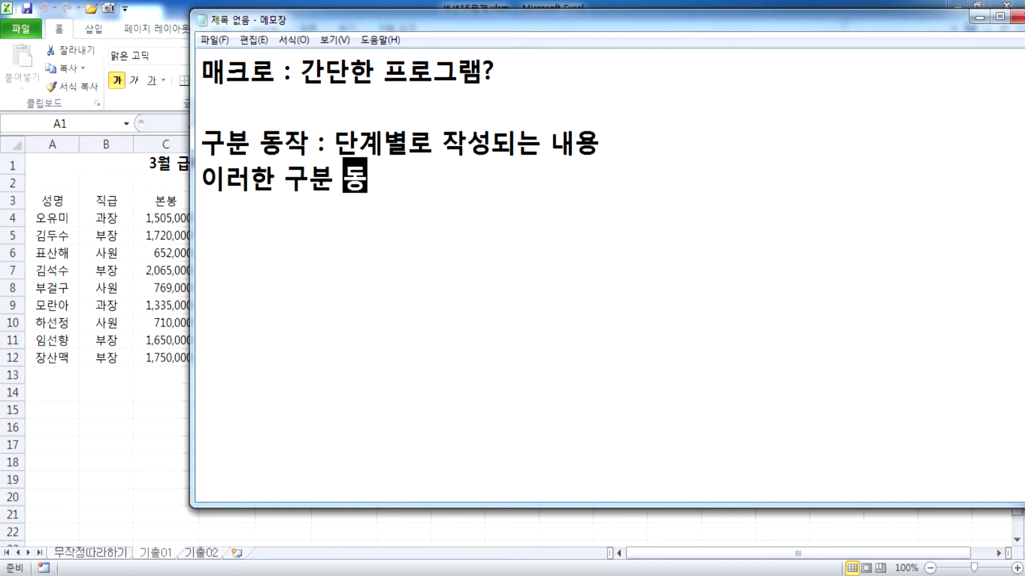
pyautogui.write('작을 여연속')
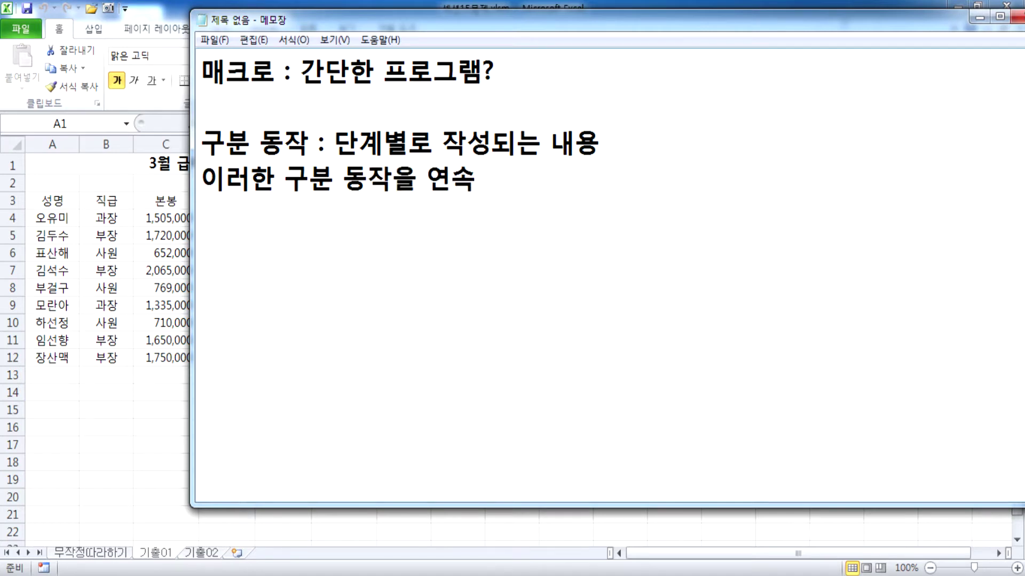
pyautogui.write(' 동작으로 연결시키')
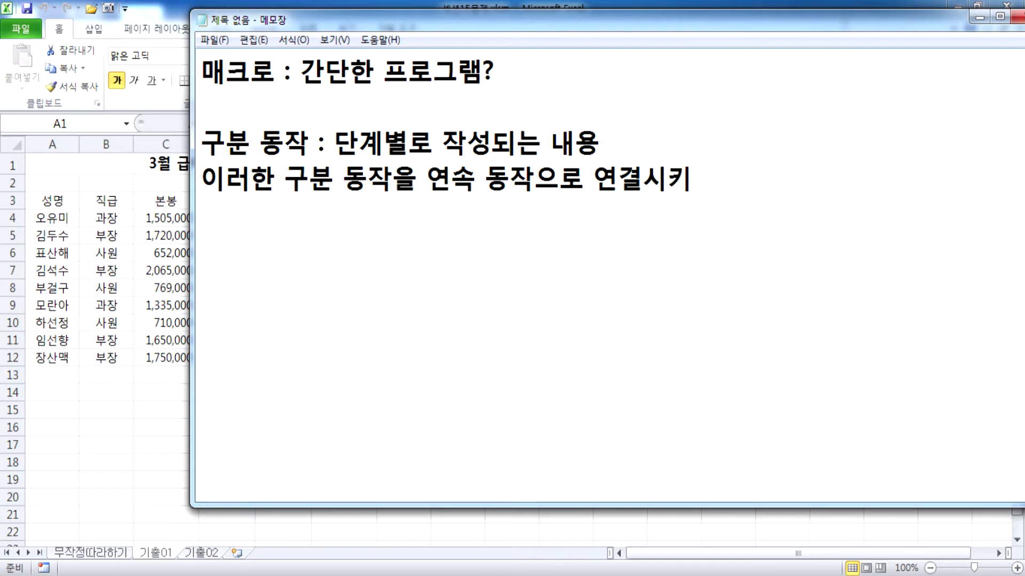
pyautogui.write('는 거ㅅ')
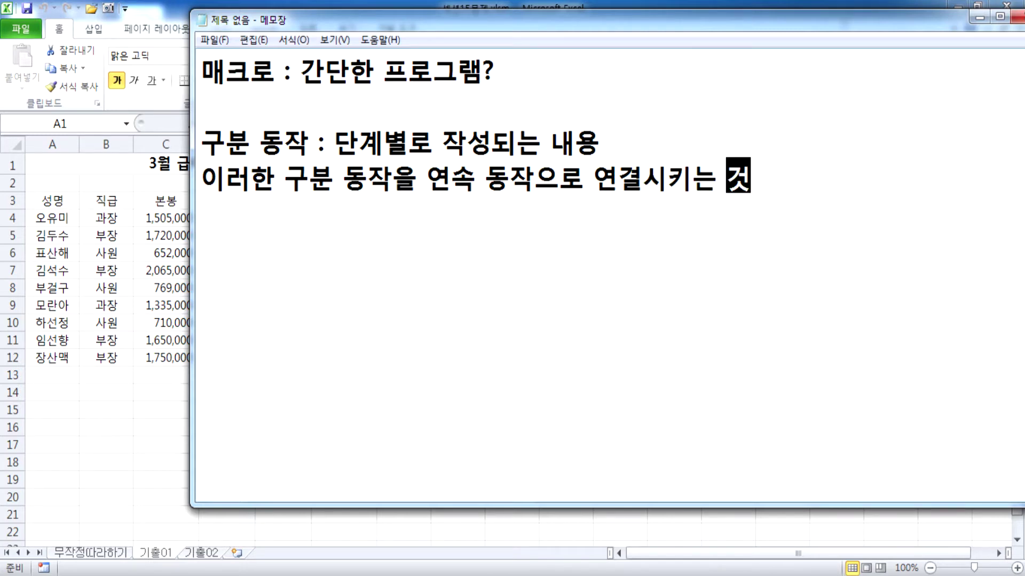
# Step: Switch to the Excel workbook and make sure 개발 도구 (Developer) is enabled in the ribbon customization options
pyautogui.click(136, 332)
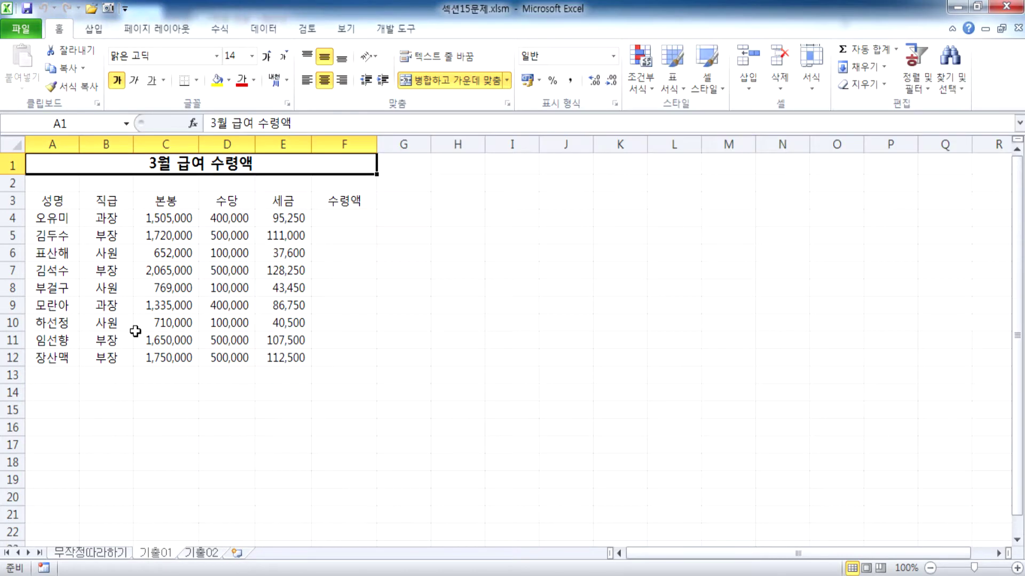
pyautogui.moveTo(440, 575)
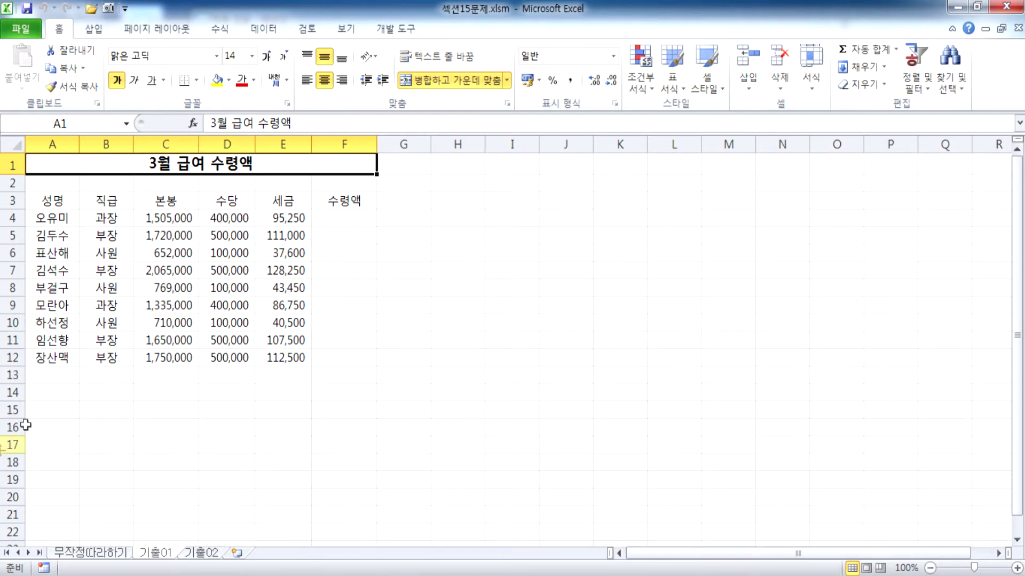
pyautogui.click(401, 32)
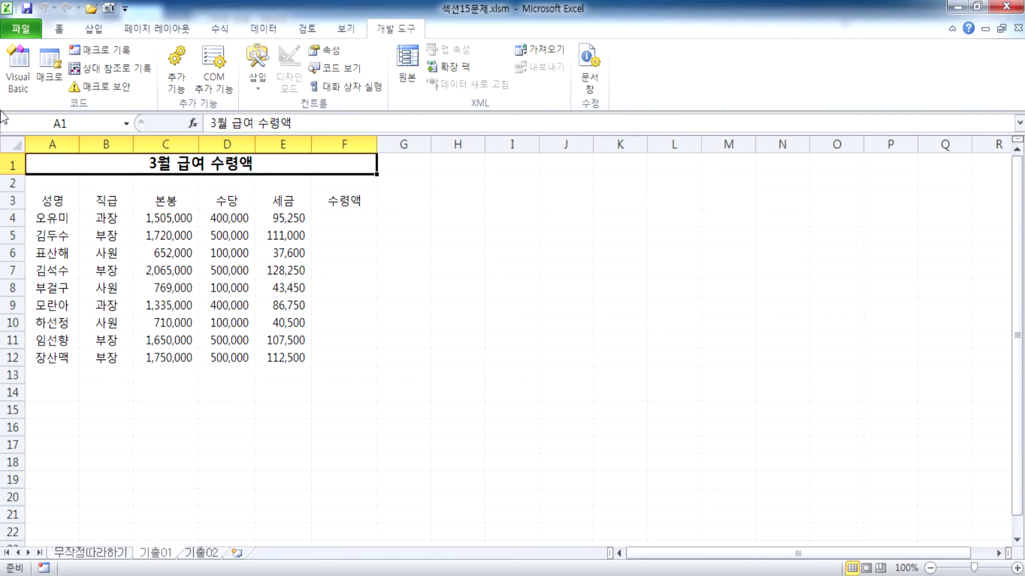
pyautogui.click(21, 29)
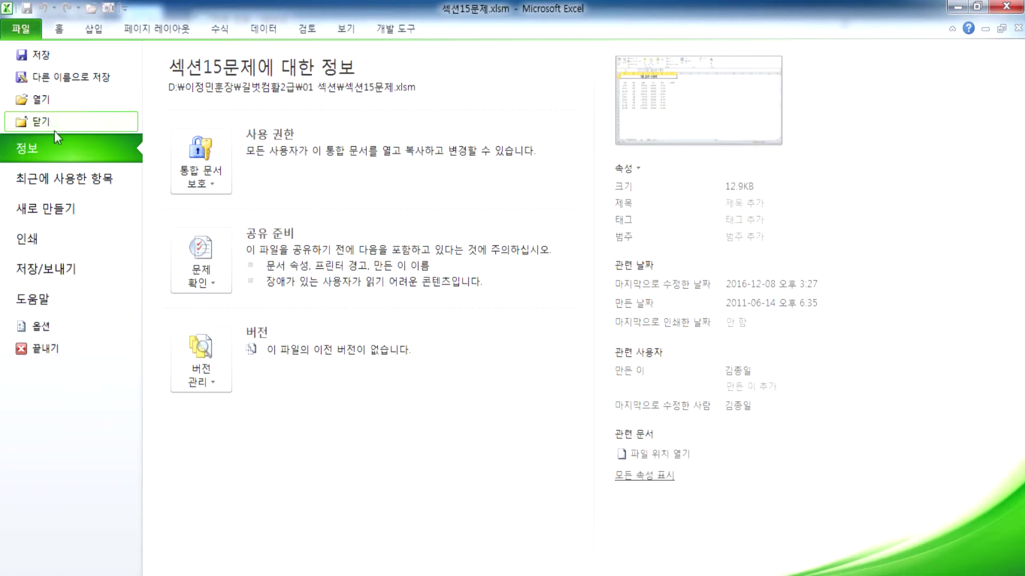
pyautogui.click(35, 327)
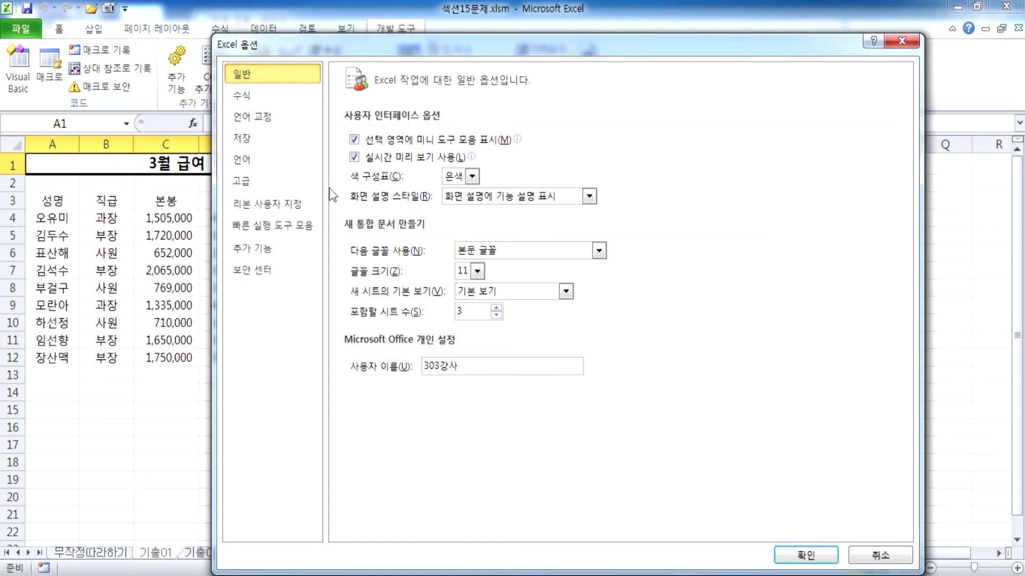
pyautogui.click(248, 209)
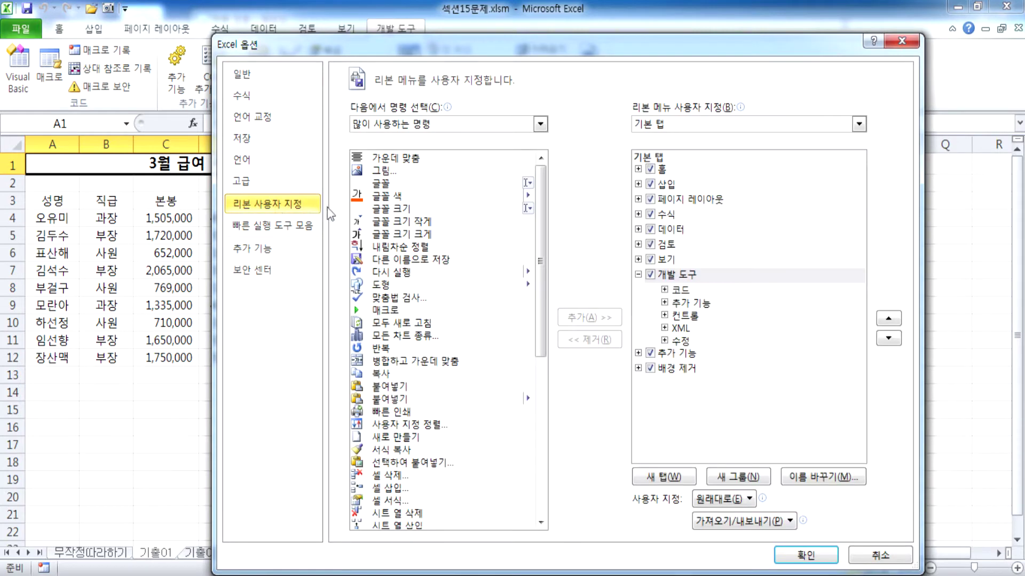
pyautogui.click(650, 277)
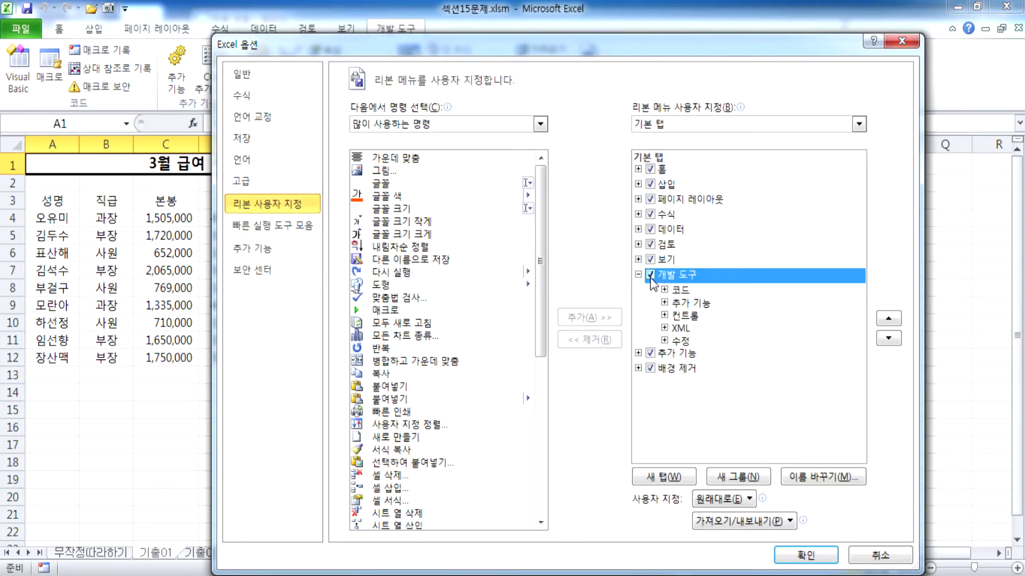
pyautogui.press('Return')
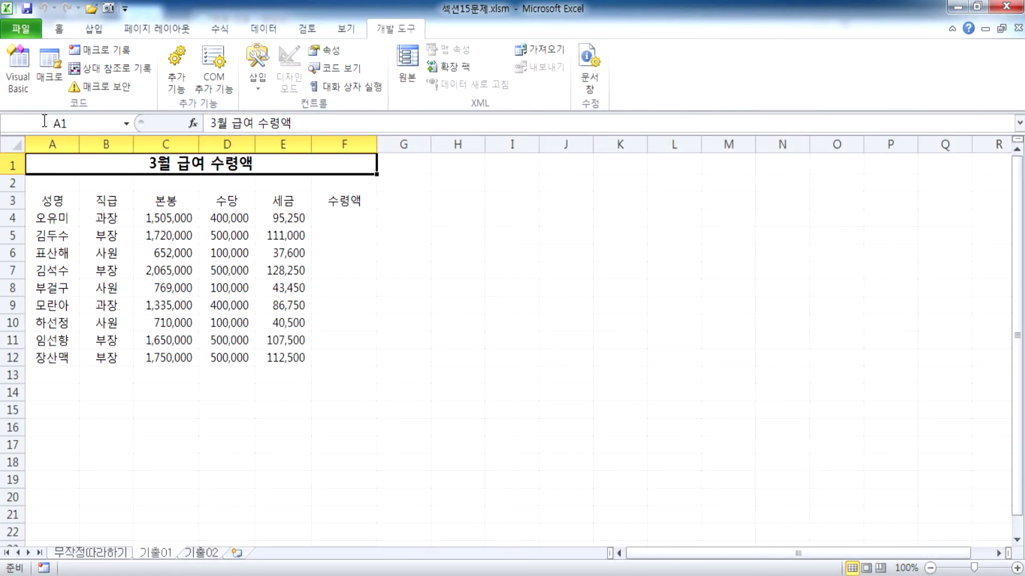
# Step: Look at the macro recording dialog, the macro list and the Visual Basic editor, closing each without changes
pyautogui.click(103, 53)
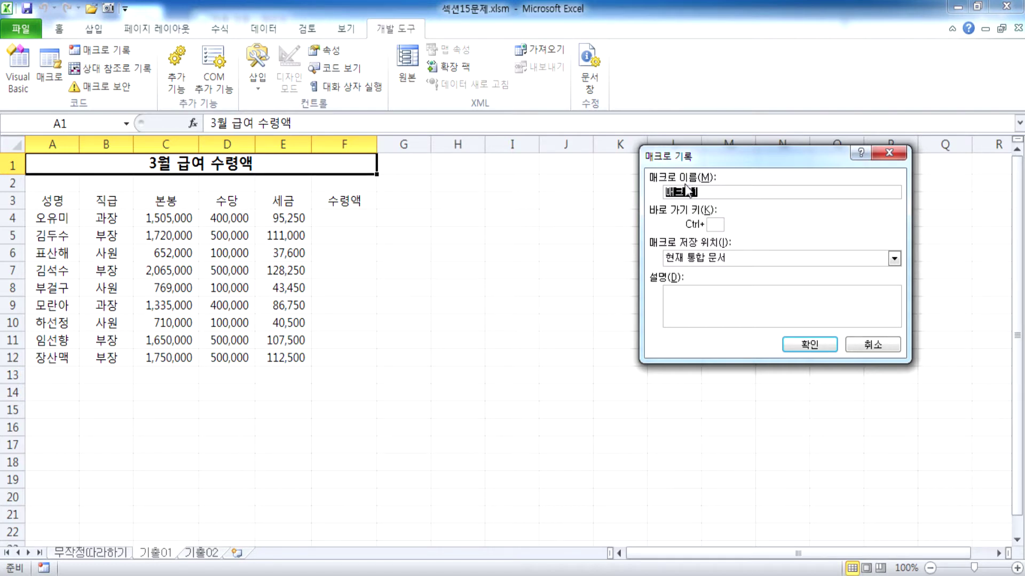
pyautogui.press('Escape')
pyautogui.click(49, 67)
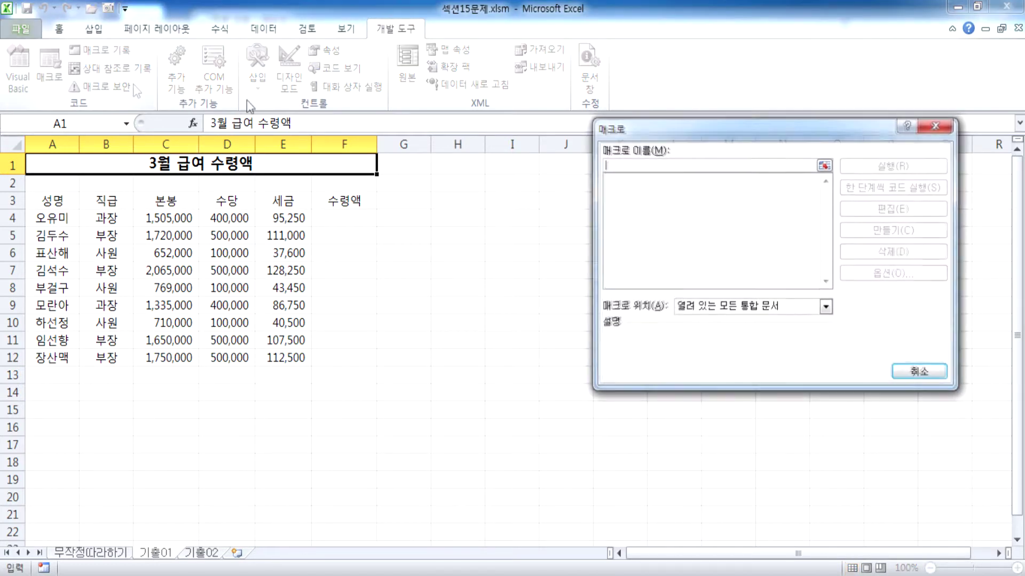
pyautogui.press('Escape')
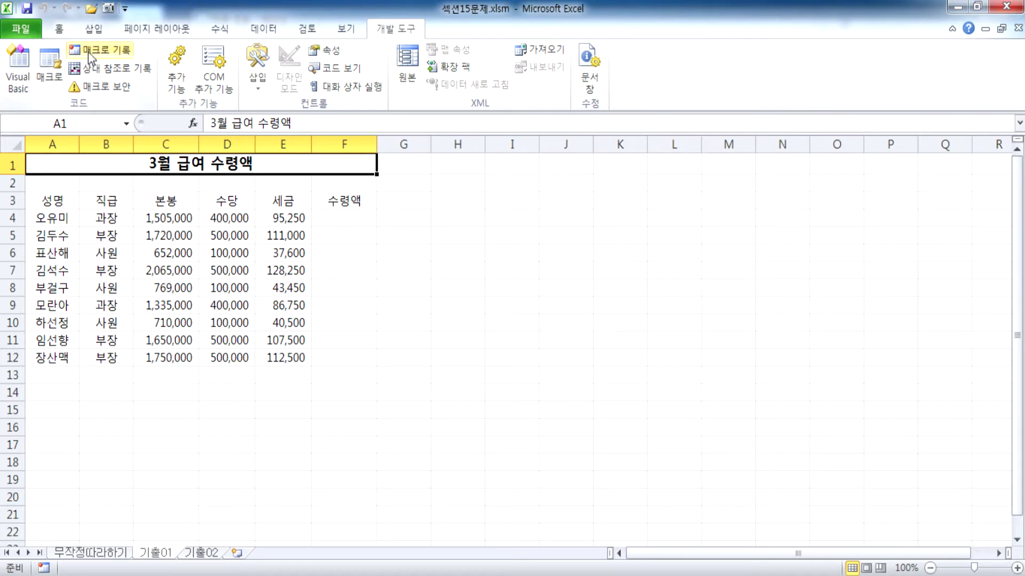
pyautogui.click(91, 53)
pyautogui.press('Escape')
pyautogui.click(12, 79)
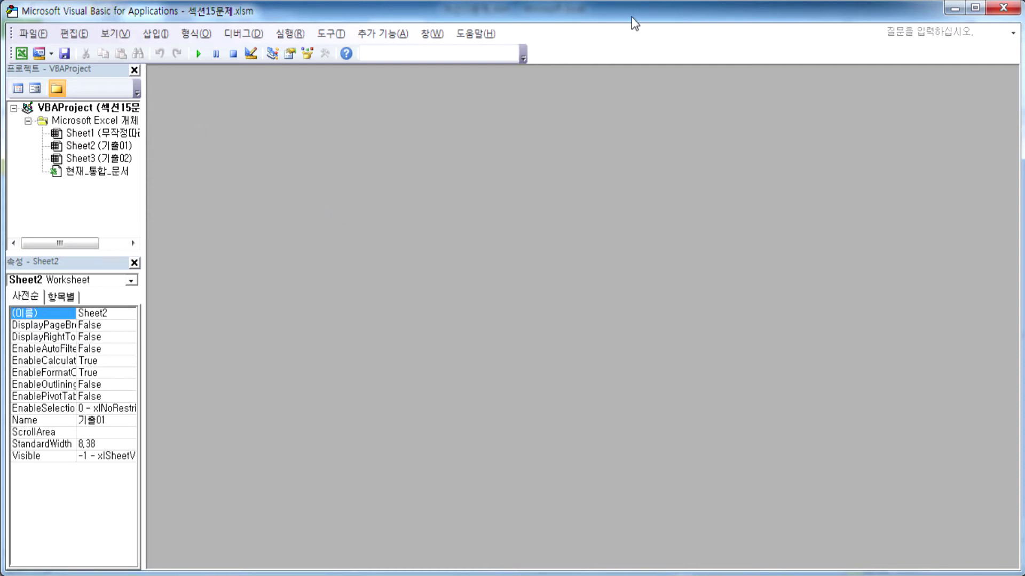
pyautogui.click(1004, 8)
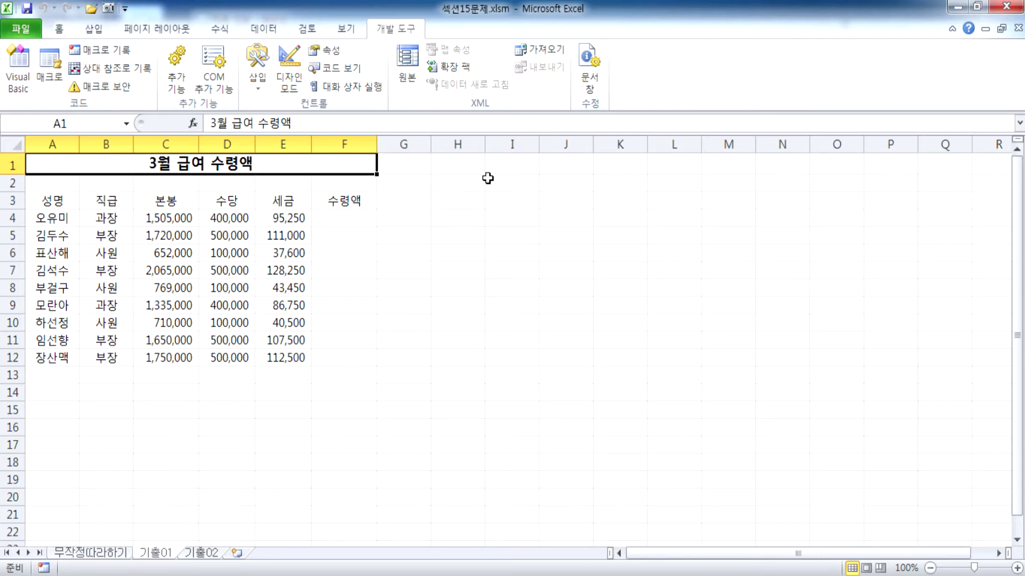
# Step: Start recording a macro named 합계, stored in the current workbook, with title cell A1 selected
pyautogui.click(327, 214)
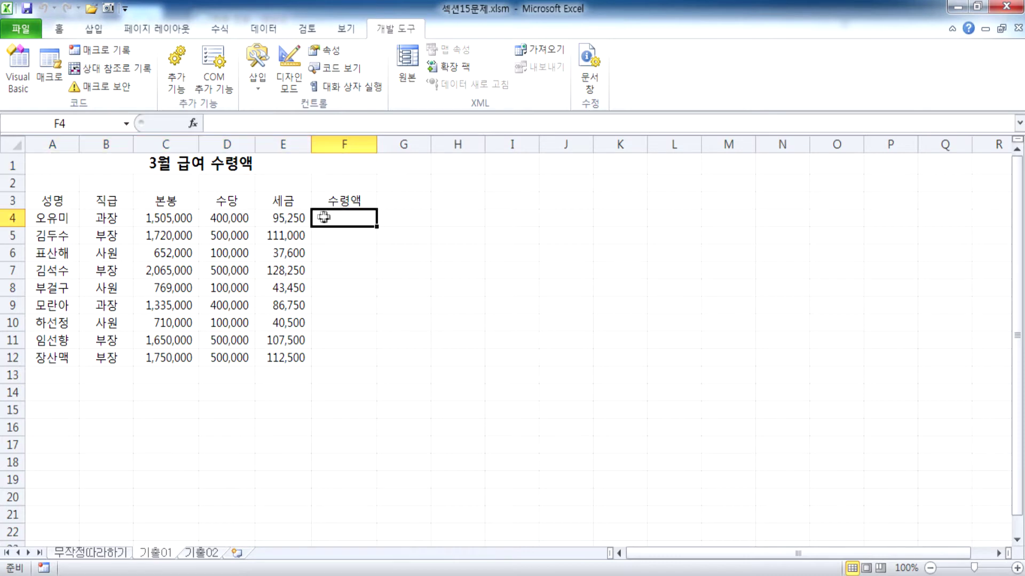
pyautogui.click(200, 165)
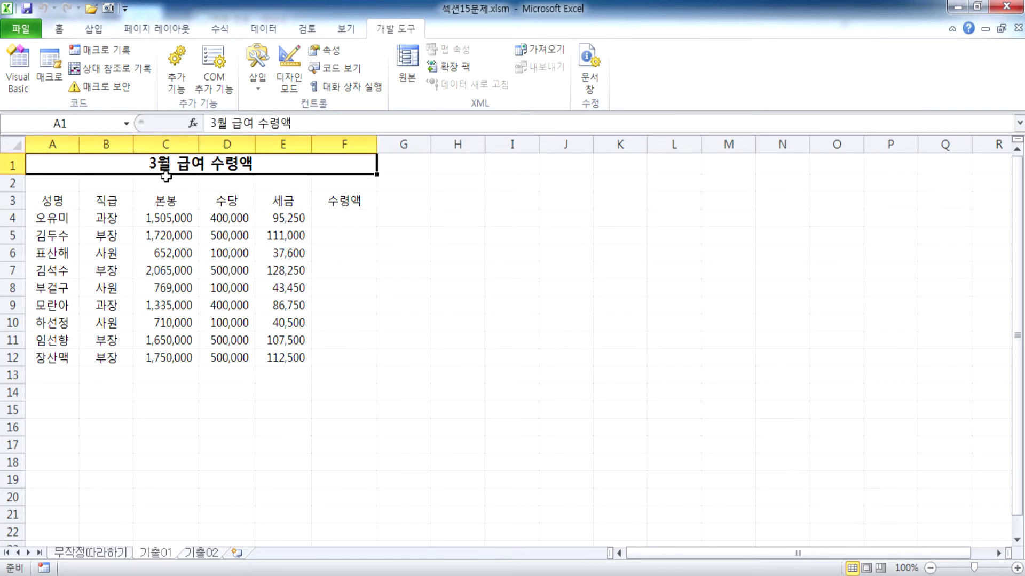
pyautogui.click(95, 54)
pyautogui.write('합계')
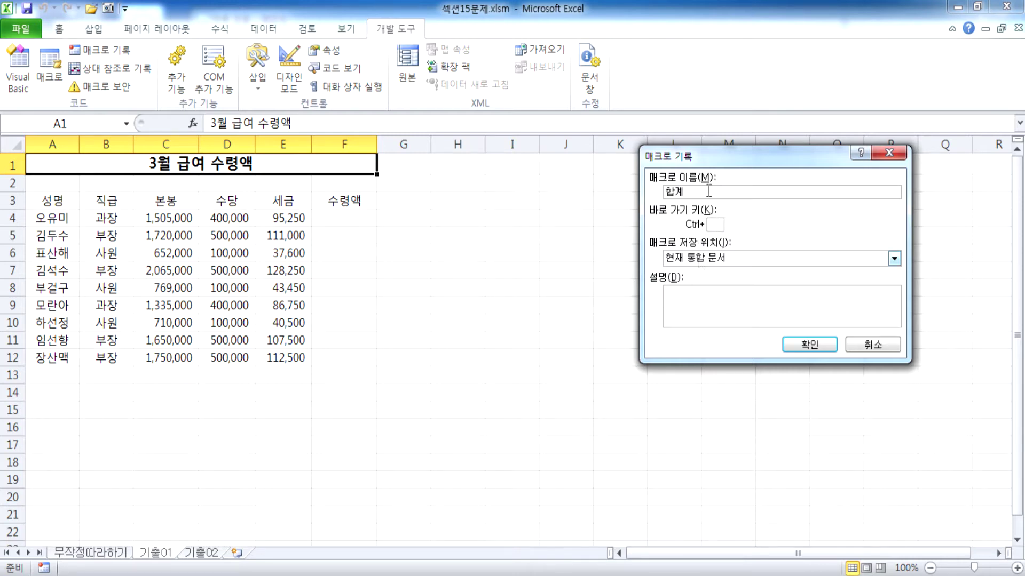
pyautogui.moveTo(691, 149); pyautogui.dragTo(645, 126)
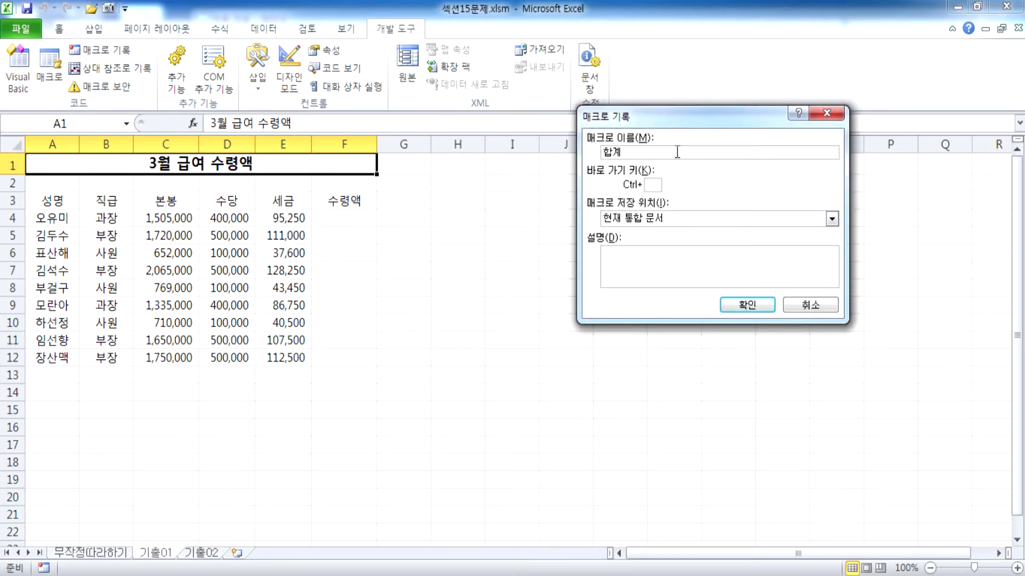
pyautogui.click(737, 305)
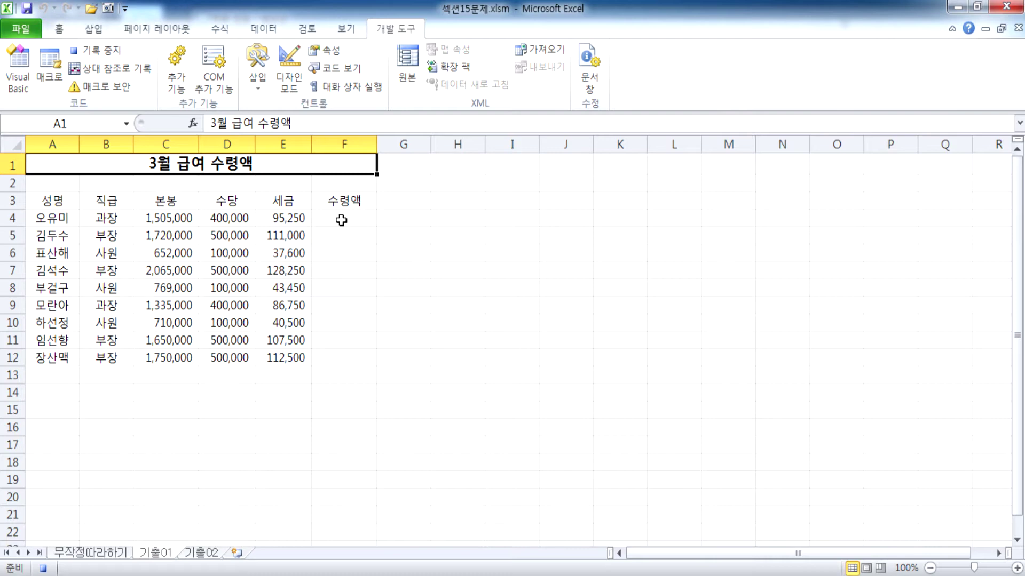
pyautogui.click(346, 30)
pyautogui.click(307, 30)
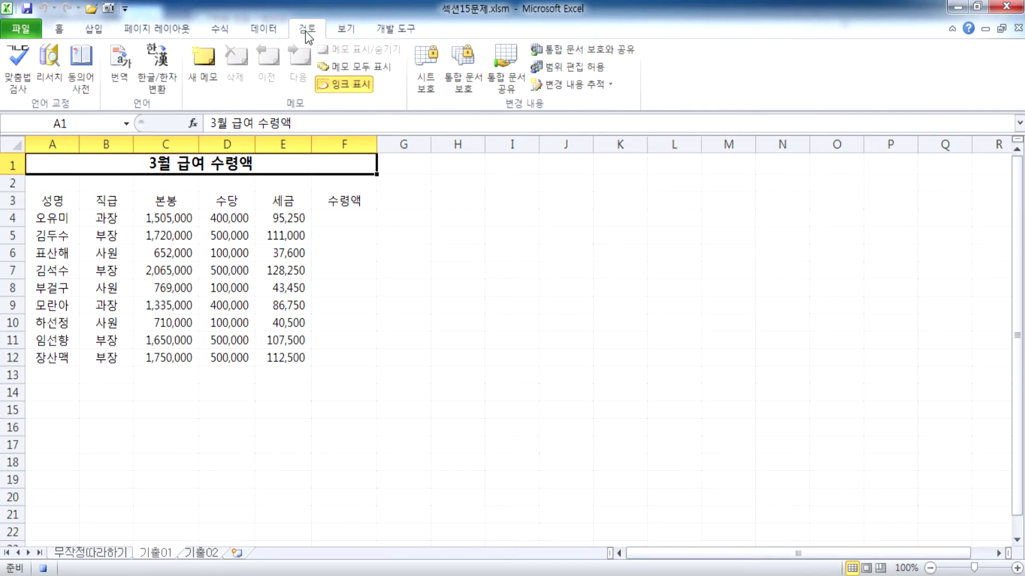
pyautogui.scroll(2, 327, 75)
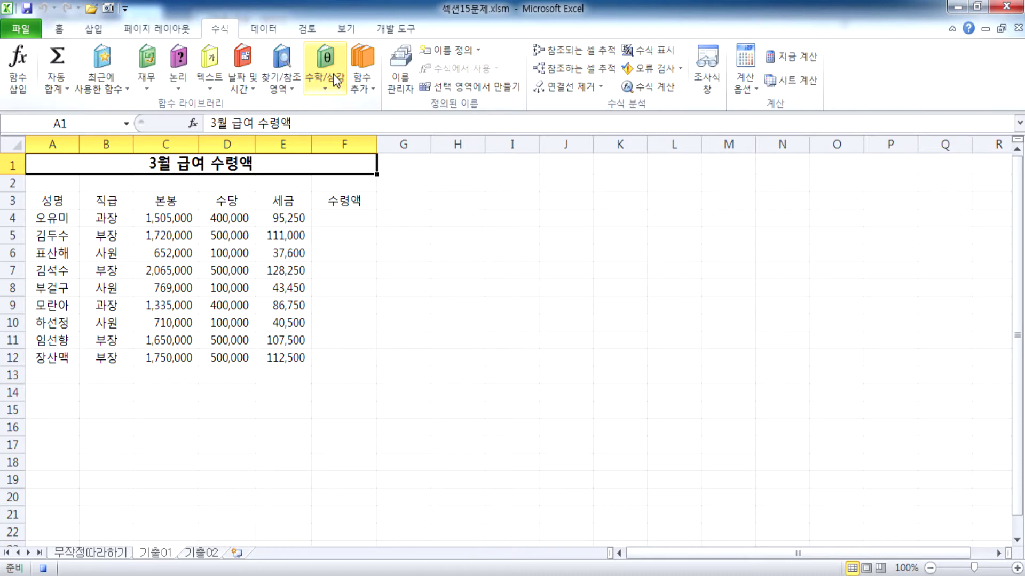
pyautogui.scroll(-1, 336, 80)
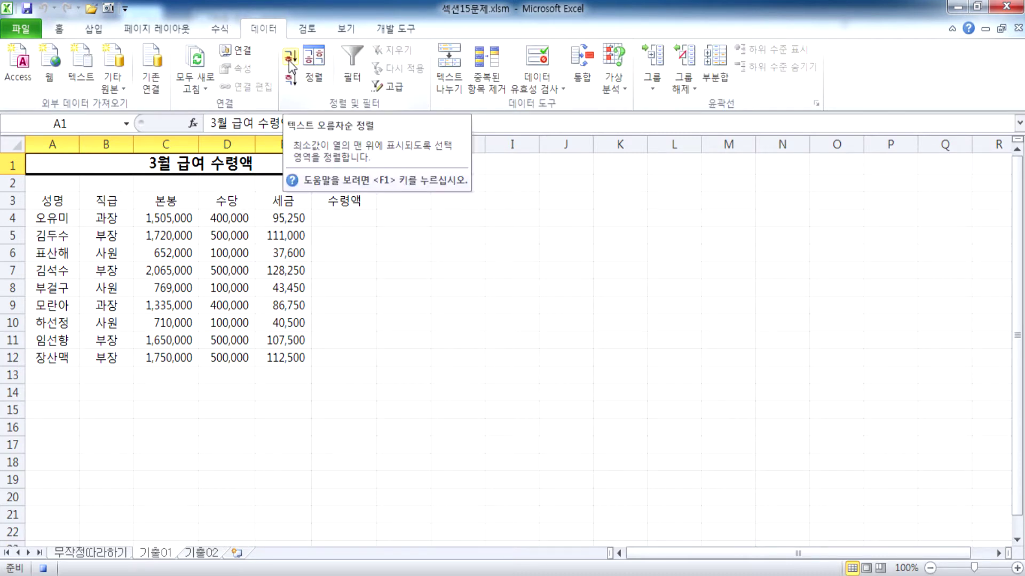
# Step: Enter the AutoSum formula =SUM(C4:E4) in F4 under 수령액 and fill it down to F12
pyautogui.click(340, 217)
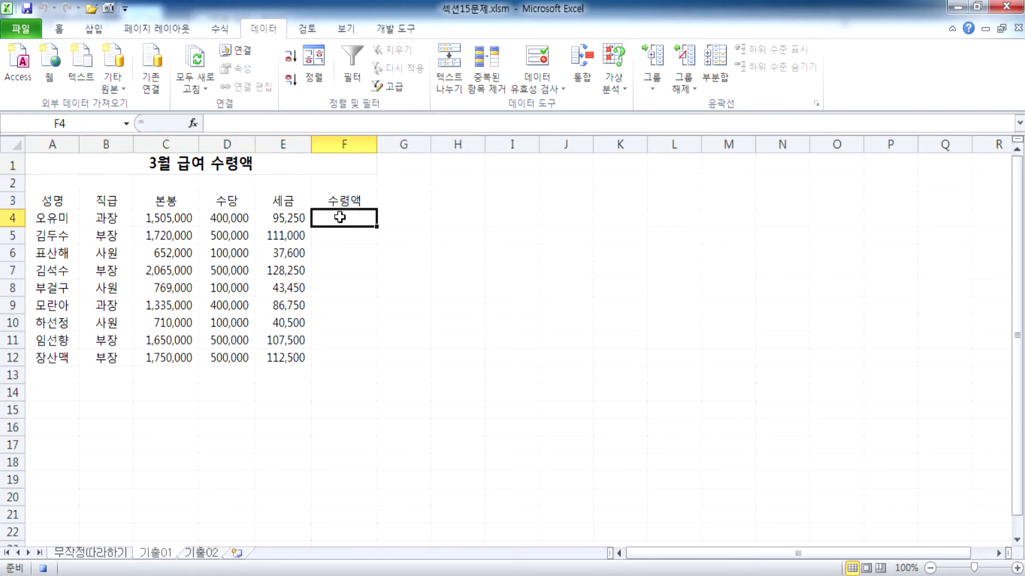
pyautogui.click(230, 30)
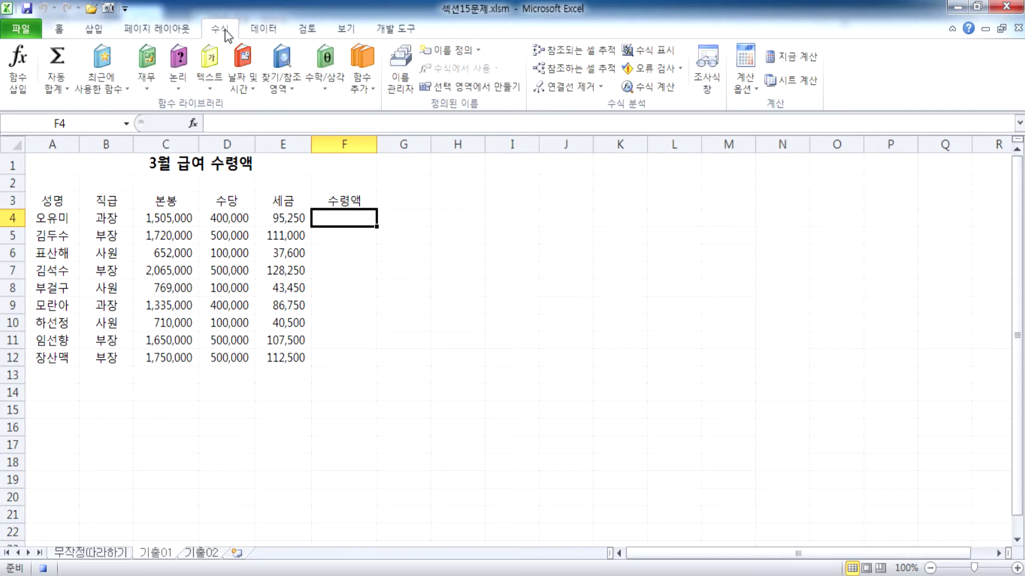
pyautogui.click(64, 55)
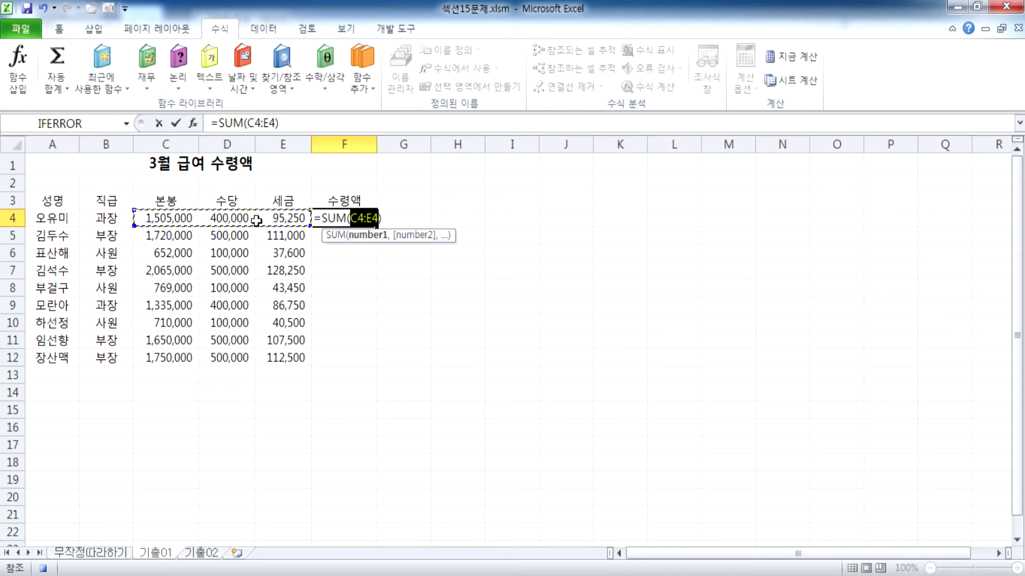
pyautogui.press('Return')
pyautogui.click(365, 219)
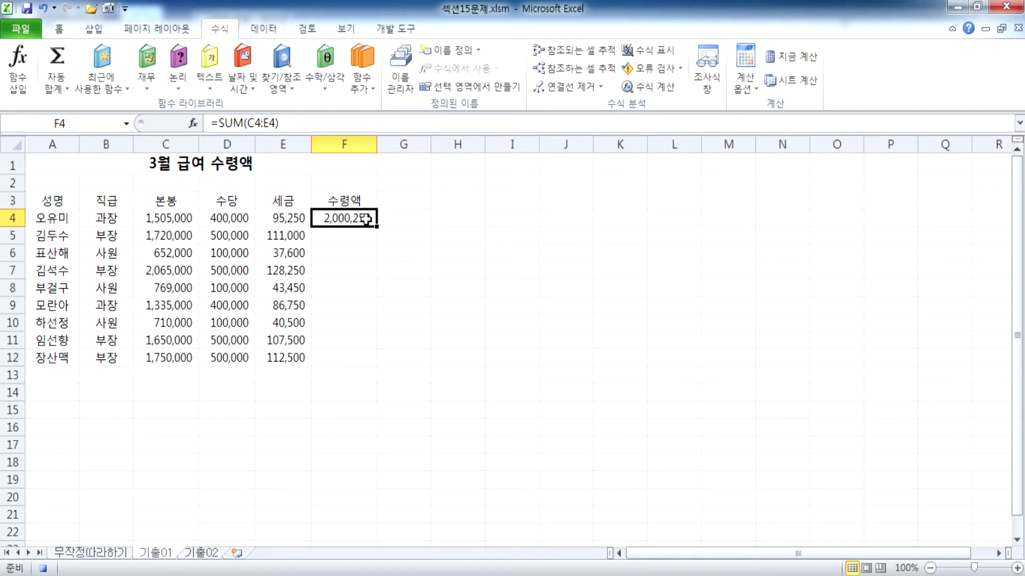
pyautogui.moveTo(376, 227); pyautogui.dragTo(376, 367)
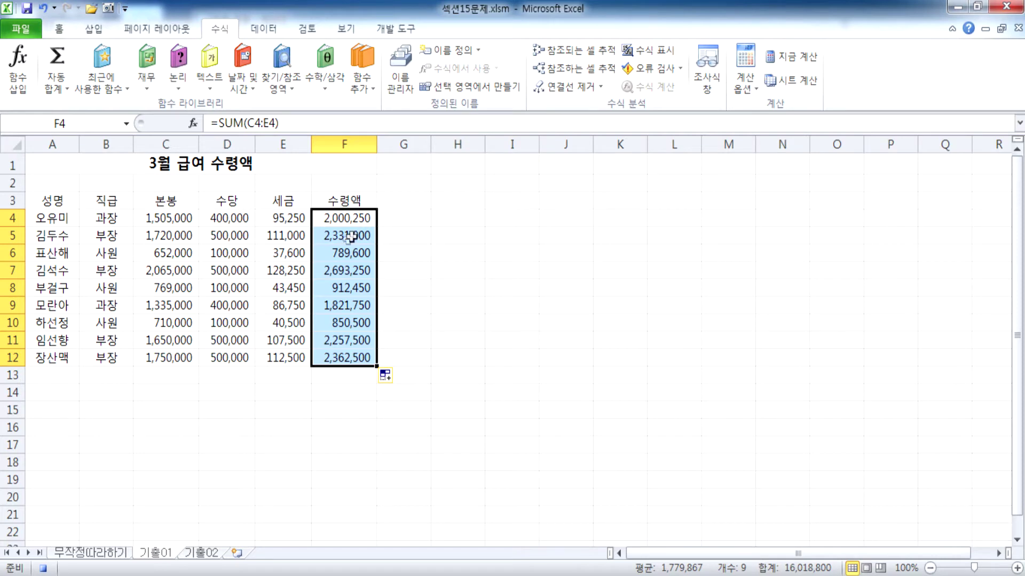
# Step: Clear the formulas in F4:F12 and select title cell A1
pyautogui.press('Delete')
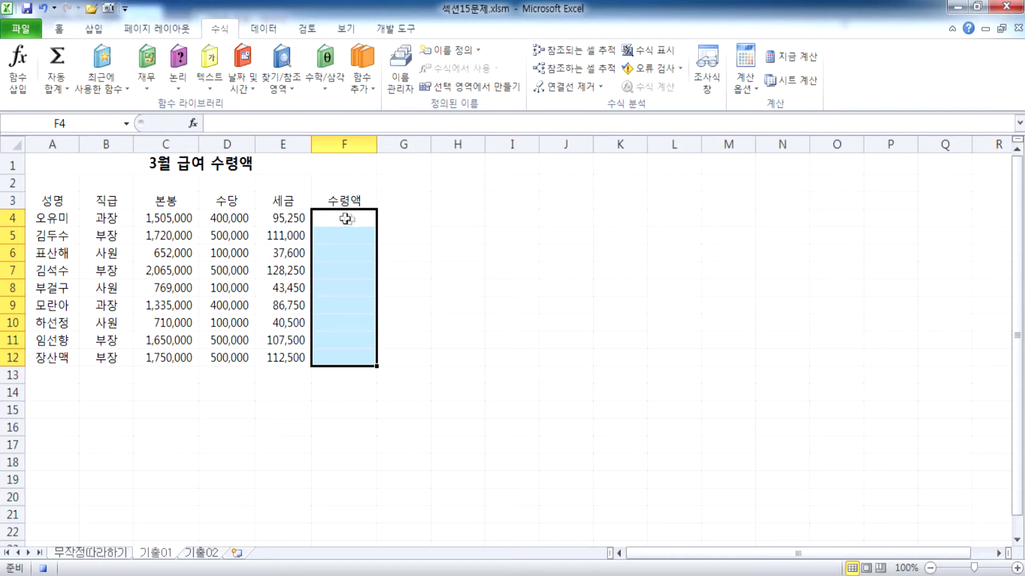
pyautogui.click(168, 163)
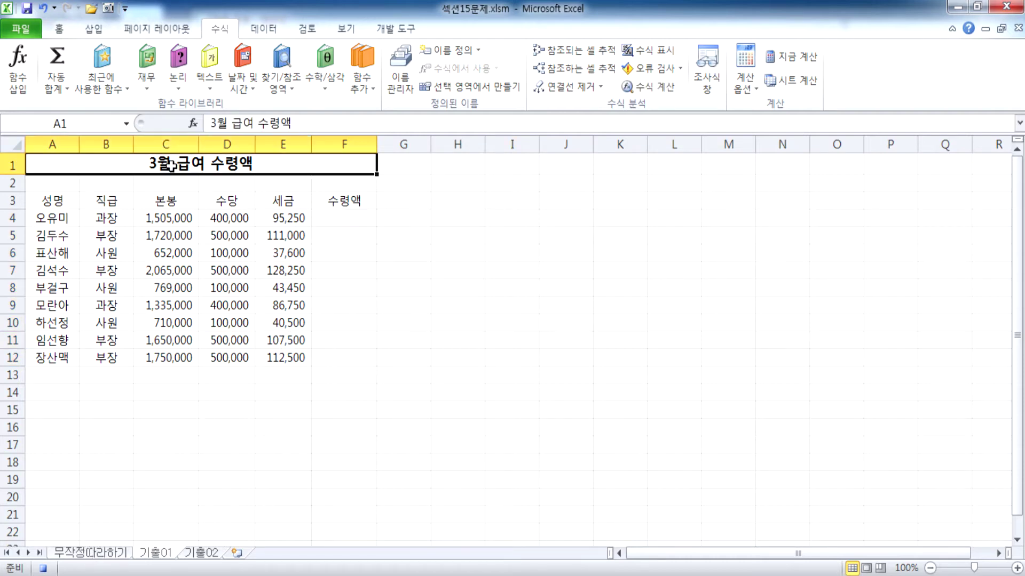
# Step: Stop the macro recording and switch to the 무작정따라하기 sheet
pyautogui.click(420, 32)
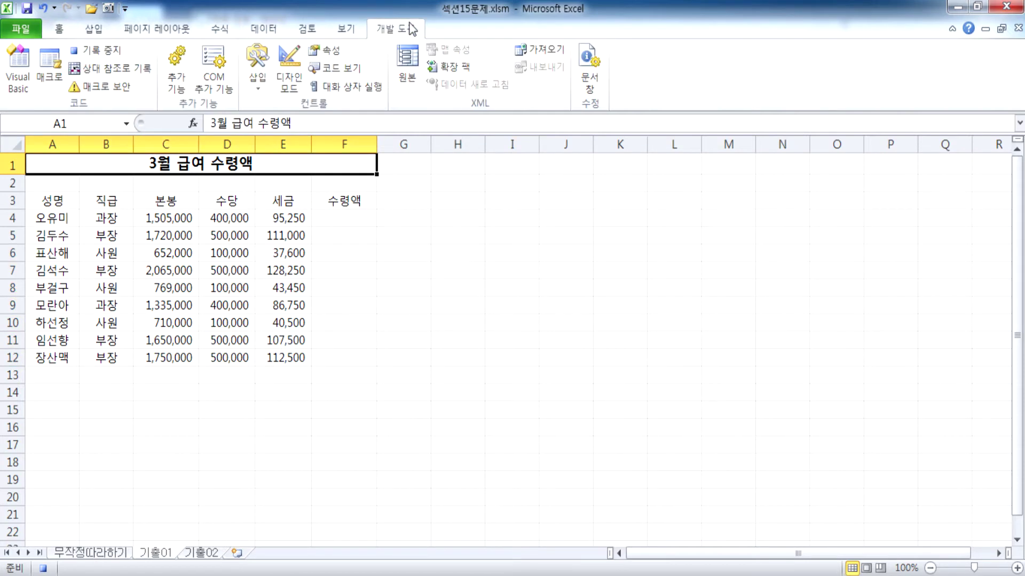
pyautogui.click(93, 52)
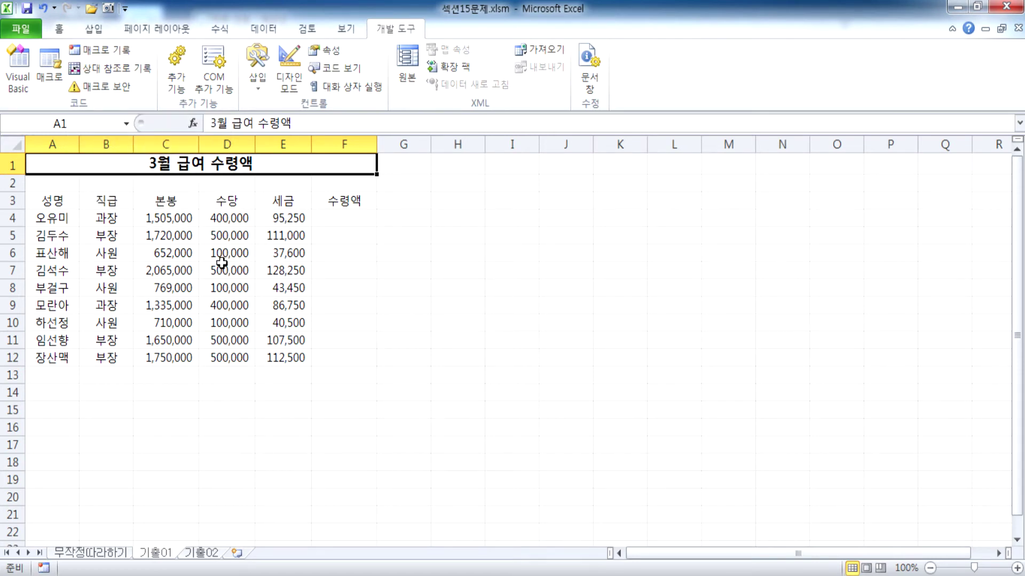
pyautogui.click(98, 555)
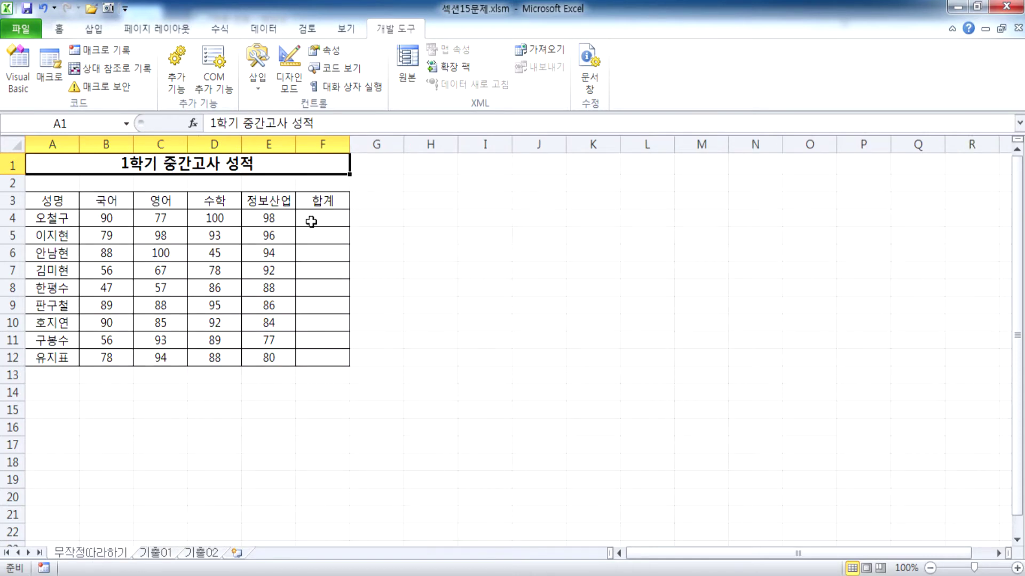
pyautogui.click(126, 51)
pyautogui.write('합계')
pyautogui.press('Escape')
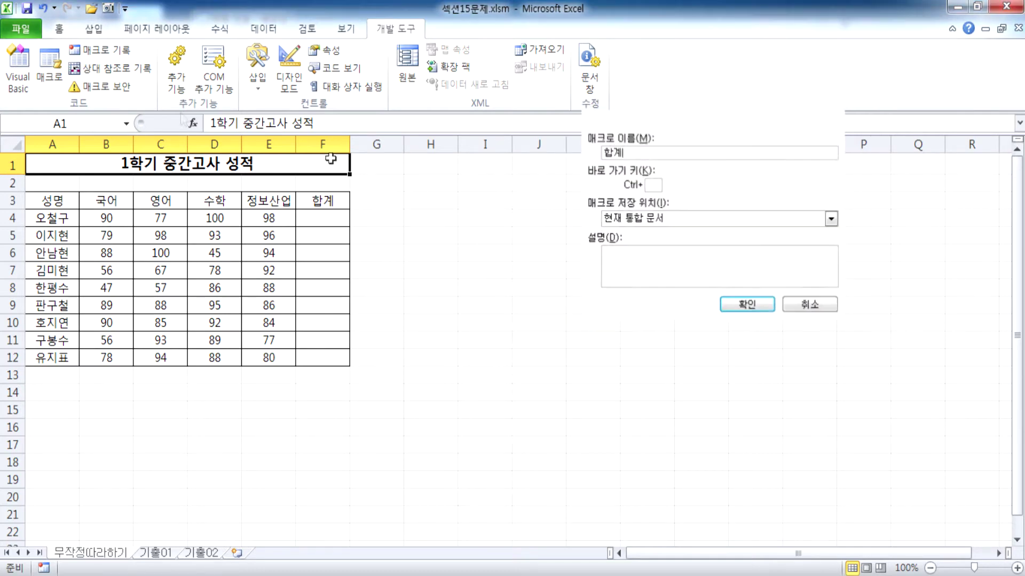
# Step: Start recording a macro named 합계 in the current workbook, replacing the existing macro of that name
pyautogui.click(102, 50)
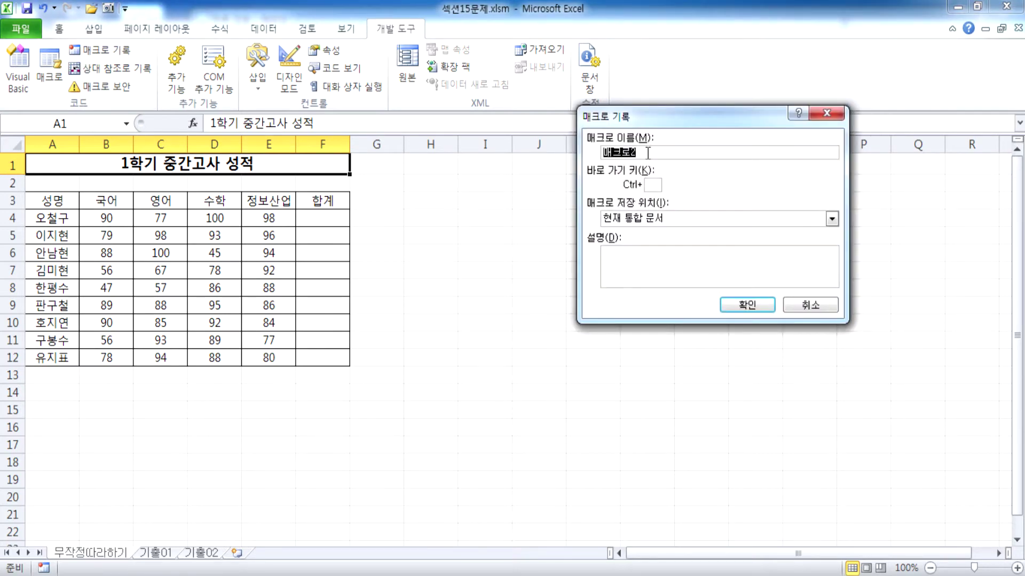
pyautogui.write('합계')
pyautogui.click(747, 309)
pyautogui.click(747, 308)
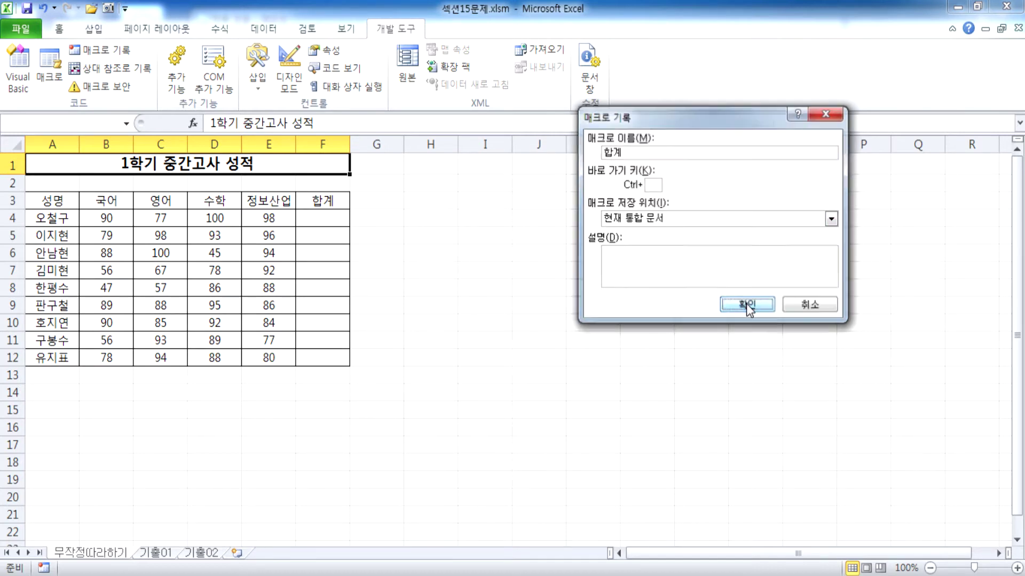
pyautogui.moveTo(462, 276); pyautogui.dragTo(538, 202)
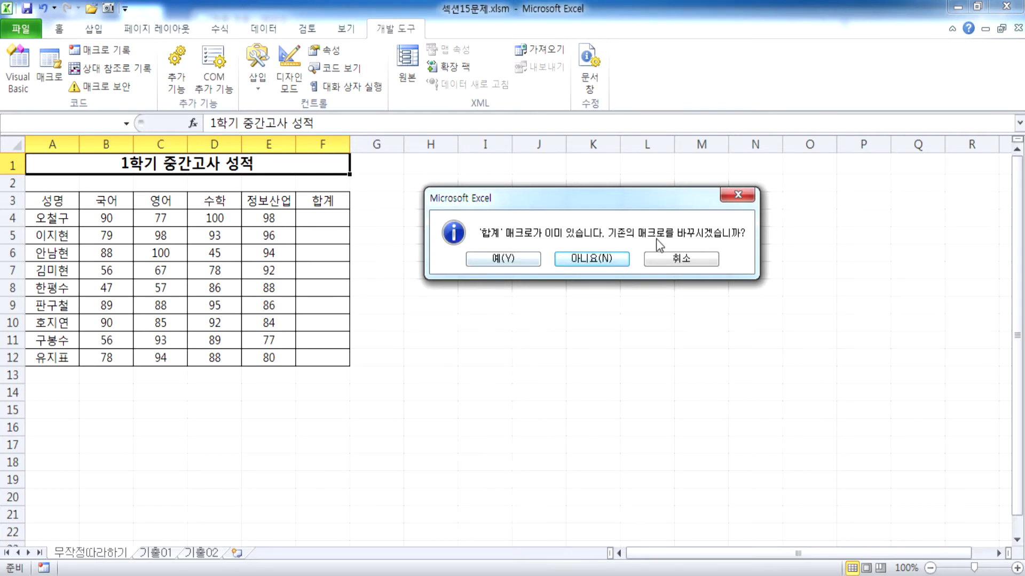
pyautogui.click(495, 261)
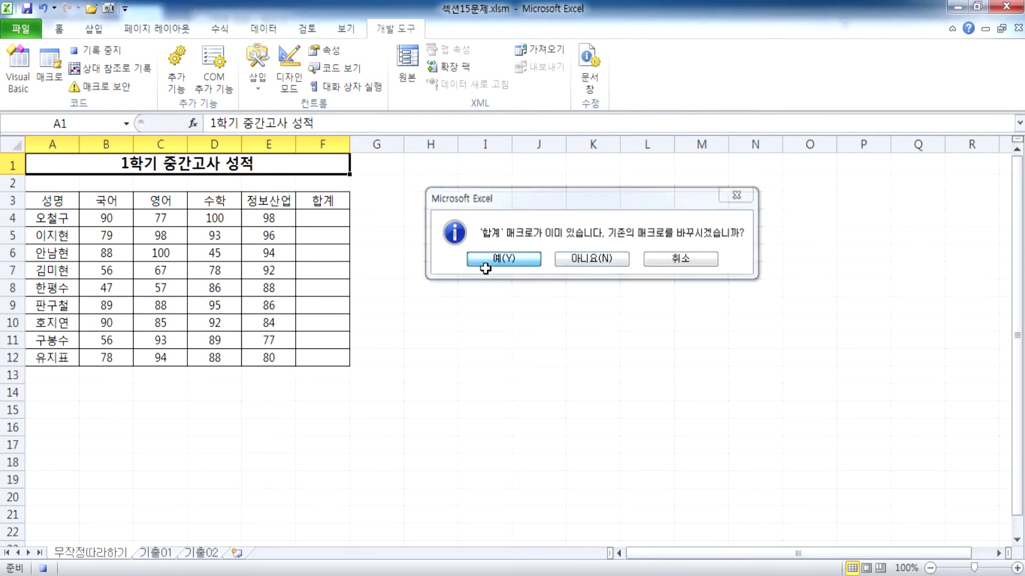
# Step: Enter the AutoSum formula =SUM(B4:E4) in F4 under 합계 and fill it down to F12
pyautogui.click(308, 219)
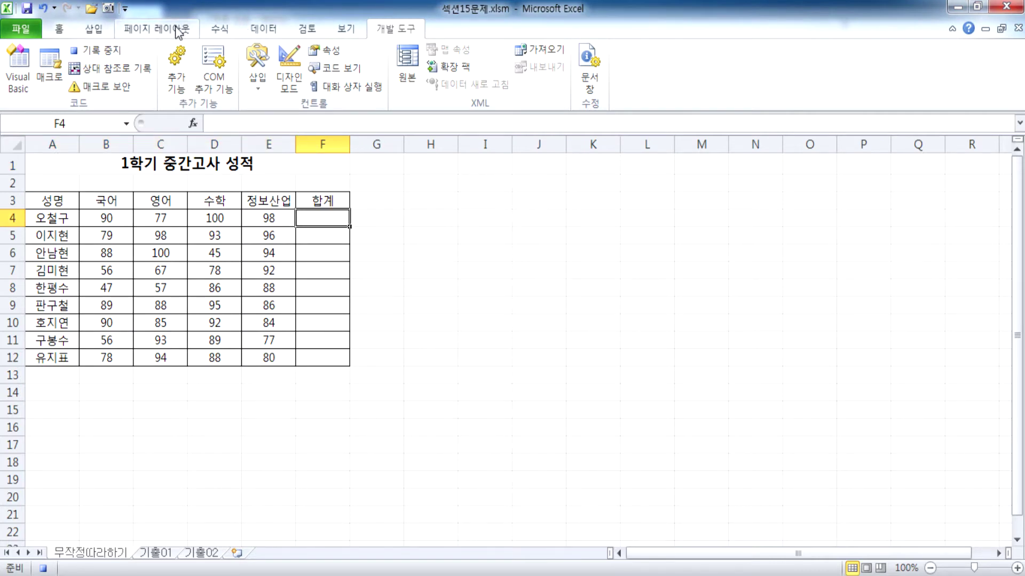
pyautogui.click(219, 29)
pyautogui.click(72, 59)
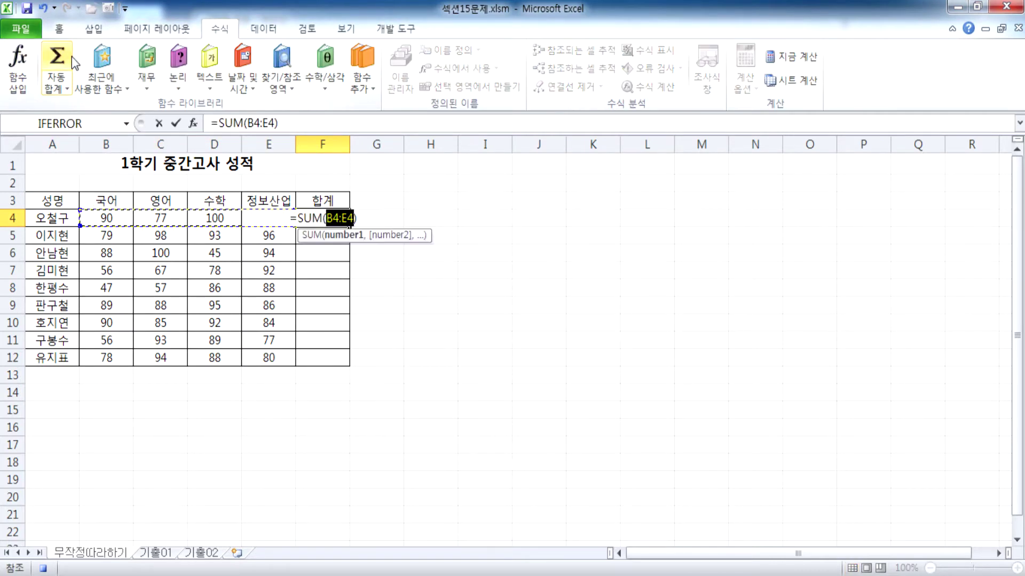
pyautogui.press('Return')
pyautogui.click(344, 219)
pyautogui.moveTo(350, 226); pyautogui.dragTo(351, 367)
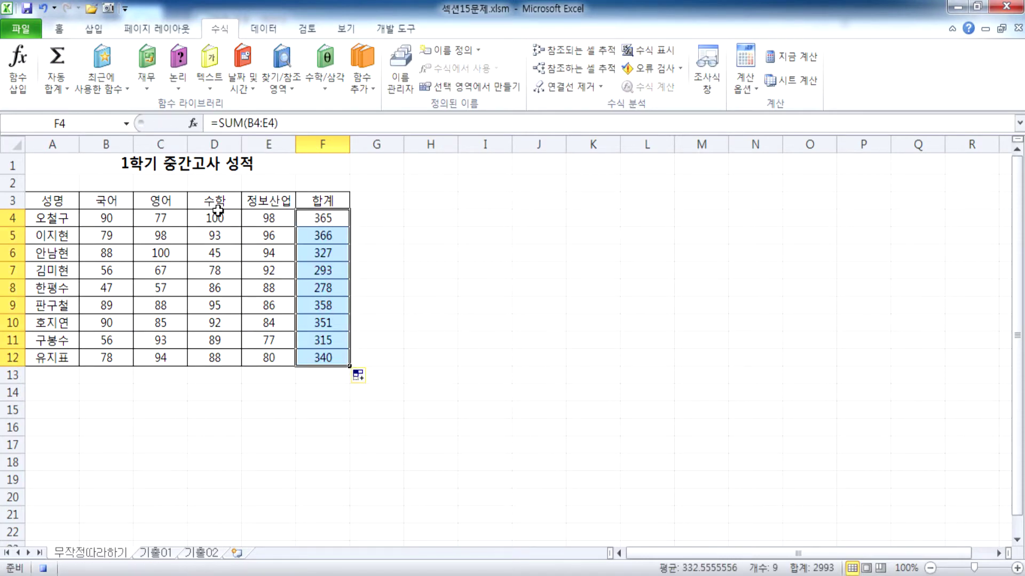
# Step: Select title cell A1 and stop recording the macro
pyautogui.click(82, 161)
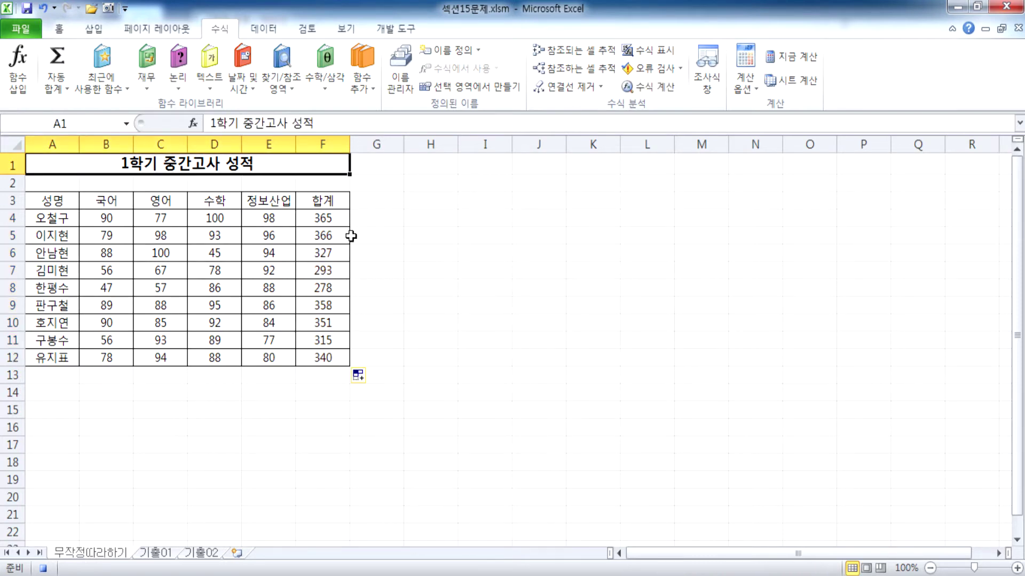
pyautogui.click(406, 28)
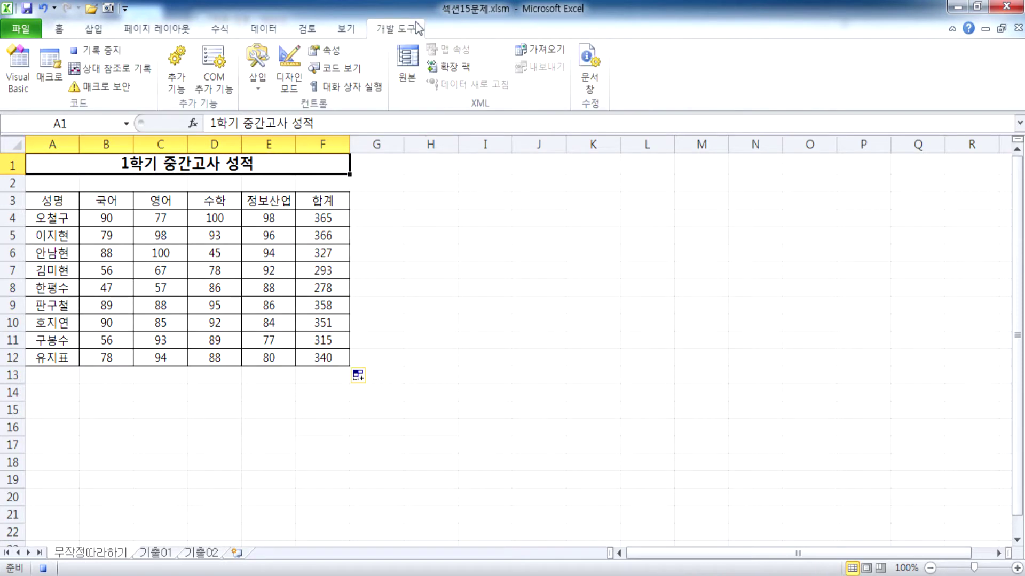
pyautogui.click(97, 51)
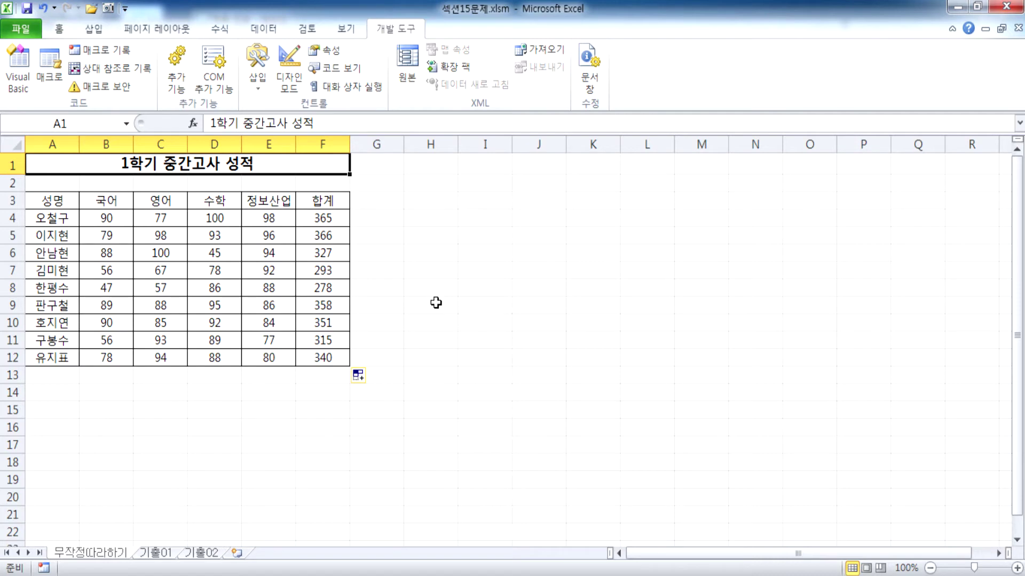
# Step: Check the macro list for the recorded 합계 macro and close it without running anything
pyautogui.click(50, 71)
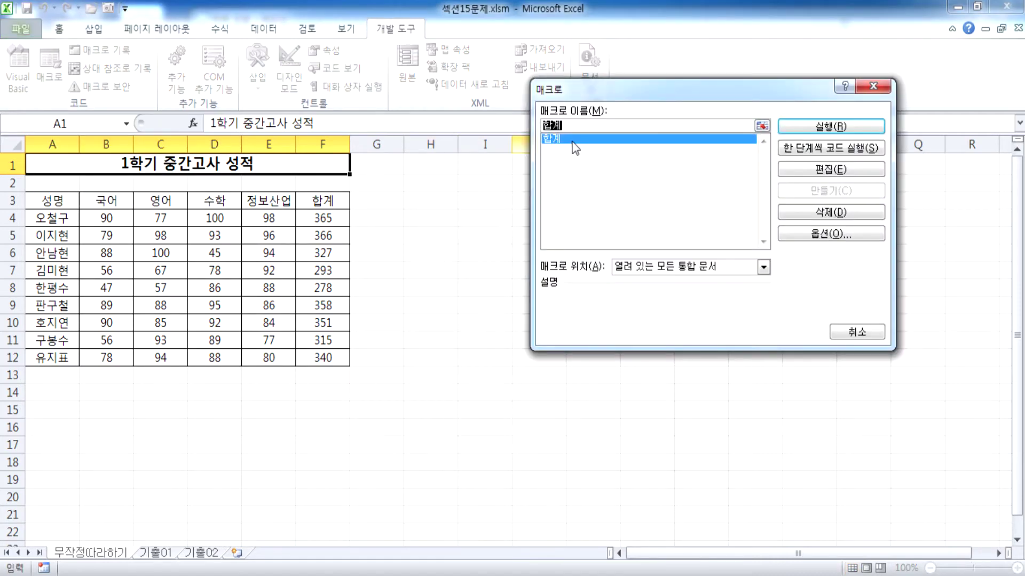
pyautogui.moveTo(597, 86); pyautogui.dragTo(480, 131)
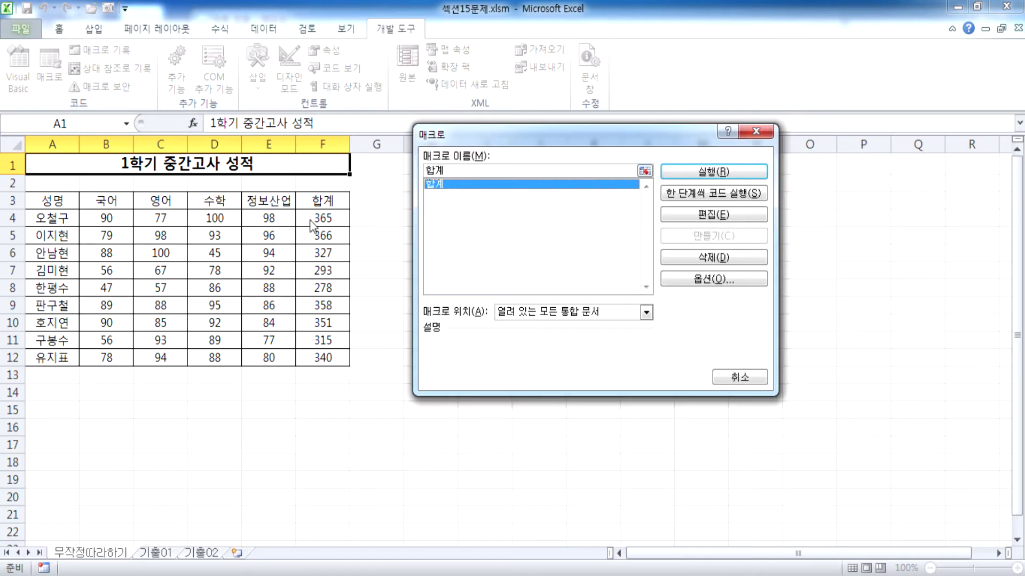
pyautogui.click(739, 377)
# Step: Clear the totals in F4:F12, select title cell A1 and run the 합계 macro
pyautogui.moveTo(322, 217); pyautogui.dragTo(348, 359)
pyautogui.press('Delete')
pyautogui.click(105, 165)
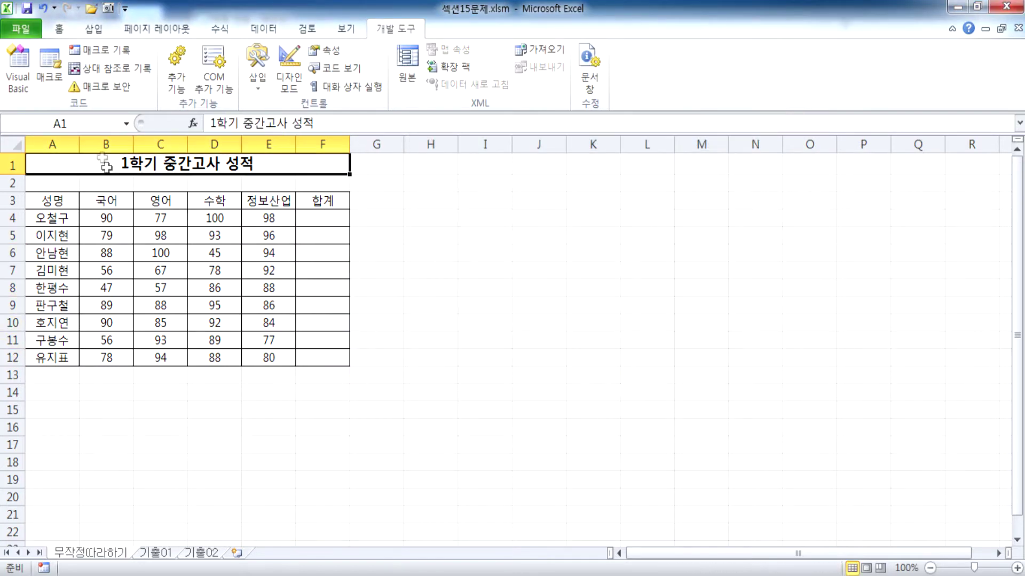
pyautogui.click(49, 67)
pyautogui.click(706, 174)
# Step: Clear the macro's results from F4:F12 and select title cell A1 again
pyautogui.moveTo(322, 218); pyautogui.dragTo(323, 359)
pyautogui.press('Delete')
pyautogui.click(69, 168)
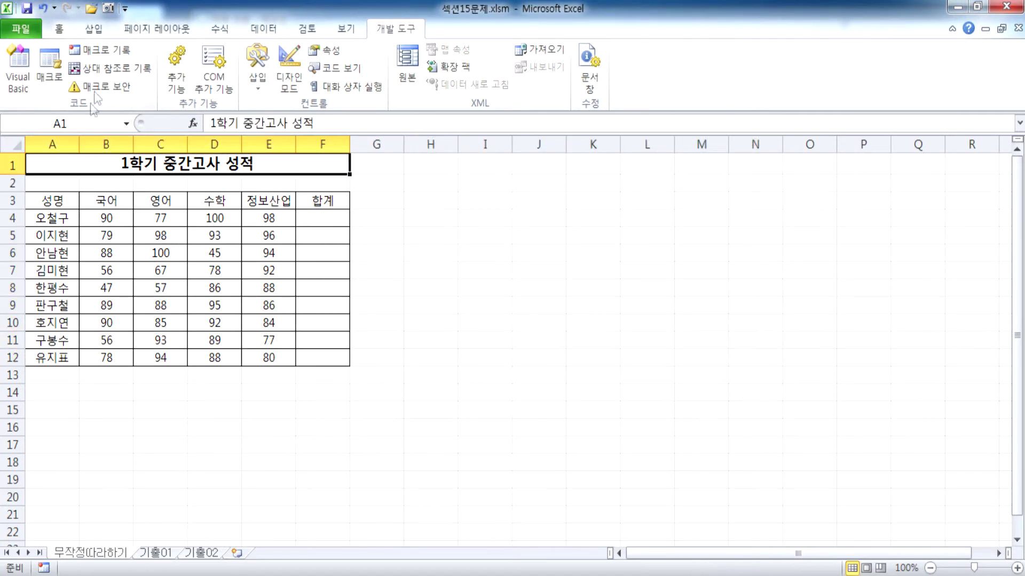
# Step: Open the 합계 macro's code for editing and add the comment text 안녕 친구야~ below the 합계 매크로 comment
pyautogui.click(57, 66)
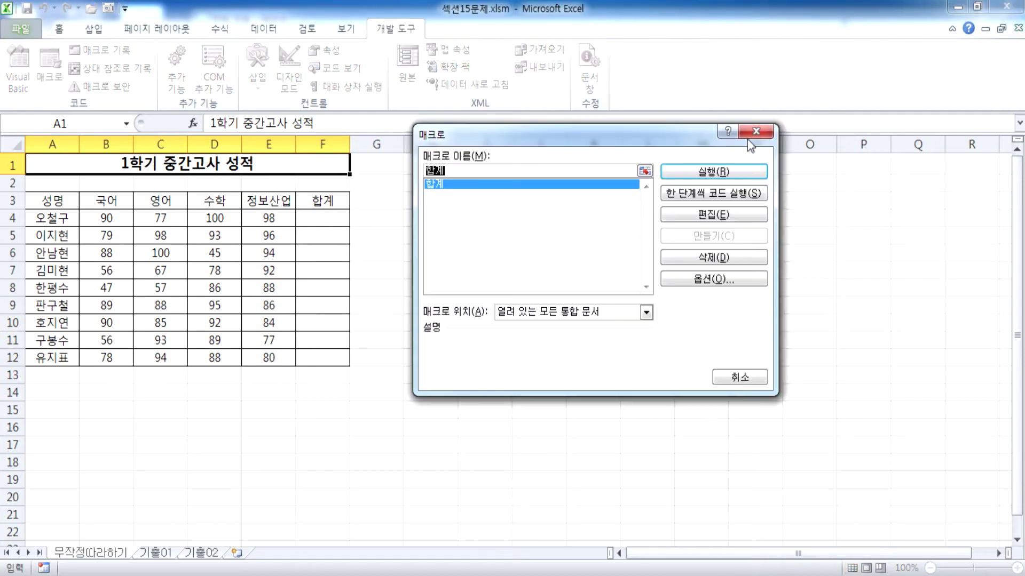
pyautogui.click(710, 216)
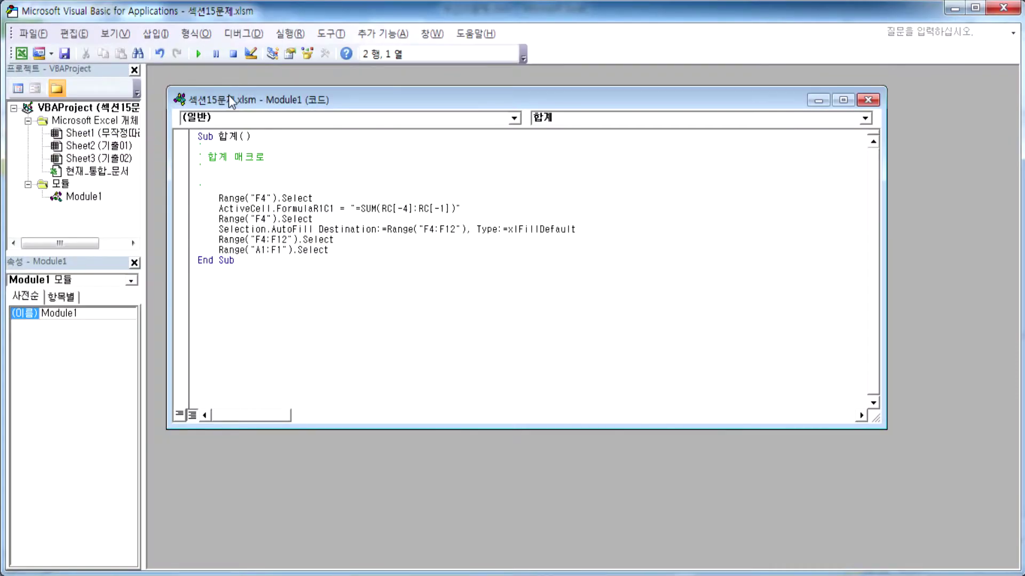
pyautogui.doubleClick(235, 156)
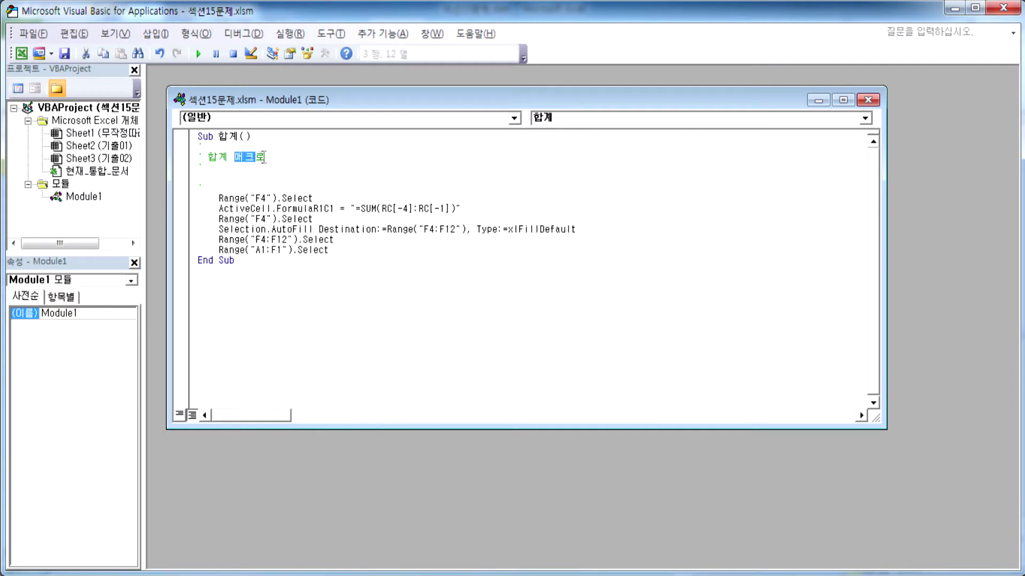
pyautogui.click(268, 157)
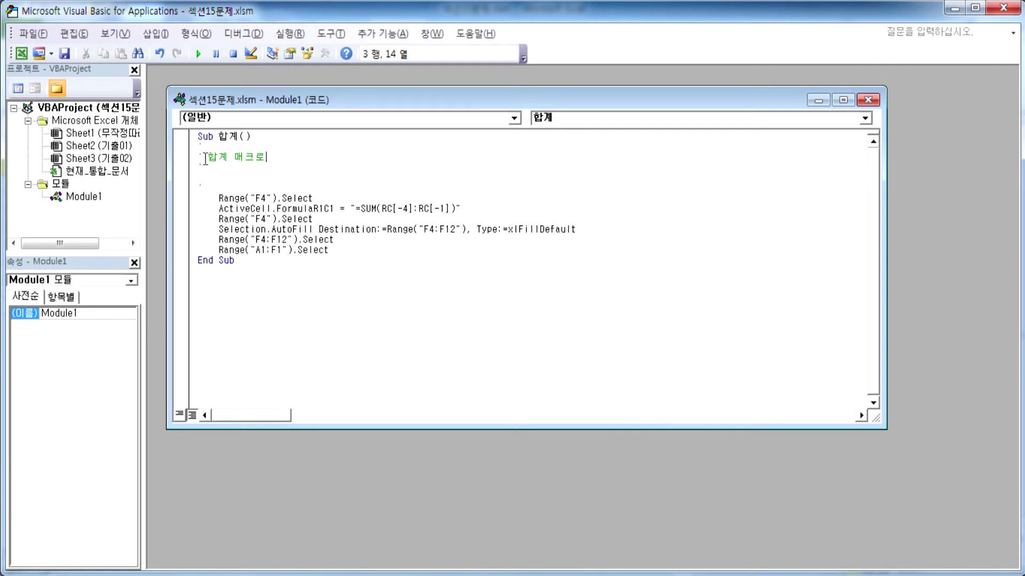
pyautogui.click(327, 168)
pyautogui.write('안녕 친구야~')
pyautogui.press('Up')
# Step: Rename the macro to 평균합계 in its Sub line, close the editor and check the name in the macro list
pyautogui.moveTo(216, 137); pyautogui.dragTo(237, 138)
pyautogui.click(237, 139)
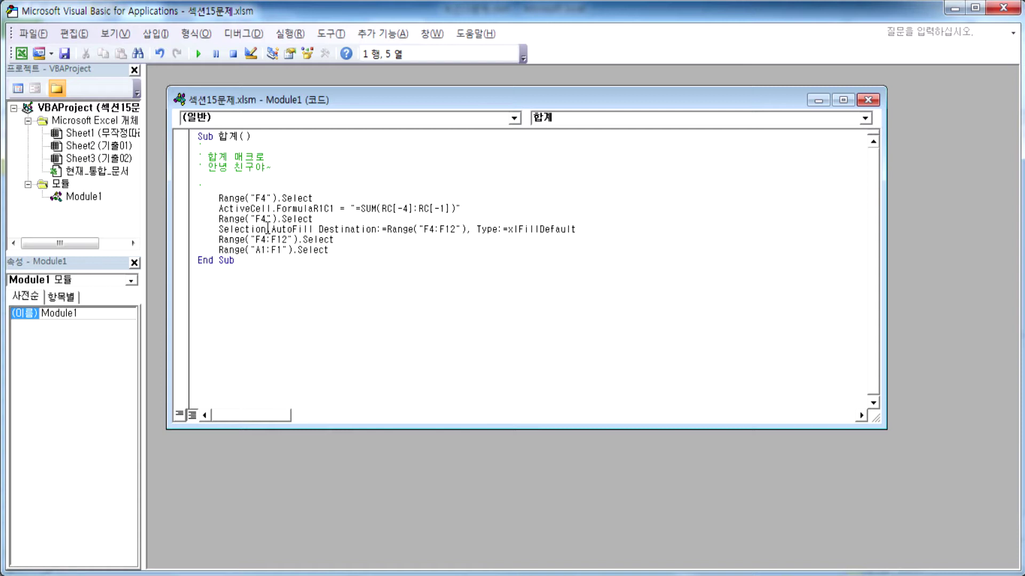
pyautogui.write('평ㄱ')
pyautogui.click(1003, 9)
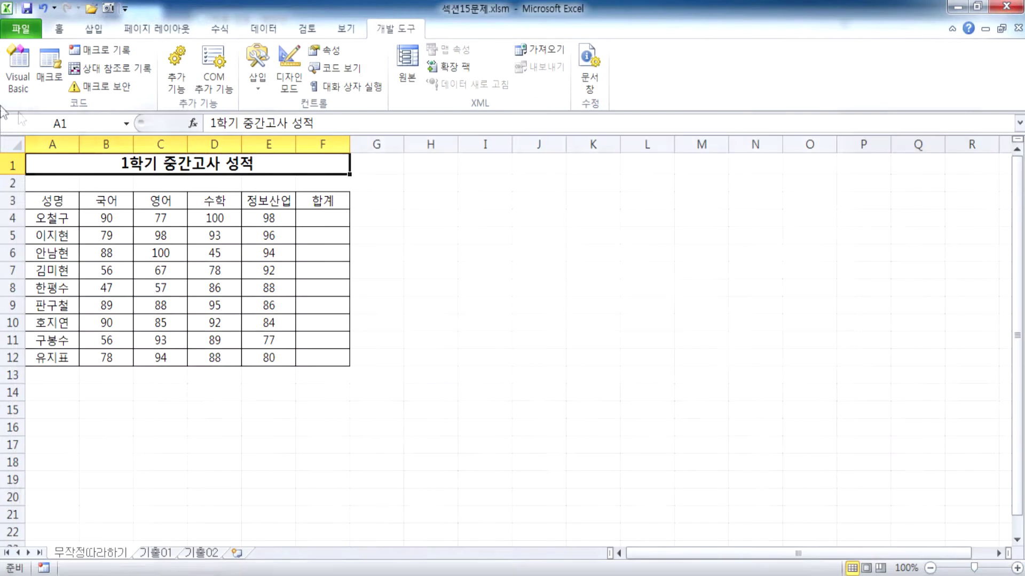
pyautogui.click(49, 69)
pyautogui.click(473, 192)
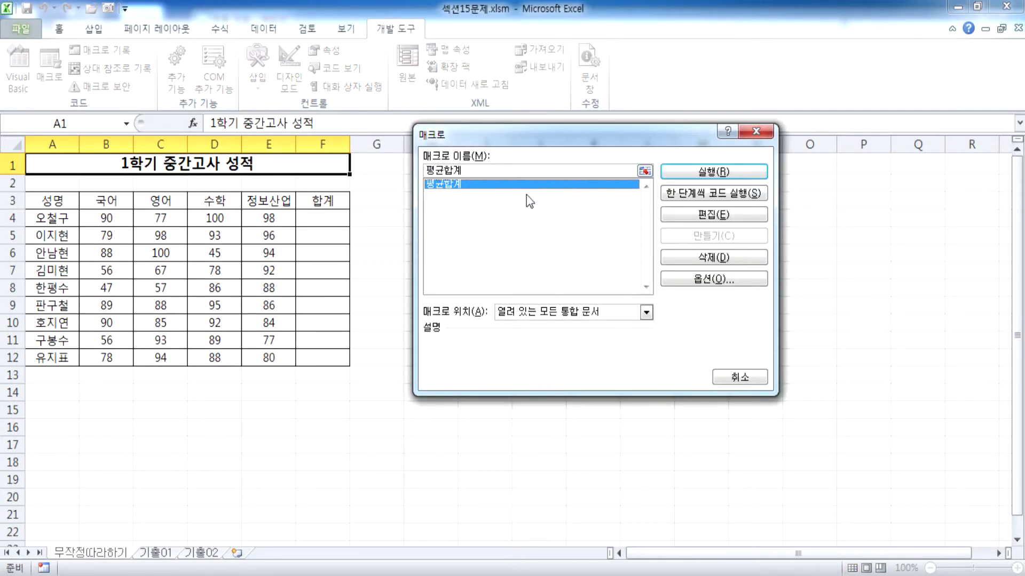
# Step: Open the 평균합계 macro's code and rename its Sub procedure to 합계
pyautogui.click(687, 216)
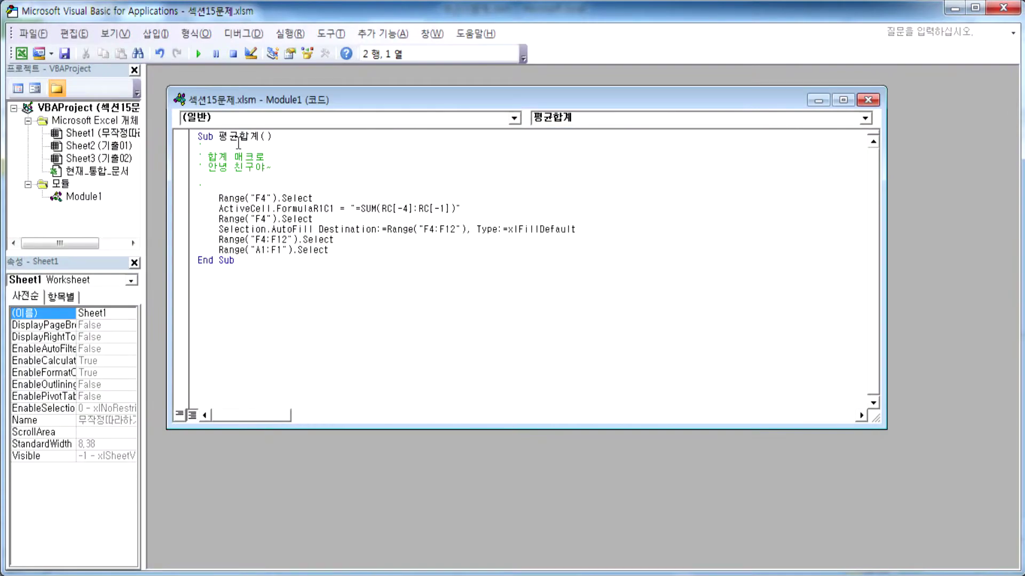
pyautogui.click(238, 139)
pyautogui.press('BackSpace')
pyautogui.press('BackSpace')
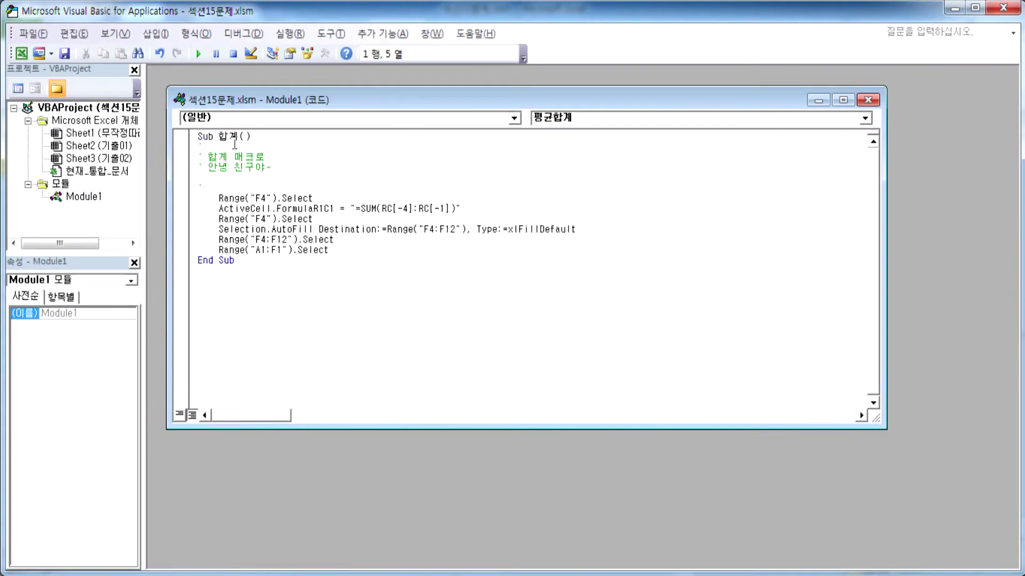
# Step: Place the code window beside the score table and examine the macro's Select, FormulaR1C1 and AutoFill lines
pyautogui.click(265, 201)
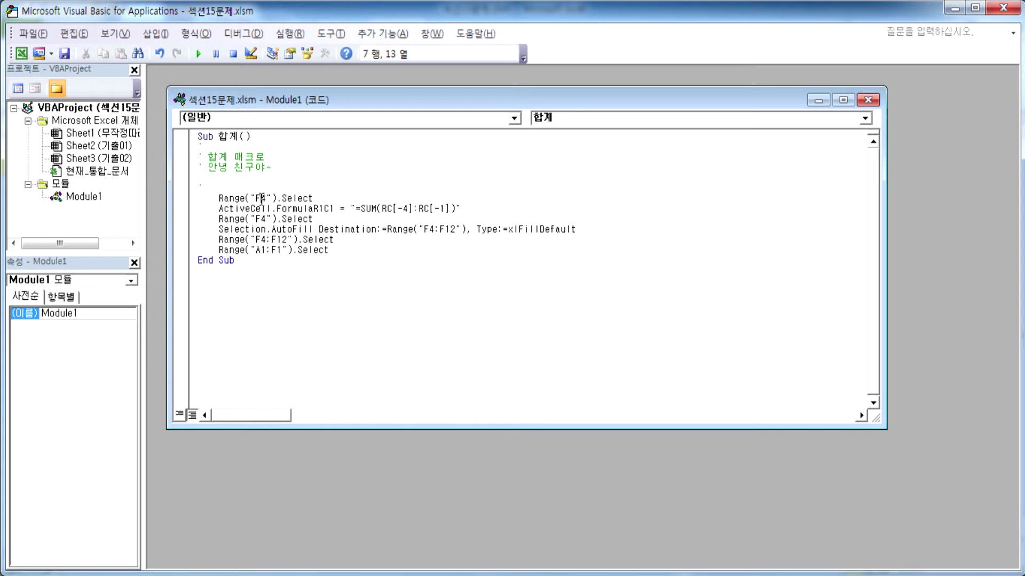
pyautogui.moveTo(285, 11); pyautogui.dragTo(473, 279)
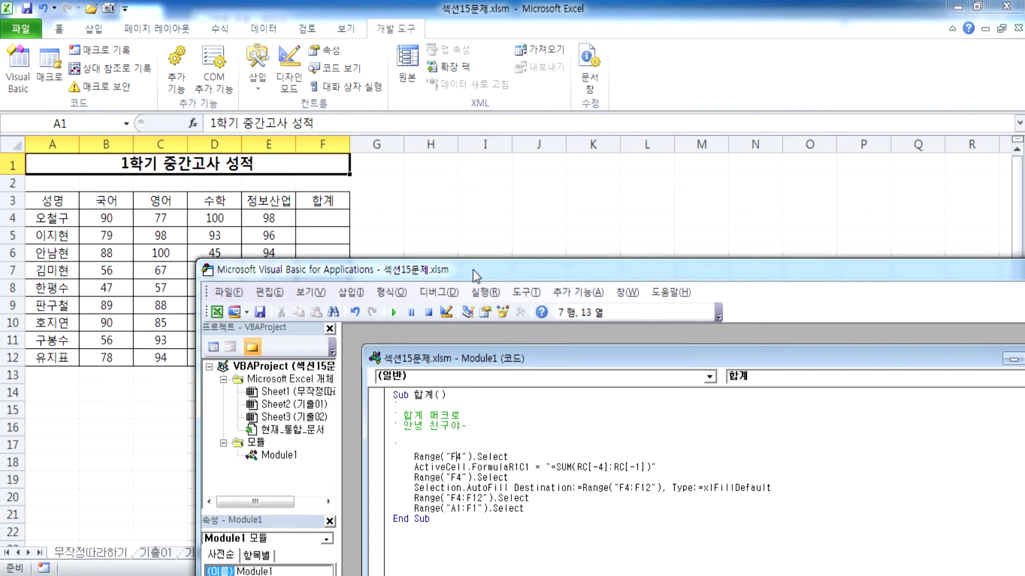
pyautogui.moveTo(378, 276); pyautogui.dragTo(582, 35)
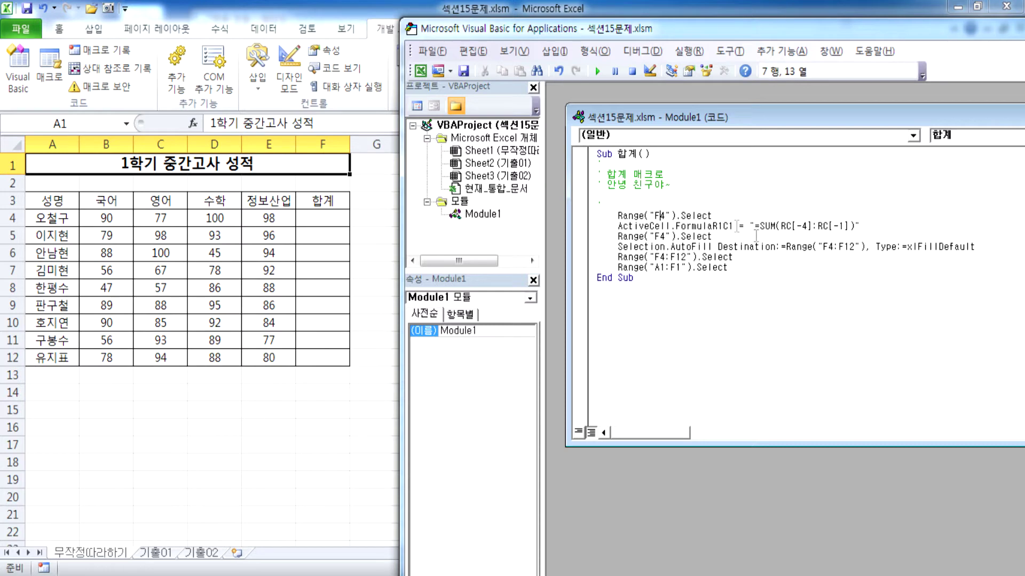
pyautogui.click(716, 216)
pyautogui.moveTo(671, 246); pyautogui.dragTo(724, 245)
pyautogui.click(758, 246)
pyautogui.click(591, 269)
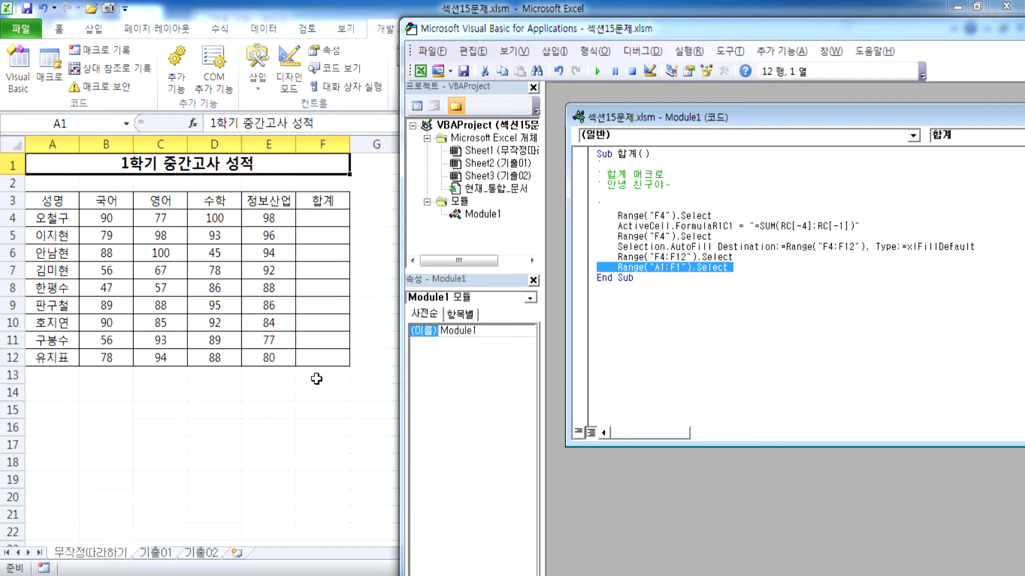
# Step: Replace the A1:F1 reference in the macro's final Select line with a single column F cell, and close the editor
pyautogui.click(656, 268)
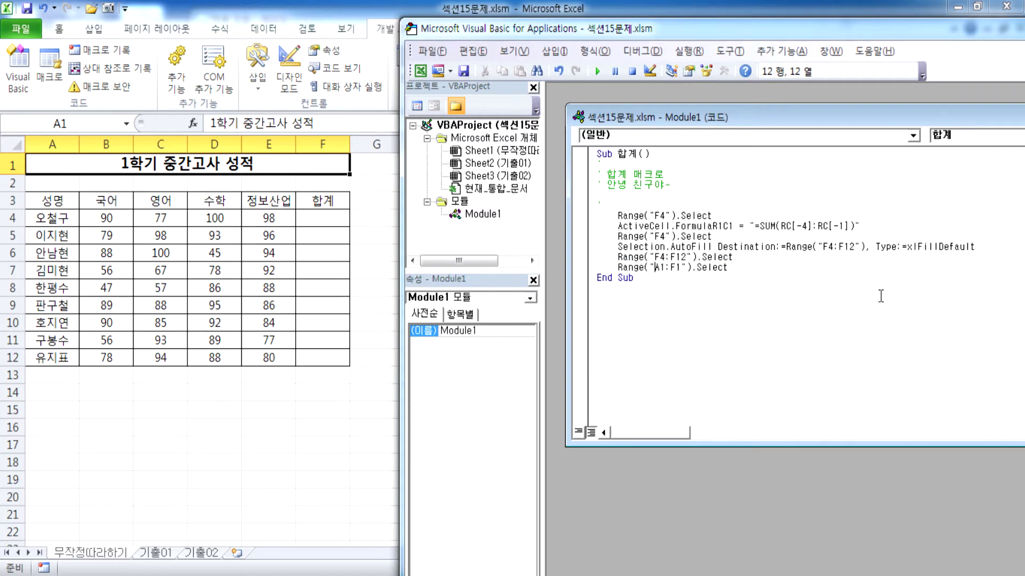
pyautogui.write('f3')
pyautogui.press('Delete')
pyautogui.press('Delete')
pyautogui.press('Delete')
pyautogui.press('Delete')
pyautogui.press('Delete')
pyautogui.write('F')
pyautogui.press('Delete')
pyautogui.moveTo(927, 26); pyautogui.dragTo(747, 23)
pyautogui.moveTo(982, 29); pyautogui.dragTo(786, 28)
pyautogui.click(1013, 21)
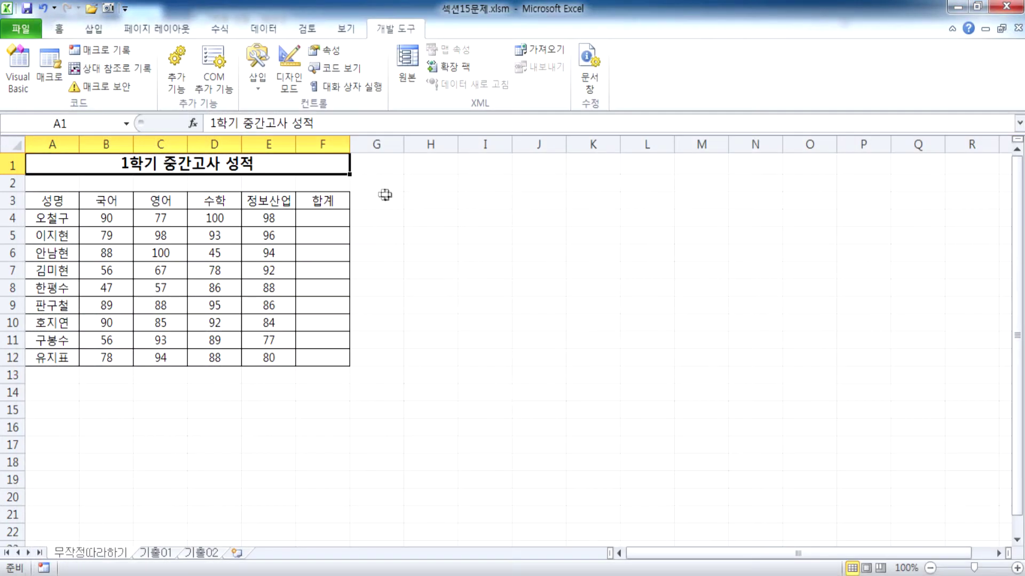
# Step: Run the 합계 macro with the title cell A1 selected to test its final cell selection
pyautogui.moveTo(321, 218); pyautogui.dragTo(307, 358)
pyautogui.click(315, 376)
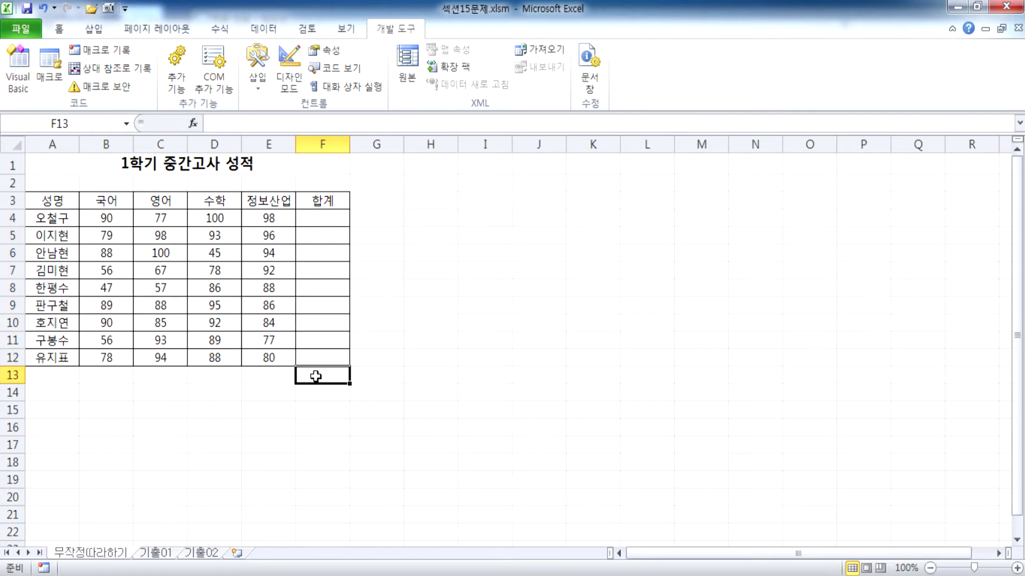
pyautogui.click(75, 167)
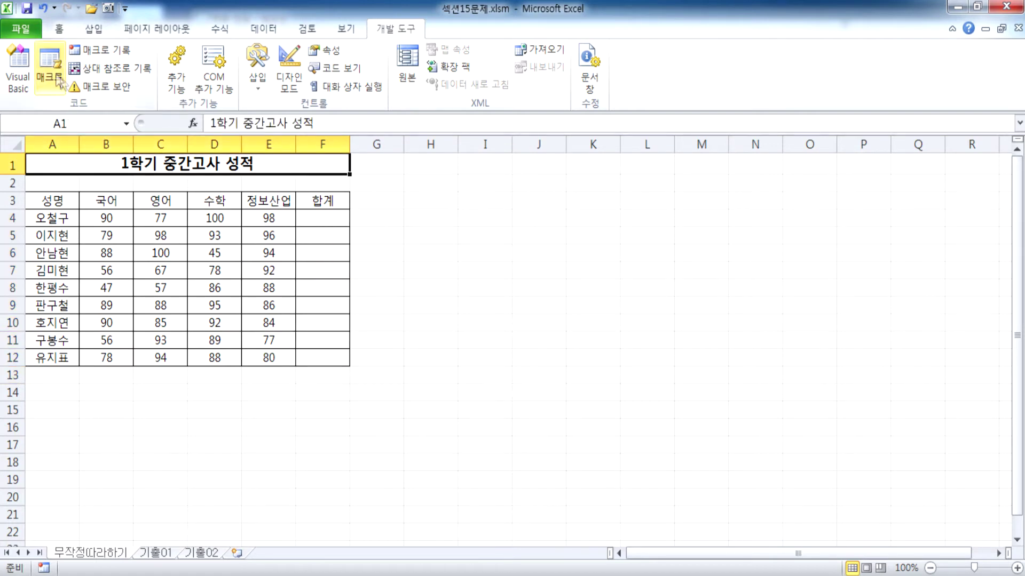
pyautogui.click(50, 67)
pyautogui.click(684, 172)
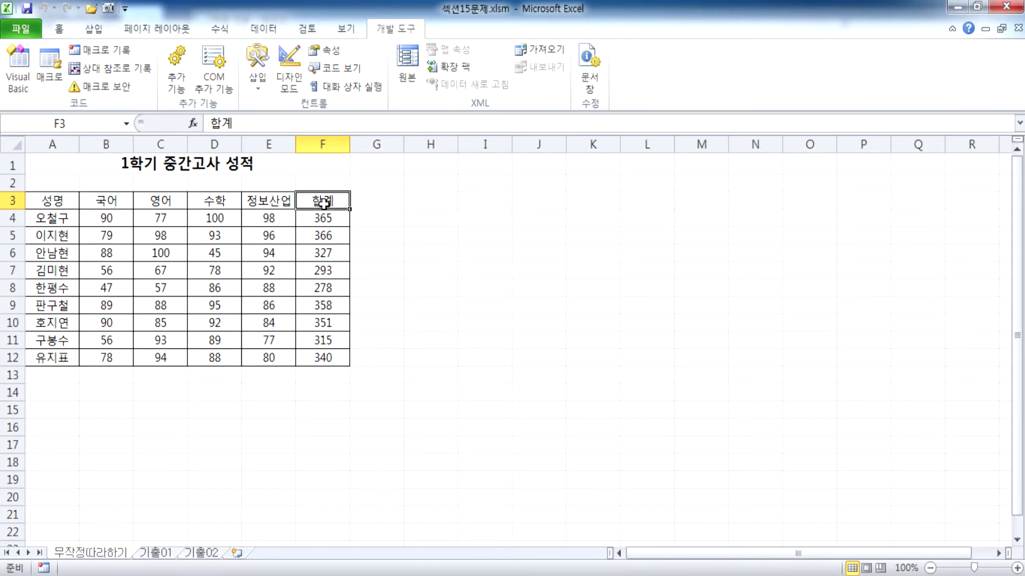
# Step: Change the final Select line of the 합계 macro to Range("F13") and close the code editor
pyautogui.click(67, 78)
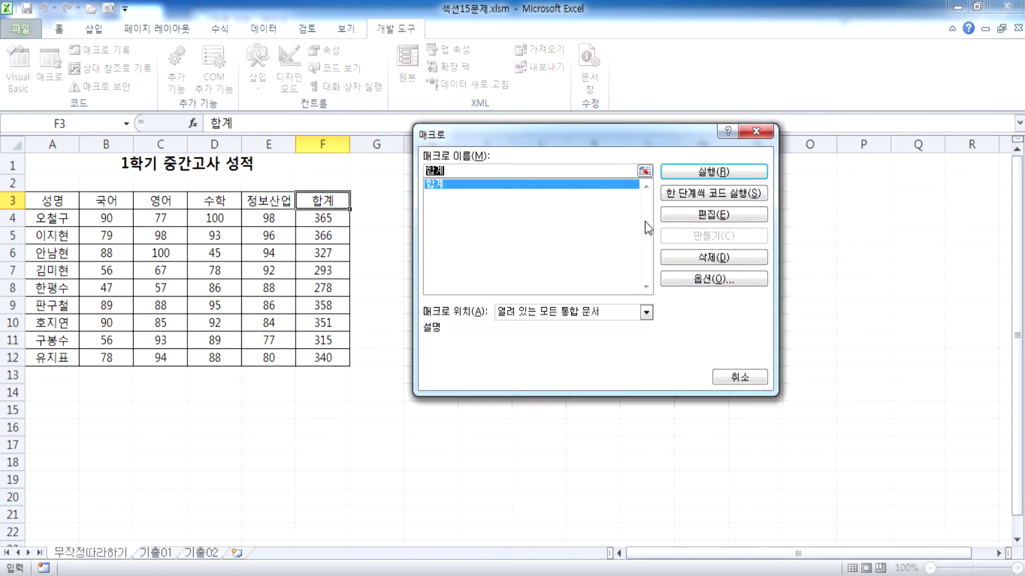
pyautogui.click(694, 219)
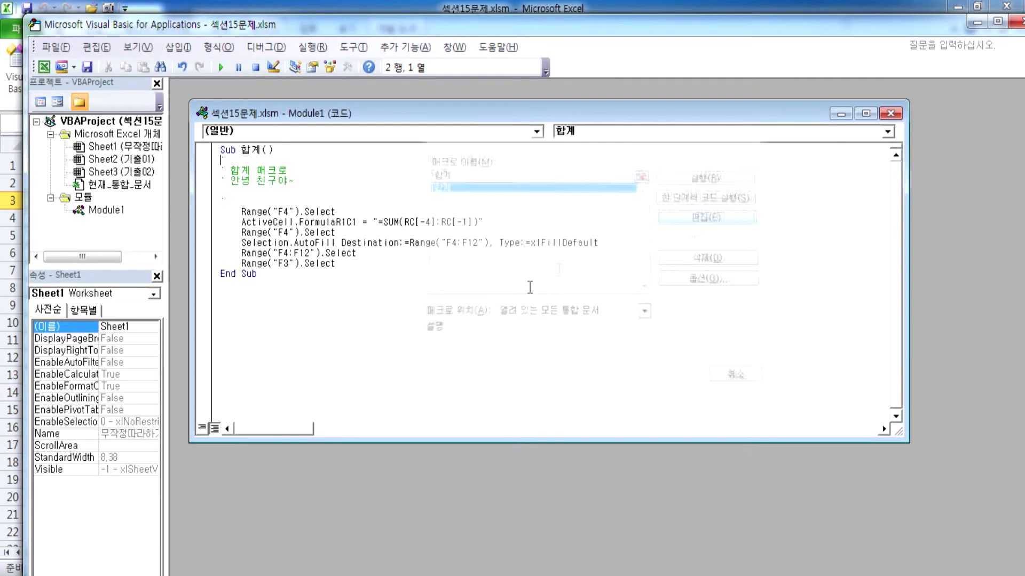
pyautogui.click(283, 263)
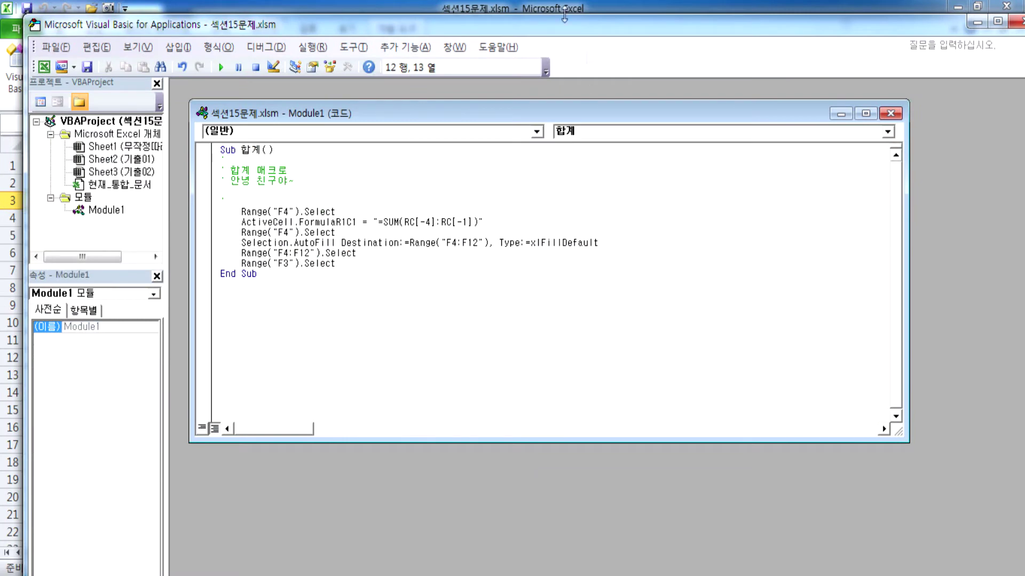
pyautogui.moveTo(472, 21); pyautogui.dragTo(633, 20)
pyautogui.write('1')
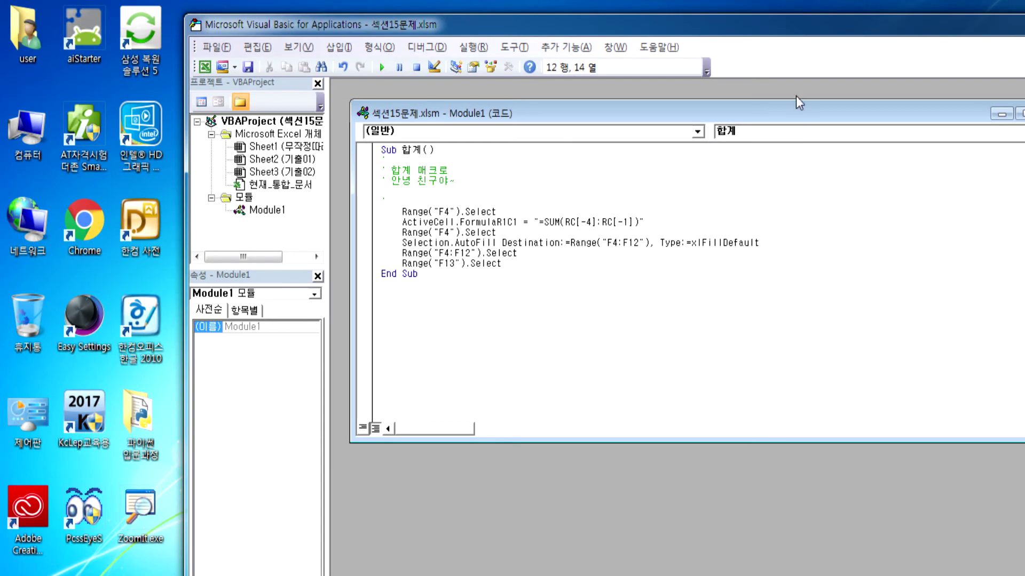
pyautogui.moveTo(965, 33); pyautogui.dragTo(850, 33)
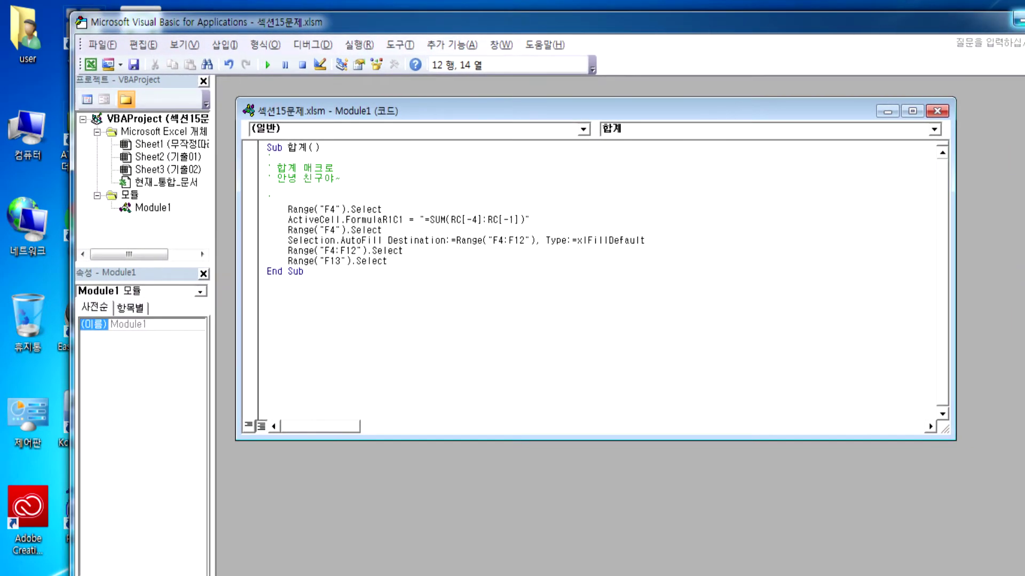
pyautogui.moveTo(980, 25); pyautogui.dragTo(883, 25)
pyautogui.click(967, 20)
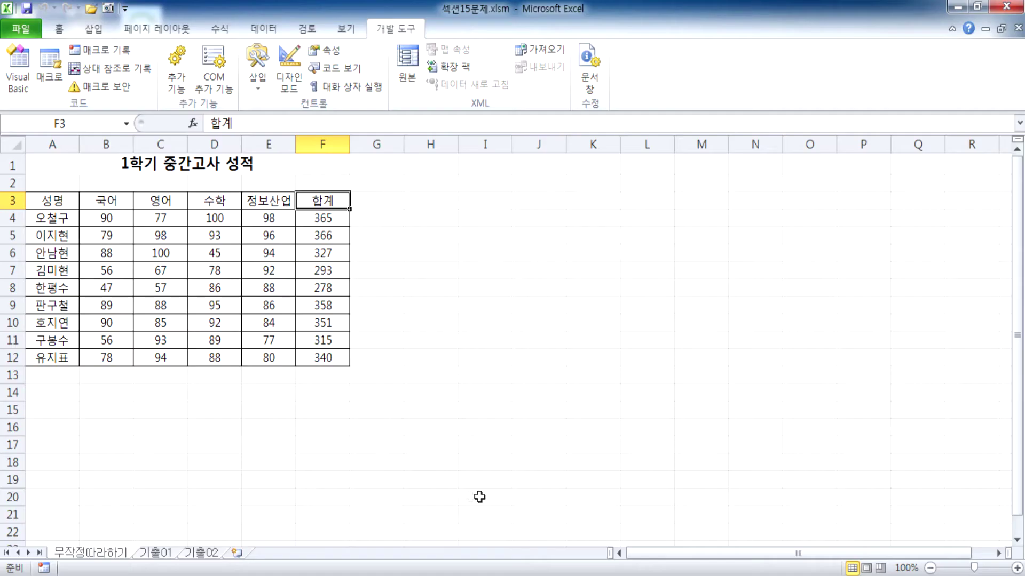
# Step: Clear the totals in F4:F13 and run the 합계 macro again from the title cell A1
pyautogui.moveTo(327, 224); pyautogui.dragTo(323, 375)
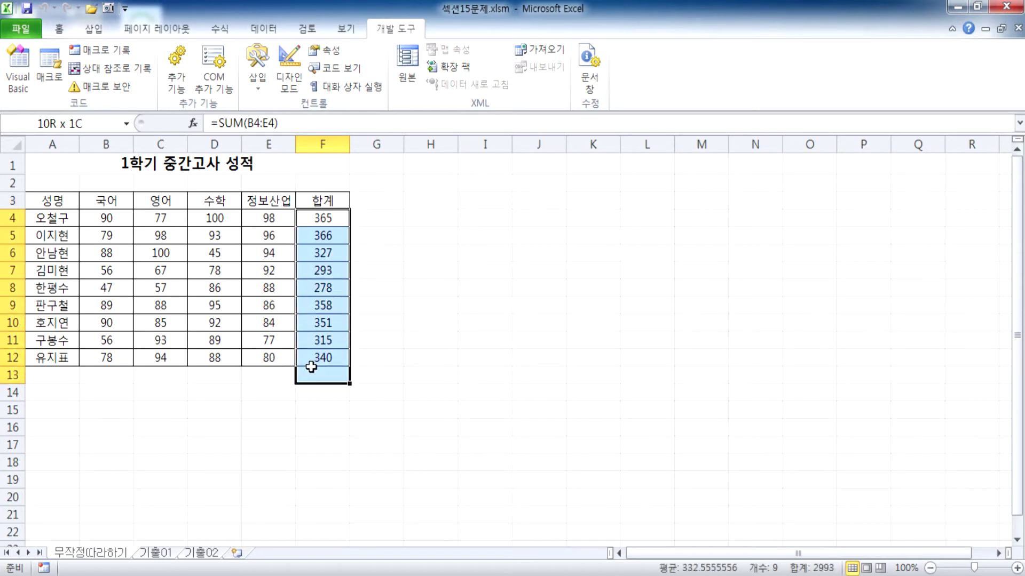
pyautogui.press('Delete')
pyautogui.click(101, 167)
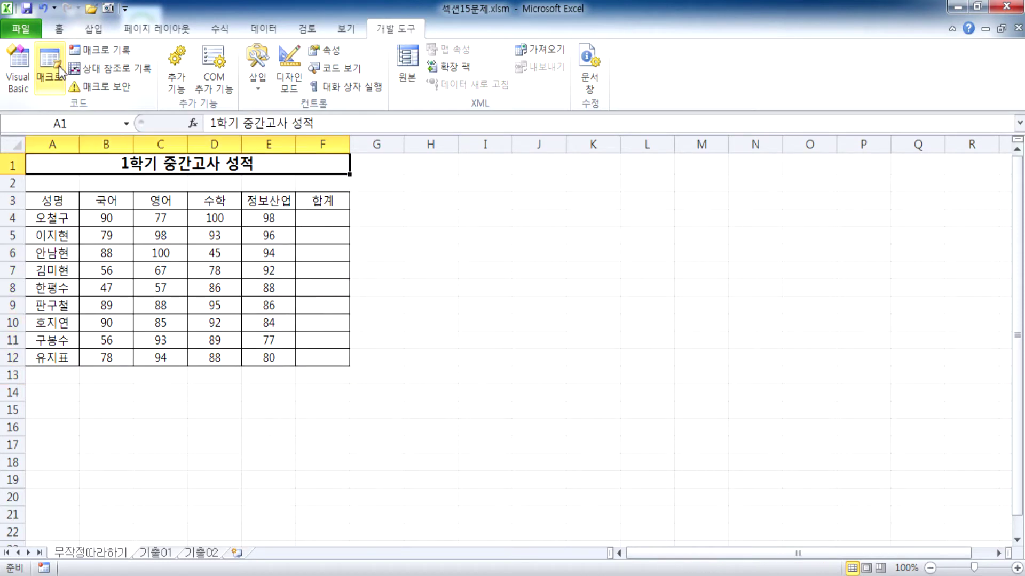
pyautogui.click(59, 66)
pyautogui.click(454, 184)
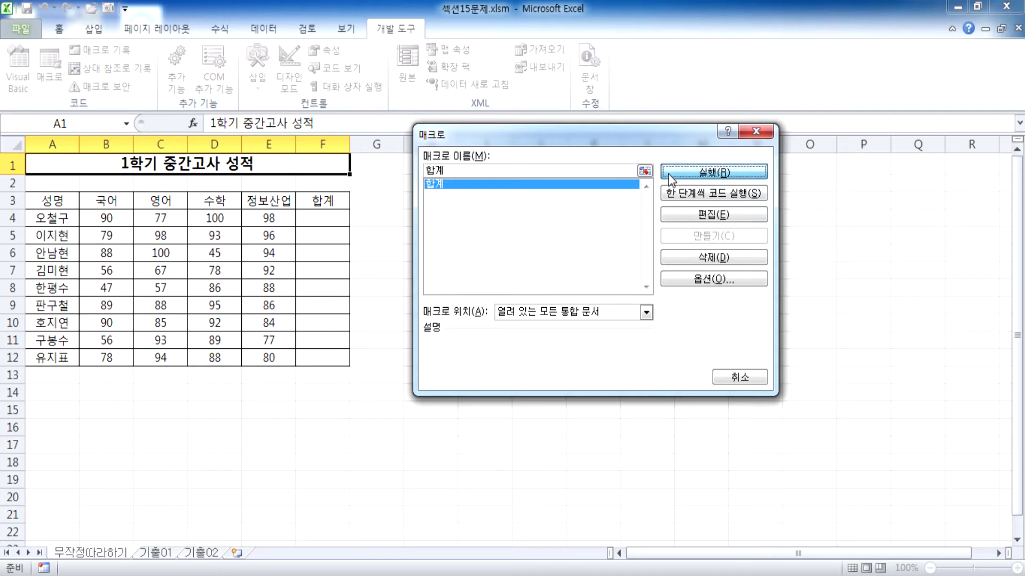
pyautogui.click(687, 172)
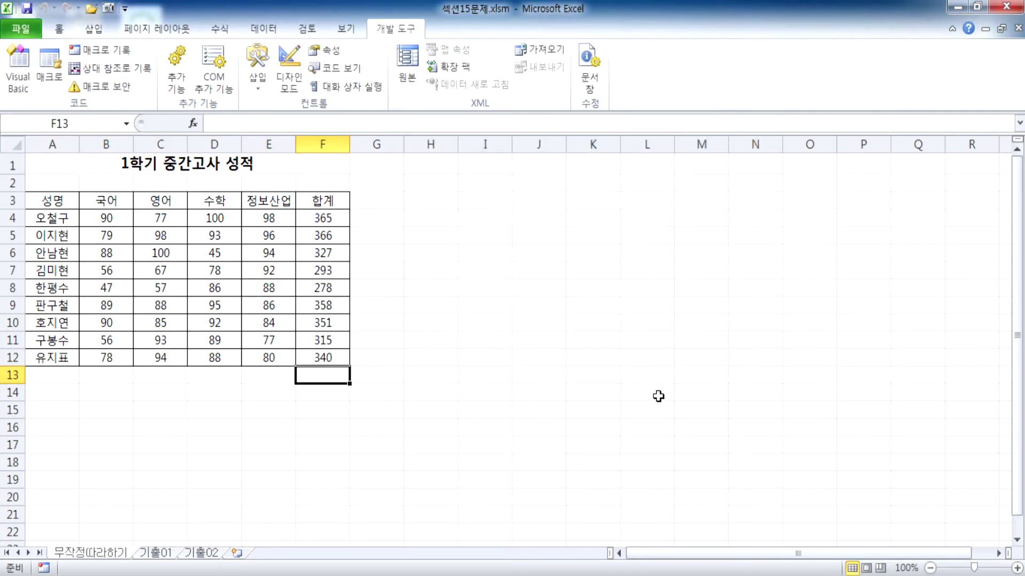
# Step: Clear the totals in F4:F12 and select an empty cell outside the score table
pyautogui.click(50, 70)
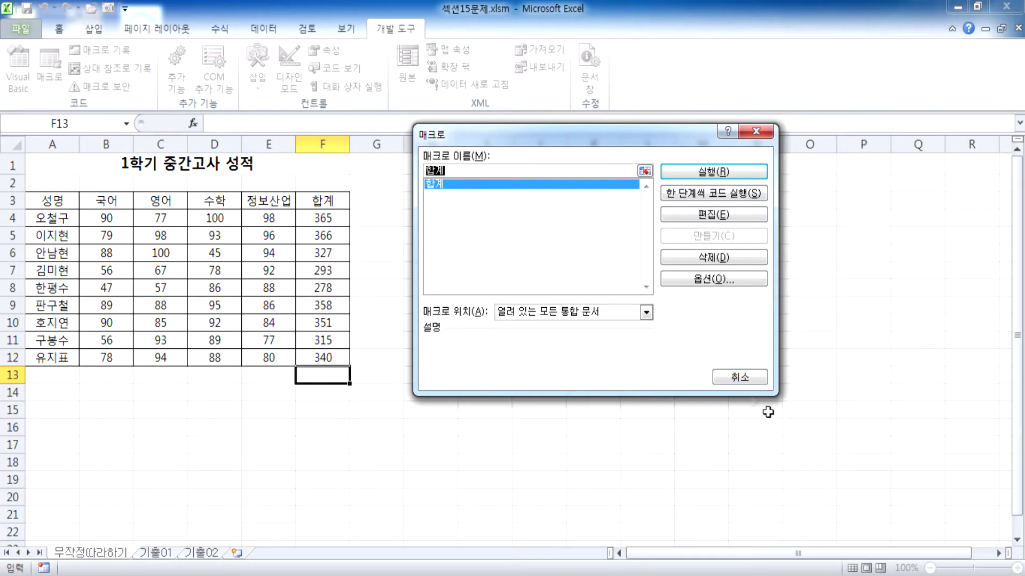
pyautogui.click(742, 382)
pyautogui.moveTo(323, 217); pyautogui.dragTo(327, 359)
pyautogui.press('Delete')
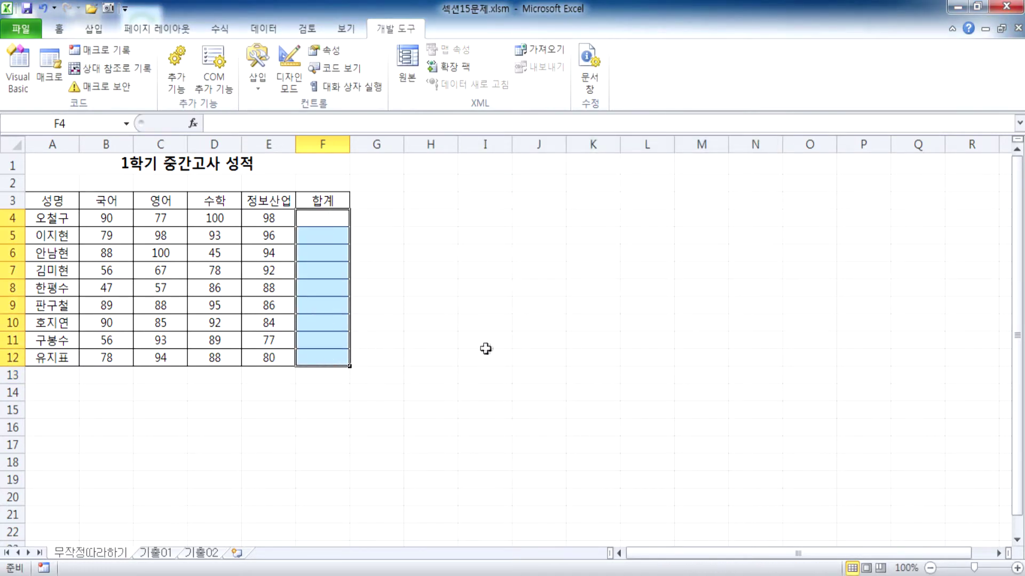
pyautogui.click(481, 344)
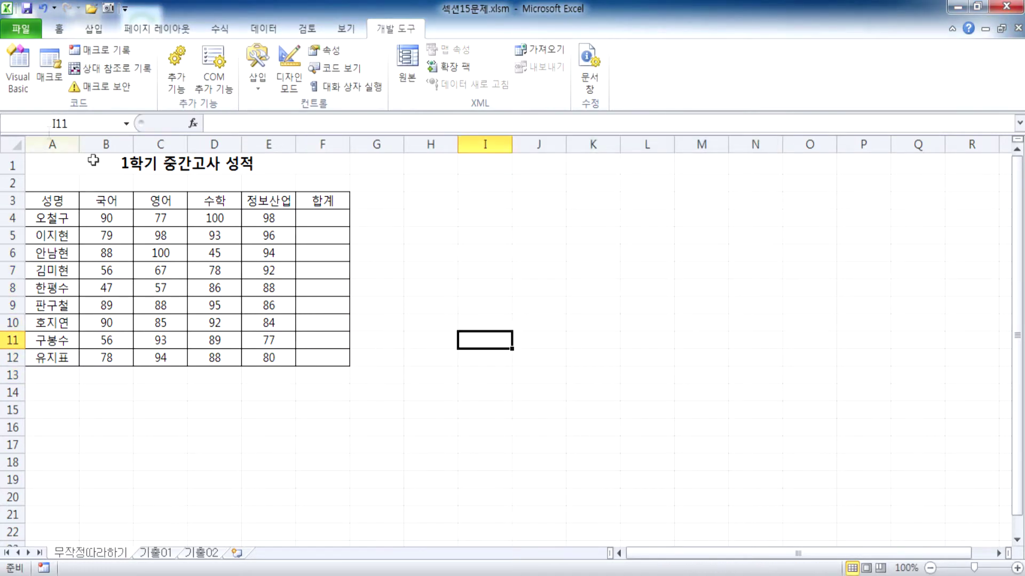
pyautogui.click(52, 80)
pyautogui.click(469, 186)
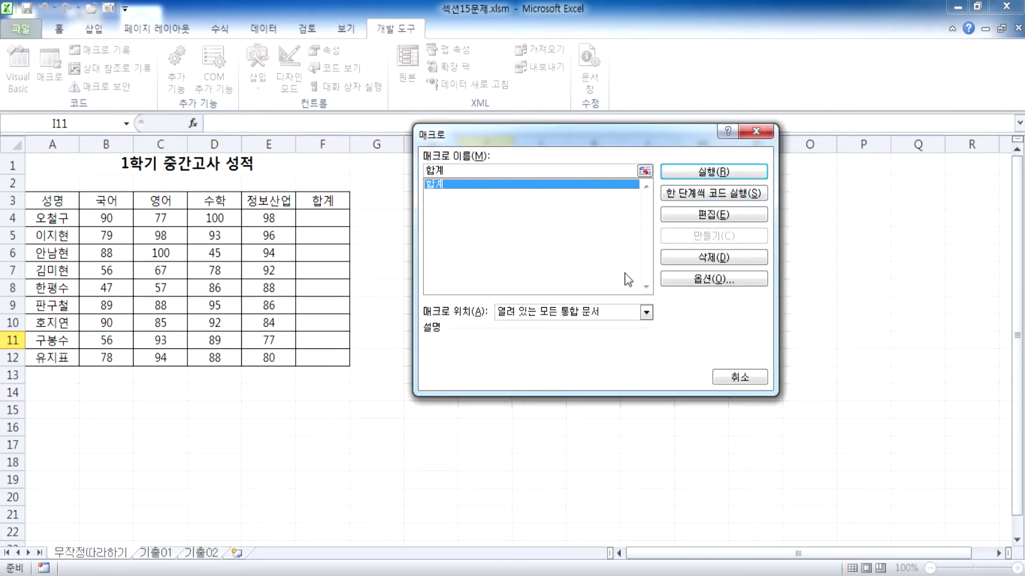
pyautogui.click(752, 379)
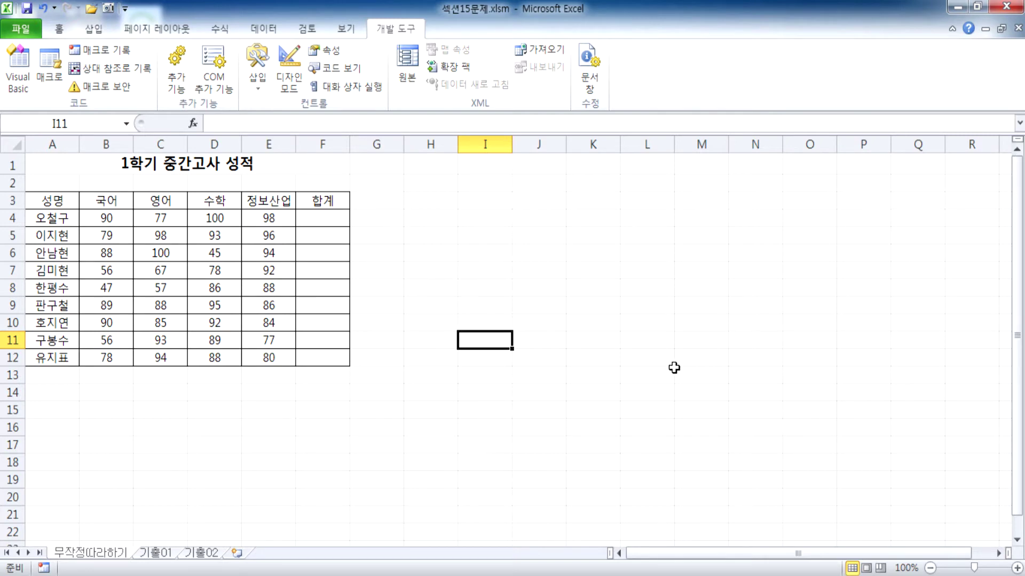
# Step: Insert a form-control button over B14:C15 and assign the 합계 macro to it
pyautogui.moveTo(108, 393); pyautogui.dragTo(160, 416)
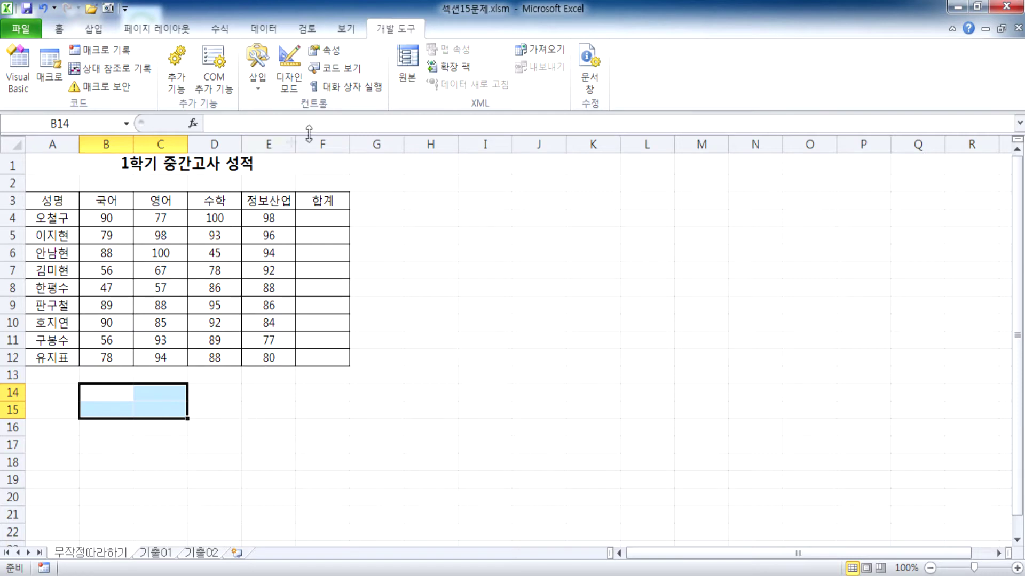
pyautogui.click(257, 85)
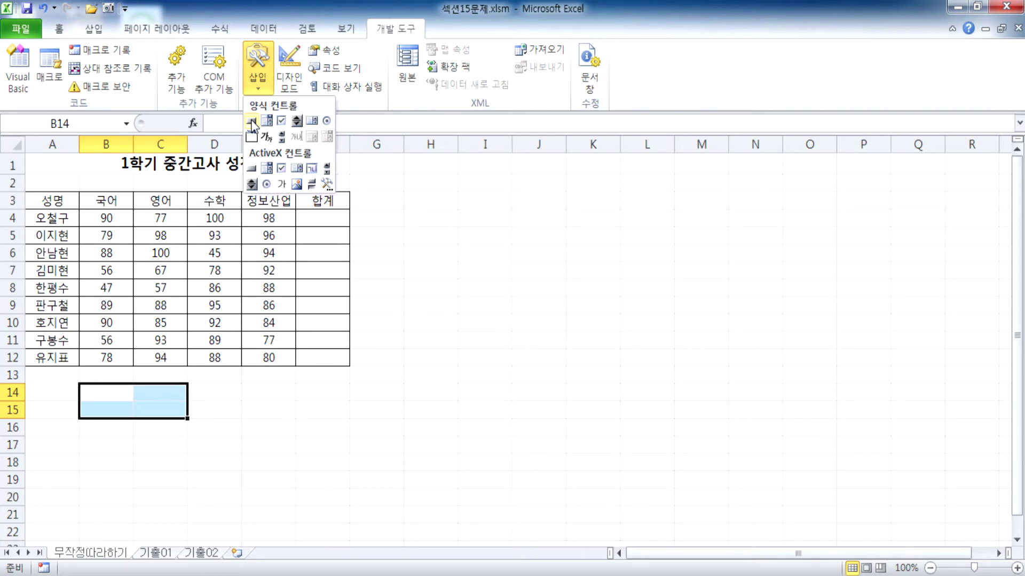
pyautogui.click(252, 123)
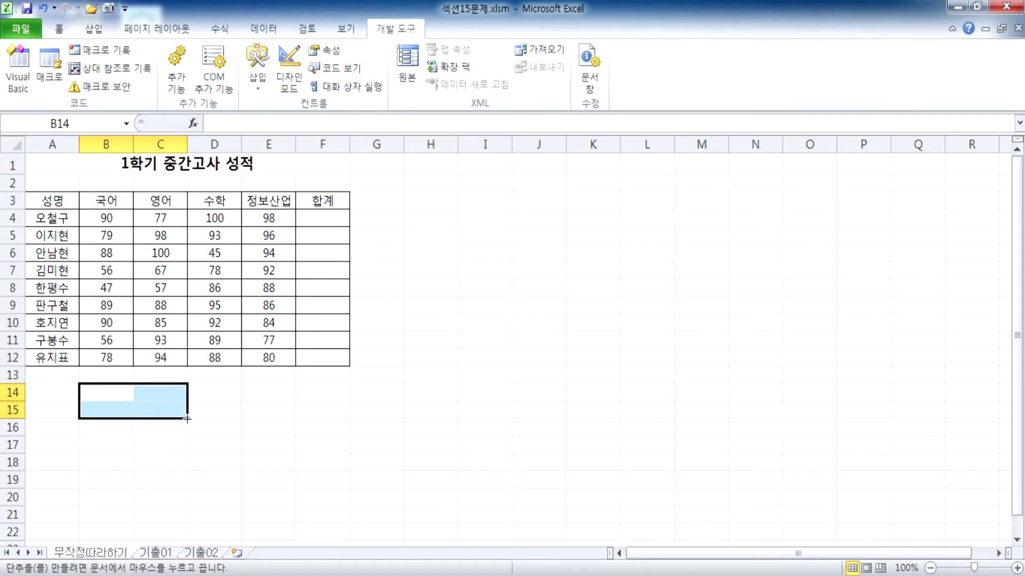
pyautogui.moveTo(79, 384)
pyautogui.mouseDown()
pyautogui.moveTo(171, 417)
pyautogui.moveTo(225, 409)
pyautogui.moveTo(189, 400)
pyautogui.moveTo(188, 427)
pyautogui.mouseUp()
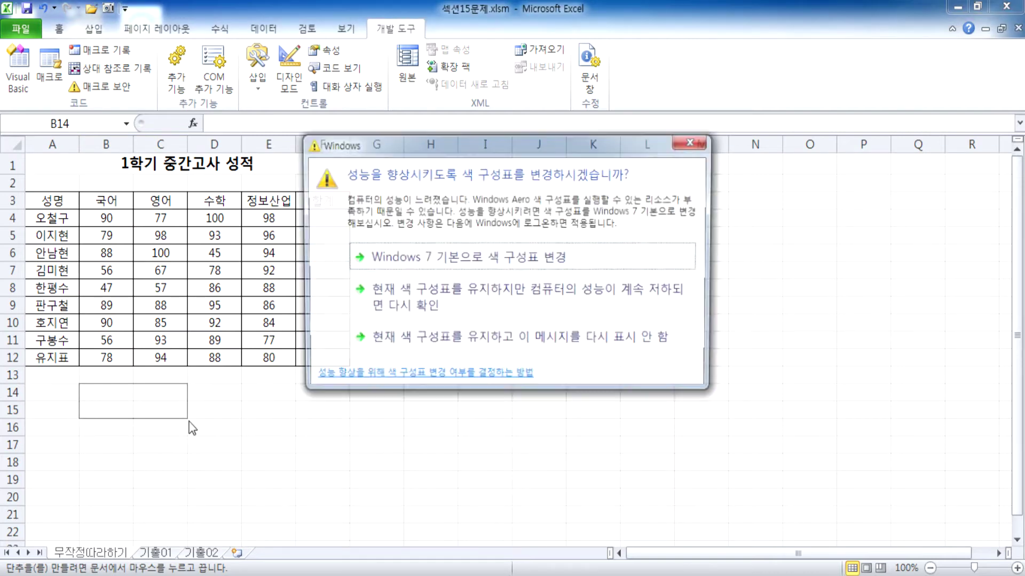
pyautogui.click(451, 340)
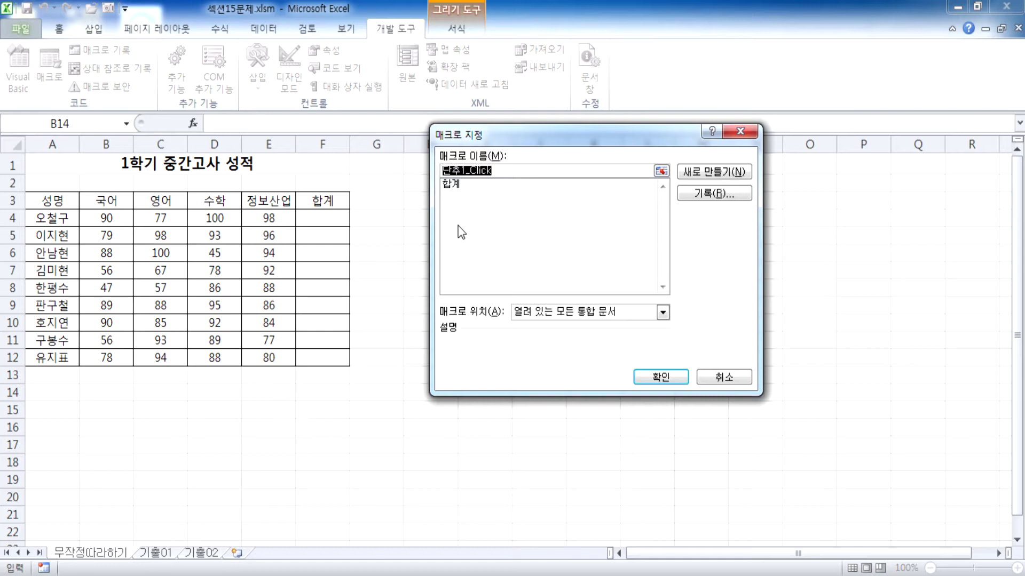
pyautogui.click(460, 185)
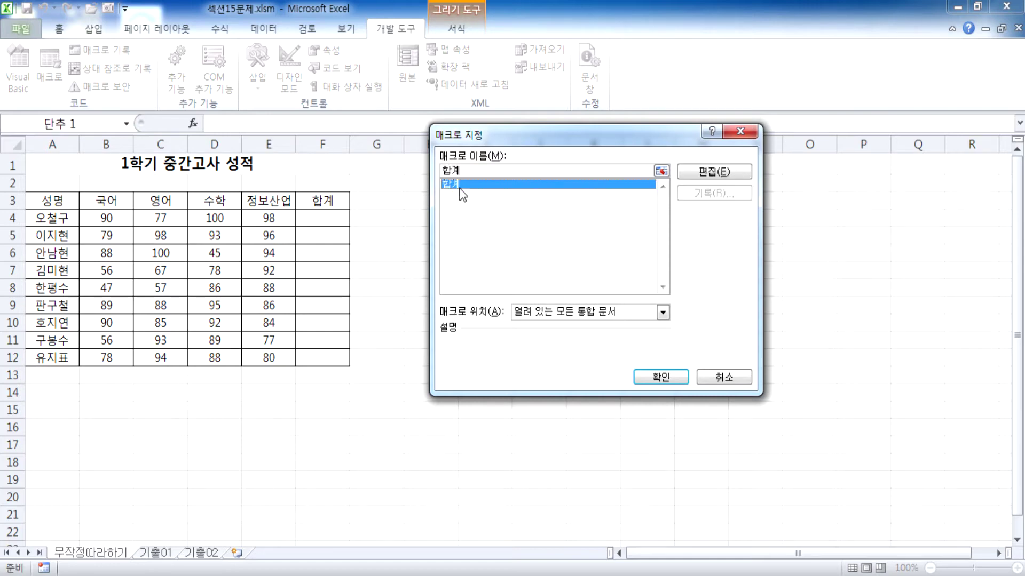
pyautogui.click(656, 376)
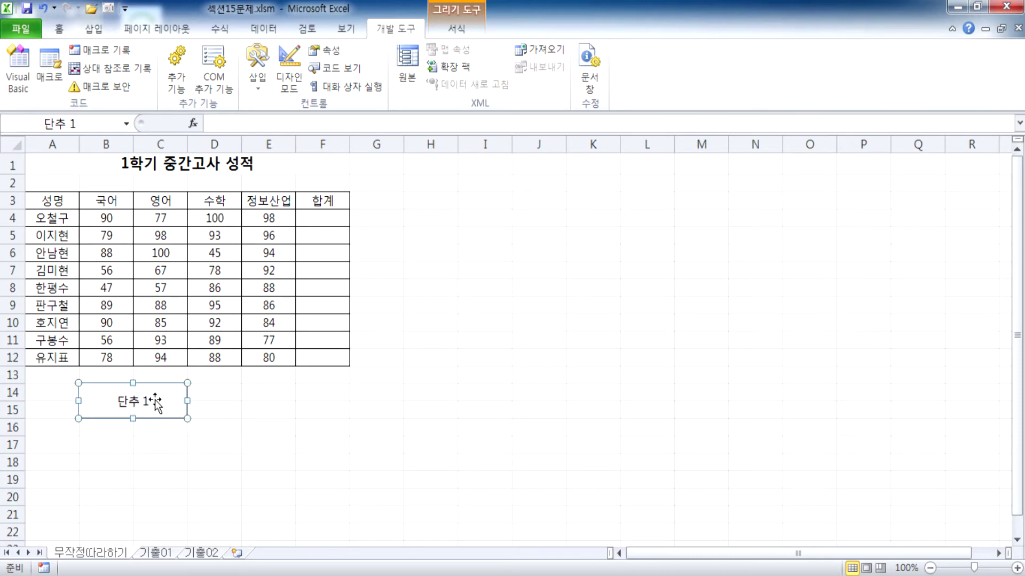
# Step: Label the new button 합계 and use it to run its assigned macro
pyautogui.write('gkqrP')
pyautogui.hotkey('shift', 'Home')
pyautogui.write('ㅎㅏㅂㄱㅖ')
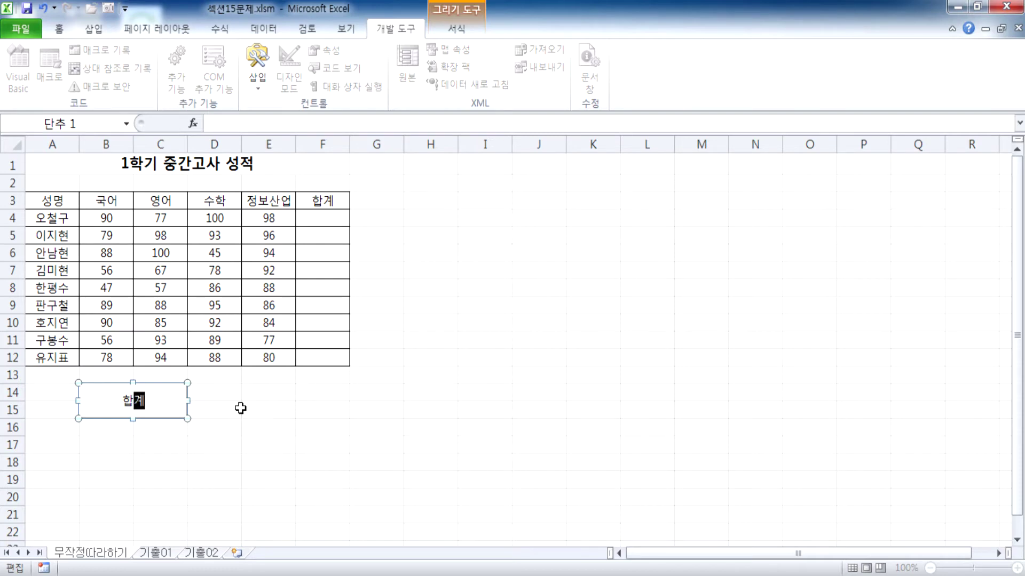
pyautogui.click(405, 411)
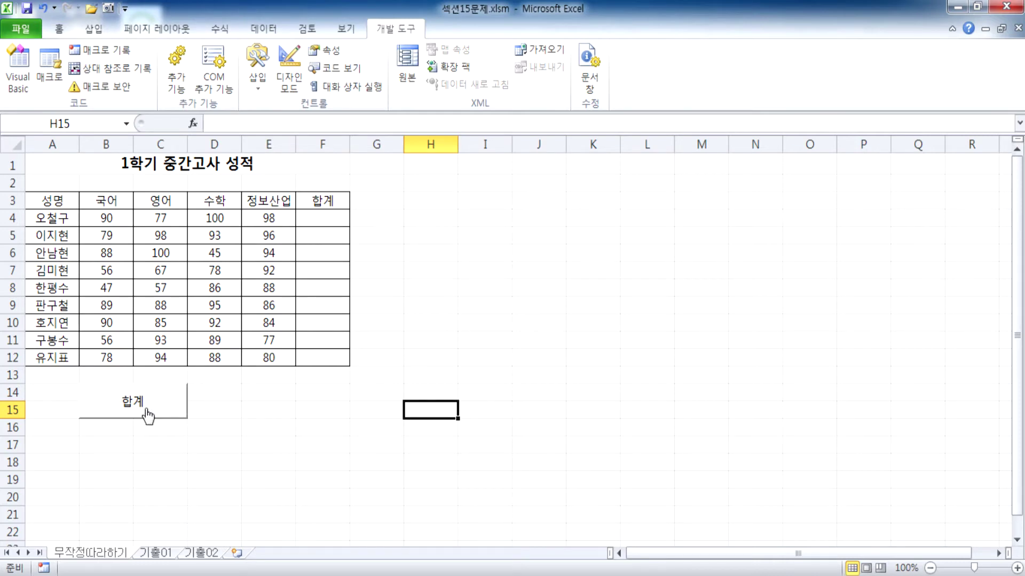
pyautogui.click(174, 411)
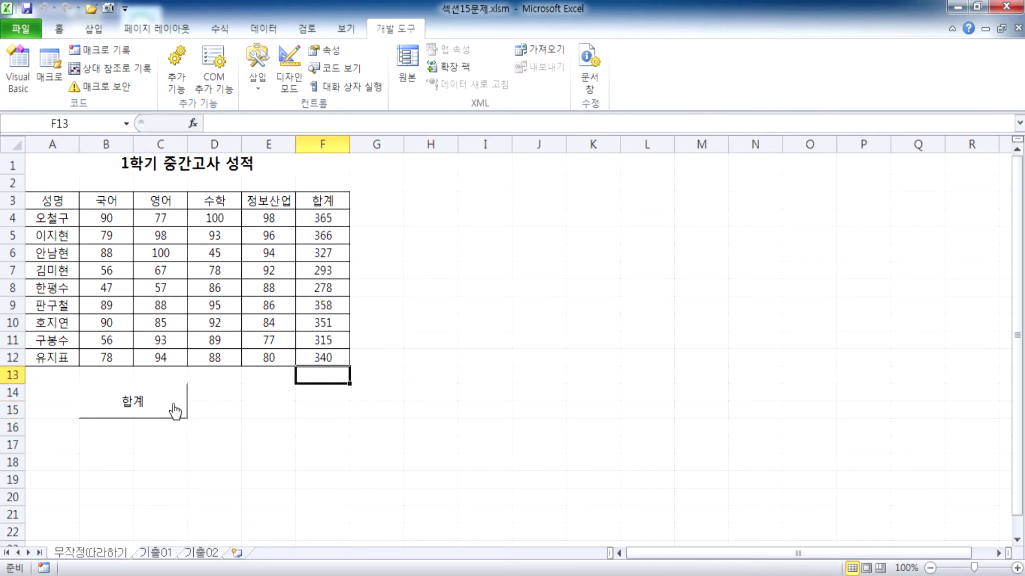
# Step: Draw a rounded rectangle about 1.75 cm high and 3.81 cm wide over H3:I5 and label it 합계
pyautogui.click(258, 68)
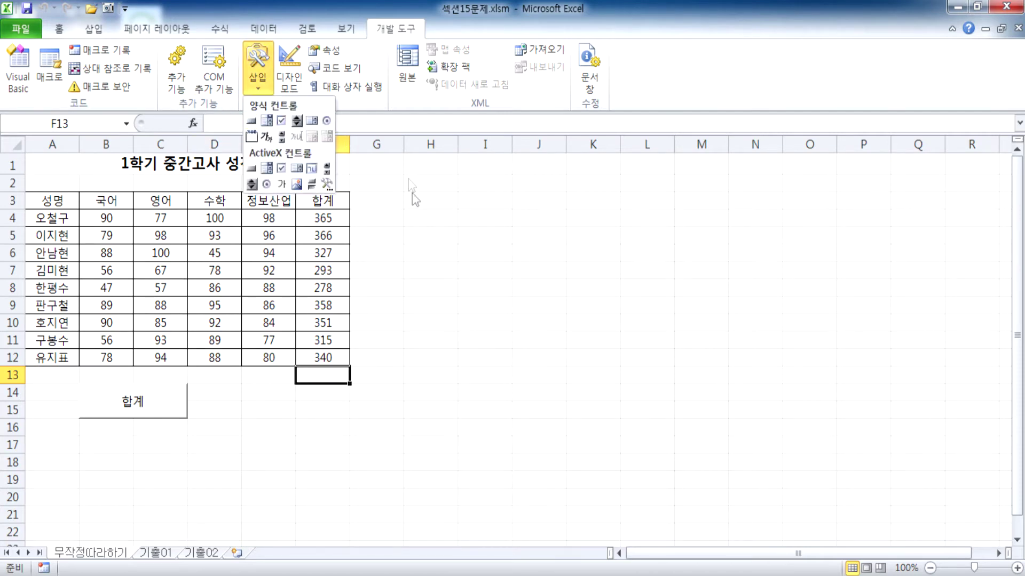
pyautogui.click(90, 31)
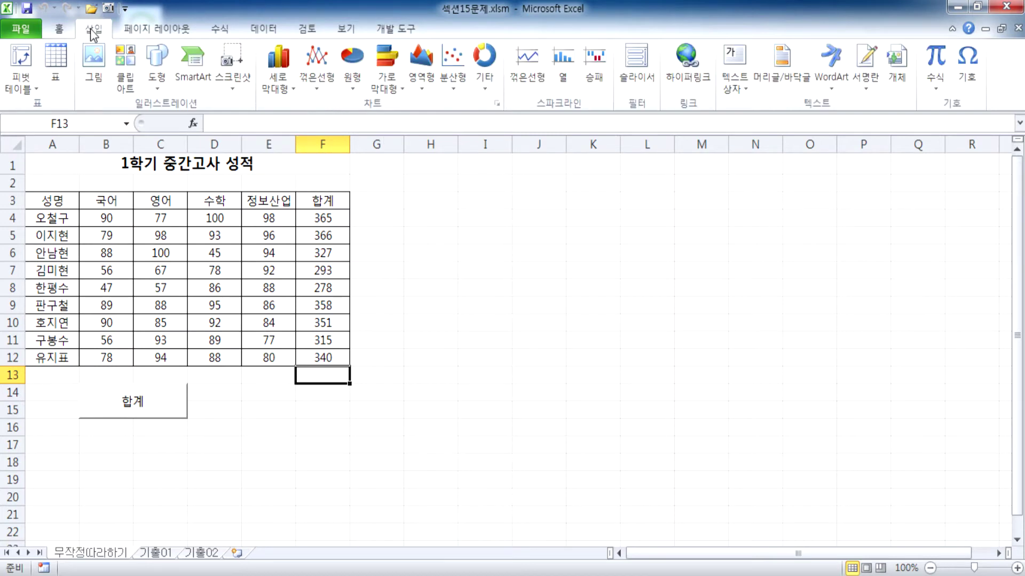
pyautogui.click(158, 70)
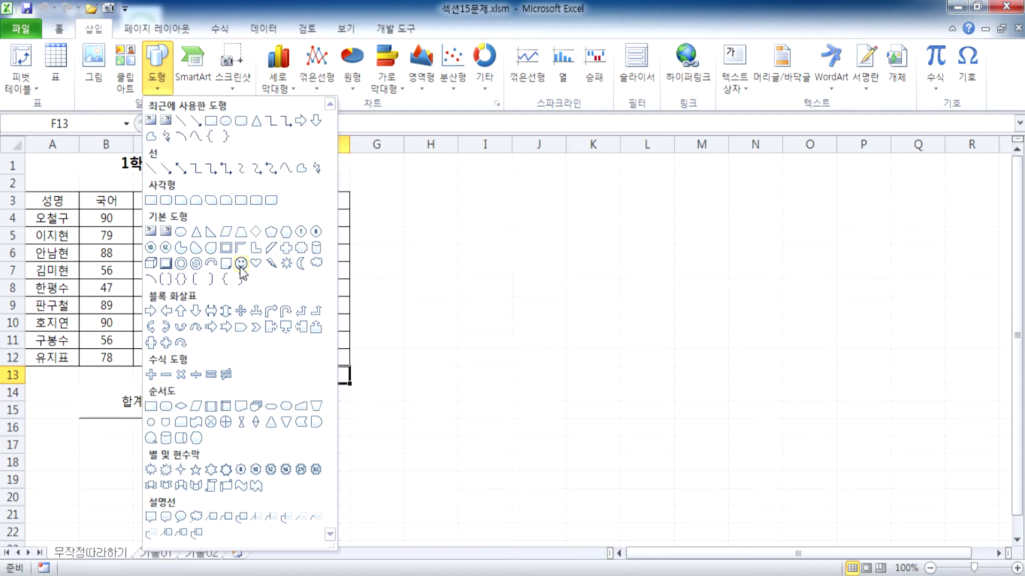
pyautogui.click(164, 200)
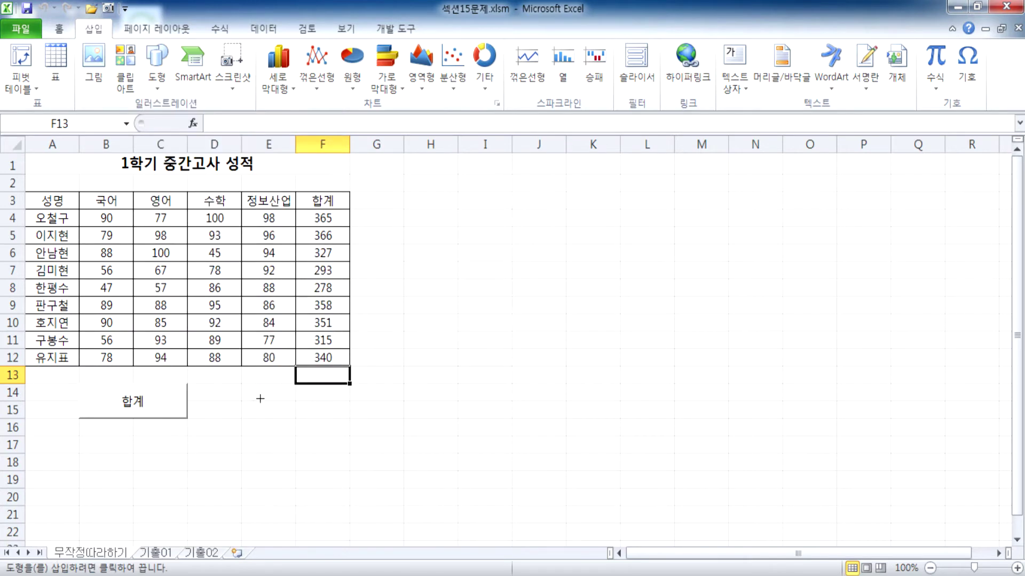
pyautogui.moveTo(404, 191)
pyautogui.mouseDown()
pyautogui.moveTo(441, 207)
pyautogui.moveTo(462, 231)
pyautogui.moveTo(505, 237)
pyautogui.mouseUp()
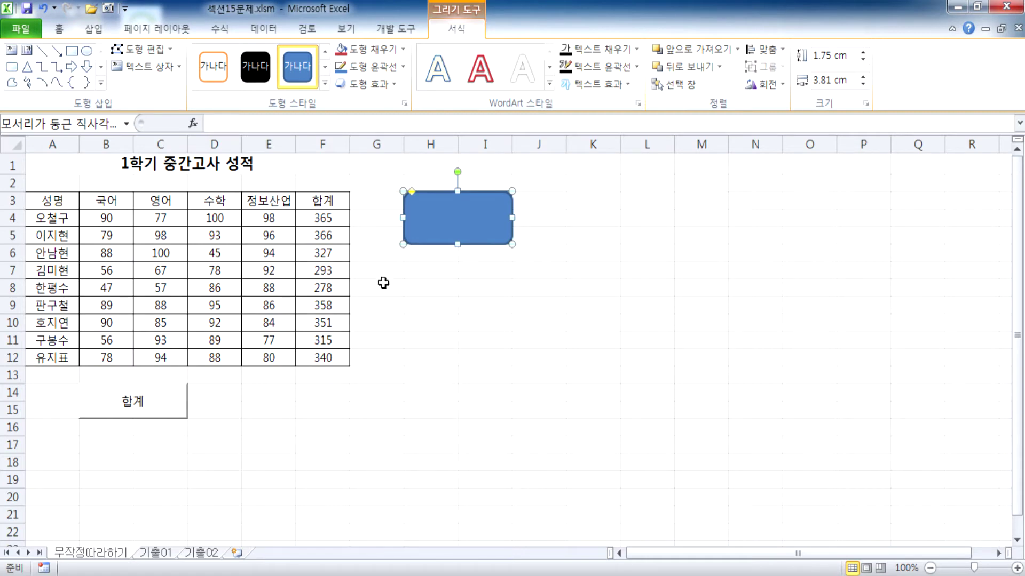
pyautogui.write('ㅎ바')
pyautogui.write('계')
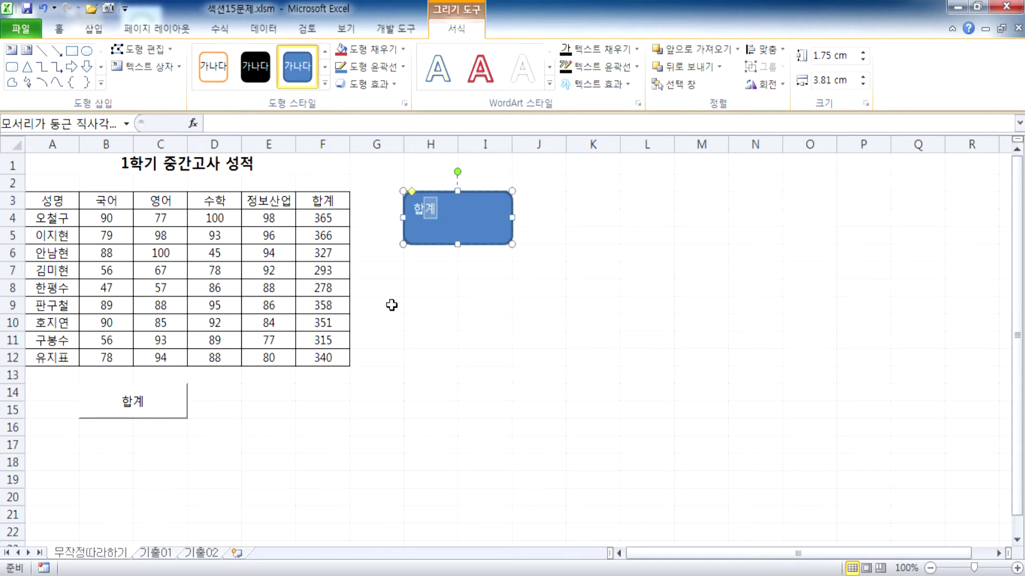
pyautogui.click(537, 305)
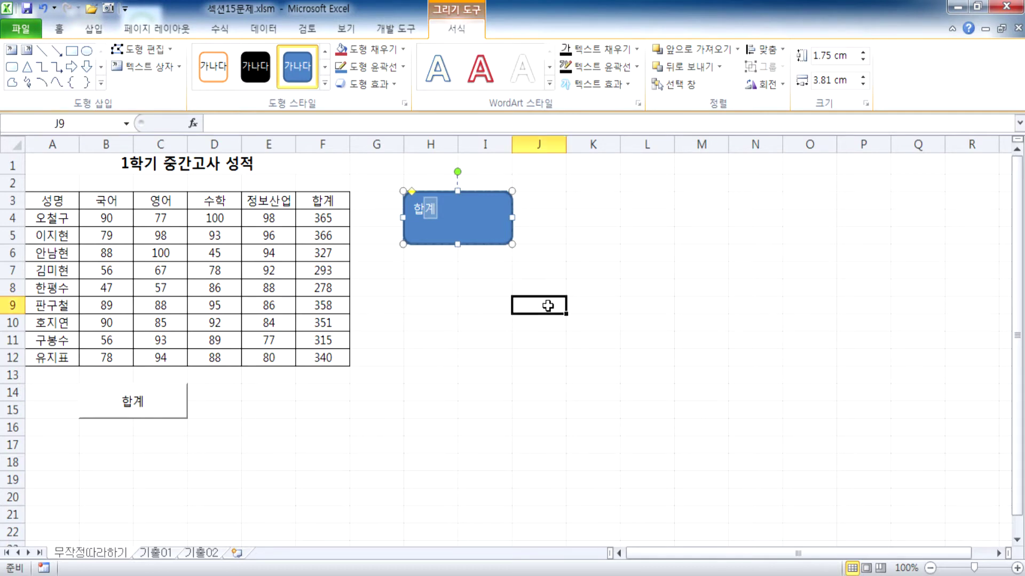
# Step: Run the 합계 macro from the form button below the score table
pyautogui.click(477, 221)
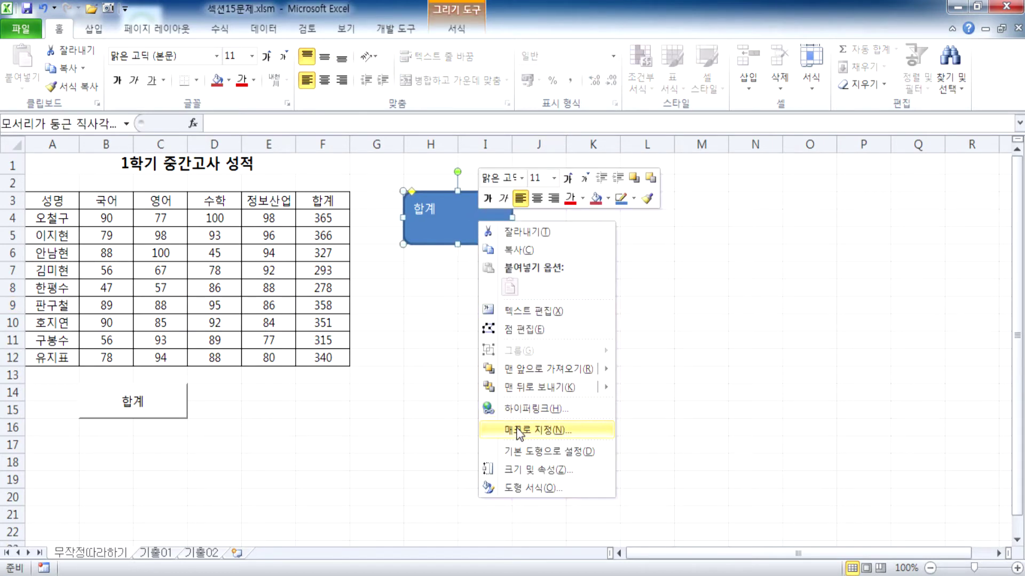
pyautogui.click(177, 410)
pyautogui.click(185, 414)
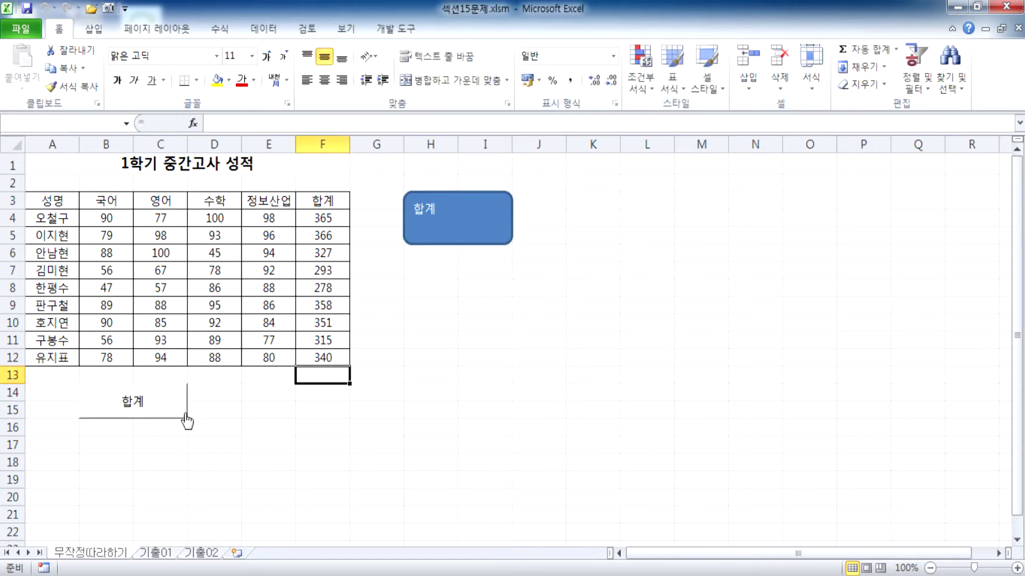
# Step: Clear the totals in F4:F12 and select an empty cell outside the score table
pyautogui.moveTo(320, 217); pyautogui.dragTo(323, 358)
pyautogui.press('Delete')
pyautogui.click(267, 409)
pyautogui.click(359, 426)
pyautogui.scroll(-2, 236, 412)
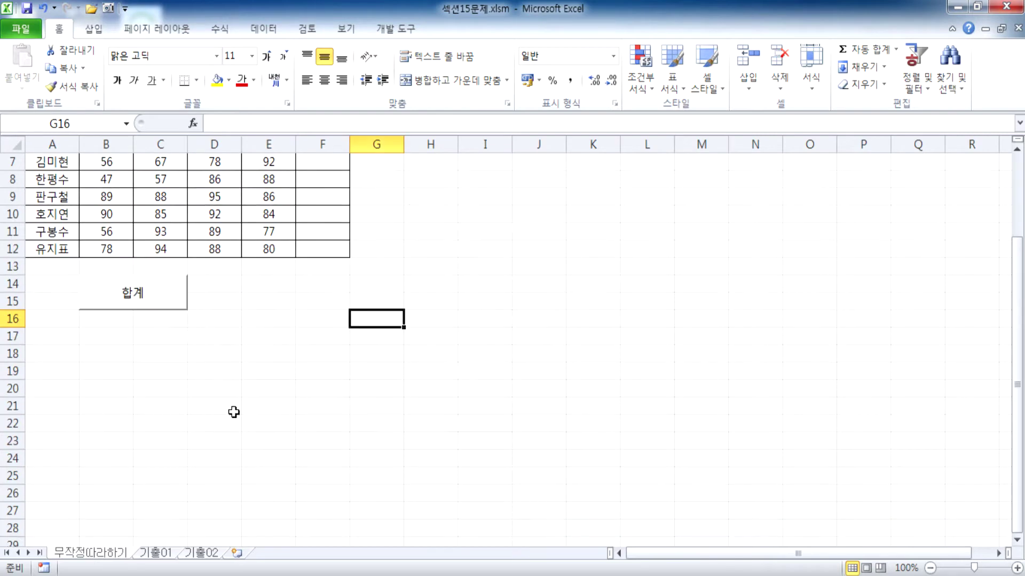
pyautogui.click(156, 308)
# Step: Assign the 합계 macro to the rounded rectangle over H3:I5 and use the shape to run it
pyautogui.click(458, 236)
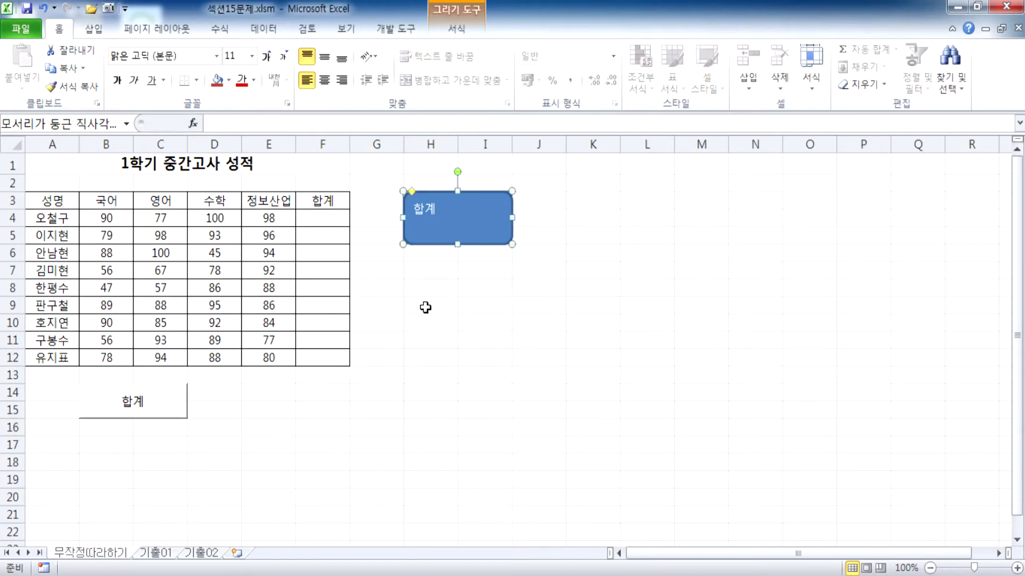
pyautogui.rightClick(466, 225)
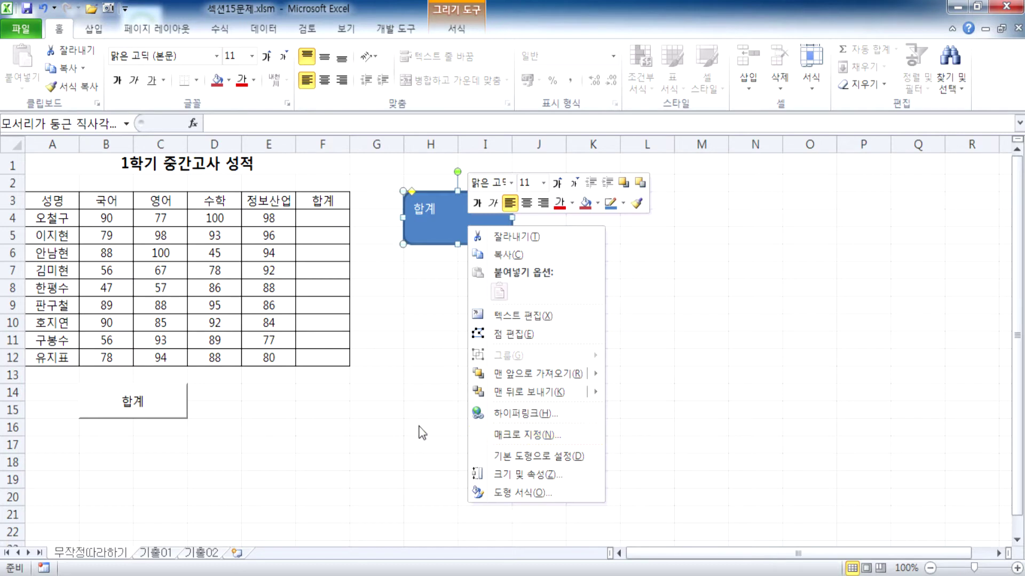
pyautogui.click(514, 438)
pyautogui.click(372, 351)
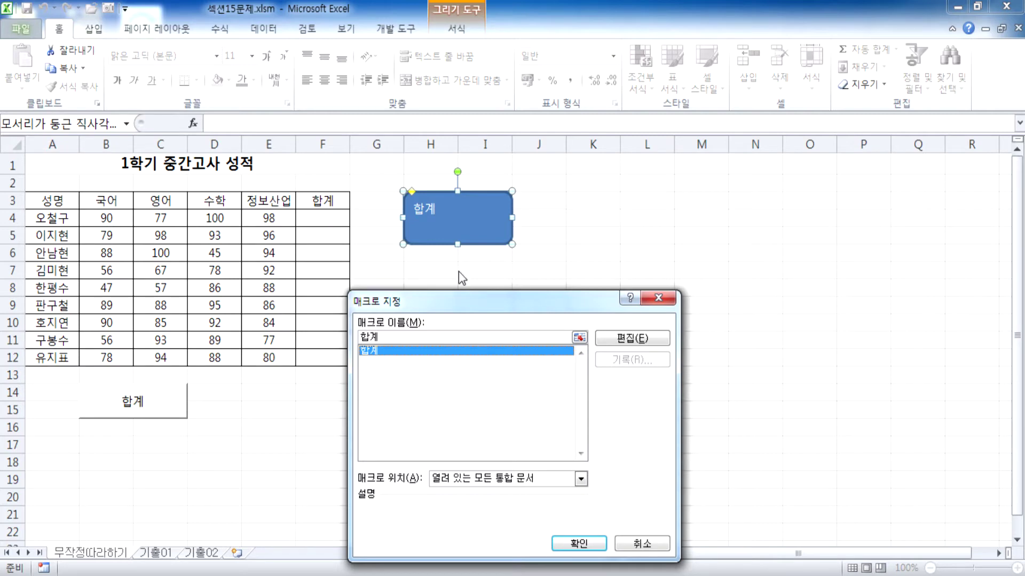
pyautogui.click(579, 543)
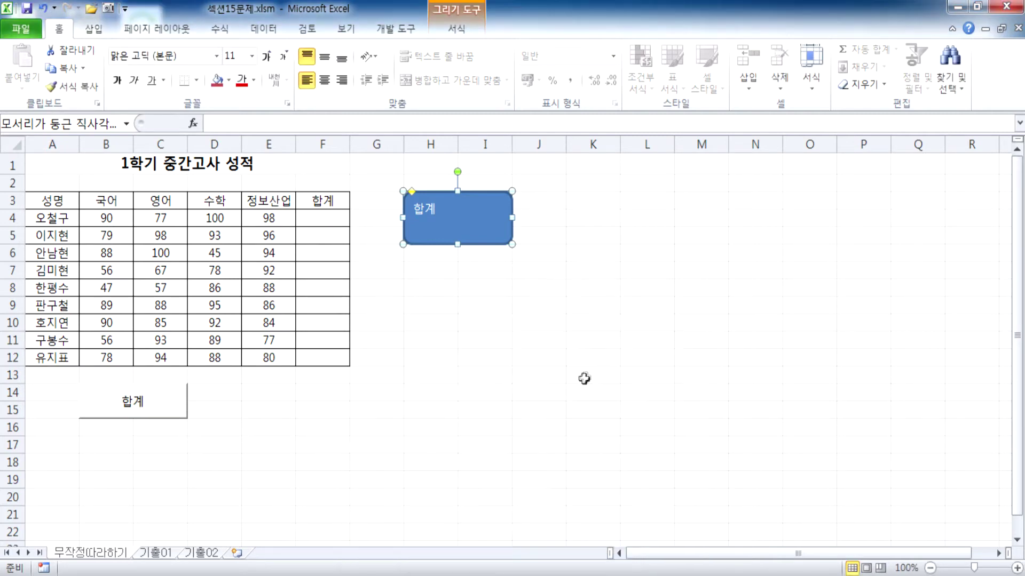
pyautogui.click(579, 358)
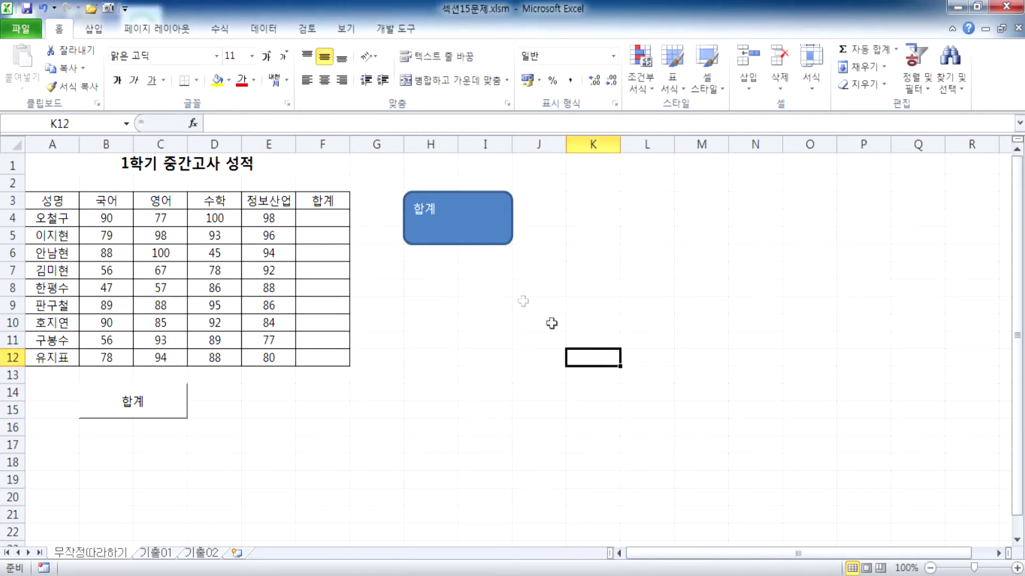
pyautogui.click(465, 224)
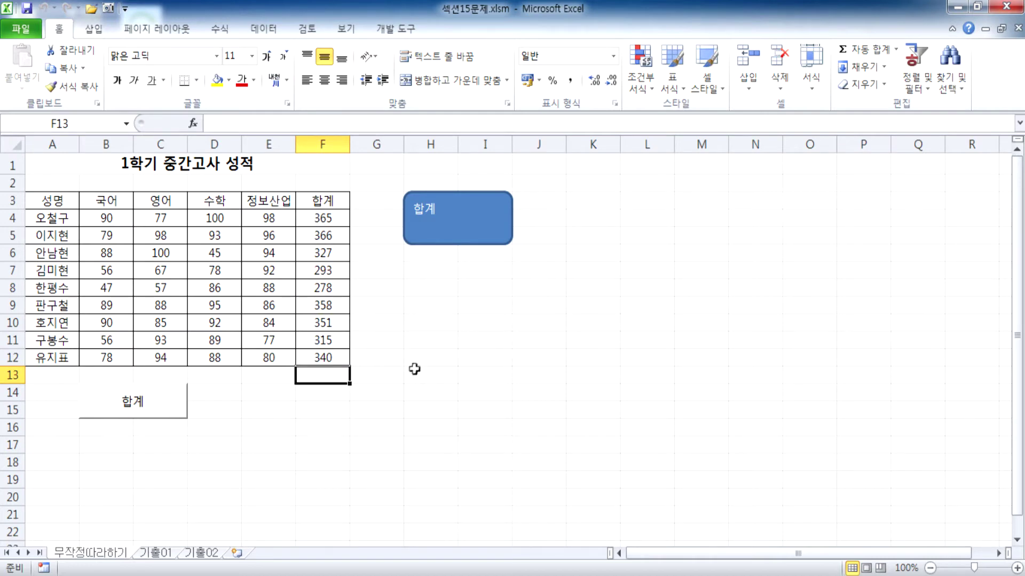
pyautogui.rightClick(498, 229)
pyautogui.click(457, 229)
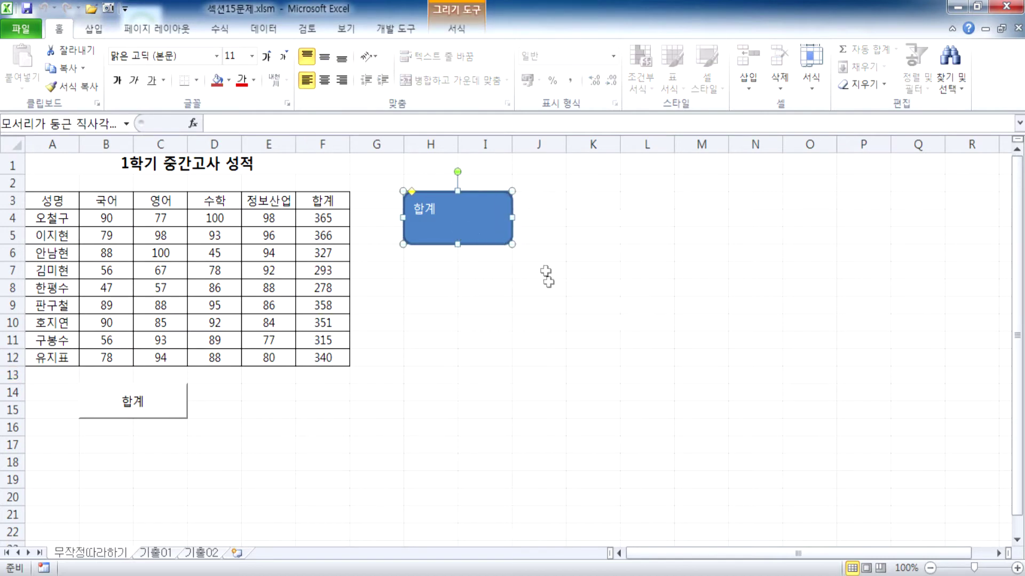
pyautogui.click(558, 291)
pyautogui.rightClick(466, 219)
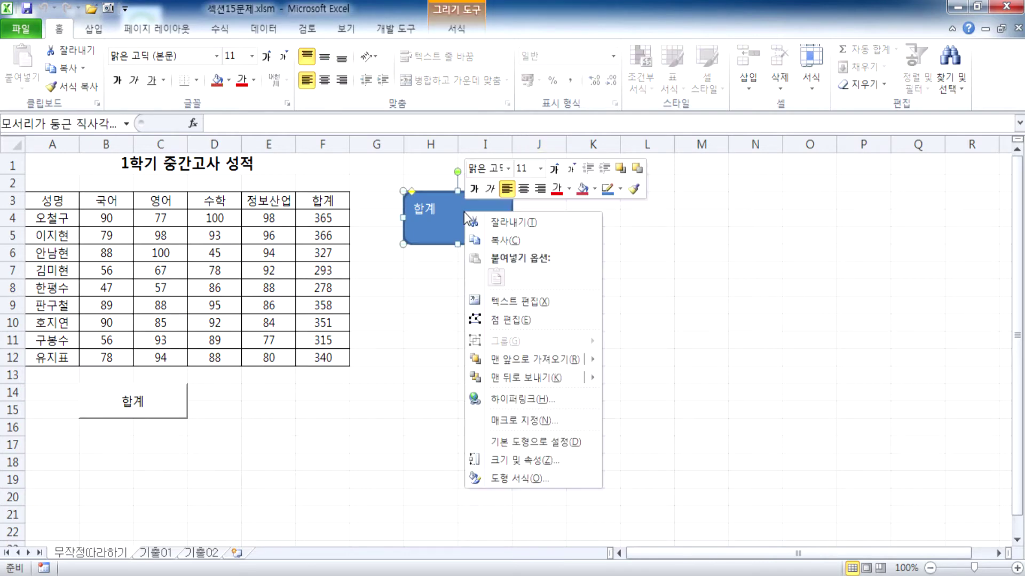
pyautogui.click(453, 229)
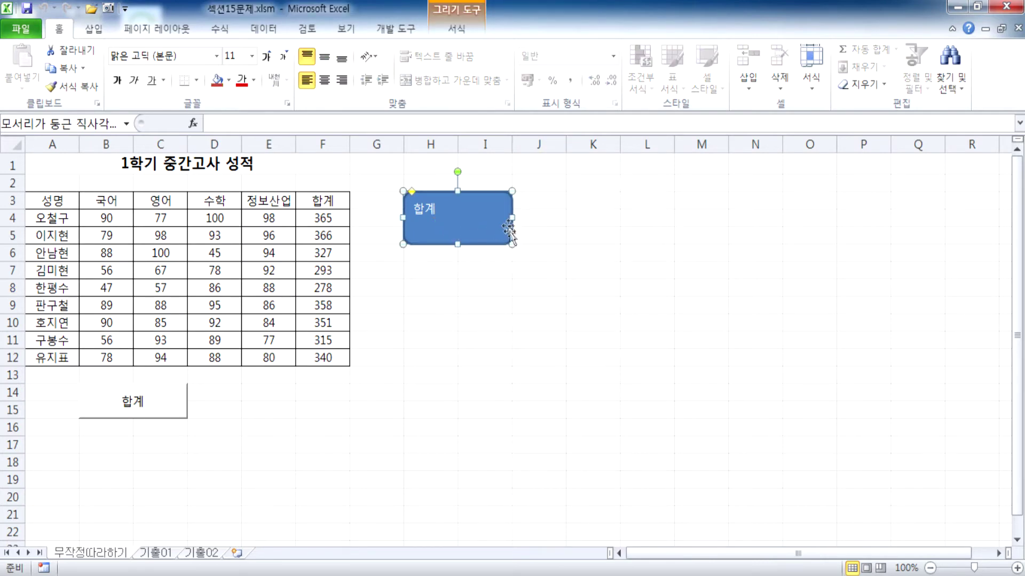
pyautogui.write('ㄴㅇㄴㅇㄹ')
pyautogui.press('BackSpace')
pyautogui.press('BackSpace')
pyautogui.press('BackSpace')
pyautogui.press('BackSpace')
pyautogui.press('BackSpace')
# Step: Delete the rounded rectangle labelled 합계 from the worksheet
pyautogui.rightClick(462, 220)
pyautogui.press('Escape')
pyautogui.press('Delete')
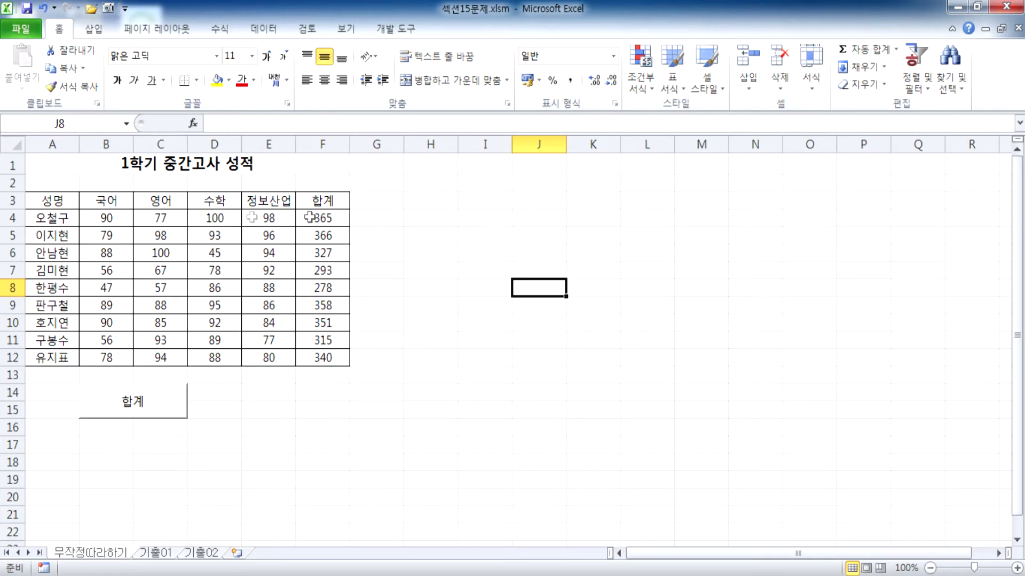
# Step: Fill the header cells A3:F3 with the standard red color and select the title cell A1
pyautogui.moveTo(51, 198); pyautogui.dragTo(316, 198)
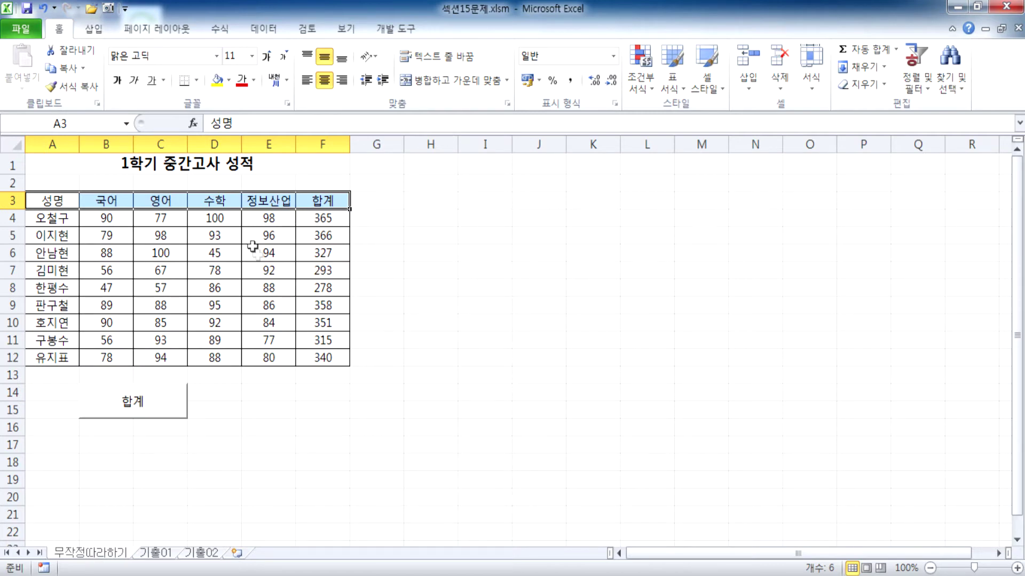
pyautogui.click(227, 83)
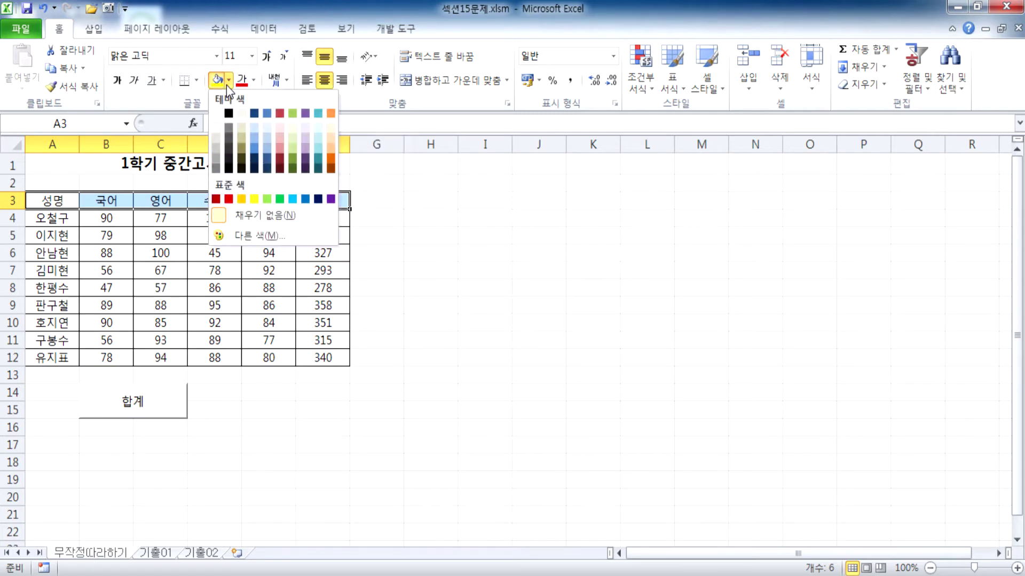
pyautogui.click(229, 199)
pyautogui.click(276, 164)
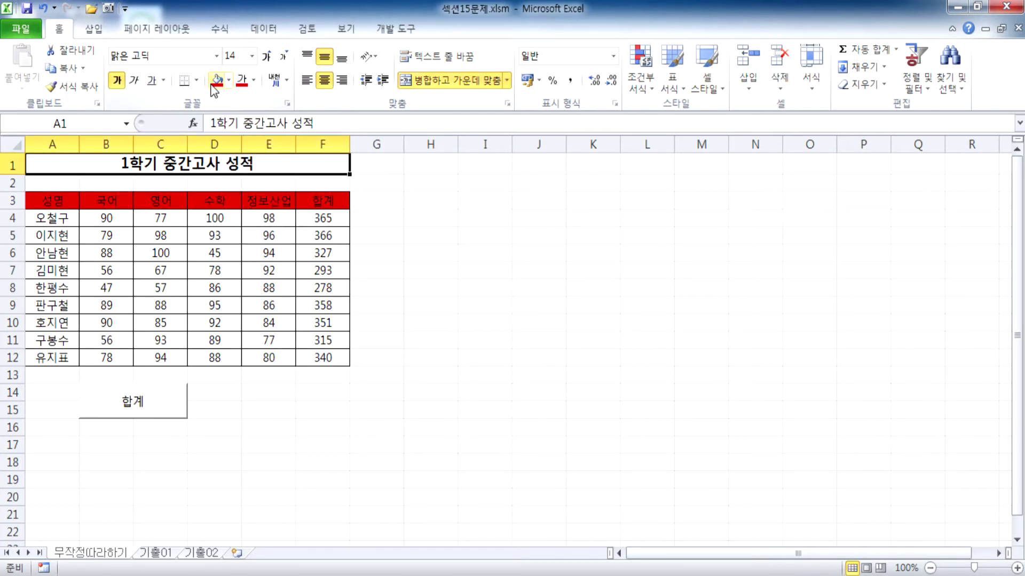
# Step: Remove the fill color from the header cells A3:F3 and select the title cell
pyautogui.moveTo(52, 201); pyautogui.dragTo(338, 199)
pyautogui.click(229, 80)
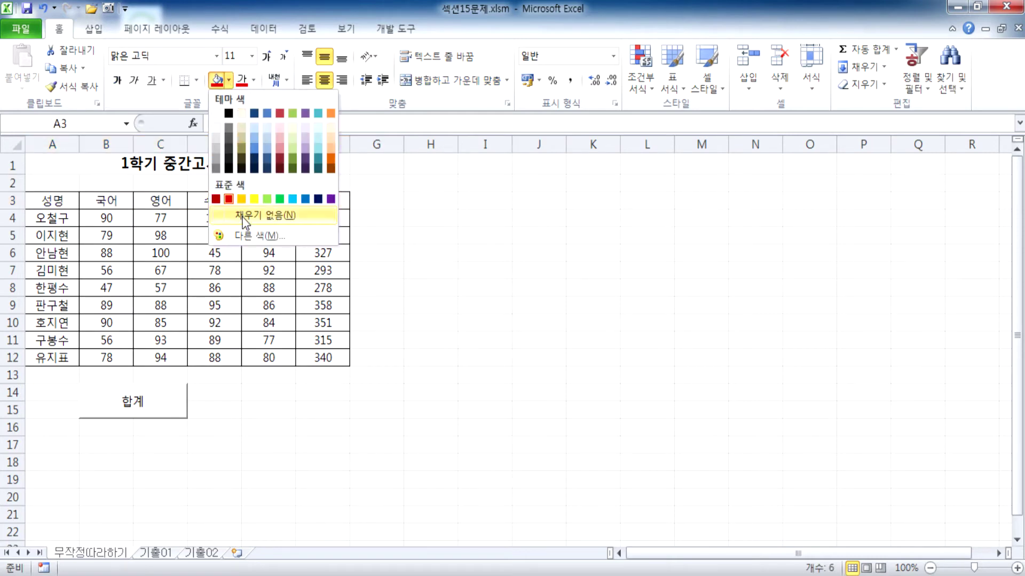
pyautogui.click(267, 126)
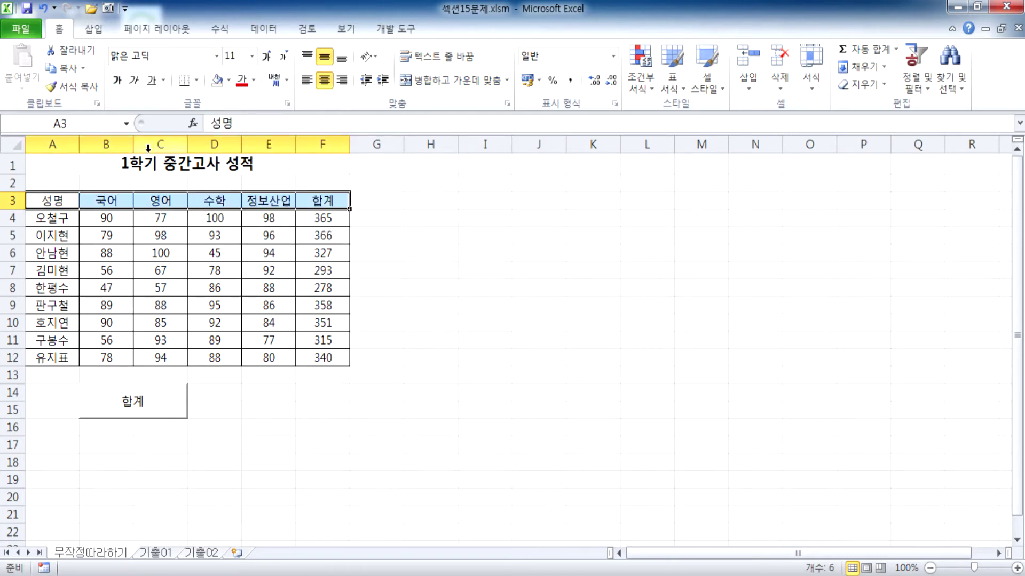
pyautogui.click(163, 168)
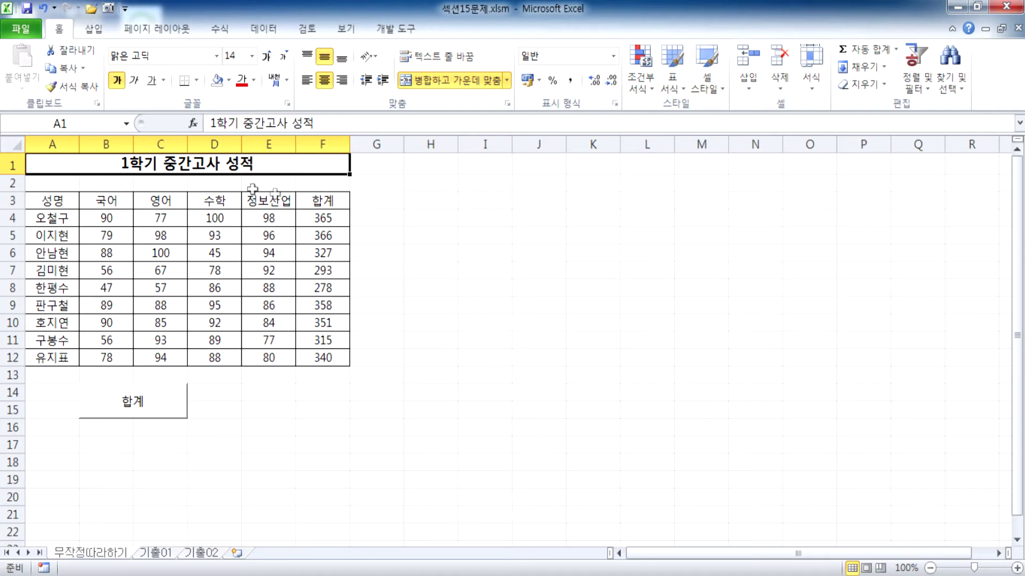
pyautogui.moveTo(47, 201); pyautogui.dragTo(332, 205)
pyautogui.click(230, 80)
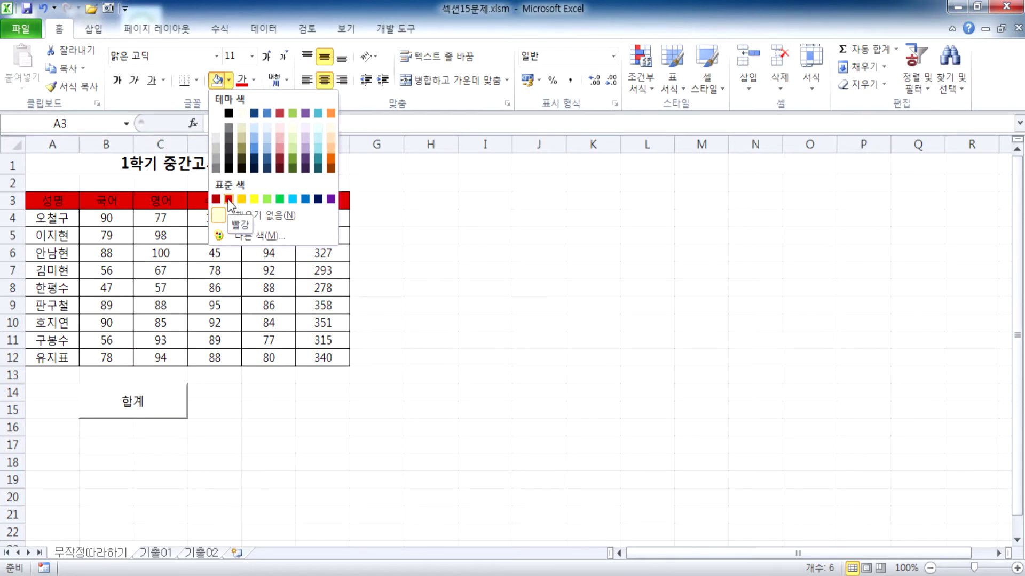
pyautogui.click(60, 162)
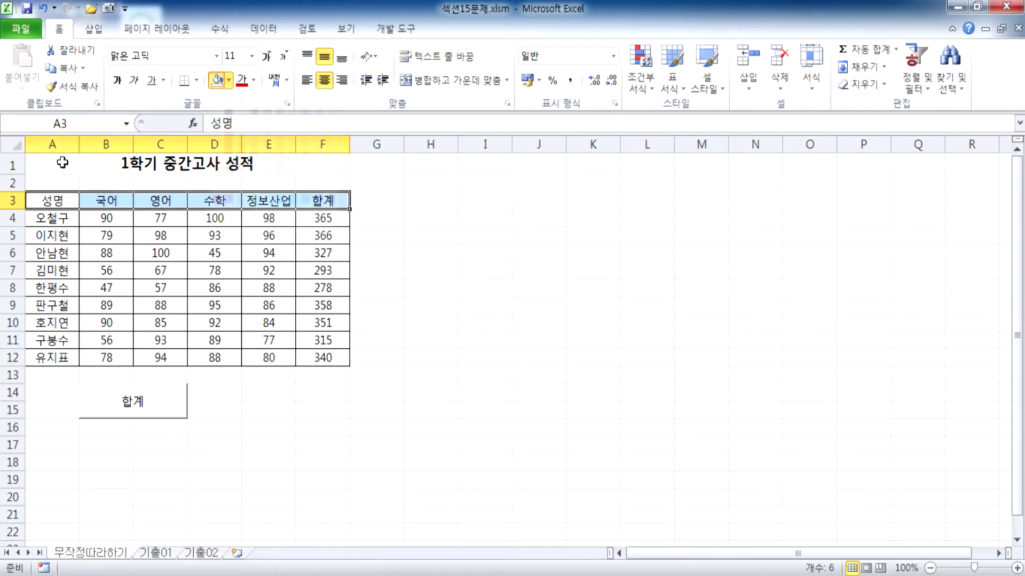
pyautogui.click(60, 162)
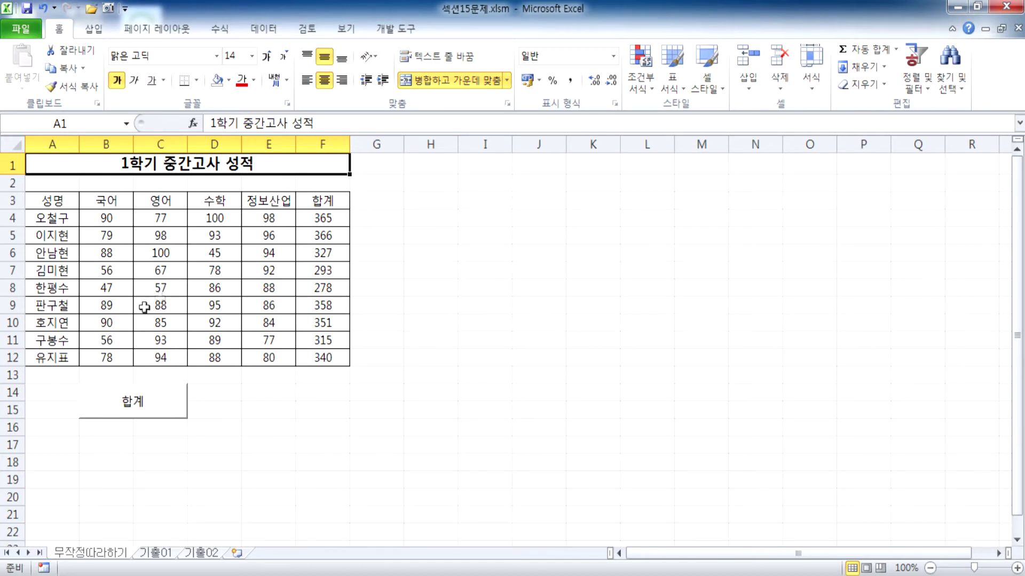
# Step: Start recording a macro named 셀음영 stored in the current workbook
pyautogui.click(380, 34)
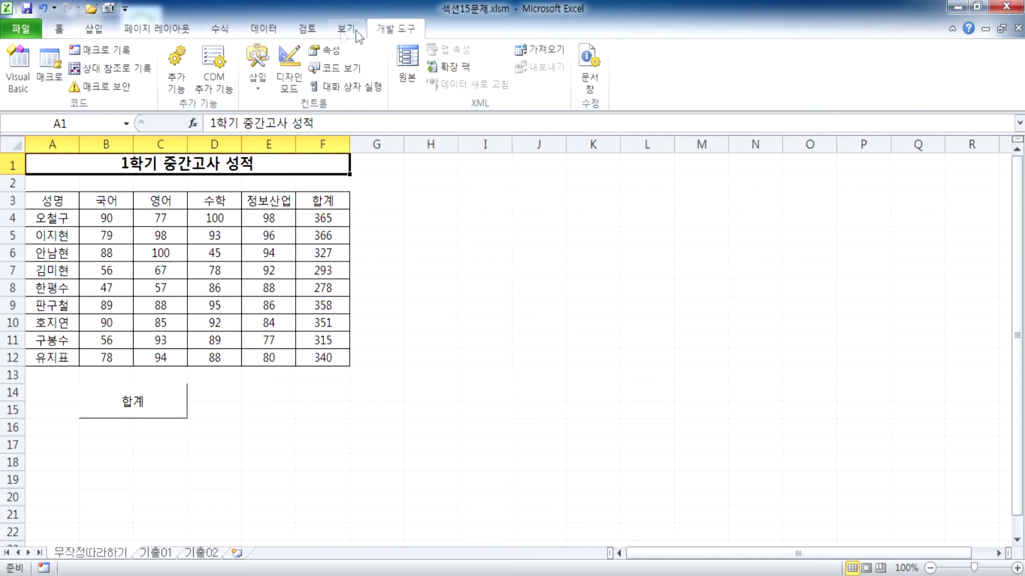
pyautogui.click(88, 49)
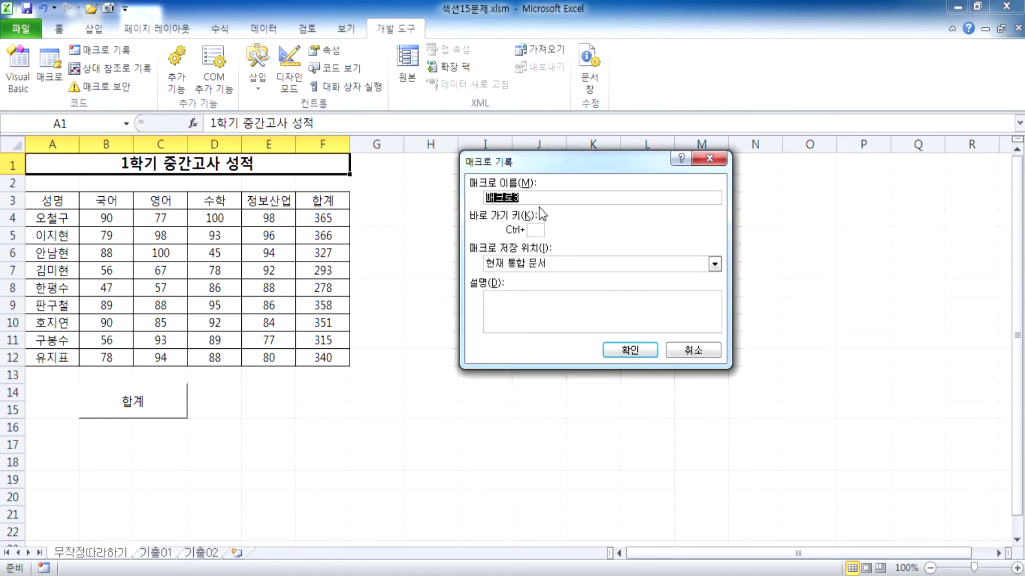
pyautogui.write('셀음영')
pyautogui.click(606, 348)
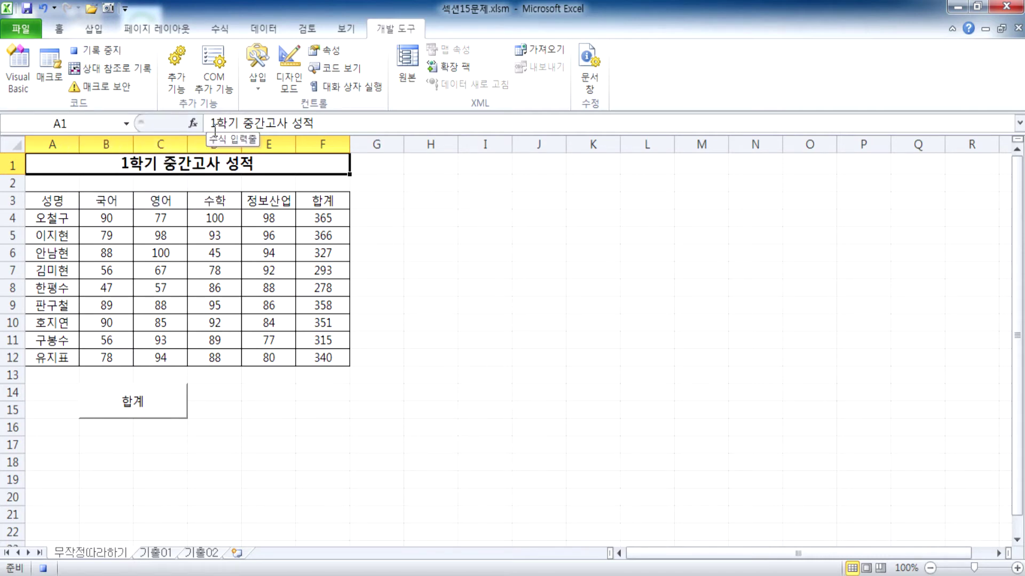
# Step: Record filling the header cells A3:F3 with standard red, select G3, and stop the macro recording
pyautogui.moveTo(50, 199); pyautogui.dragTo(337, 198)
pyautogui.click(67, 33)
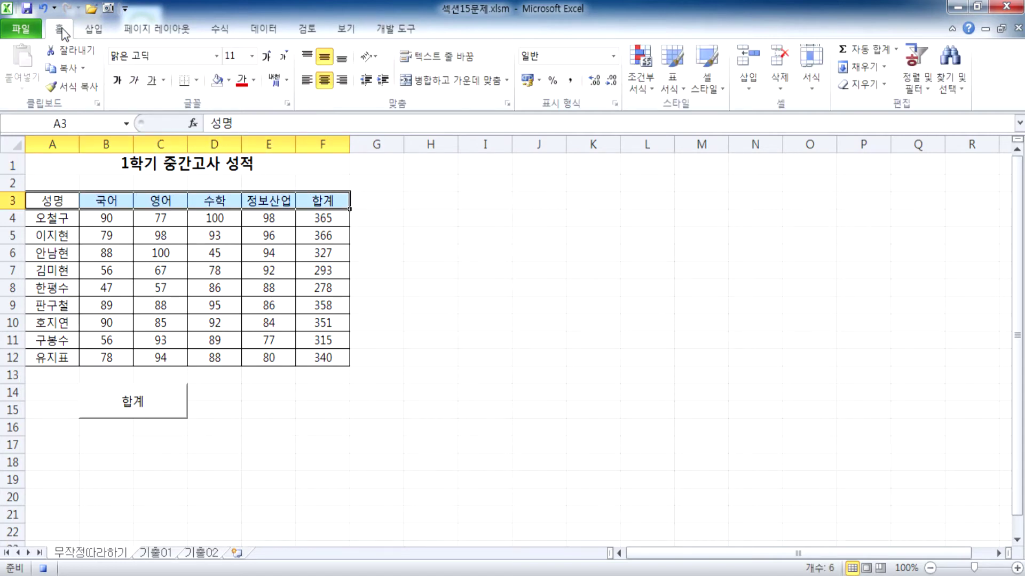
pyautogui.click(229, 82)
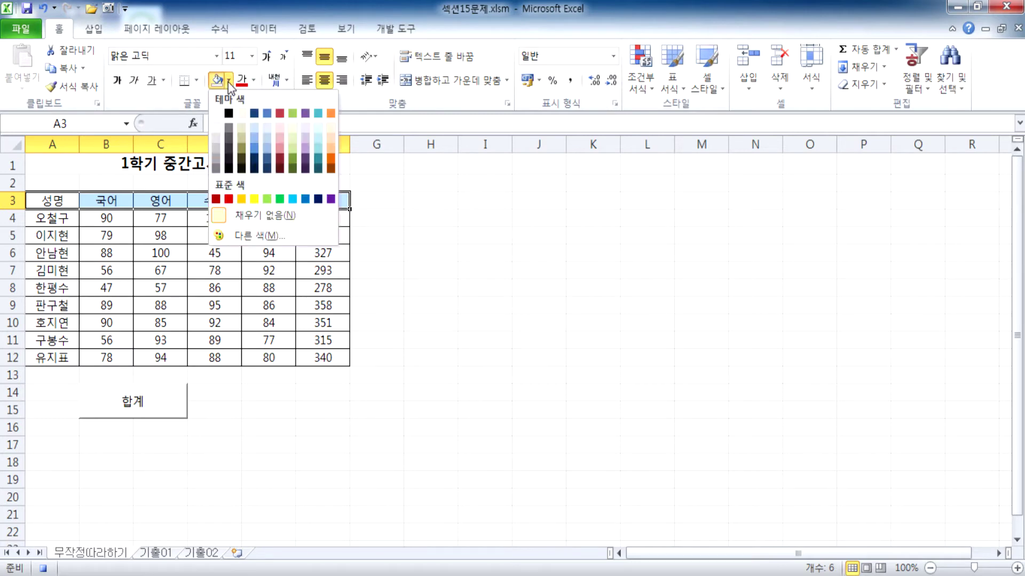
pyautogui.click(229, 199)
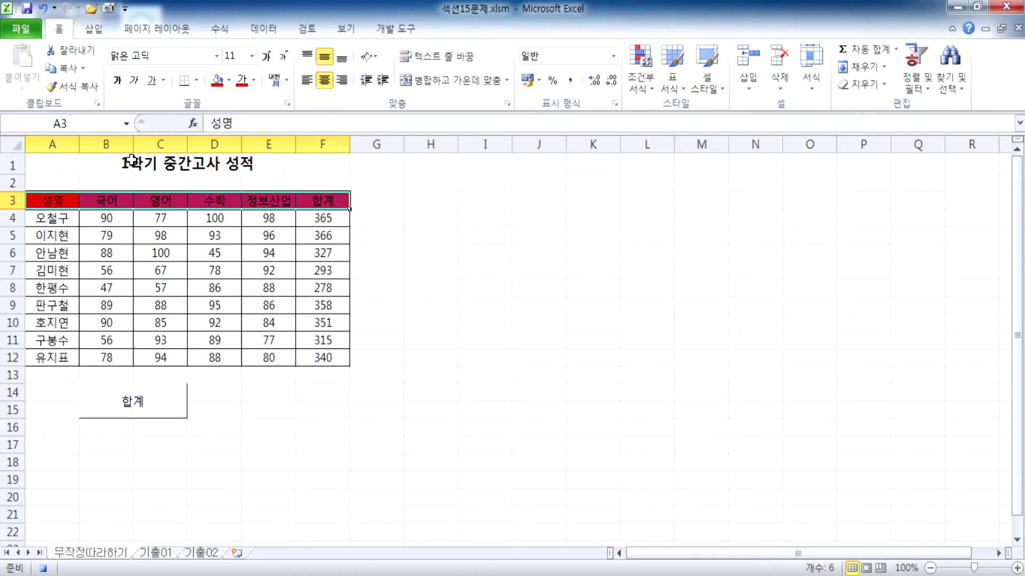
pyautogui.click(374, 201)
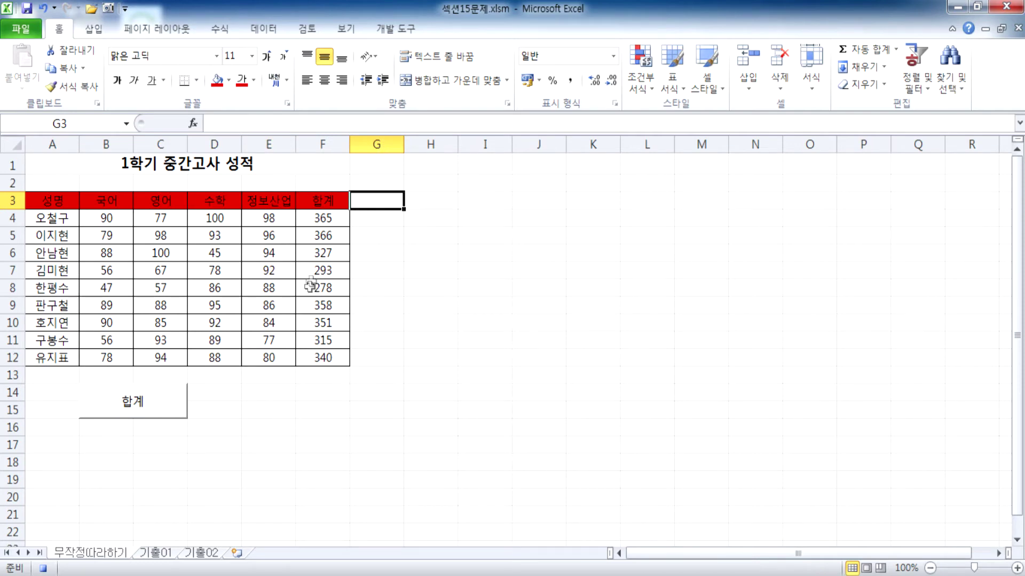
pyautogui.click(404, 29)
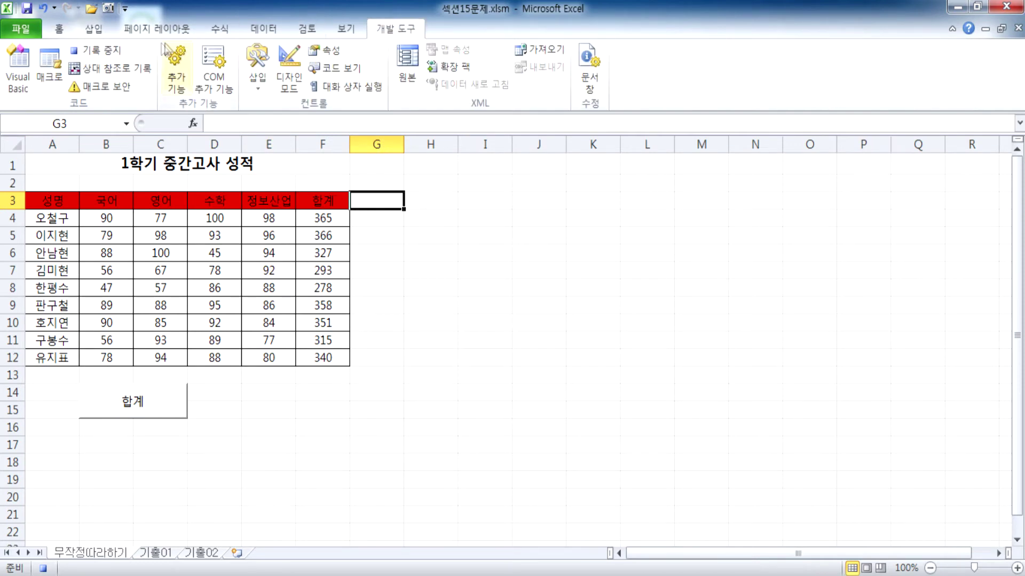
pyautogui.click(95, 53)
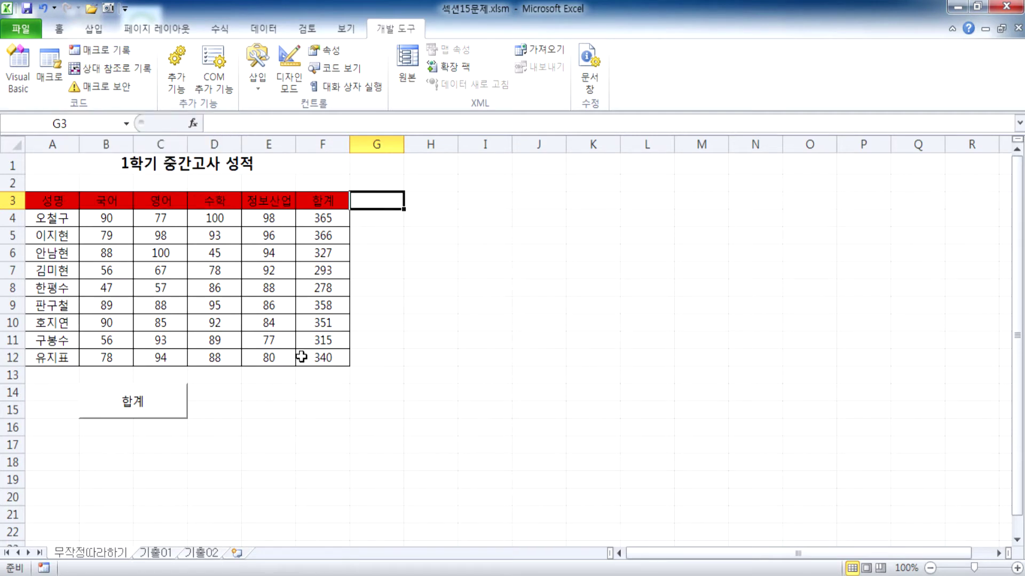
# Step: Set the header cells A3:F3 to no fill and select cell H10 outside the table
pyautogui.moveTo(37, 201); pyautogui.dragTo(312, 201)
pyautogui.click(59, 29)
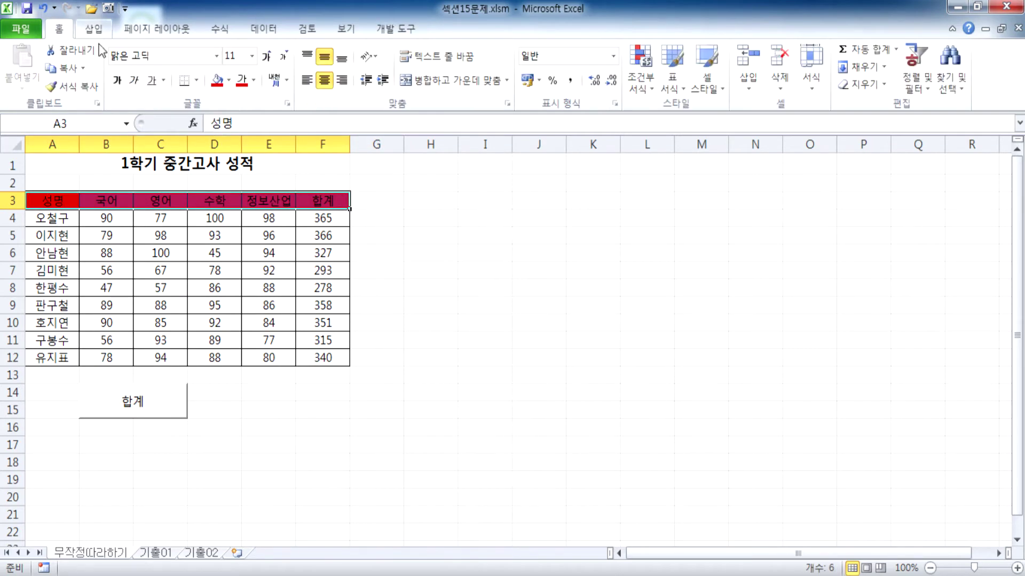
pyautogui.click(229, 80)
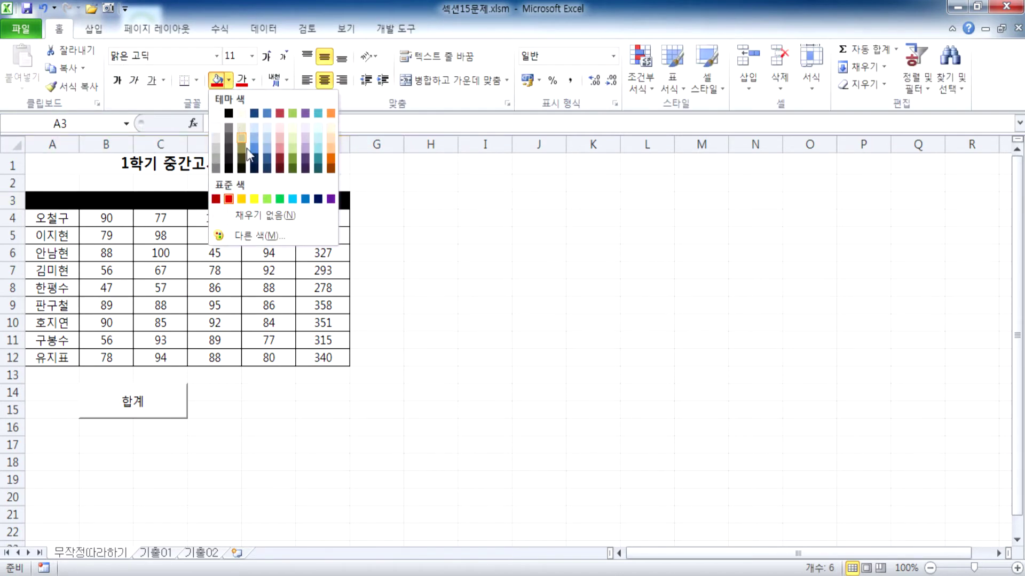
pyautogui.click(235, 216)
pyautogui.click(414, 323)
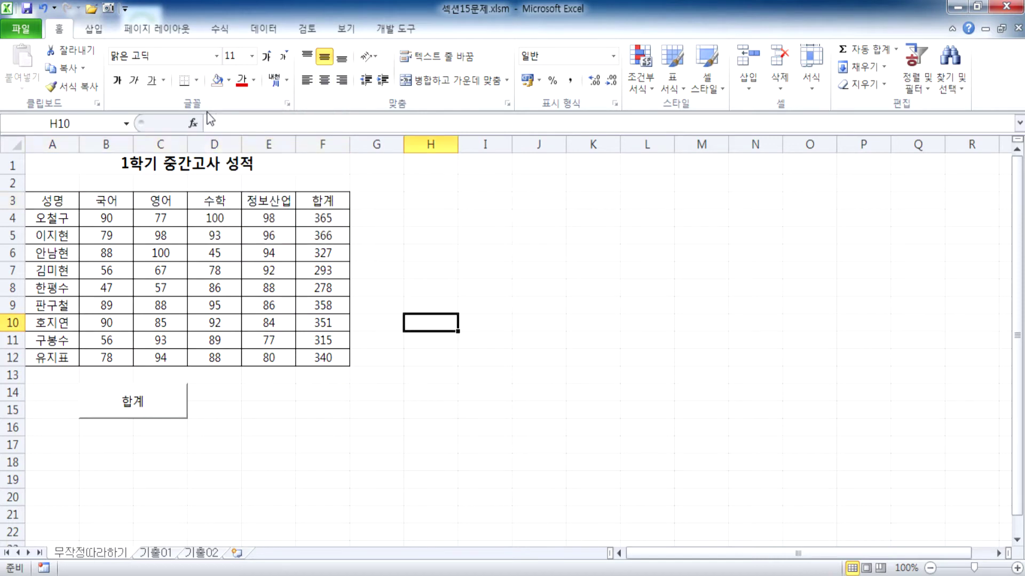
# Step: Run the 셀음영 macro from the list of recorded macros
pyautogui.click(386, 30)
pyautogui.click(63, 73)
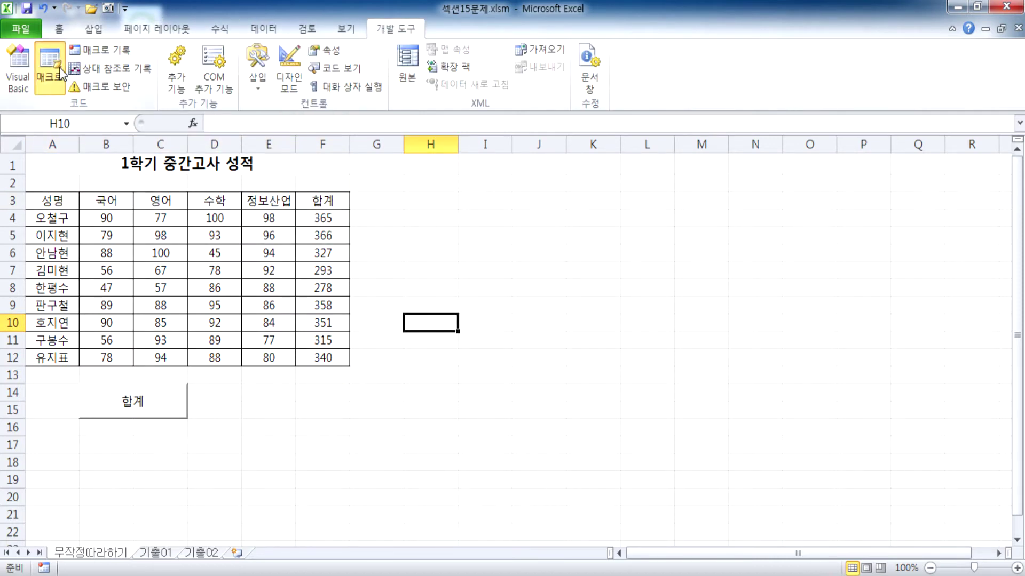
pyautogui.click(437, 193)
pyautogui.click(437, 184)
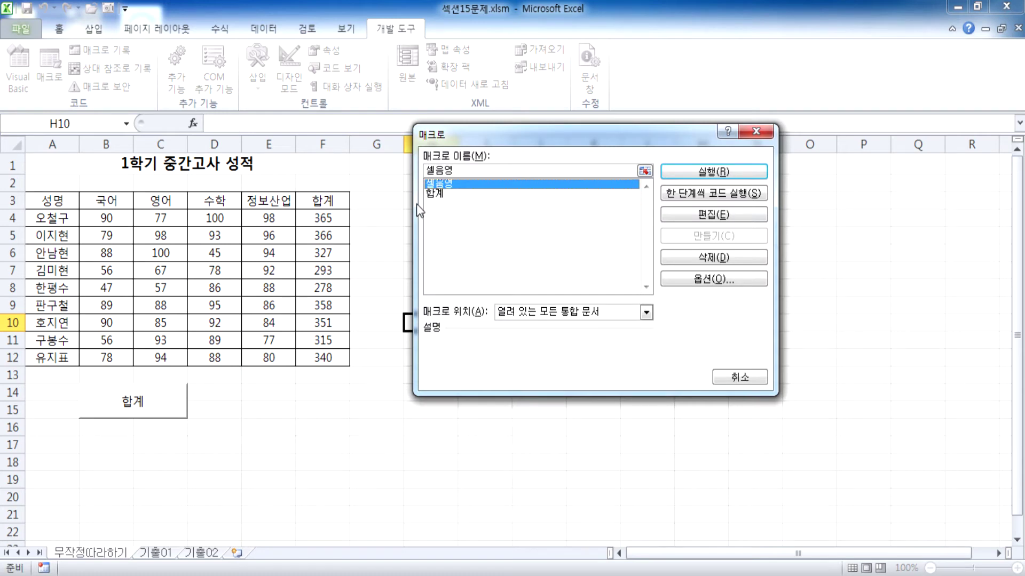
pyautogui.click(690, 179)
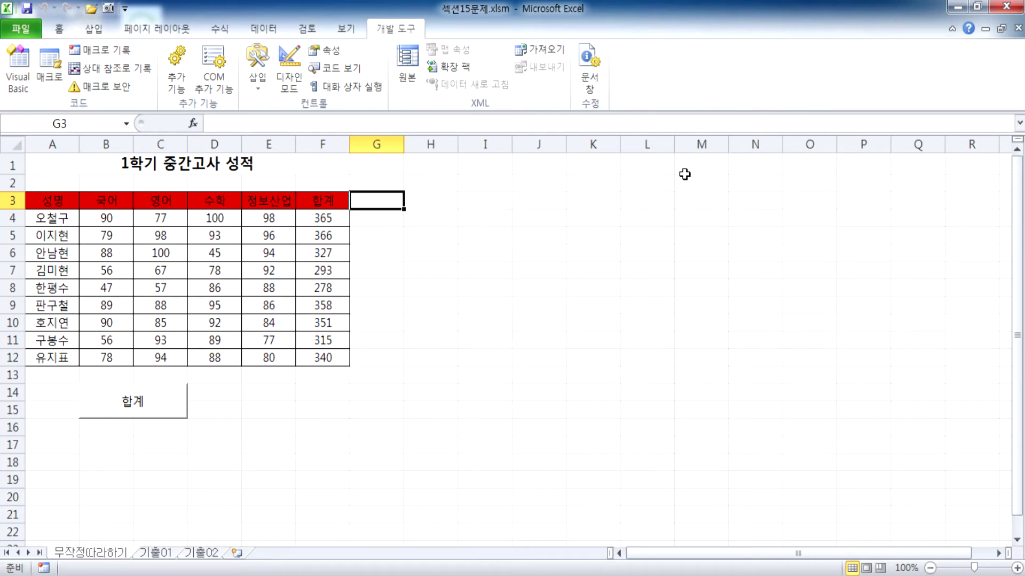
# Step: Remove the fill color from header cells A3:F3 and select I11 outside the table
pyautogui.moveTo(72, 200); pyautogui.dragTo(316, 201)
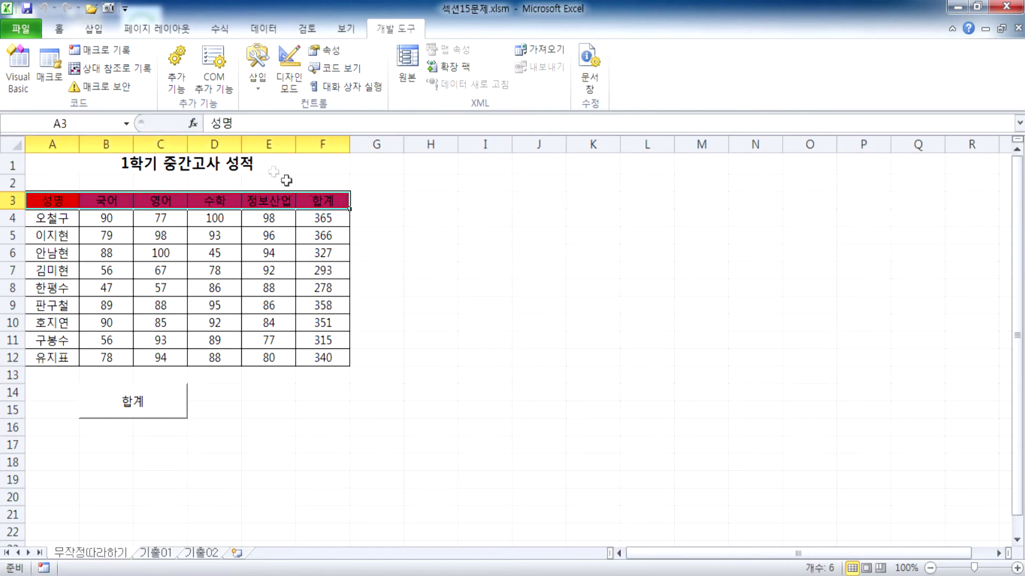
pyautogui.click(59, 28)
pyautogui.click(217, 80)
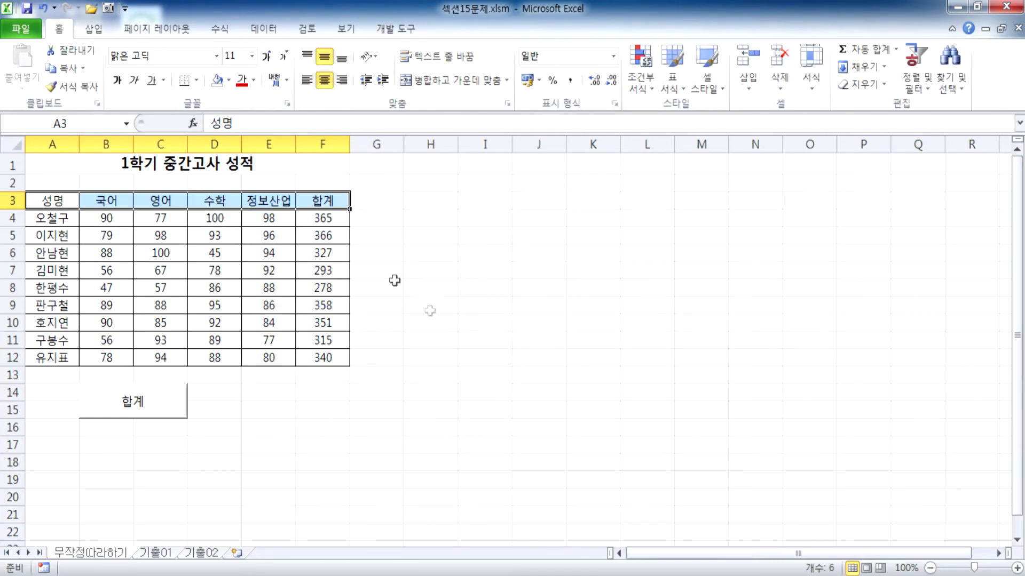
pyautogui.click(471, 337)
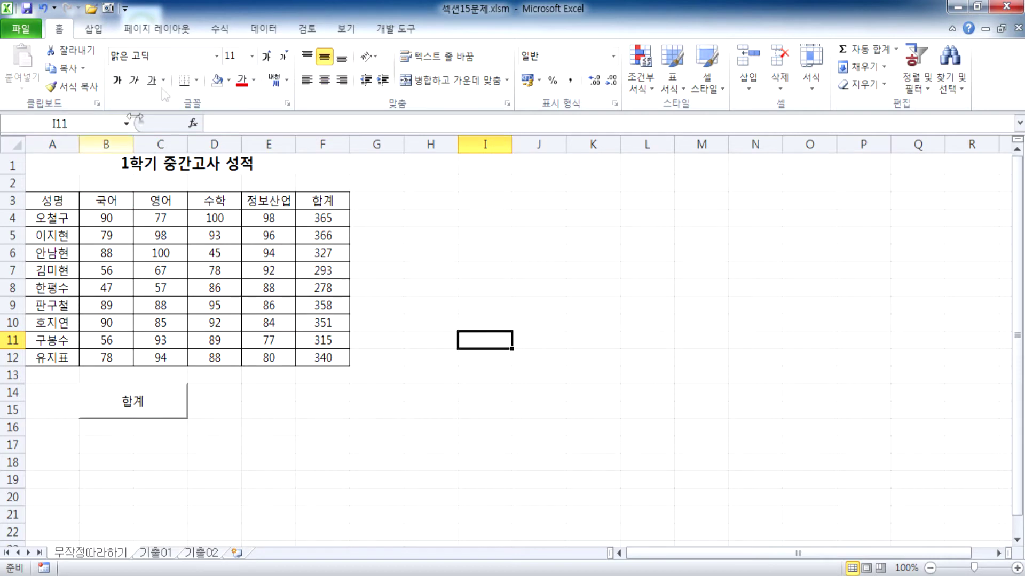
pyautogui.click(412, 29)
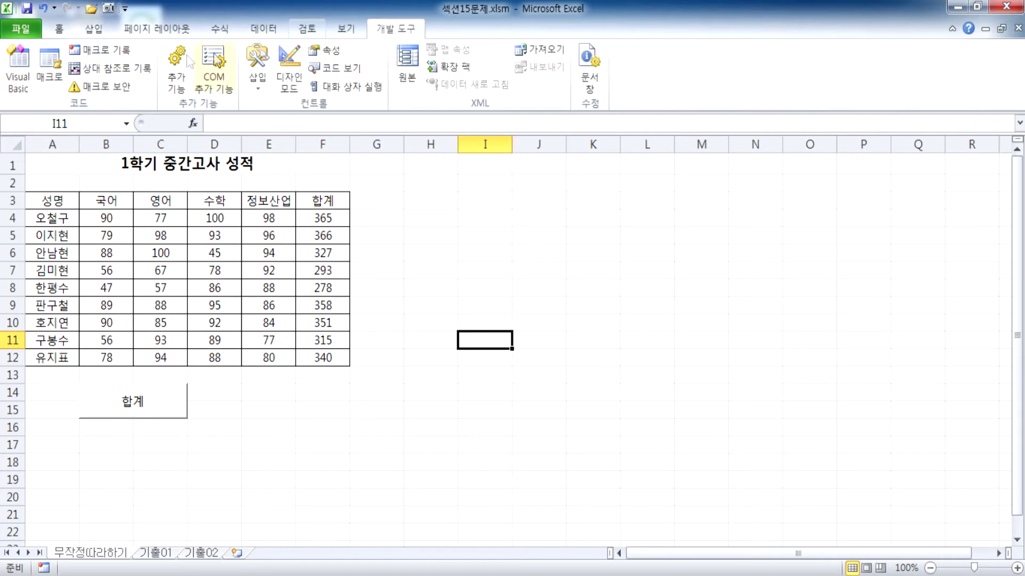
pyautogui.click(40, 75)
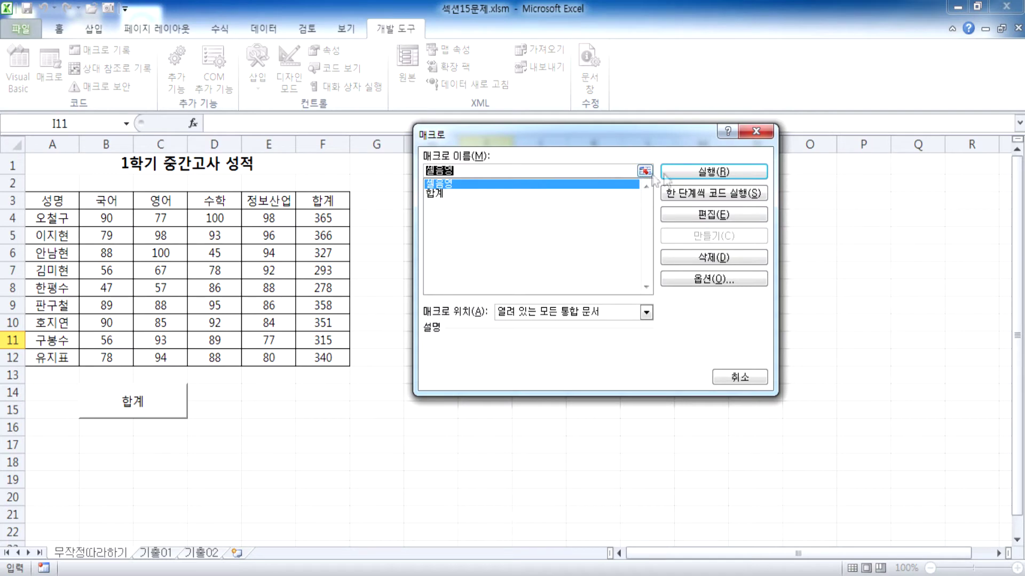
pyautogui.press('Return')
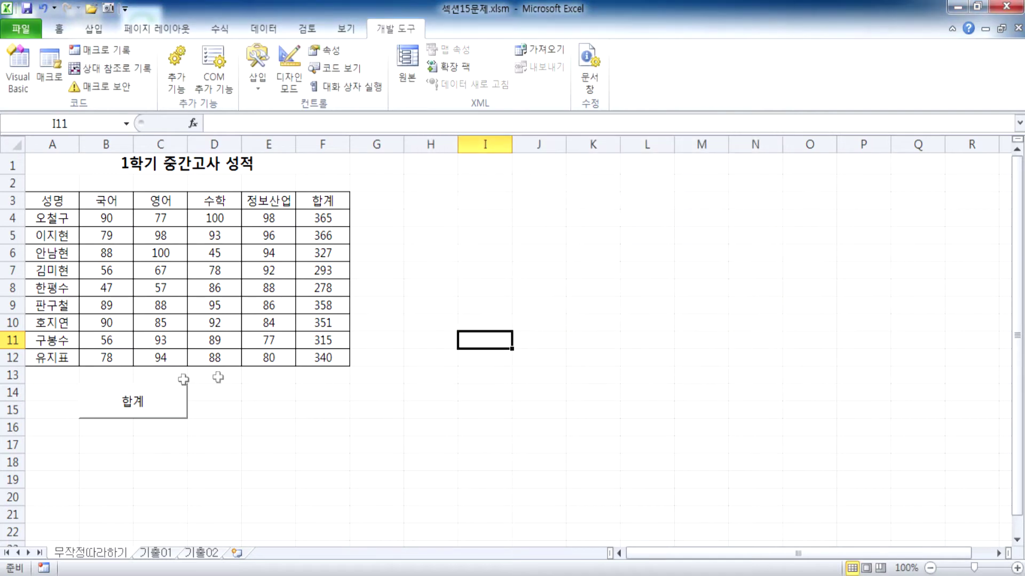
# Step: Draw a rounded rectangle covering cells E14:F15, about 1.14 cm high and 3.78 cm wide
pyautogui.moveTo(247, 389); pyautogui.dragTo(322, 410)
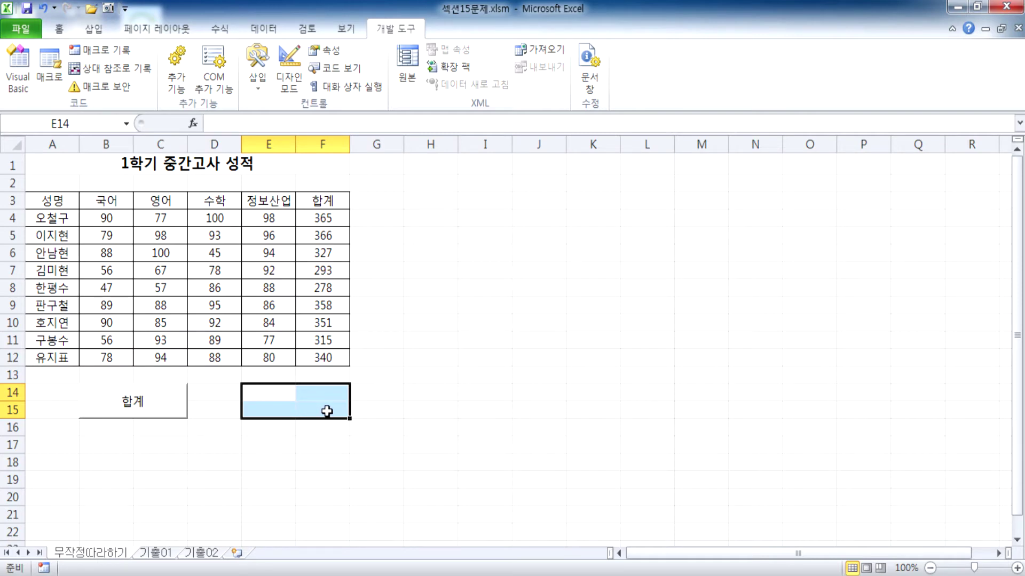
pyautogui.click(91, 31)
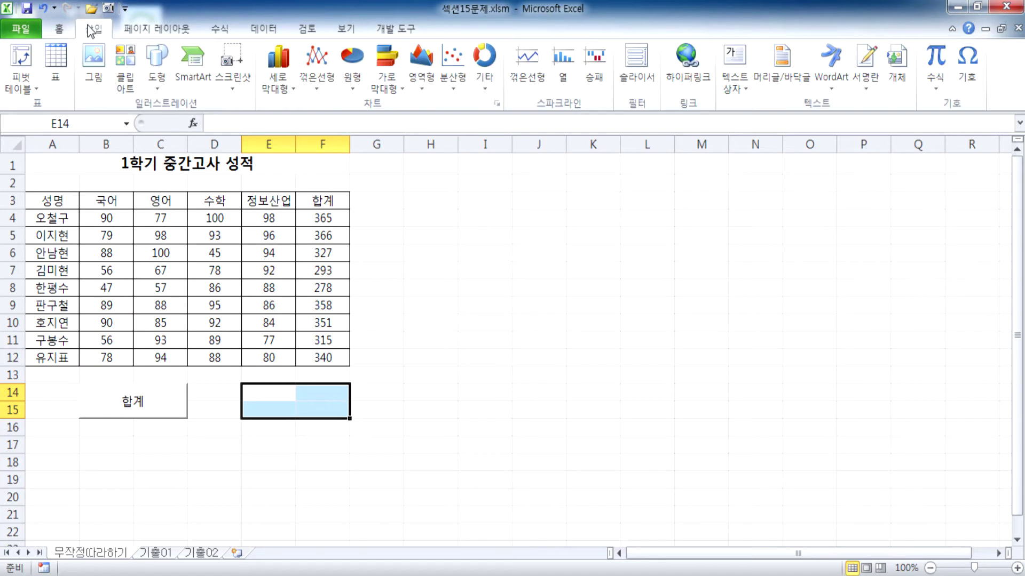
pyautogui.click(157, 67)
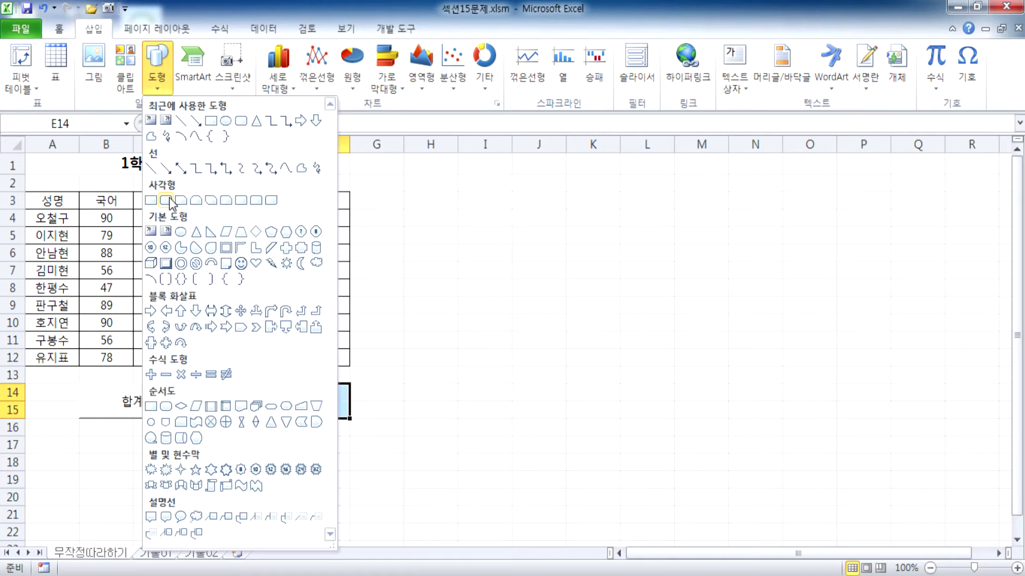
pyautogui.click(99, 34)
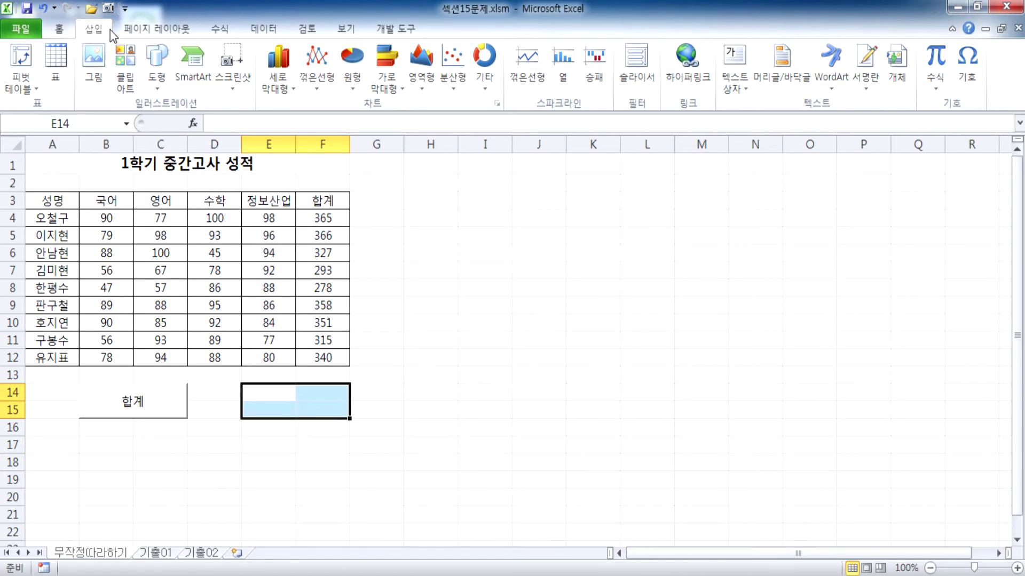
pyautogui.click(58, 28)
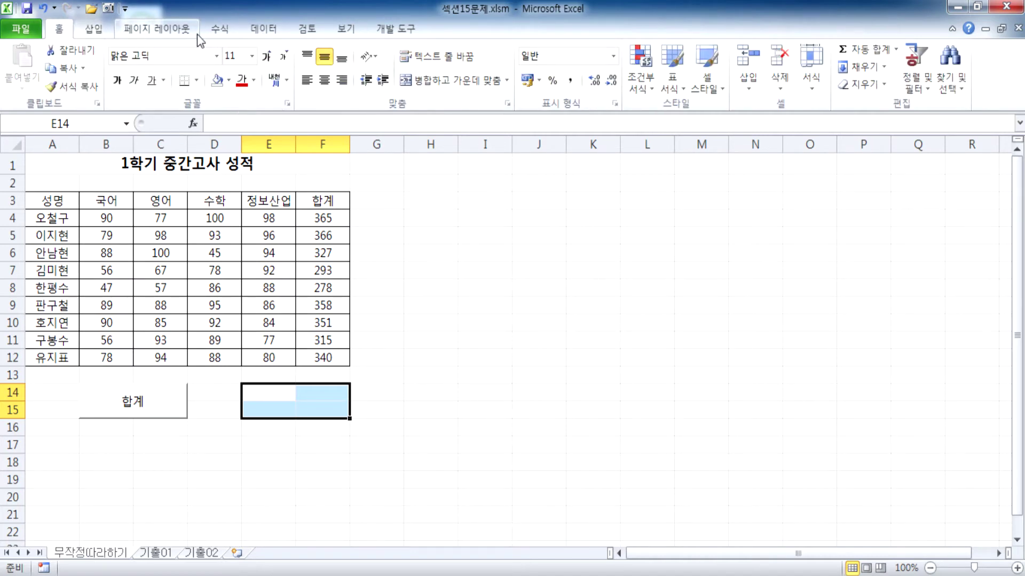
pyautogui.click(213, 33)
pyautogui.click(93, 29)
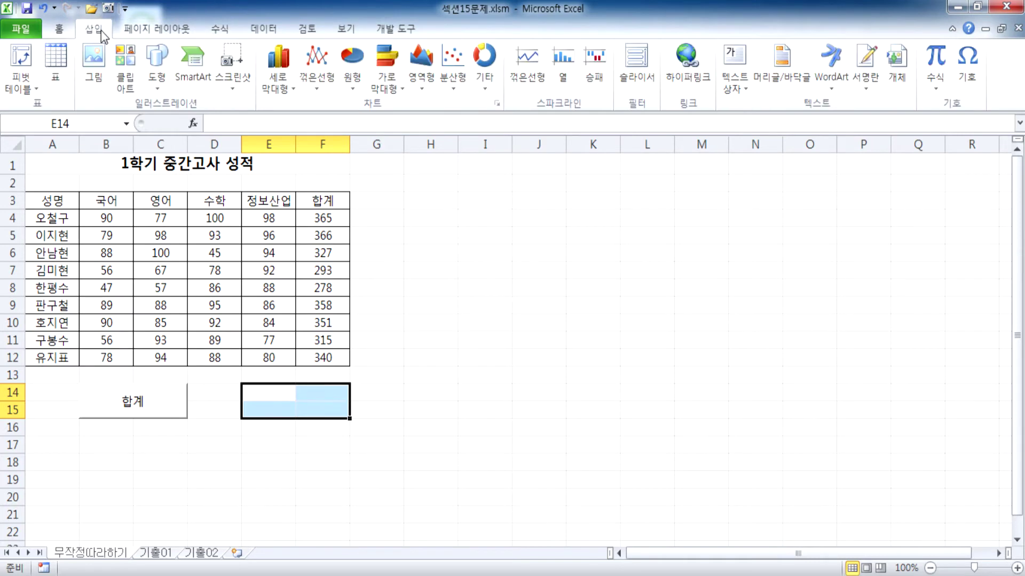
pyautogui.click(163, 76)
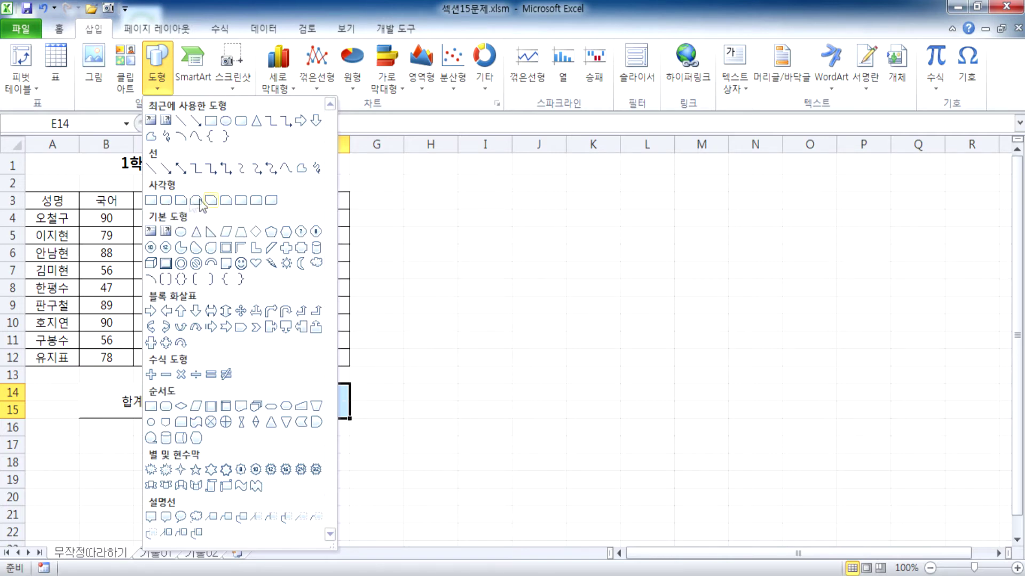
pyautogui.click(166, 201)
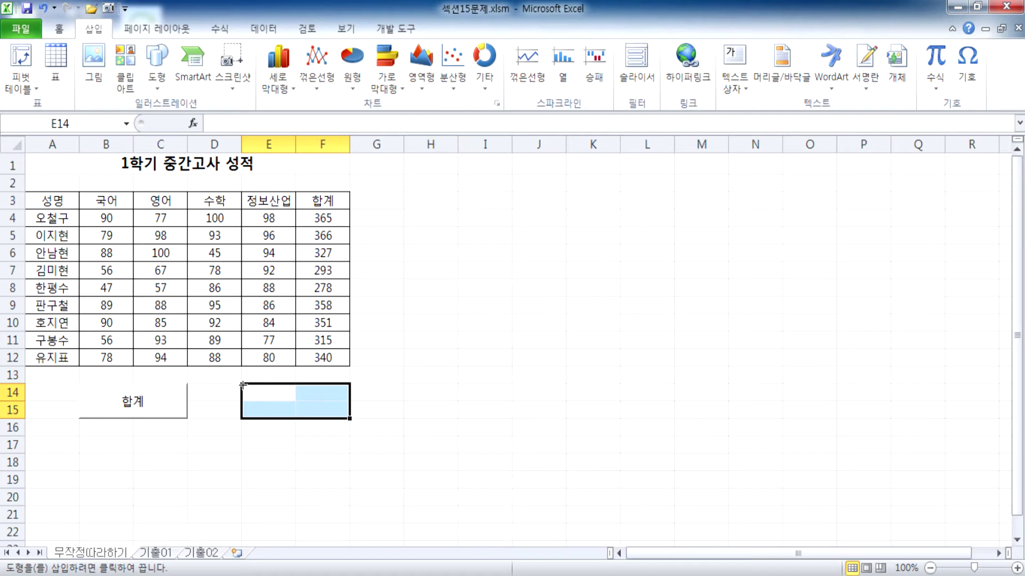
pyautogui.moveTo(243, 384)
pyautogui.mouseDown()
pyautogui.moveTo(407, 435)
pyautogui.moveTo(348, 420)
pyautogui.mouseUp()
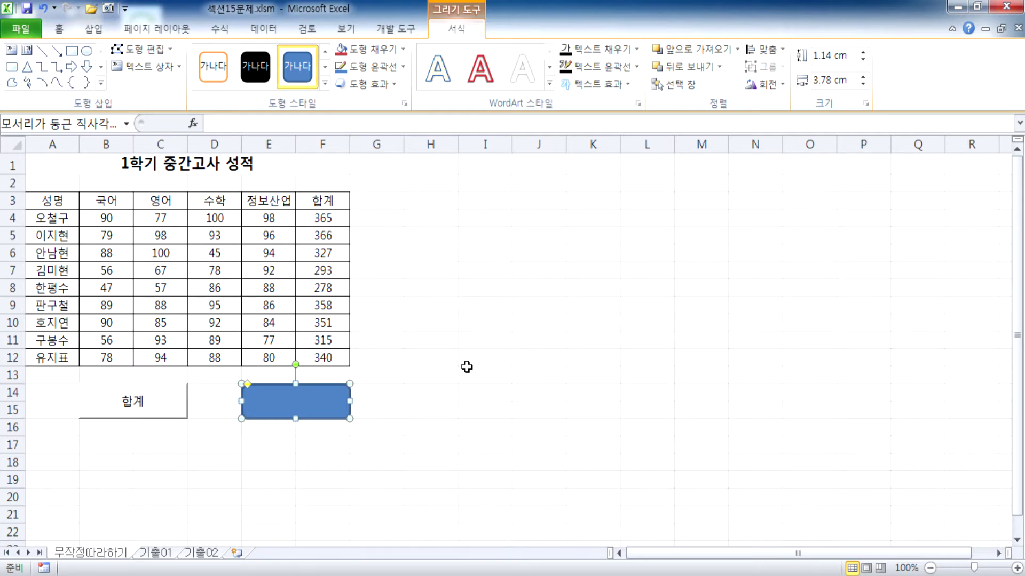
# Step: Label the rounded rectangle 셀음영 and center the text horizontally and vertically
pyautogui.write('셀음영')
pyautogui.click(332, 396)
pyautogui.click(58, 29)
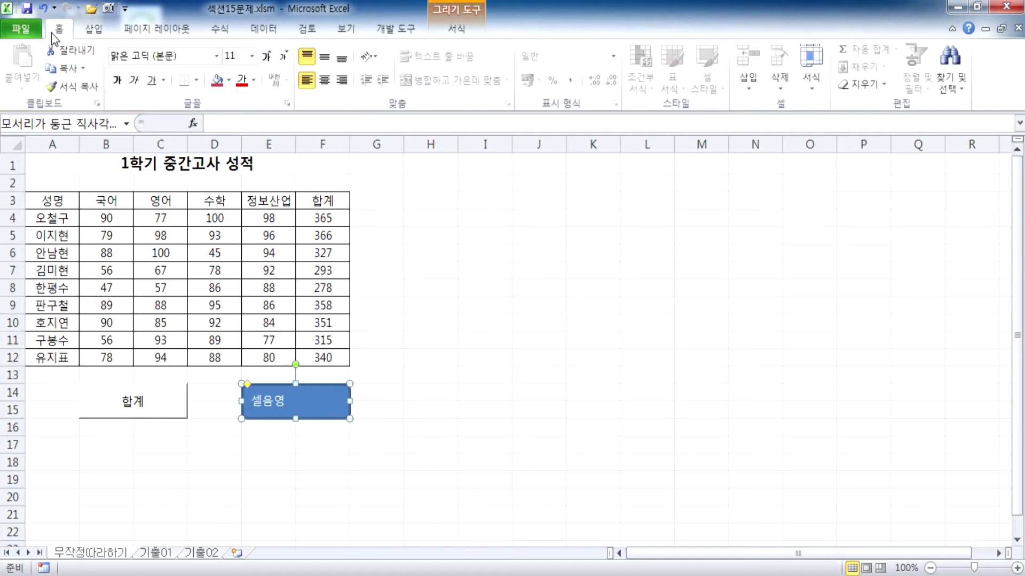
pyautogui.click(324, 81)
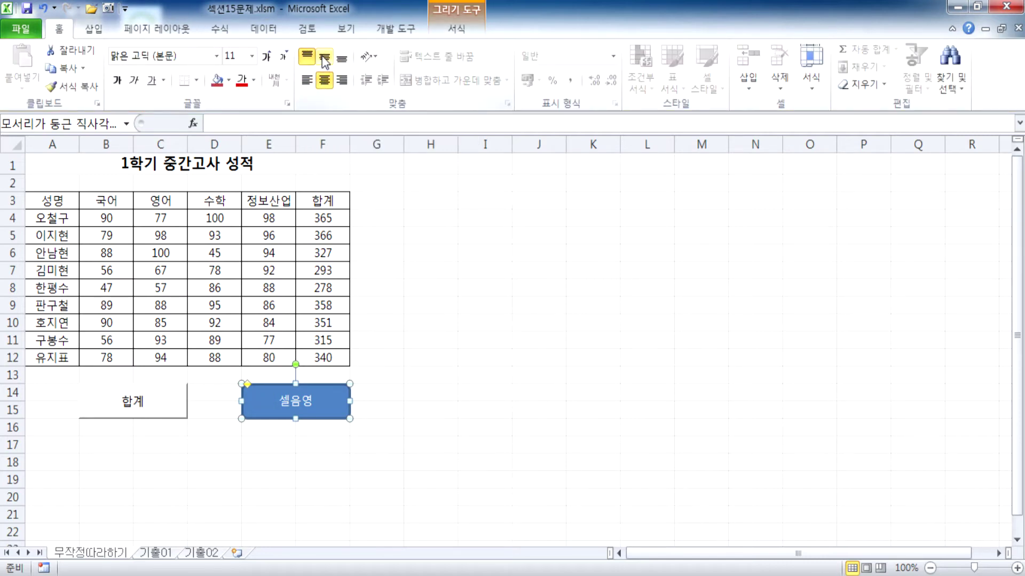
pyautogui.click(324, 59)
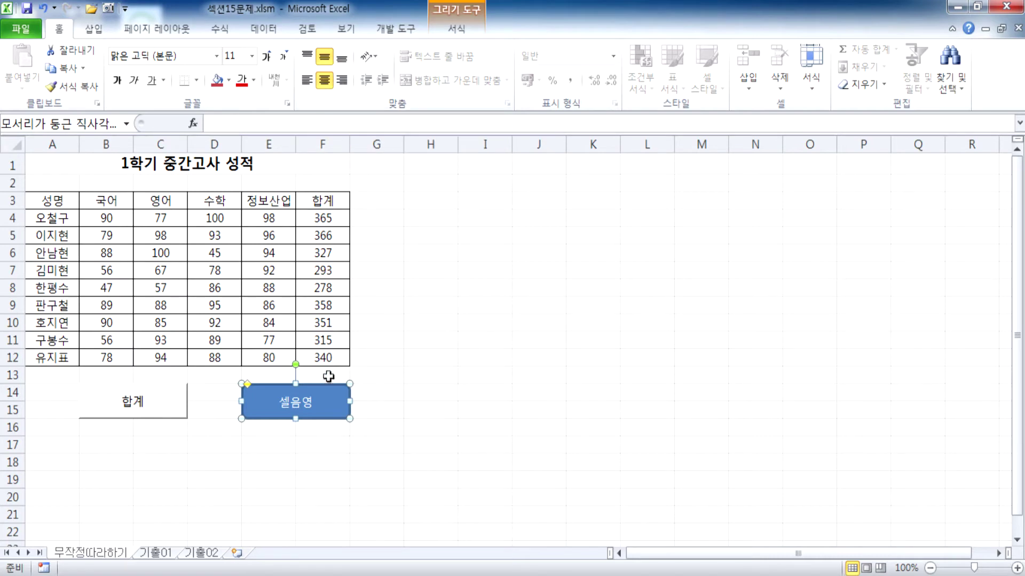
# Step: Try enlarging the 셀음영 shape into column H and row 19, switching its text from top-left alignment back to centered
pyautogui.moveTo(350, 419); pyautogui.dragTo(427, 476)
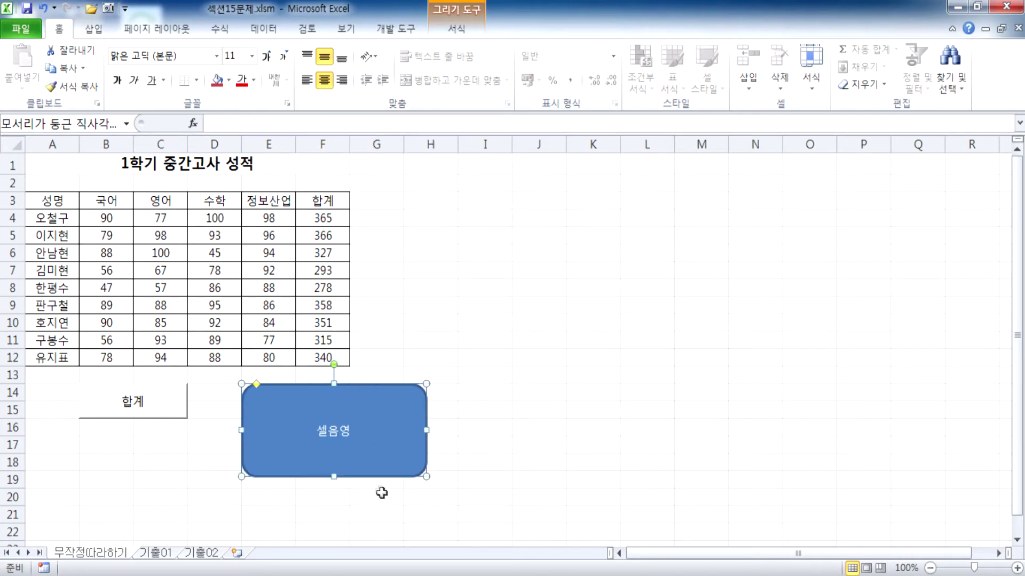
pyautogui.click(306, 55)
pyautogui.click(306, 80)
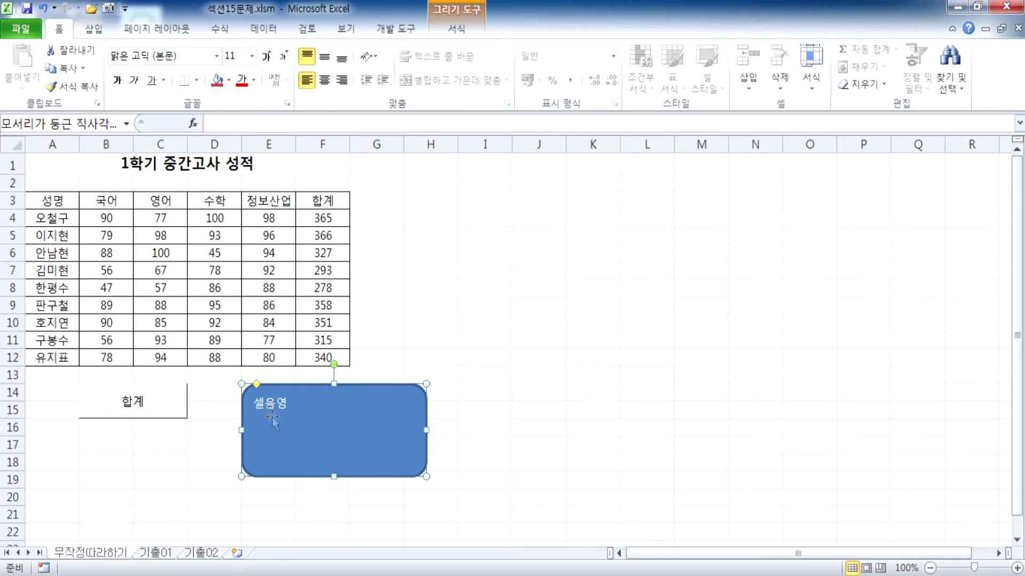
pyautogui.click(324, 81)
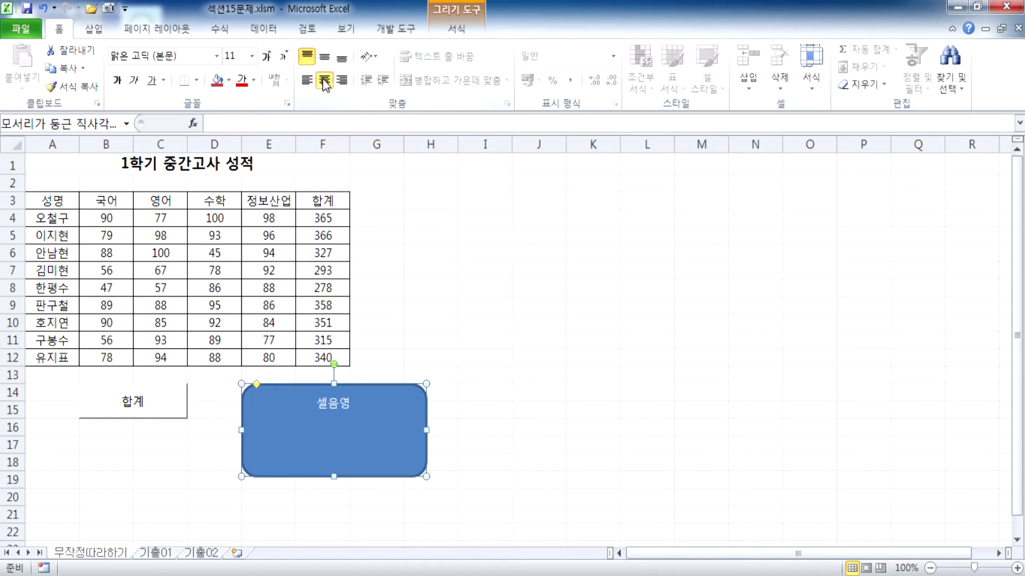
pyautogui.click(325, 58)
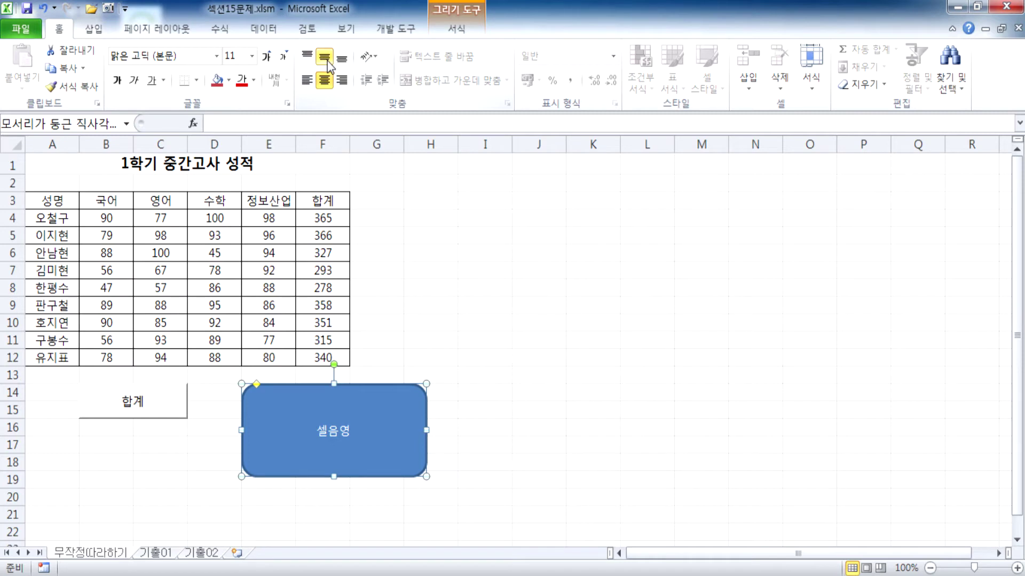
# Step: Undo the enlargement and alignment changes on the 셀음영 shape
pyautogui.hotkey('ctrl', 'z')
pyautogui.hotkey('ctrl', 'z')
pyautogui.hotkey('ctrl', 'y')
pyautogui.hotkey('ctrl', 'z')
pyautogui.hotkey('ctrl', 'z')
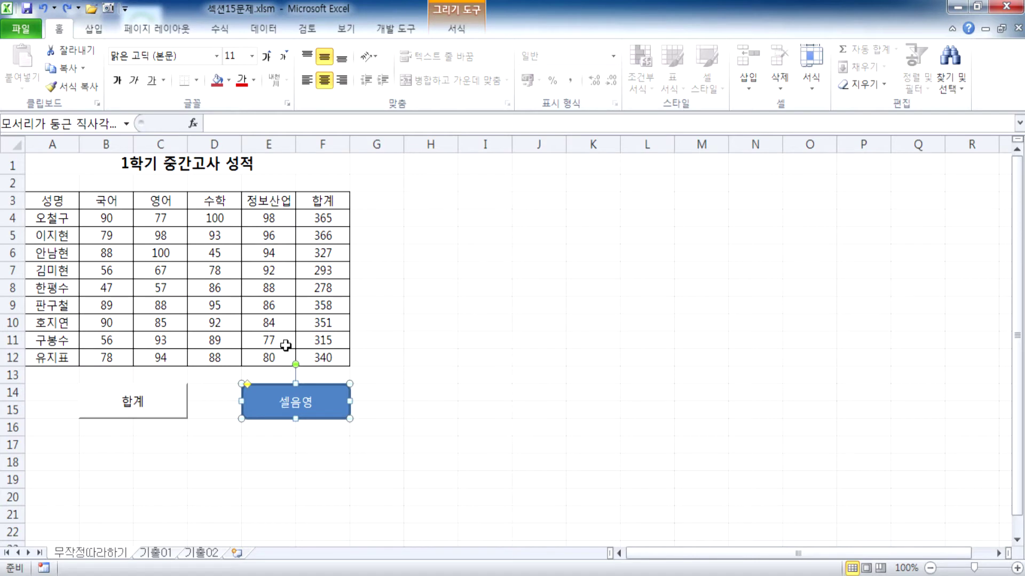
pyautogui.click(400, 380)
pyautogui.click(340, 397)
pyautogui.click(366, 436)
pyautogui.click(332, 402)
pyautogui.click(550, 409)
# Step: Assign the 셀음영 macro to the rounded rectangle and deselect the shape by selecting J19
pyautogui.click(334, 412)
pyautogui.scroll(-2, 335, 412)
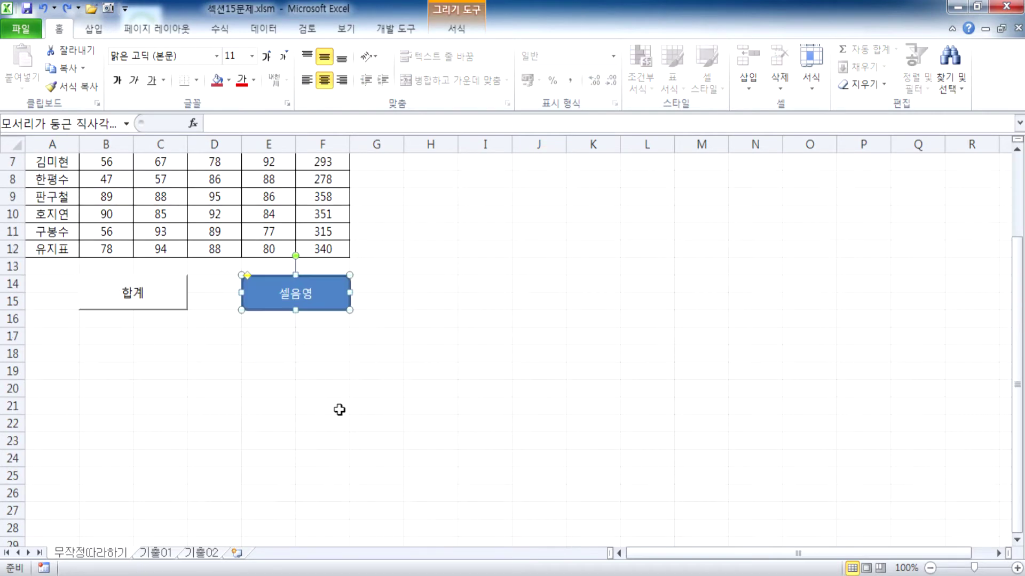
pyautogui.rightClick(322, 300)
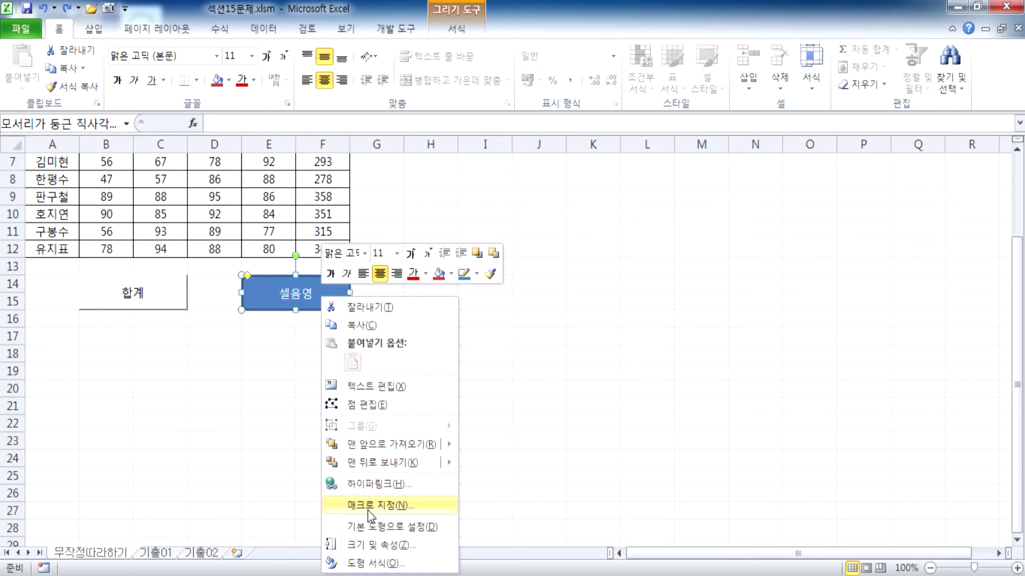
pyautogui.rightClick(145, 286)
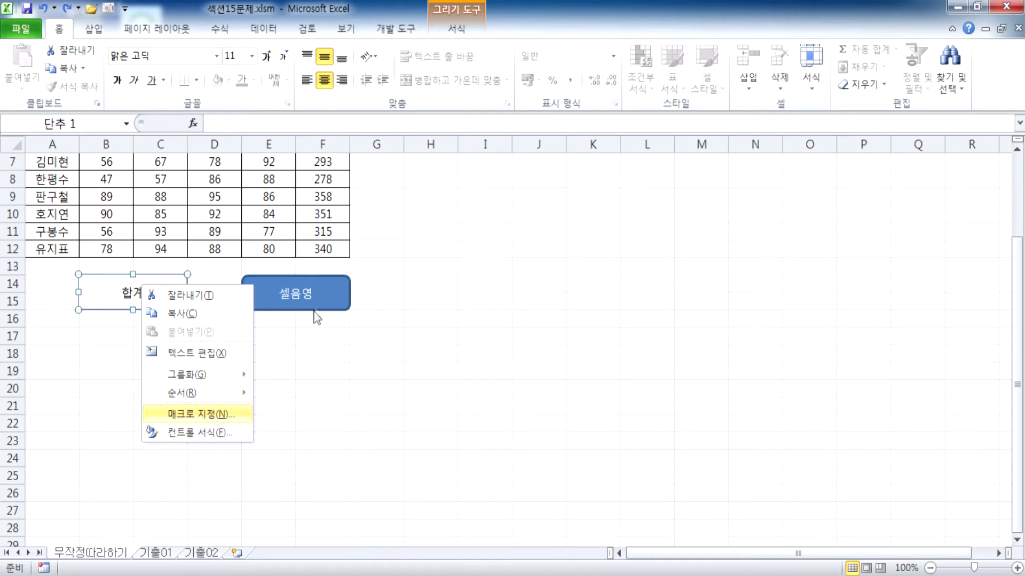
pyautogui.rightClick(320, 292)
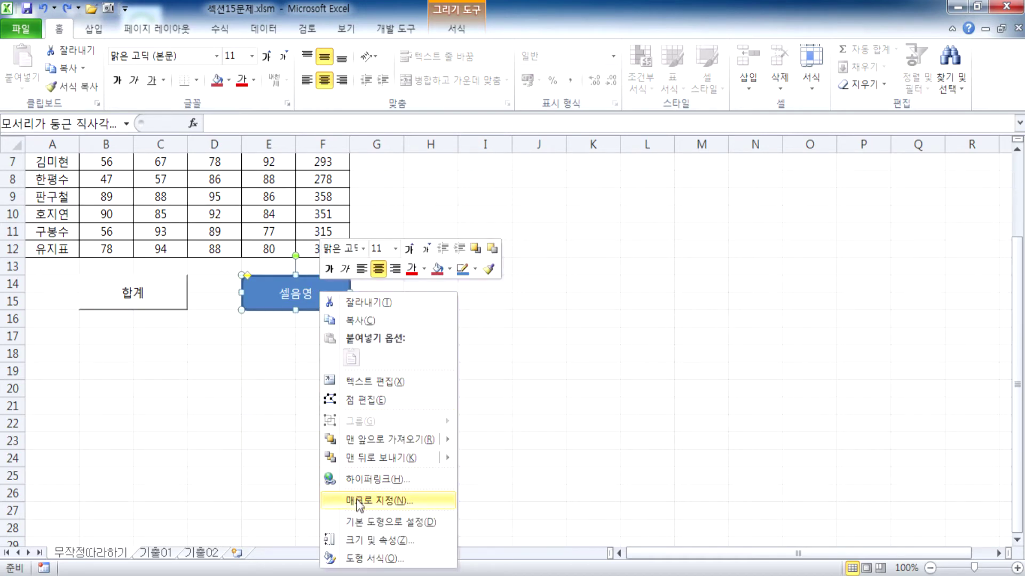
pyautogui.click(359, 502)
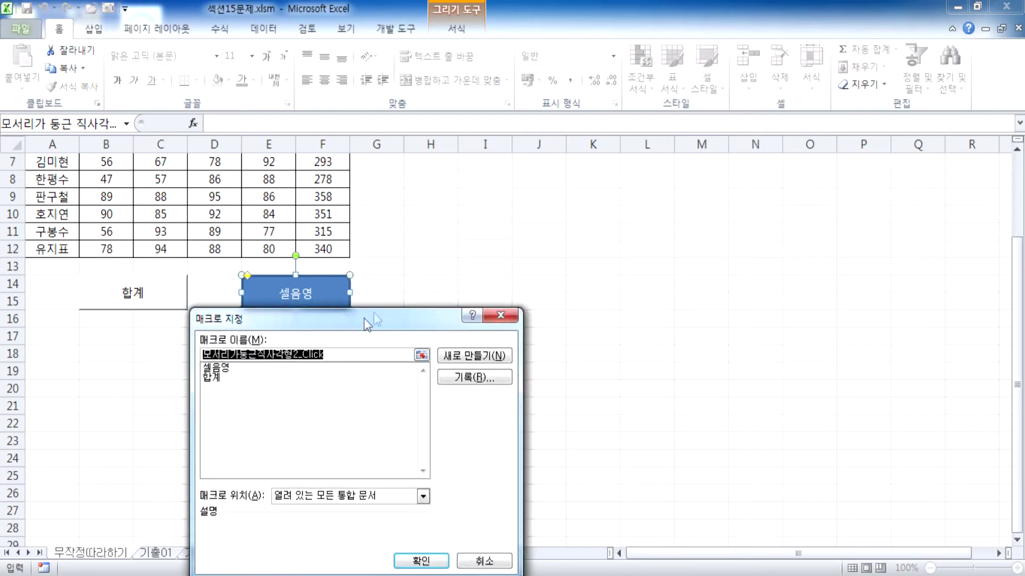
pyautogui.moveTo(373, 312); pyautogui.dragTo(689, 106)
pyautogui.click(542, 158)
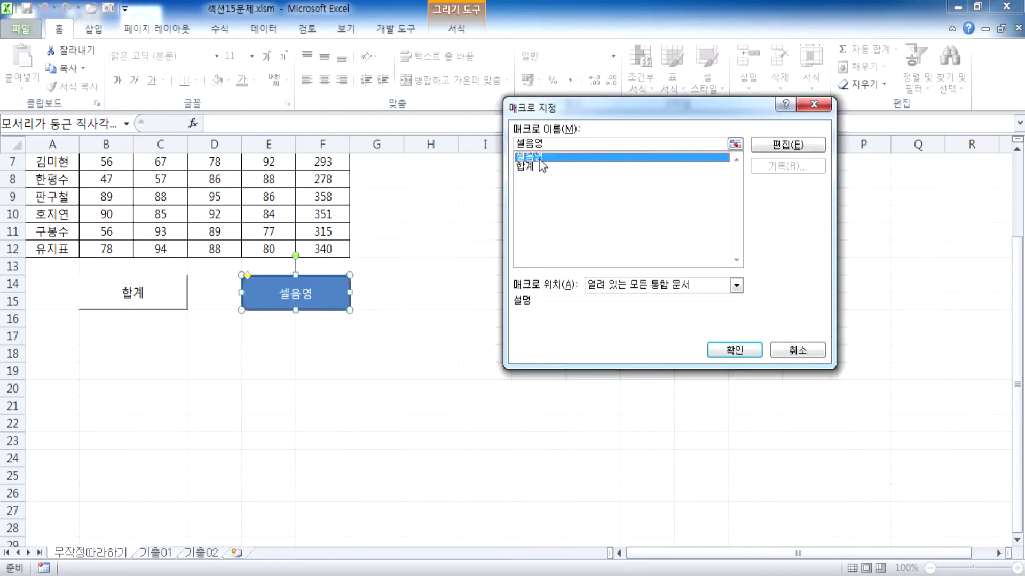
pyautogui.click(722, 352)
pyautogui.click(526, 363)
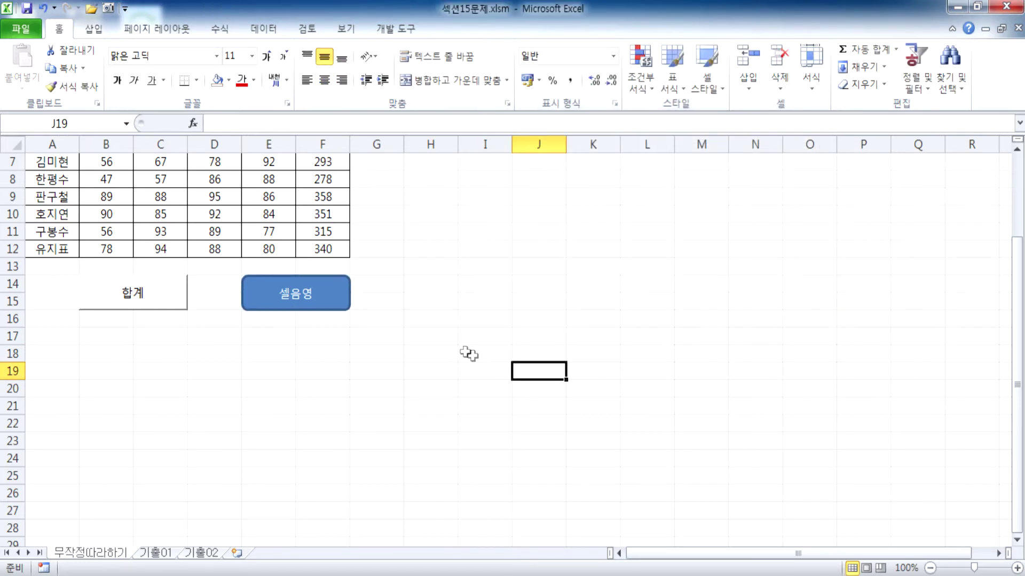
# Step: Clear the totals in F4:F12 and recalculate them by running the 합계 macro from its form button
pyautogui.scroll(2, 451, 336)
pyautogui.moveTo(338, 218); pyautogui.dragTo(338, 359)
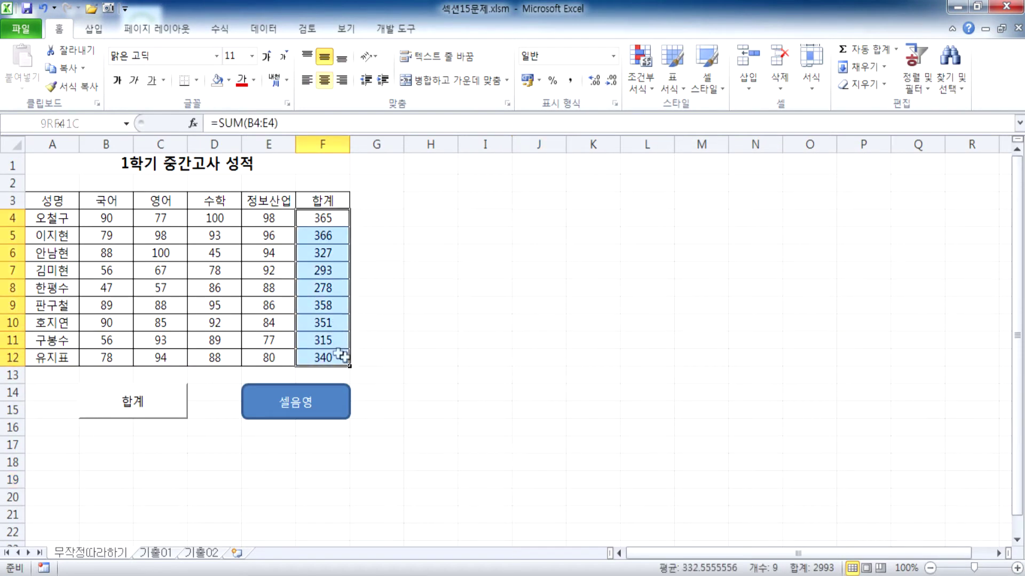
pyautogui.press('Delete')
pyautogui.click(432, 357)
pyautogui.click(135, 403)
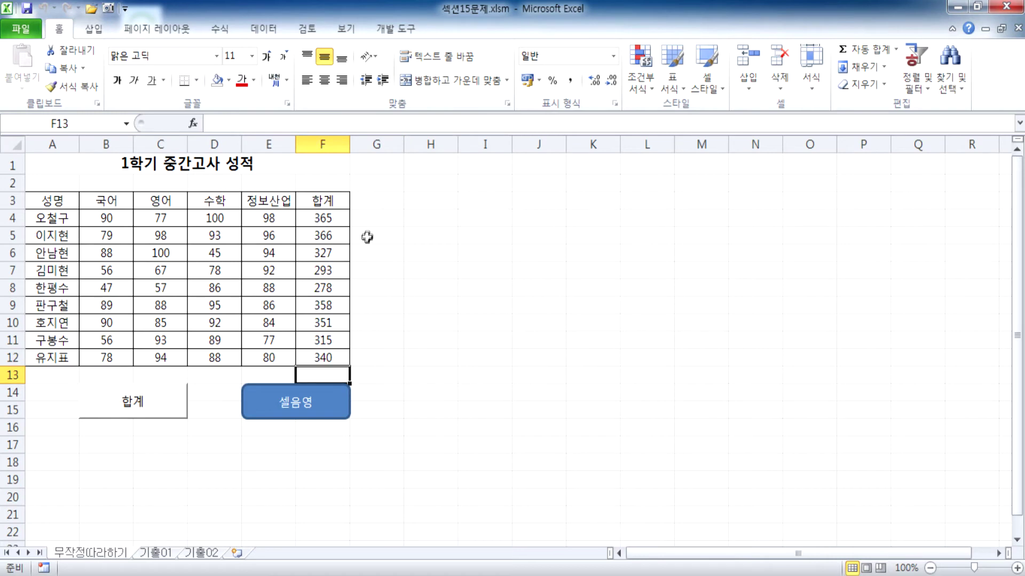
# Step: Run the 셀음영 macro from its rounded rectangle to shade the table's header row
pyautogui.click(324, 416)
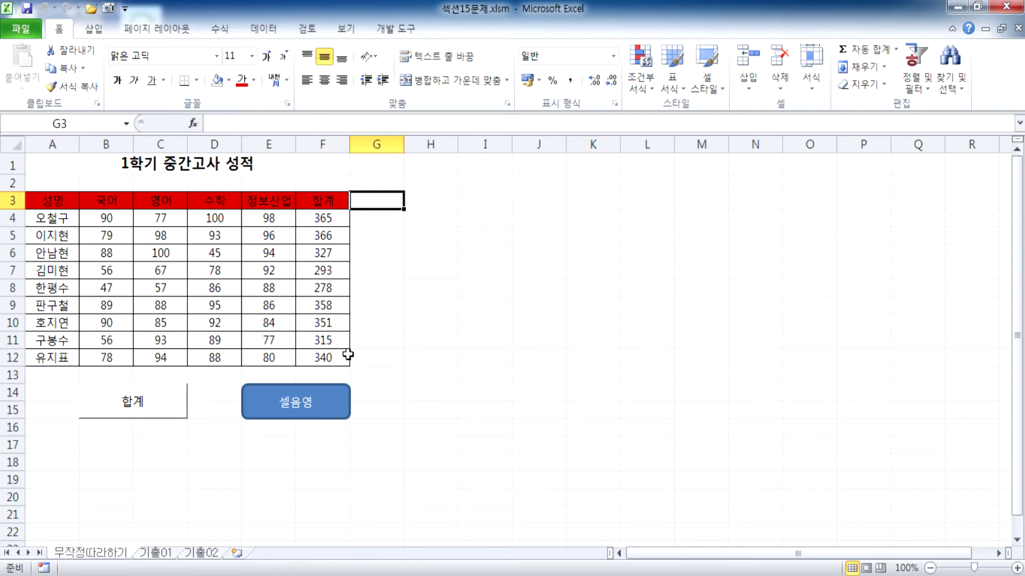
# Step: Switch to the Notepad notes and add the heading "* 매크로 문제" followed by the item "1. 매크로를 작성"
pyautogui.hotkey('alt', 'Tab')
pyautogui.write('*')
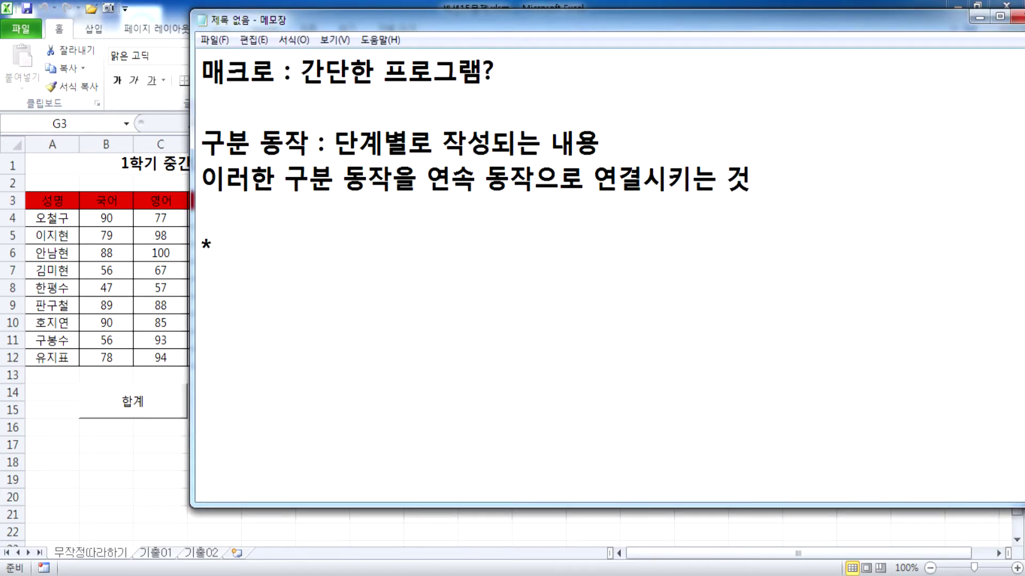
pyautogui.write(' 매크로 문제')
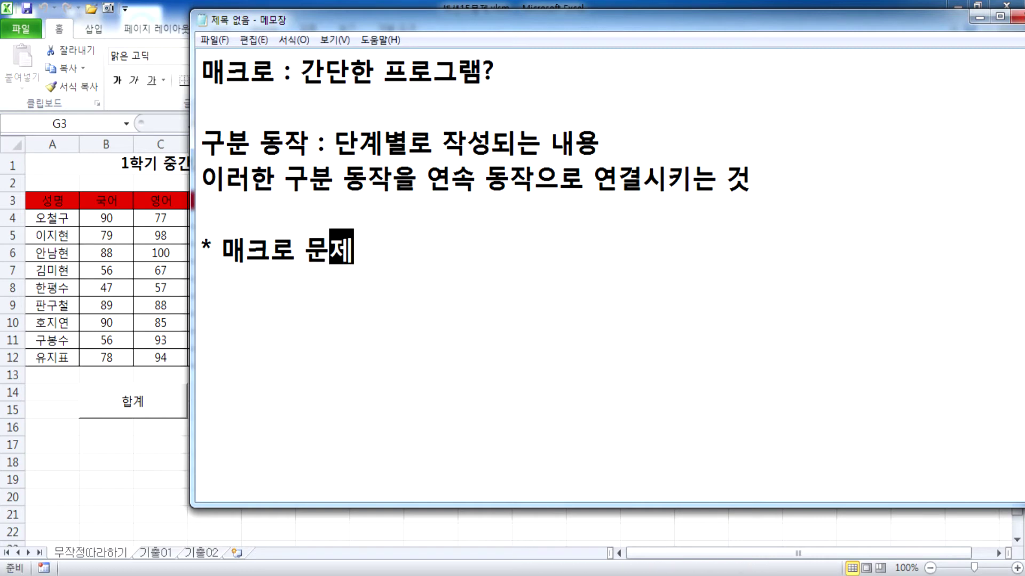
pyautogui.press('Return')
pyautogui.write('1. ')
pyautogui.write('매크로를 잓')
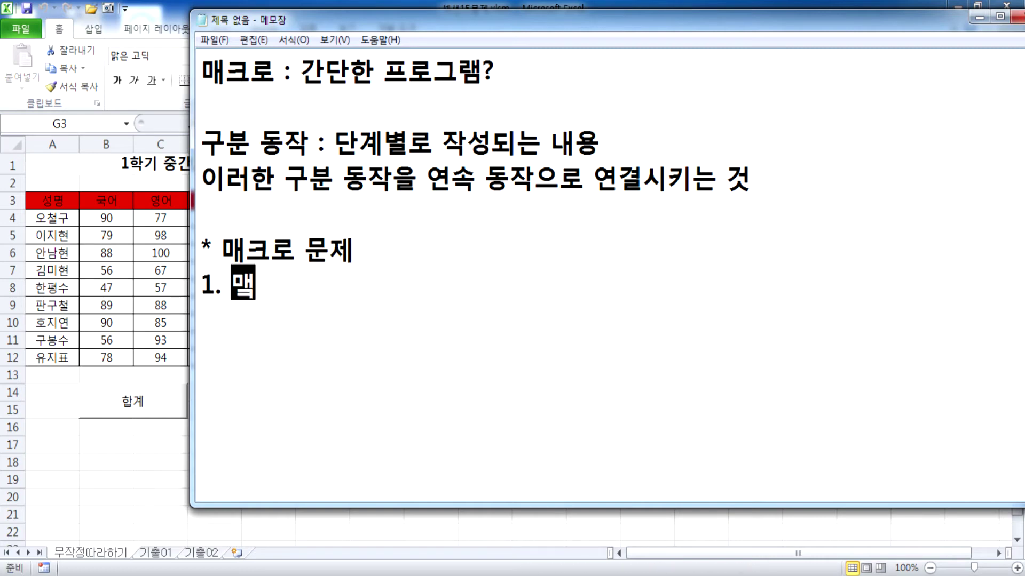
pyautogui.write('성')
pyautogui.press('Return')
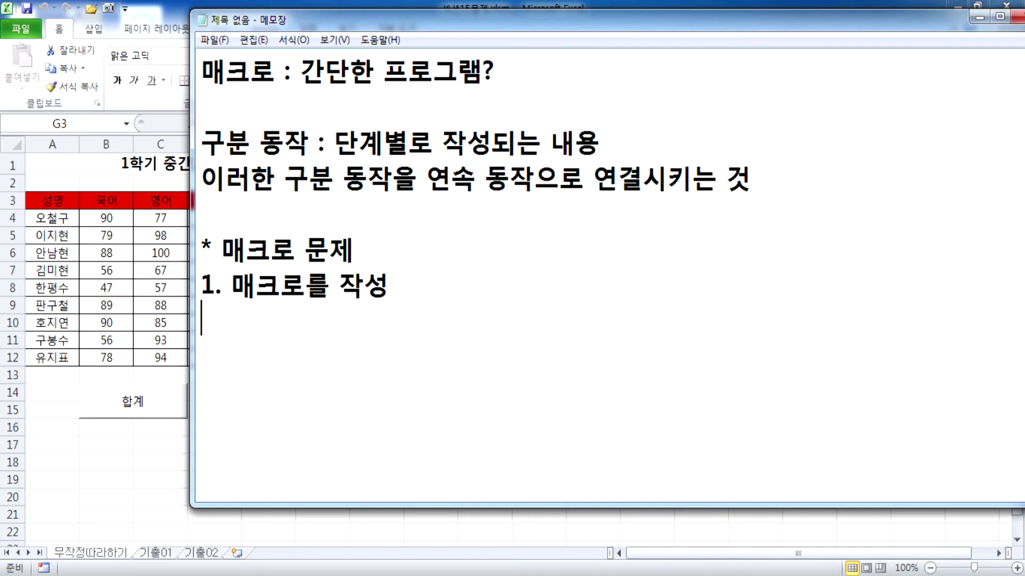
# Step: Add the second item "2. 도형 또는 단추를 그린다." to the macro notes
pyautogui.write('2. ')
pyautogui.write('도형 또는')
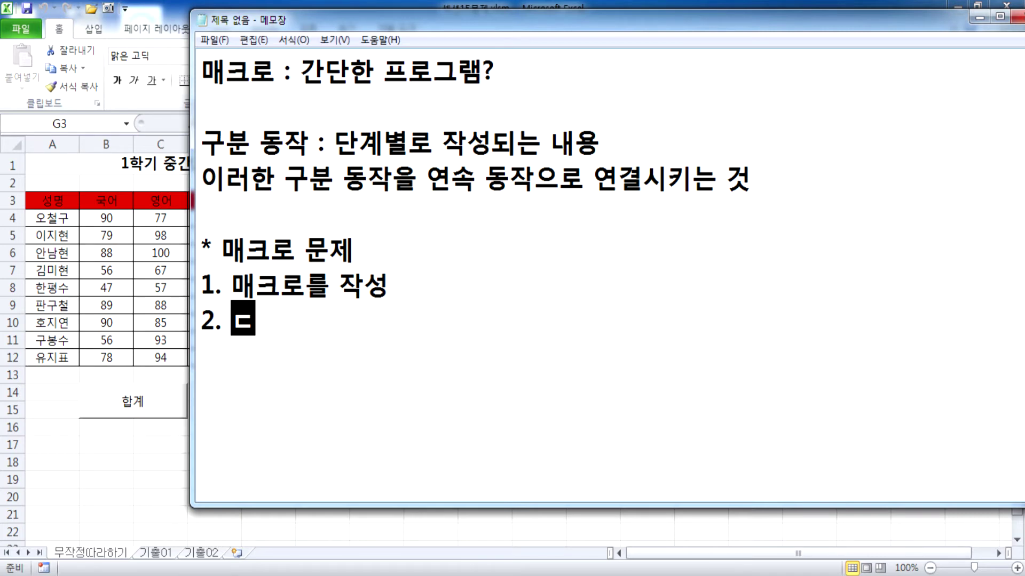
pyautogui.write(' 단')
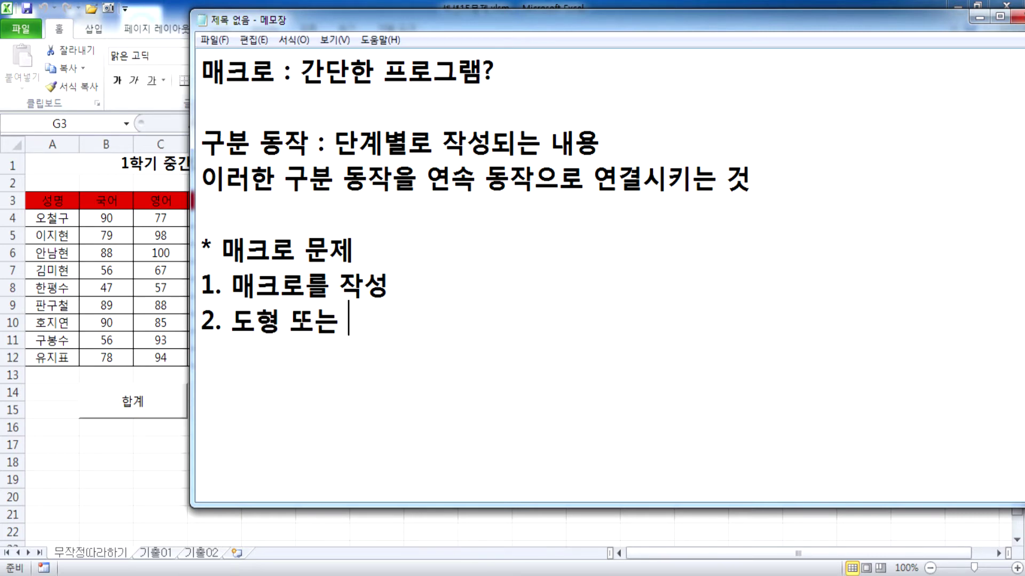
pyautogui.write('추를 구')
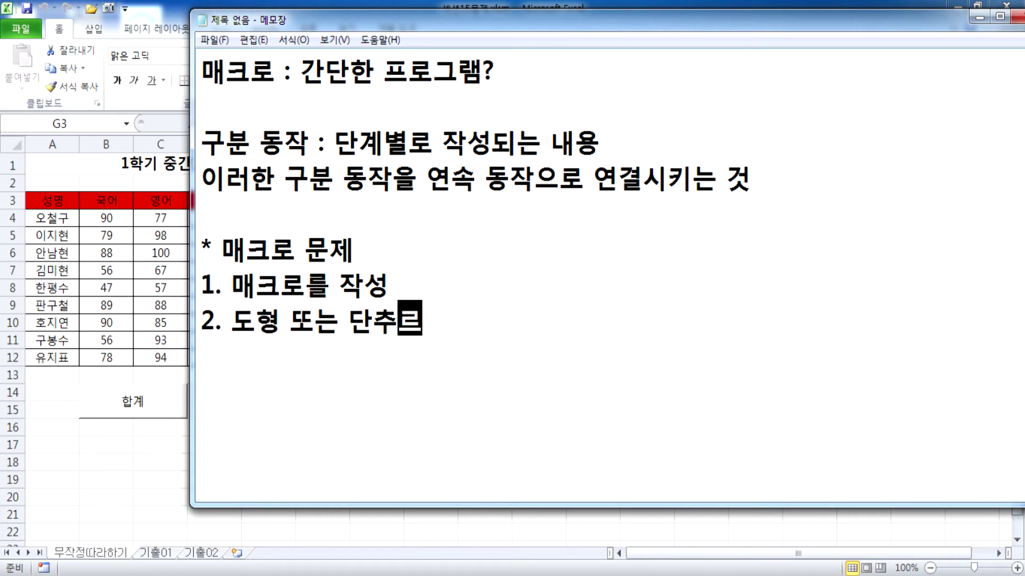
pyautogui.press('BackSpace')
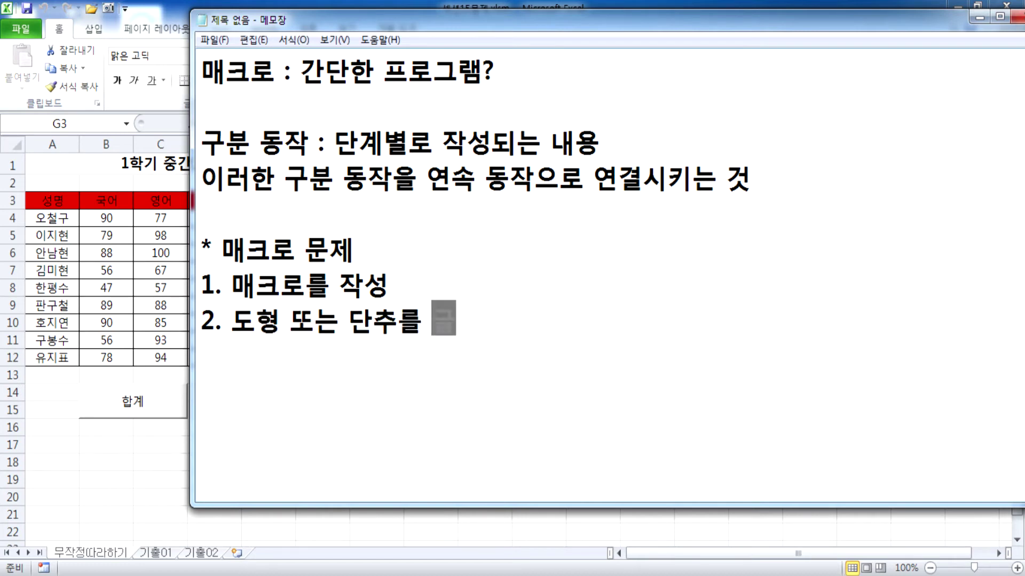
pyautogui.write('그린다.')
pyautogui.press('Return')
# Step: Begin a sub-item about shapes reading "3-1 도형의 경우, 텍스트를 입력후에"
pyautogui.write('3')
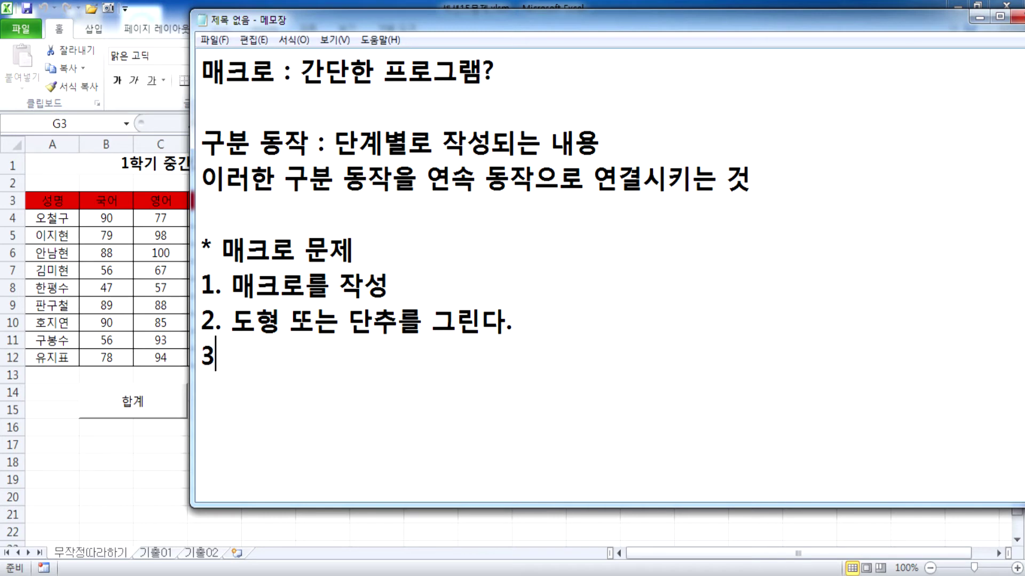
pyautogui.write('-1 도형')
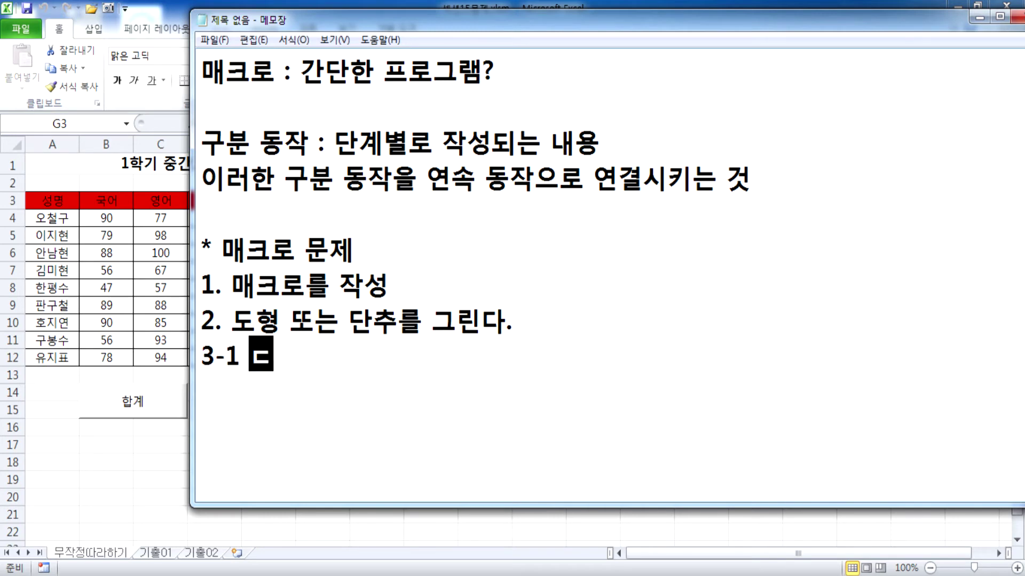
pyautogui.write('의 경우')
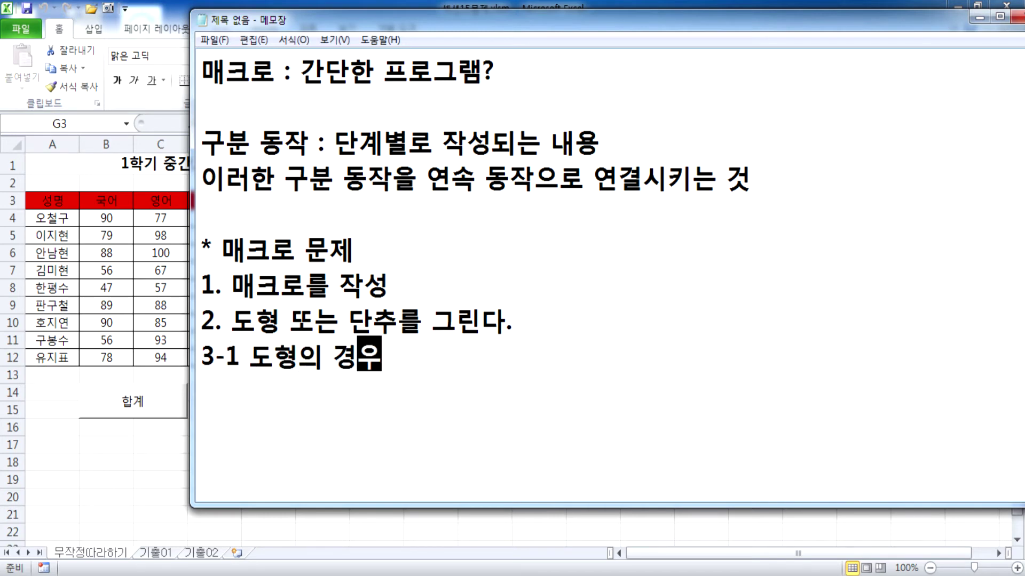
pyautogui.write(' 그')
pyautogui.press('BackSpace')
pyautogui.press('BackSpace')
pyautogui.press('BackSpace')
pyautogui.write('ㅡ')
pyautogui.press('BackSpace')
pyautogui.write(', 글자ㄹ')
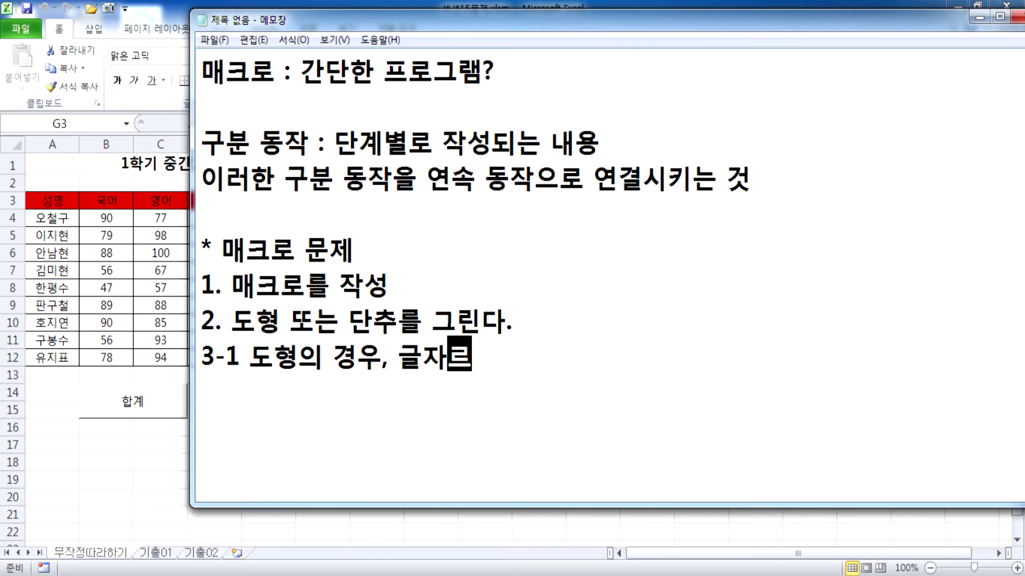
pyautogui.press('BackSpace')
pyautogui.press('BackSpace')
pyautogui.press('BackSpace')
pyautogui.write('텍스ㅋ')
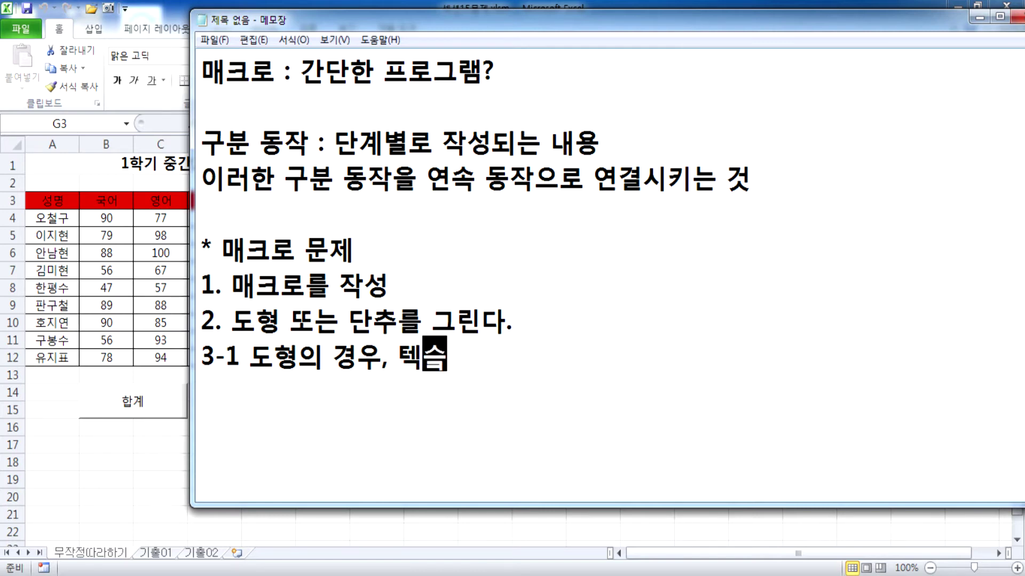
pyautogui.press('BackSpace')
pyautogui.write('트를 입')
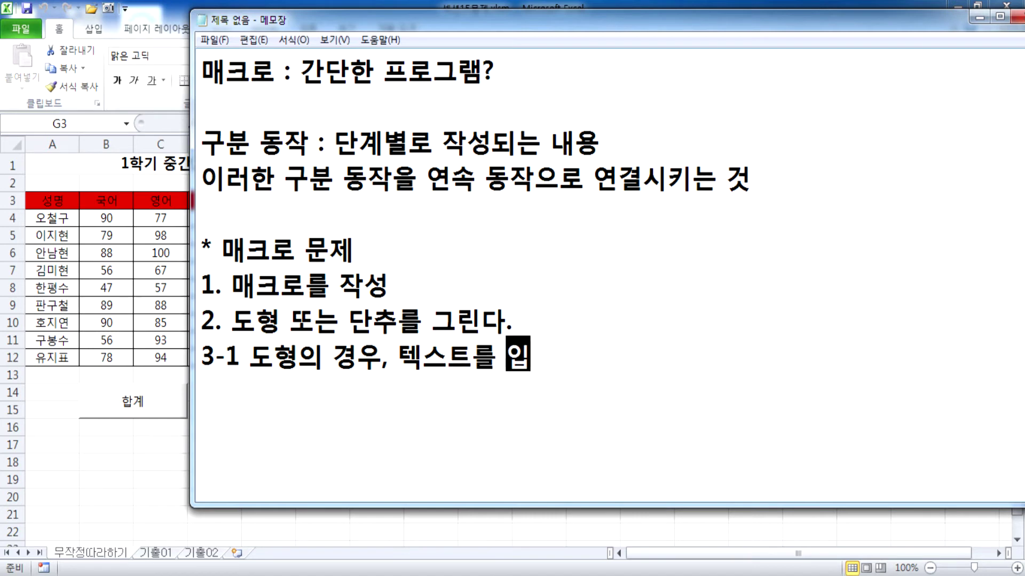
pyautogui.write('력후에 ')
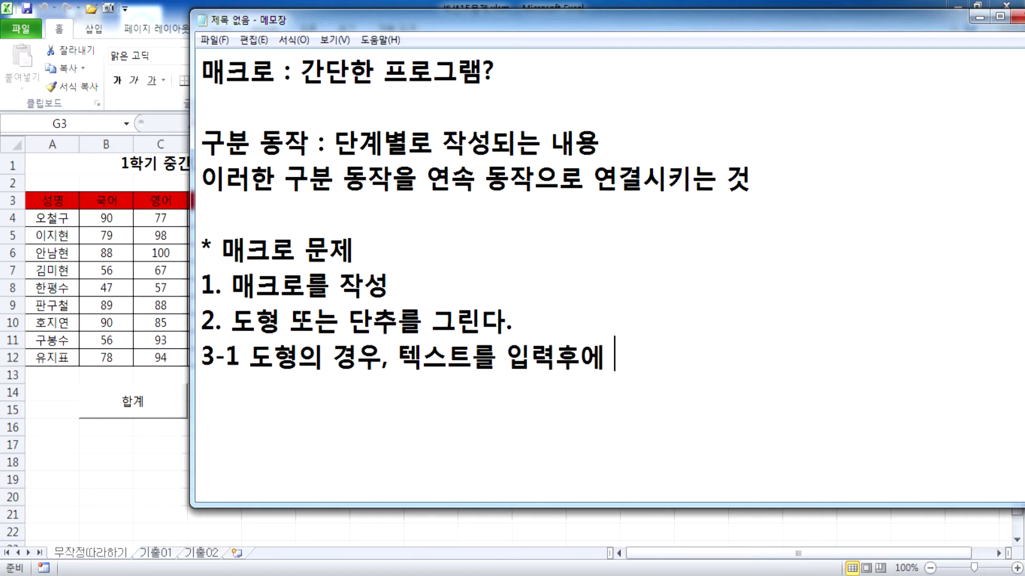
# Step: Complete the shape sub-item with "가로 및 세로 가운데 맞춤 설정을 요구하는 경우가 있다."
pyautogui.write('가로 및 ')
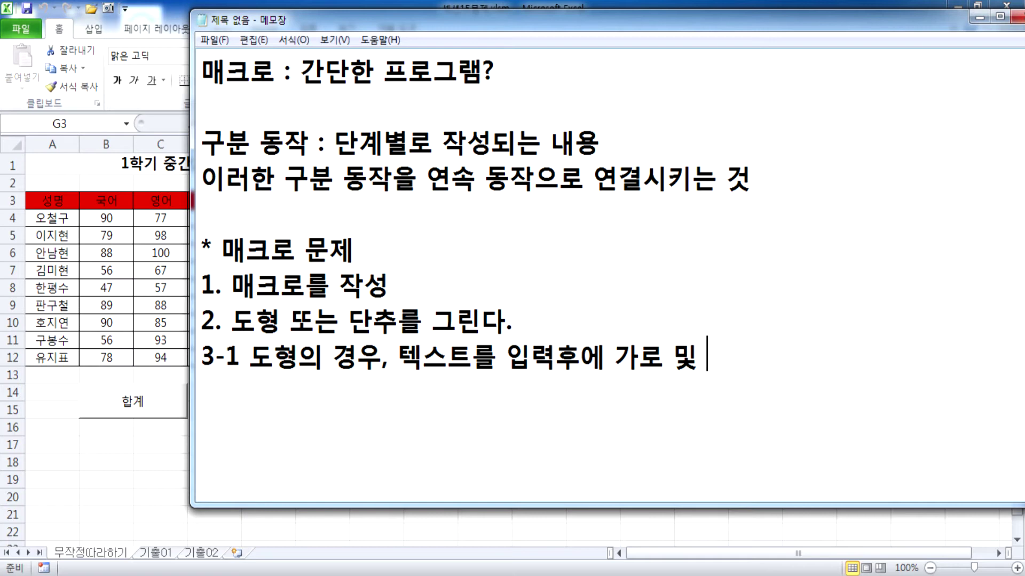
pyautogui.write('세로 가운데 맞')
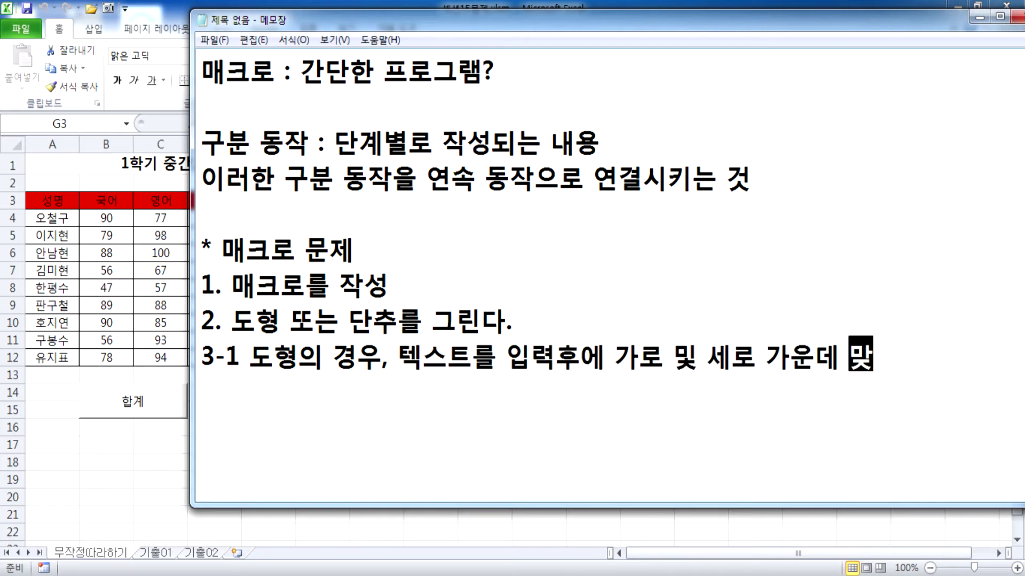
pyautogui.write('추ㅁ 설정을')
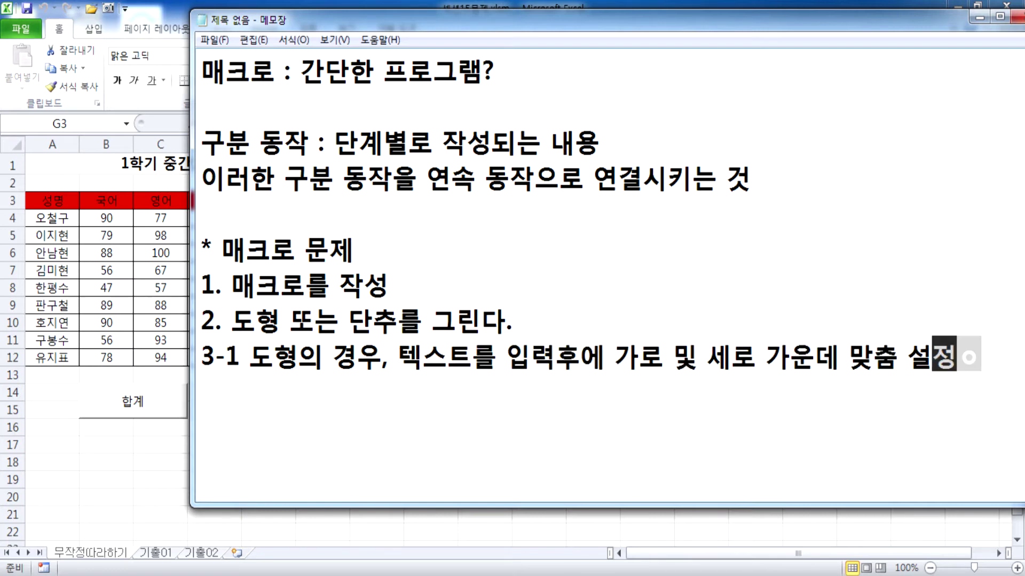
pyautogui.write(' 요구하는')
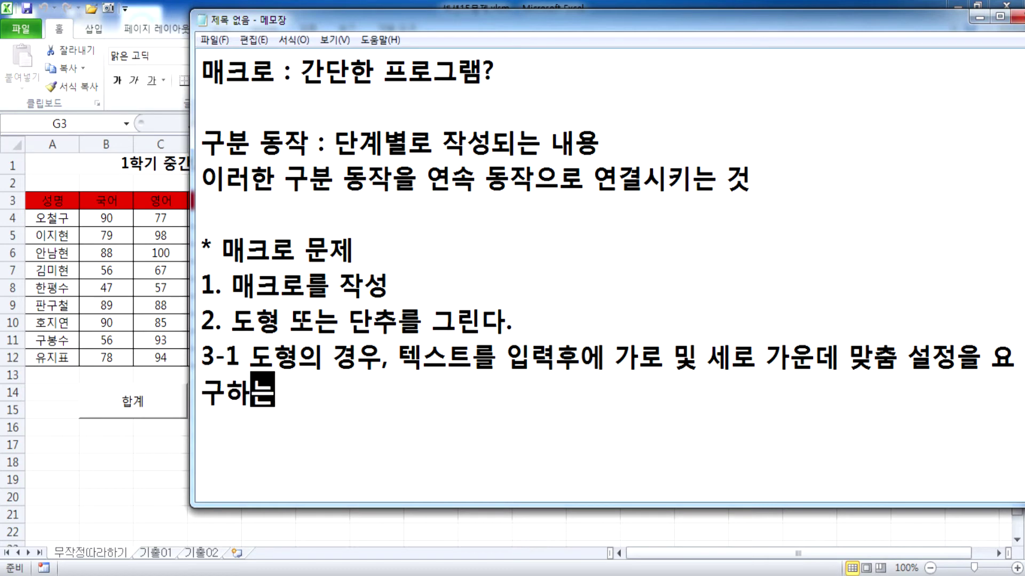
pyautogui.write(' 겨ㅇ우가 있ㄷ')
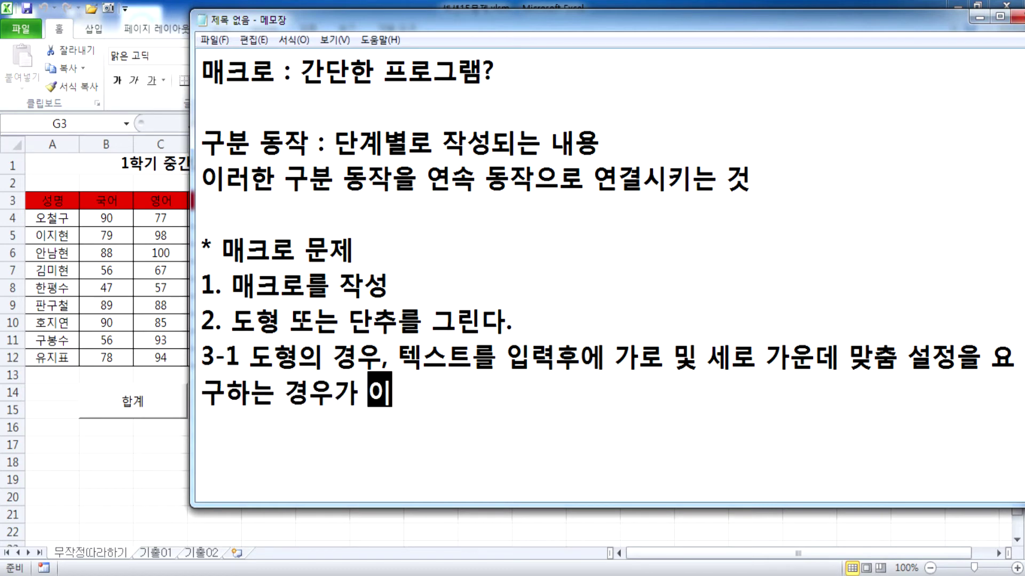
pyautogui.write('ㅏ.')
pyautogui.press('BackSpace')
pyautogui.press('BackSpace')
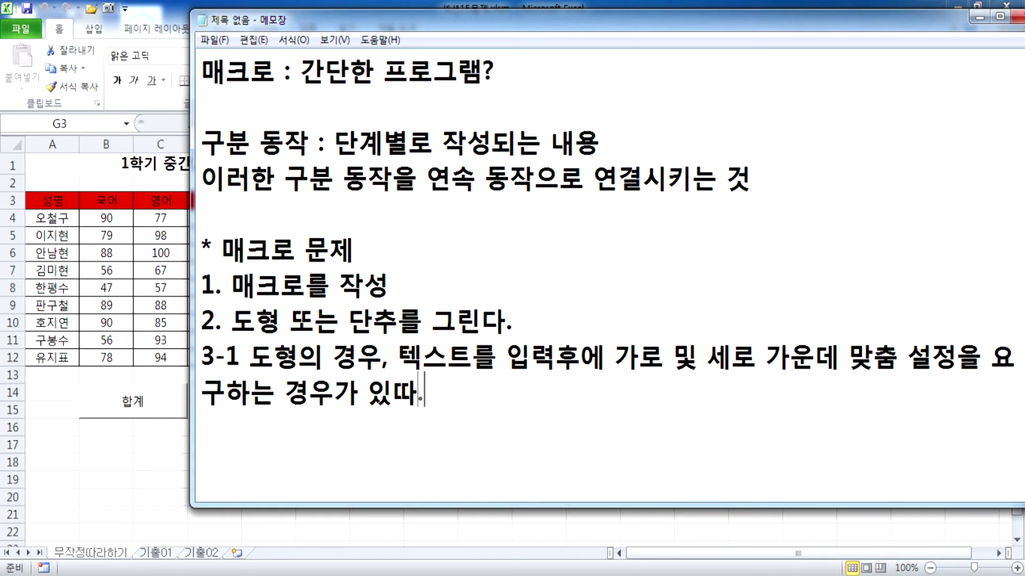
pyautogui.write('다.')
# Step: Renumber the shape sub-item as 2-1
pyautogui.press('Up')
pyautogui.press('Home')
pyautogui.press('Delete')
pyautogui.write('2')
# Step: Begin a new sub-item about buttons below it reading "2-2 단추의 경우에는"
pyautogui.press('Down')
pyautogui.press('End')
pyautogui.press('Return')
pyautogui.write('2-')
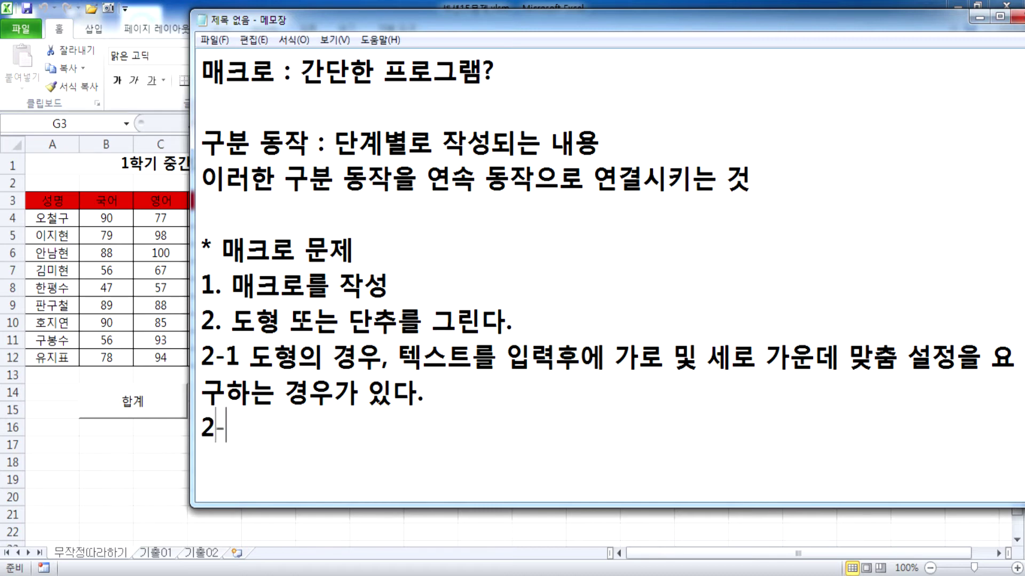
pyautogui.write('2 ㄷ단')
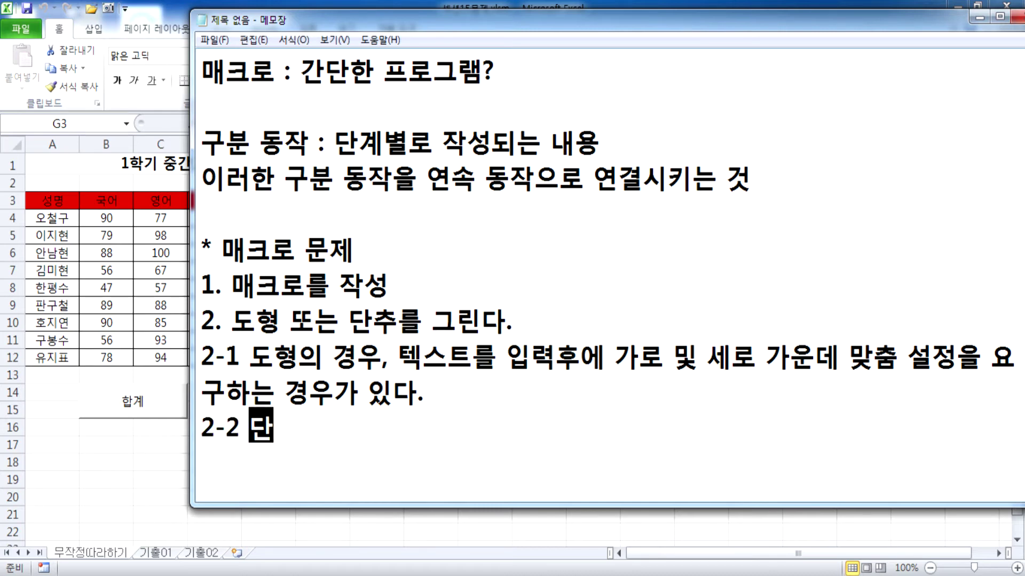
pyautogui.write('추의 경우에는 ')
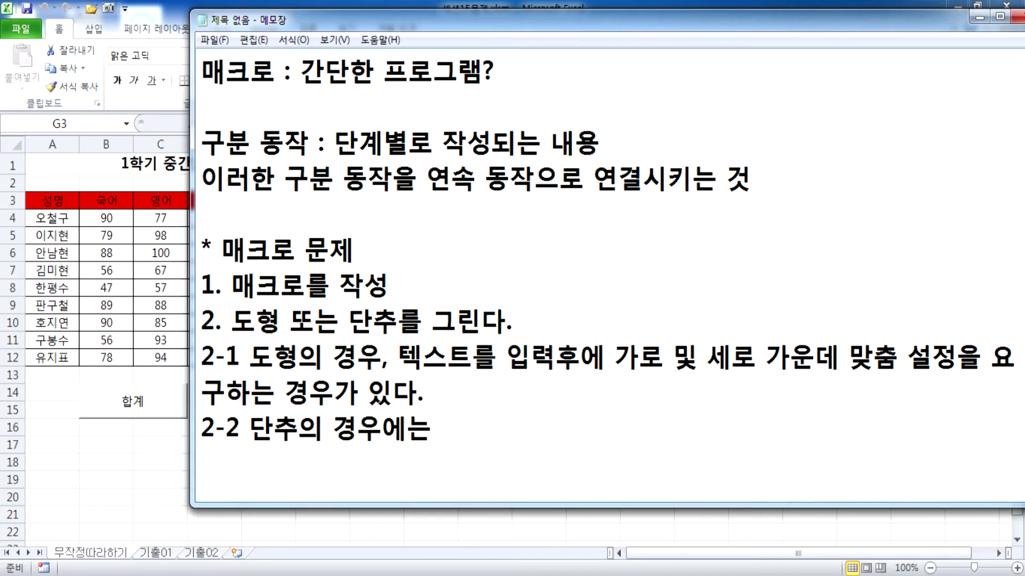
# Step: Complete the button sub-item with "작성을 하고 나면 자동으로 매크로 연결 대화상자가 보인다."
pyautogui.write('그리고 ')
pyautogui.write('나')
pyautogui.press('BackSpace')
pyautogui.press('BackSpace')
pyautogui.press('BackSpace')
pyautogui.press('BackSpace')
pyautogui.press('BackSpace')
pyautogui.write('작성ㅇ')
pyautogui.write('을 하고 나면 ')
pyautogui.write('자동으로 ㅁ')
pyautogui.write('매크로 연결 ')
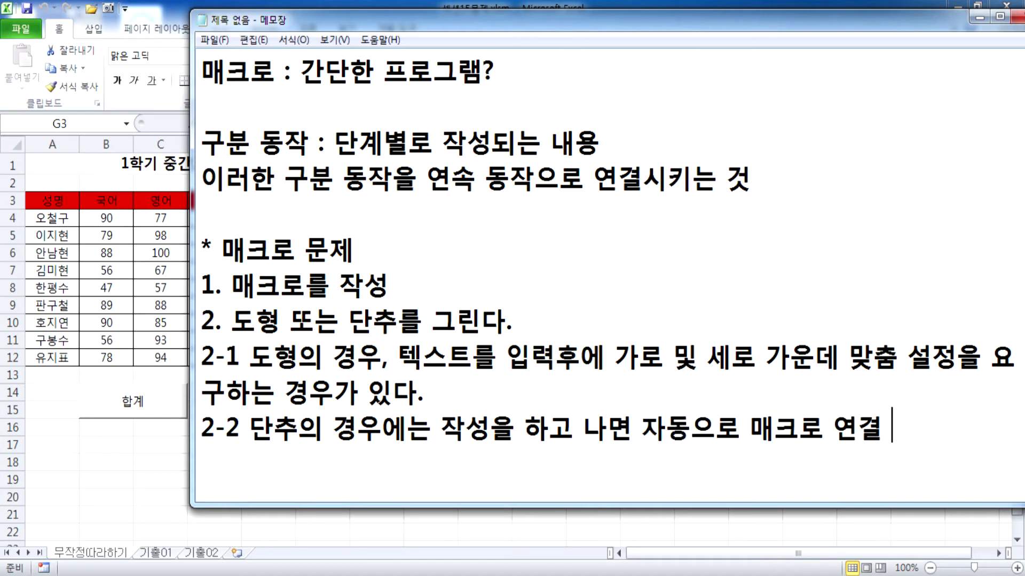
pyautogui.write('대화상자')
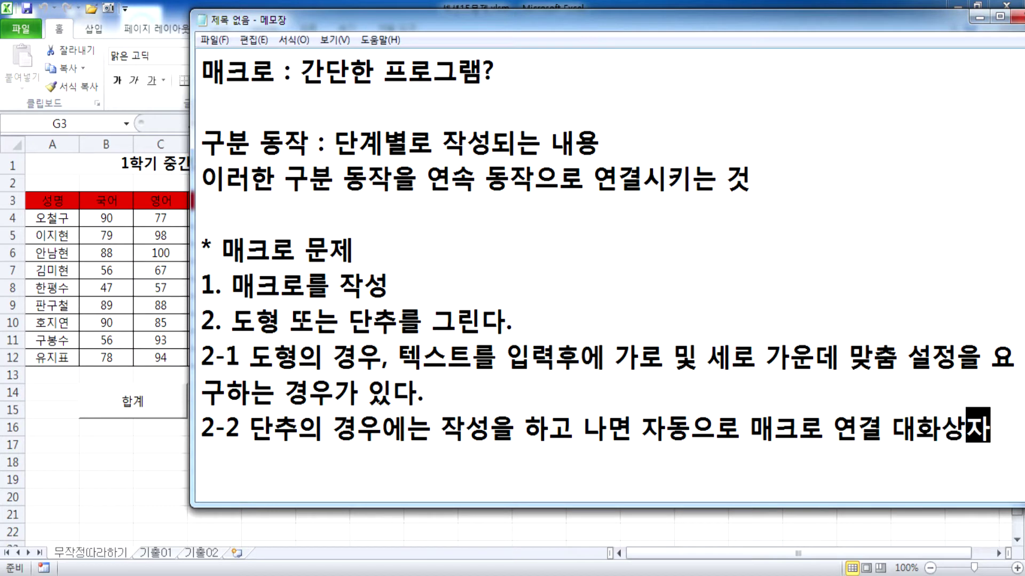
pyautogui.write('가 보인다.')
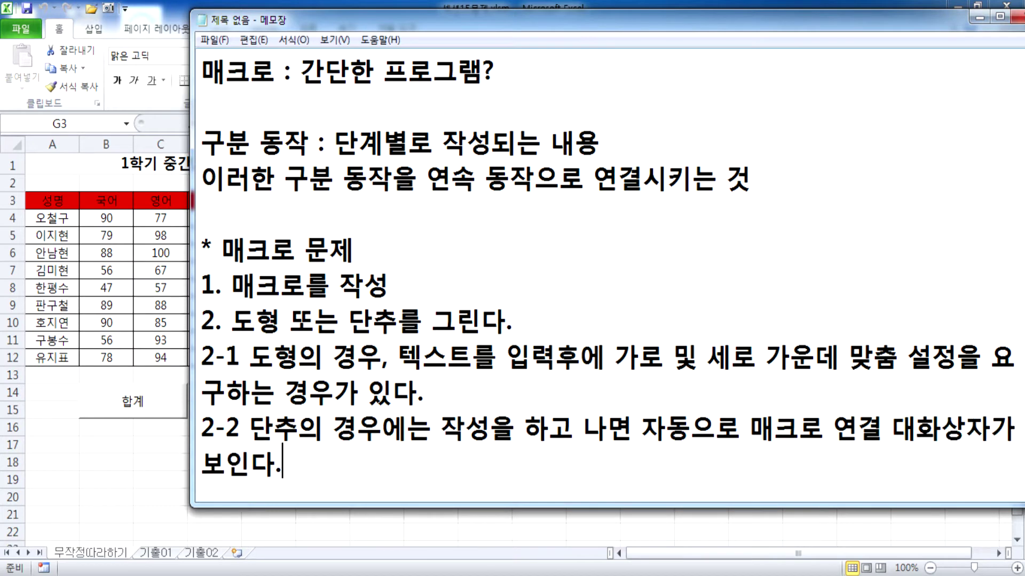
# Step: Add the line "3. 도형의 경우에는 바로가기메뉴(마/오)에서 매크로를 연결" below item 2-2
pyautogui.press('Return')
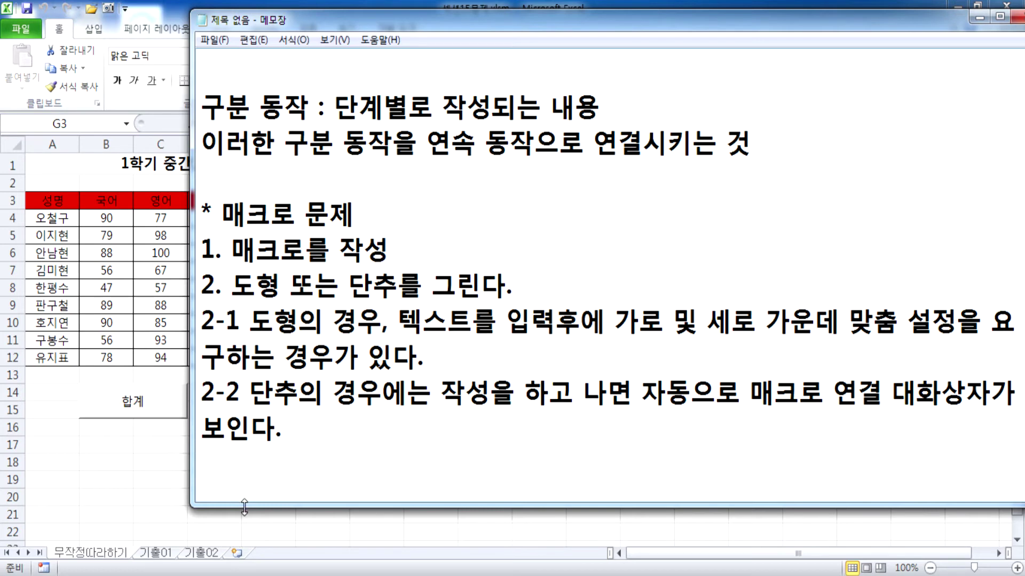
pyautogui.write('3. 도')
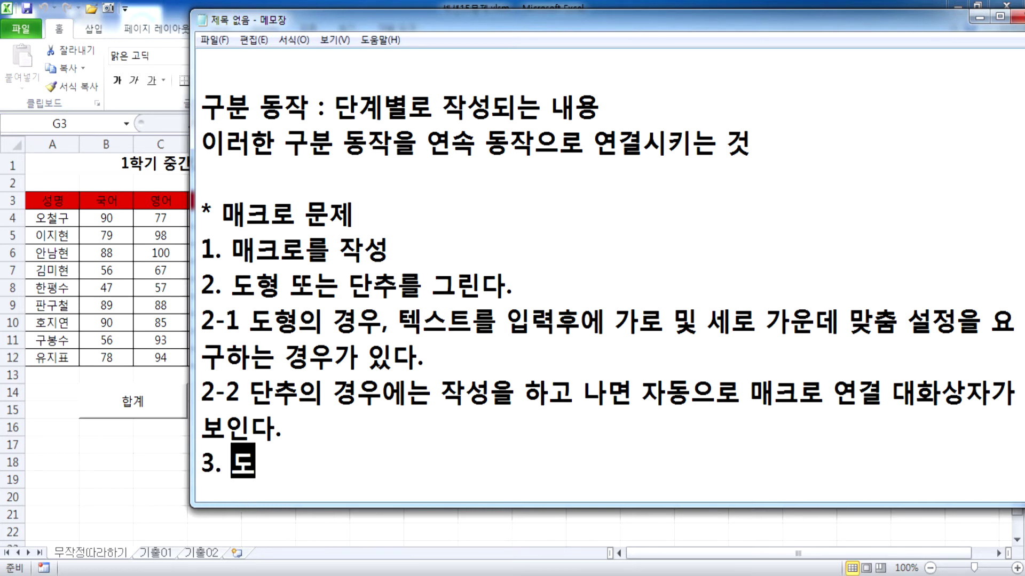
pyautogui.write('형의 경우')
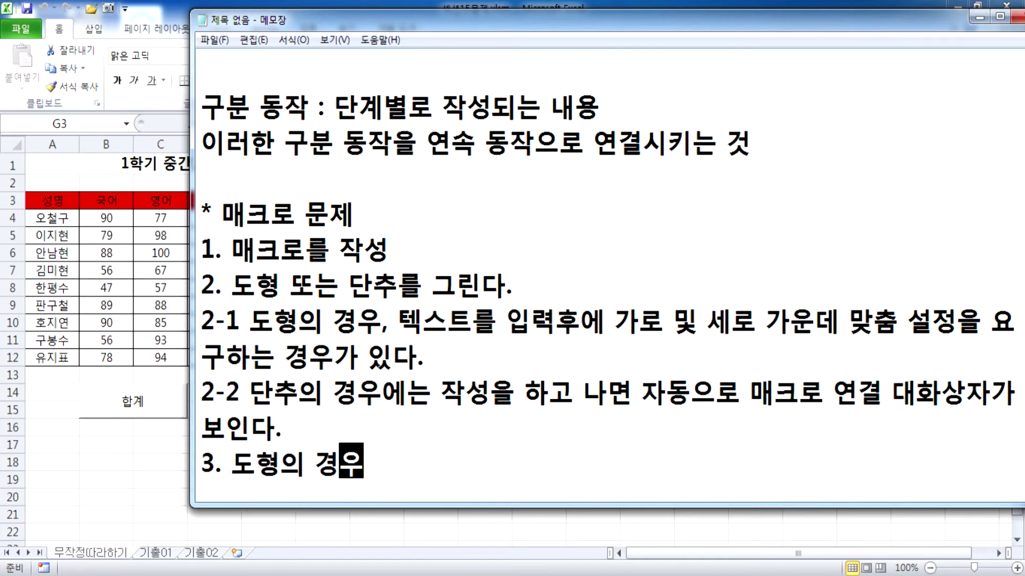
pyautogui.write('에는 바로가기메뉴(마/오)')
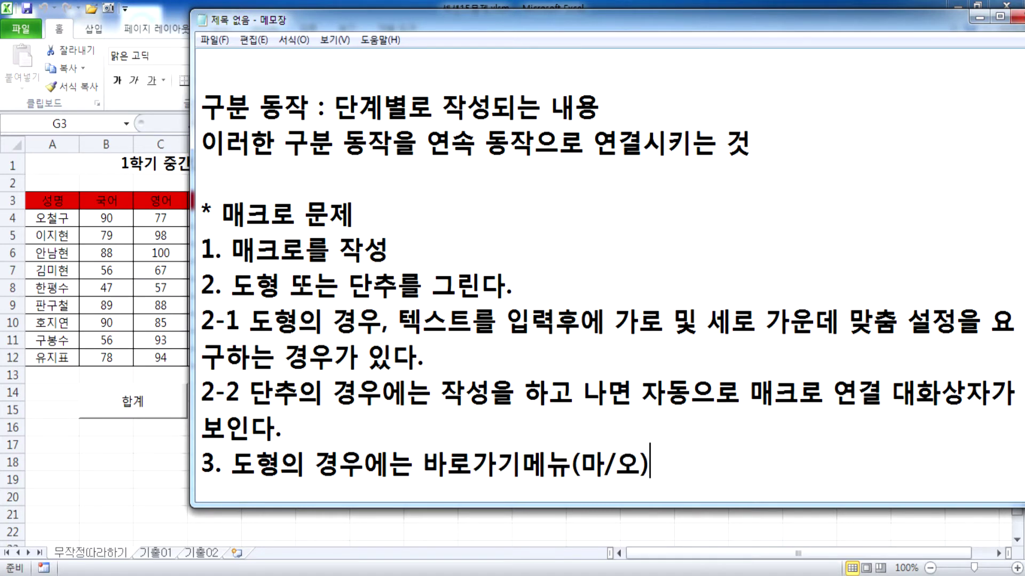
pyautogui.write('에서 ')
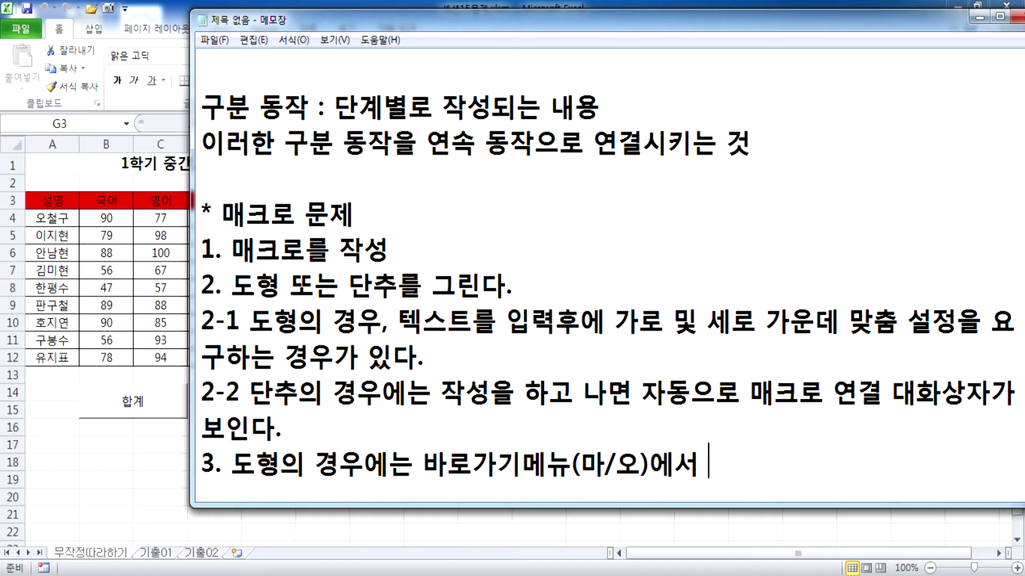
pyautogui.write('매크로를 연ㄱㄹ')
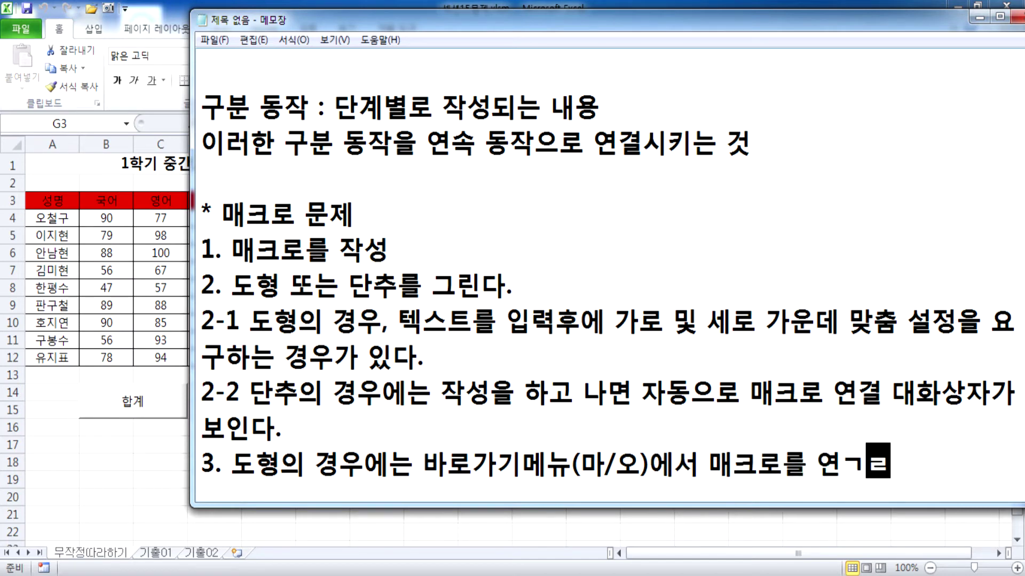
pyautogui.press('BackSpace')
pyautogui.press('BackSpace')
pyautogui.write('결')
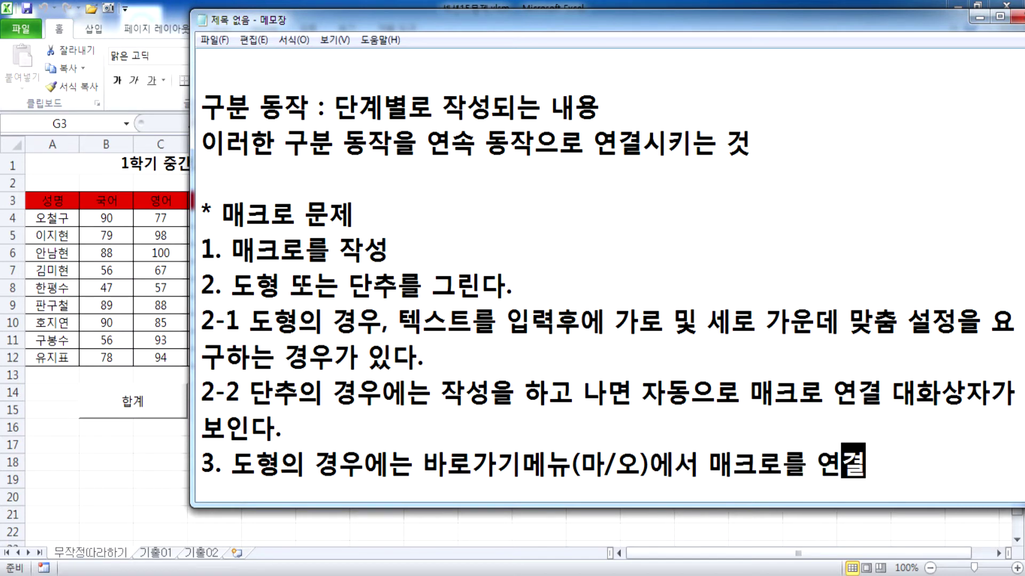
# Step: Renumber the shape line under 2-2 as "3-1." and start a line numbered 3-2 below it
pyautogui.press('Return')
pyautogui.write('4')
pyautogui.press('BackSpace')
pyautogui.press('Up')
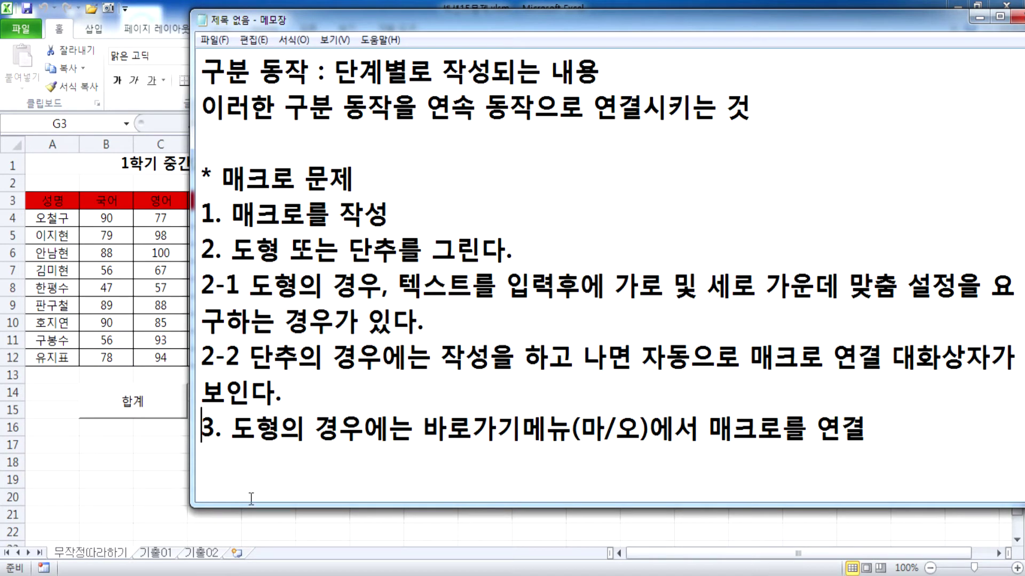
pyautogui.press('Right')
pyautogui.write('1')
pyautogui.press('BackSpace')
pyautogui.write('-1')
pyautogui.click(251, 499)
pyautogui.write('3-2')
# Step: Insert the heading line "3. 매크로를 연결한다." above item 3-1
pyautogui.press('Up')
pyautogui.press('Up')
pyautogui.press('End')
pyautogui.press('Return')
pyautogui.write('3.')
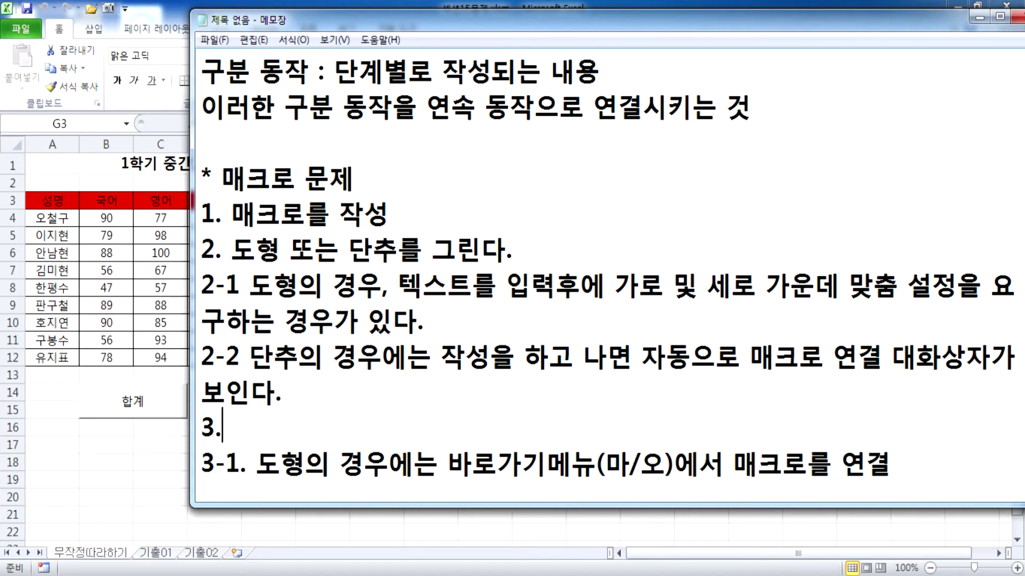
pyautogui.write(' 매')
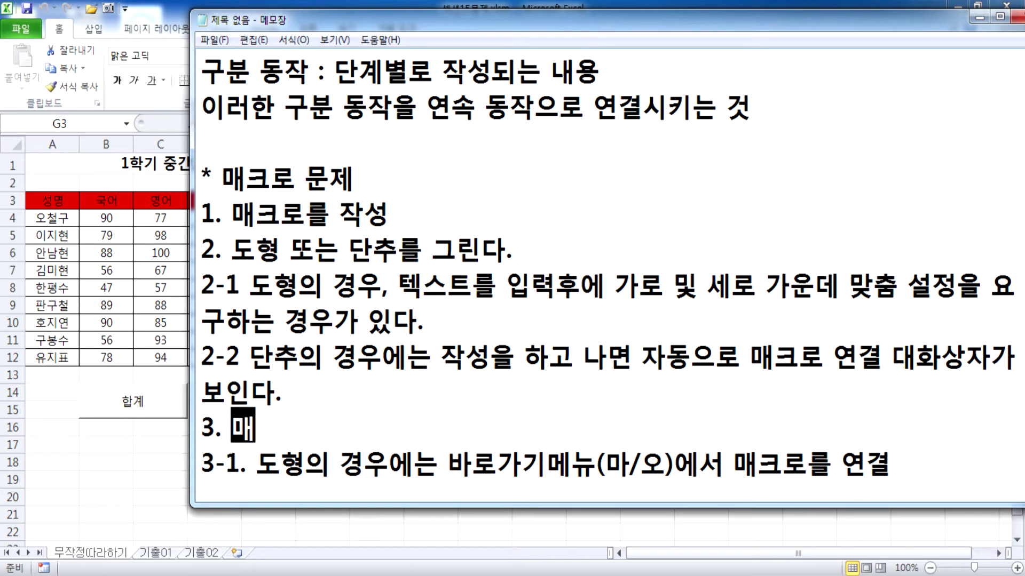
pyautogui.write('크로를 지')
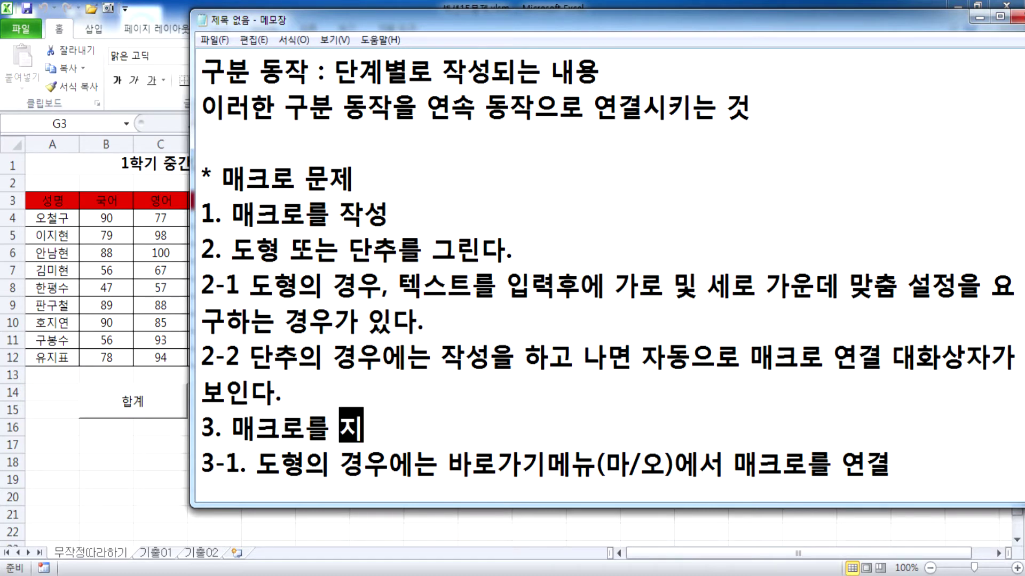
pyautogui.press('BackSpace')
pyautogui.press('BackSpace')
pyautogui.write('ㅇ연결한다.')
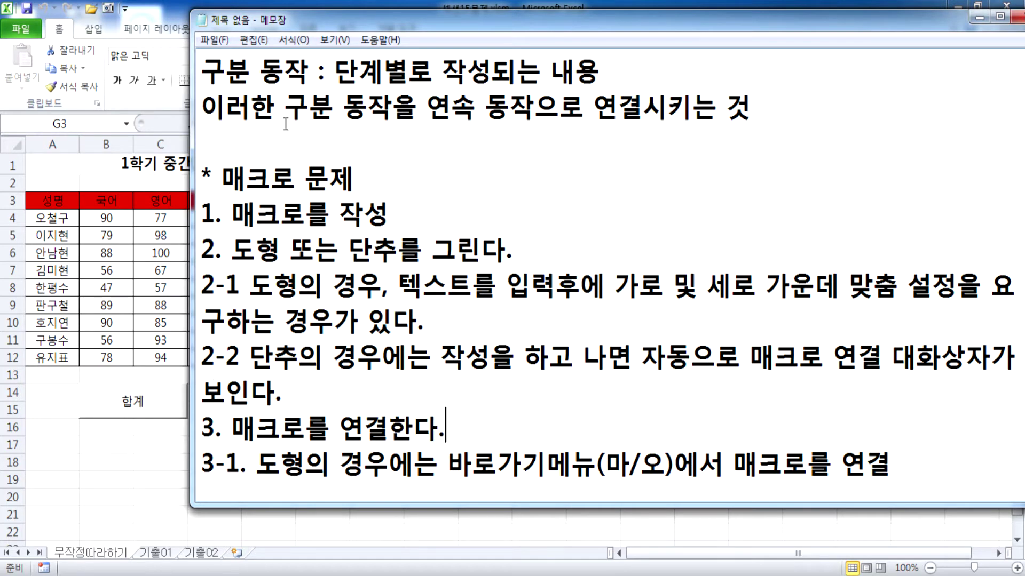
# Step: Maximize the Notepad window and add blank lines below the notes
pyautogui.doubleClick(341, 21)
pyautogui.click(274, 531)
pyautogui.press('Return')
pyautogui.press('Return')
pyautogui.press('Return')
pyautogui.press('Return')
pyautogui.press('Return')
pyautogui.press('Return')
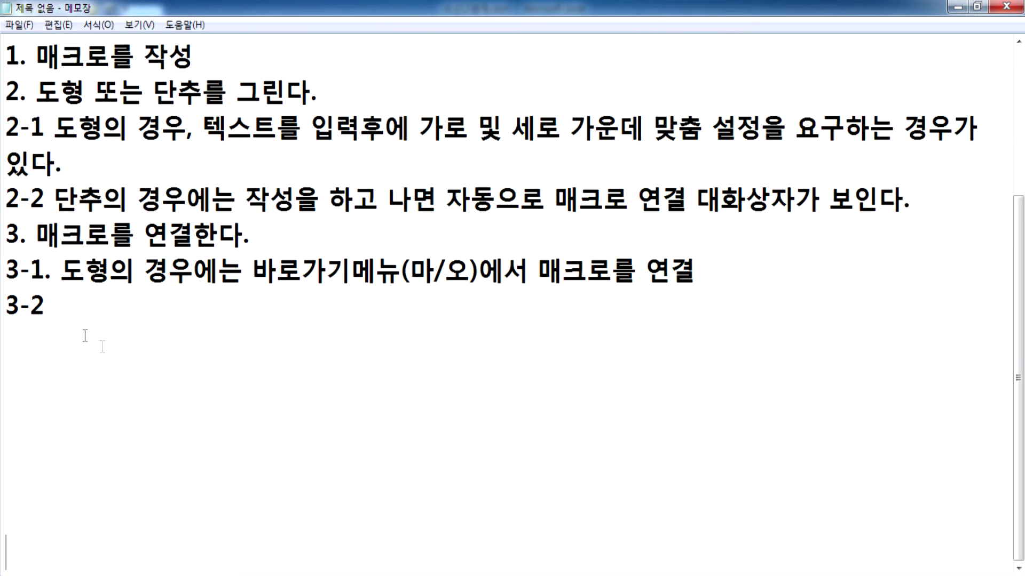
# Step: Remove the period after 3-1 and begin item 3-2 with "단추의 경우에는 자동으로 매크로 연결대화 상자가 열려서"
pyautogui.click(45, 270)
pyautogui.press('Delete')
pyautogui.press('Down')
pyautogui.write('단추으의 경')
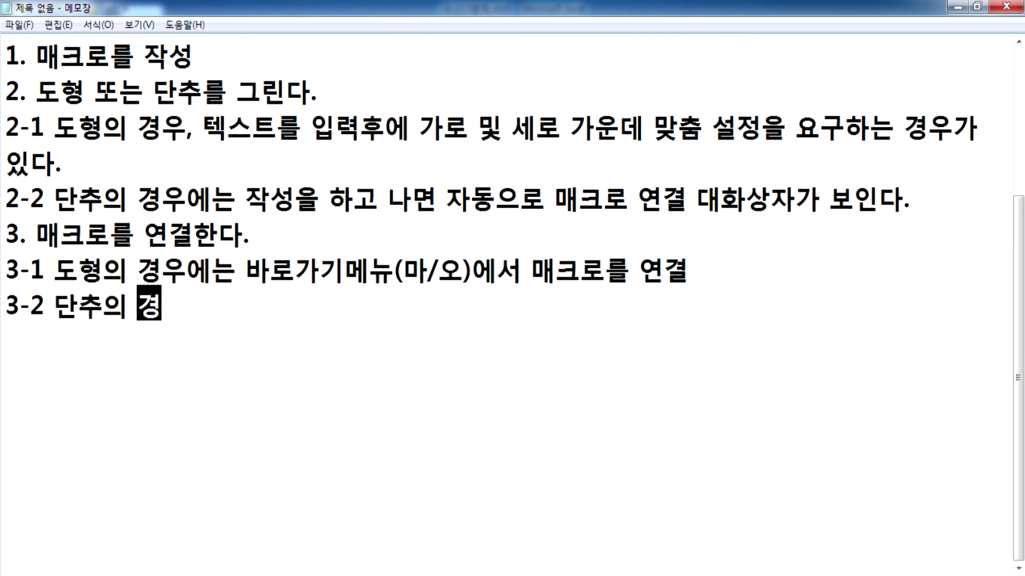
pyautogui.write('우에는 자동으로 매크로')
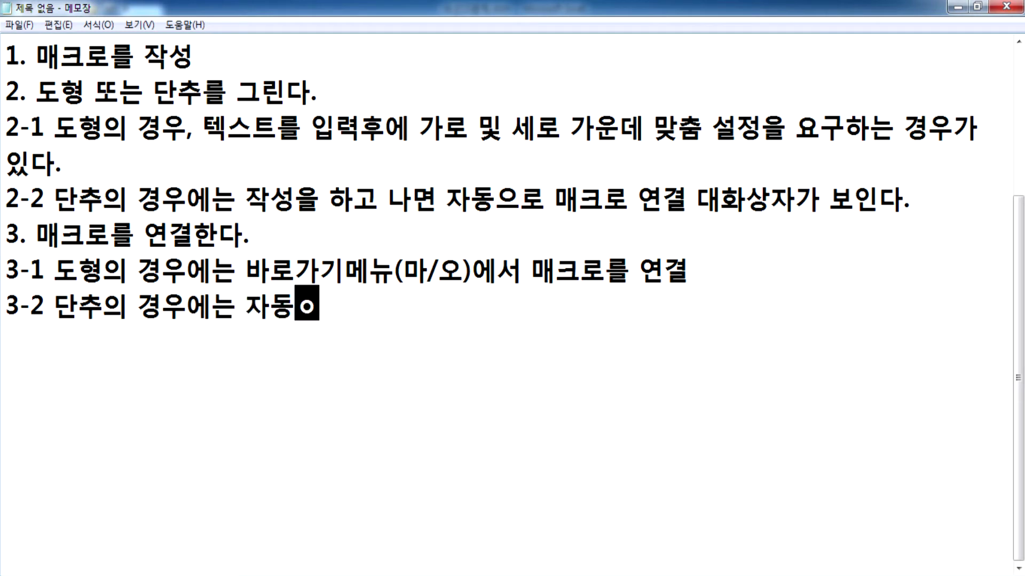
pyautogui.write(' 연결대')
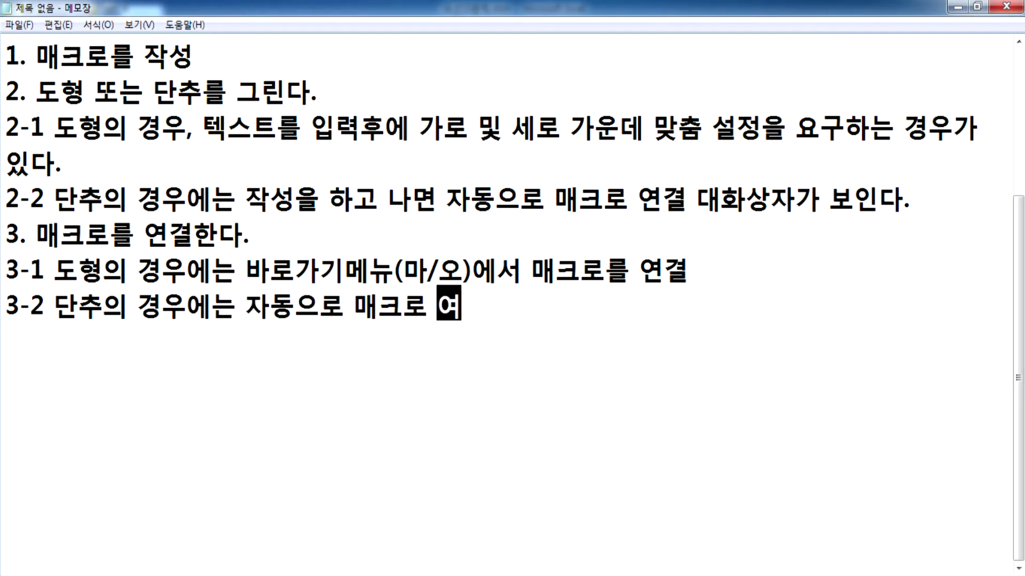
pyautogui.write('화')
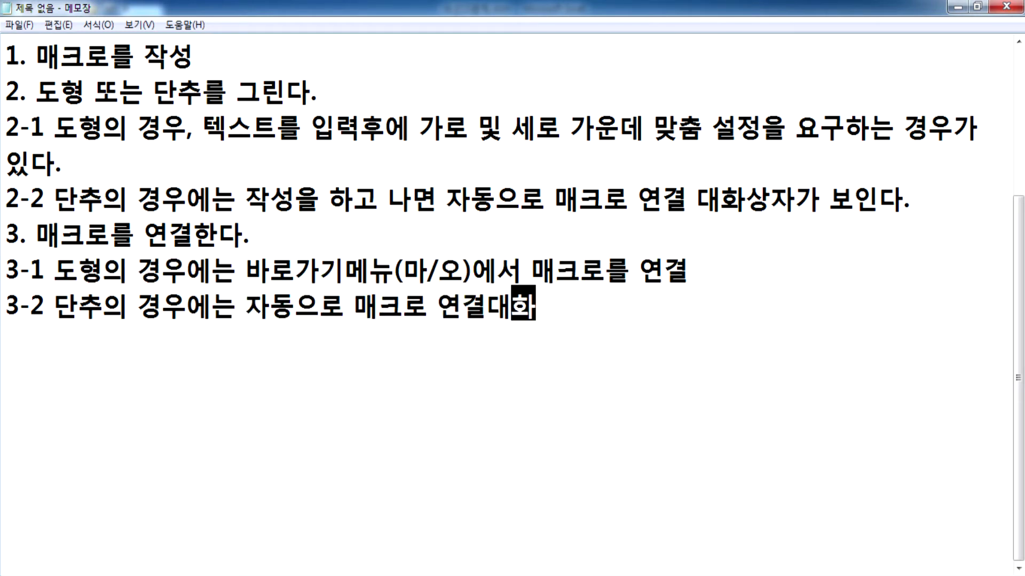
pyautogui.write(' 상자가 열려서')
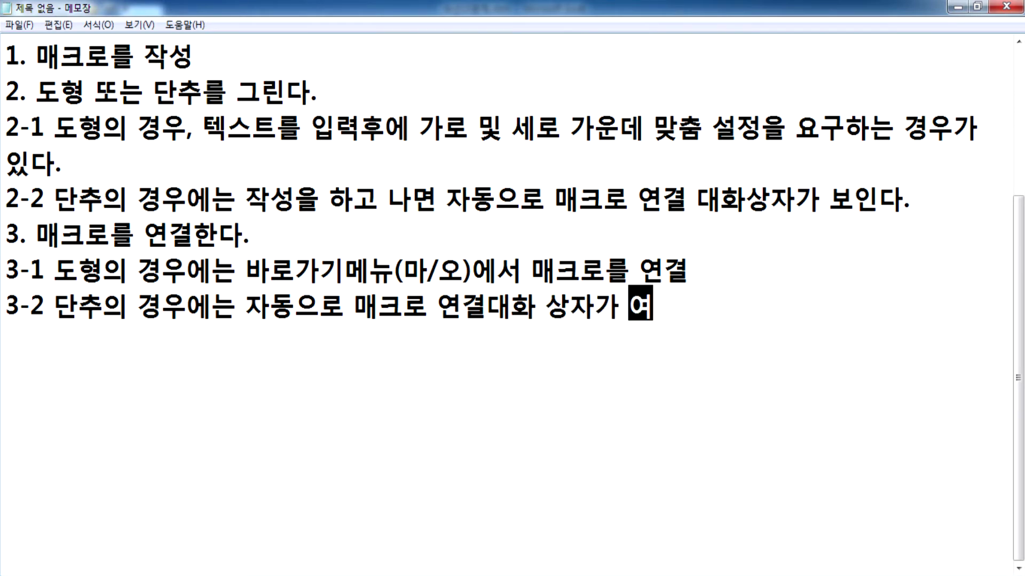
# Step: Complete item 3-2 with "연결하면 된다." and end the line
pyautogui.hotkey('ctrl', 'z')
pyautogui.write('지정하')
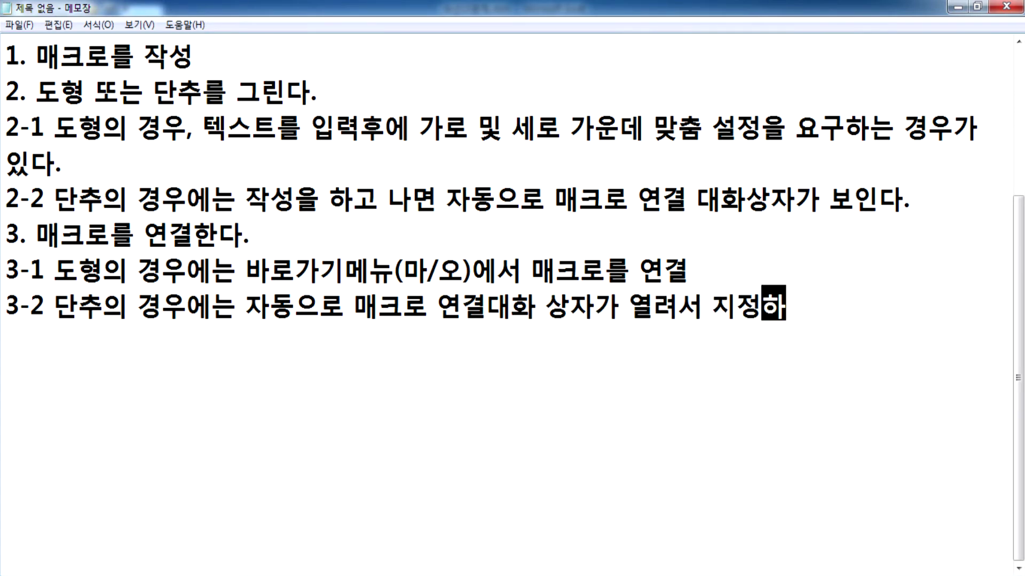
pyautogui.press('BackSpace')
pyautogui.press('BackSpace')
pyautogui.press('BackSpace')
pyautogui.write('여결하면 된')
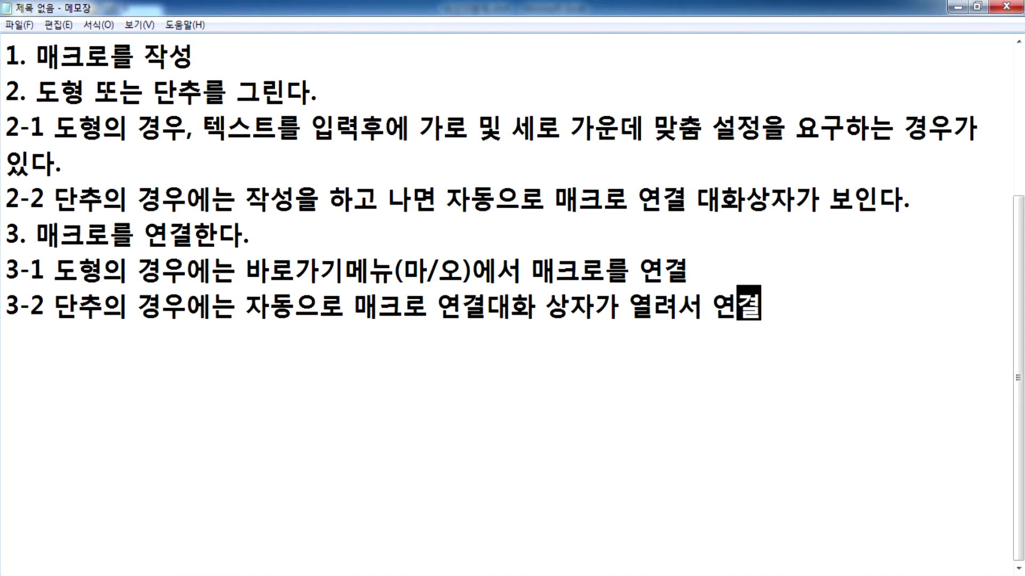
pyautogui.write('다.')
pyautogui.press('Return')
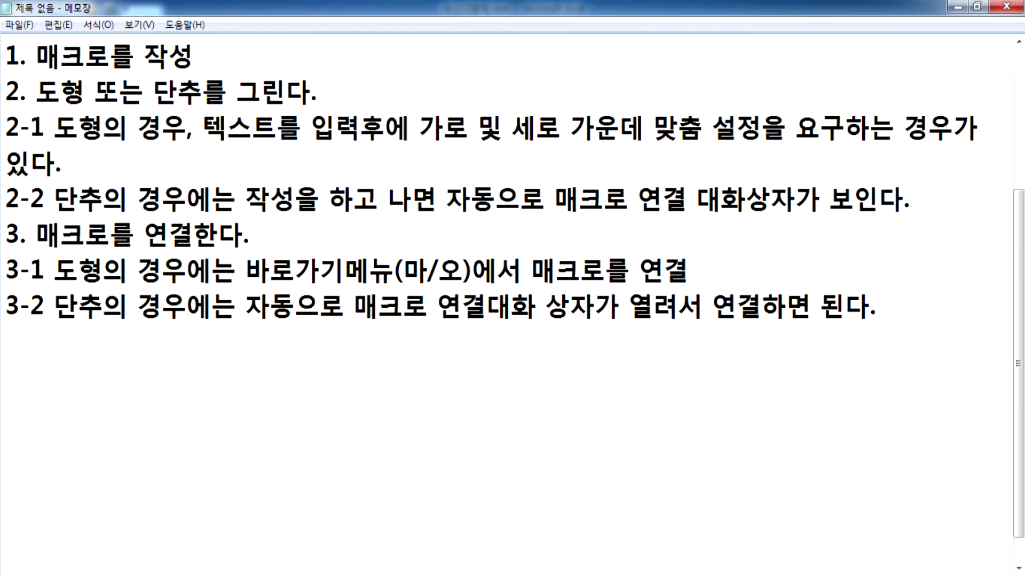
# Step: Insert a new line numbered 2-3 between item 2-2 and heading 3
pyautogui.press('Up')
pyautogui.press('Up')
pyautogui.press('Up')
pyautogui.press('Up')
pyautogui.press('Up')
pyautogui.press('Down')
pyautogui.press('Down')
pyautogui.press('Return')
pyautogui.press('Up')
pyautogui.write('2-3 ')
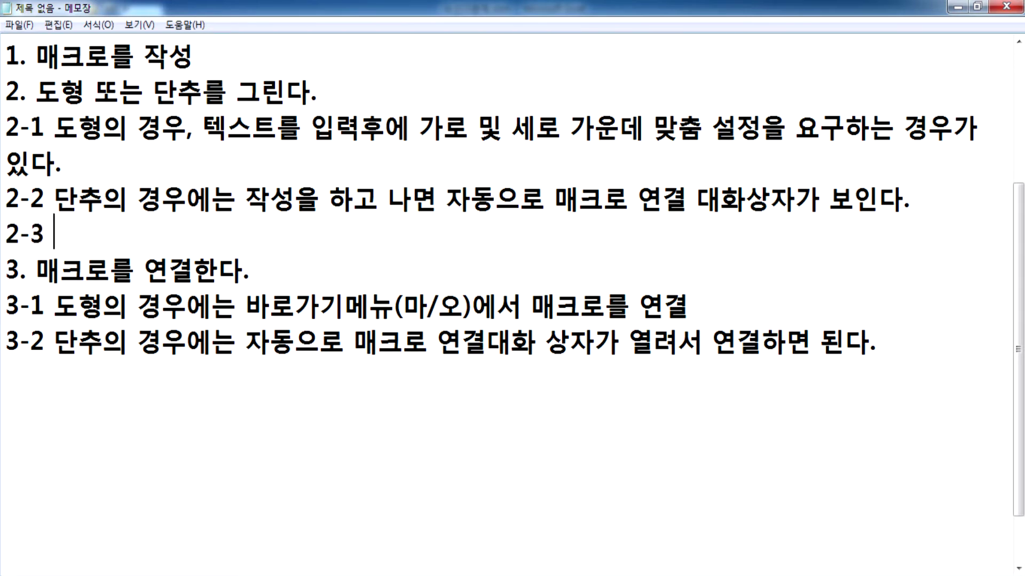
# Step: Fill item 2-3 with "도형 또는 단추를 그릴 때, Alt키를 누른상태에서 드래그하면 셀의 크기만큼 자동으로 지정된다."
pyautogui.write('도형 또')
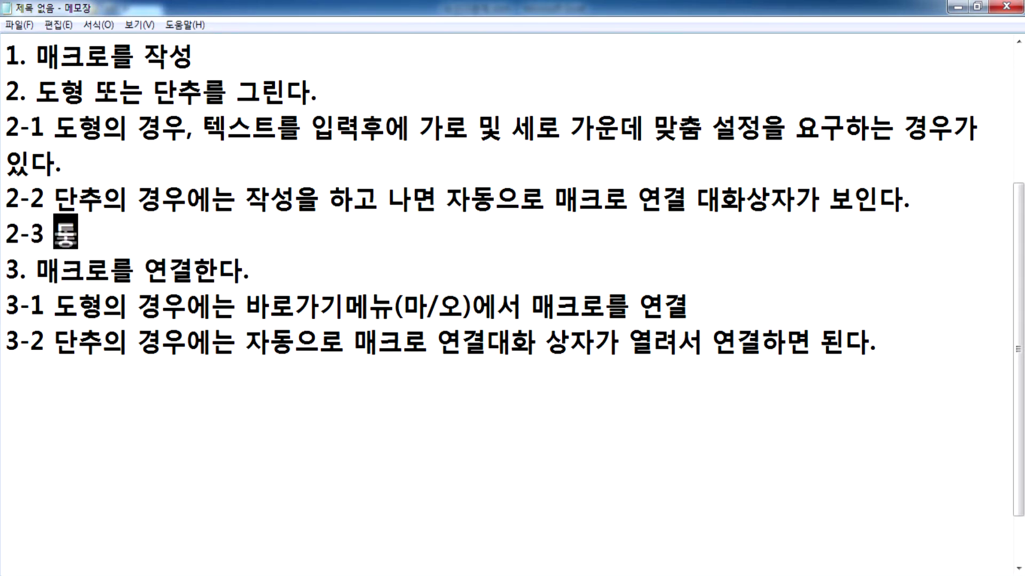
pyautogui.write('는 단ㅊ')
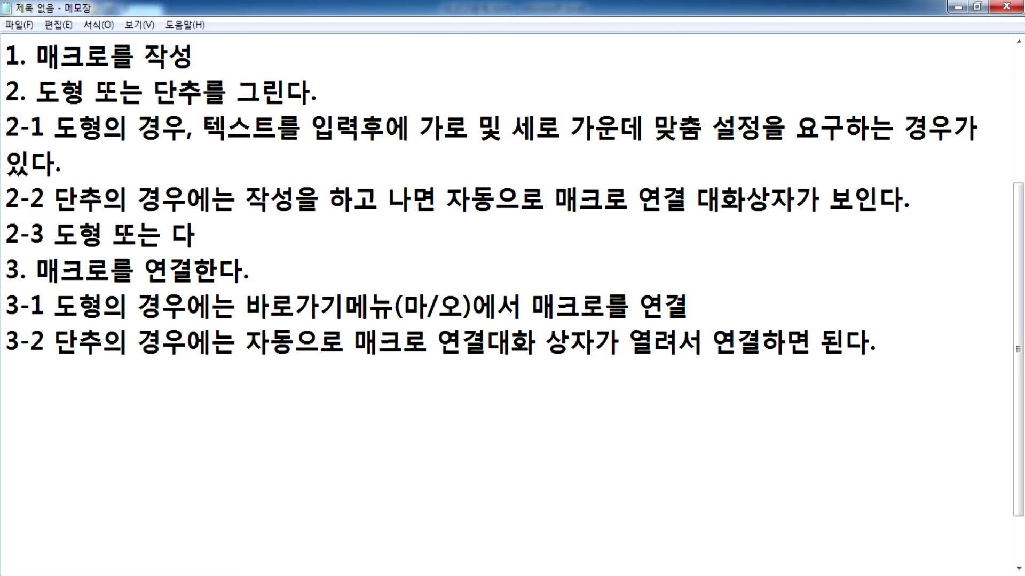
pyautogui.write('ㅜ를 그릴')
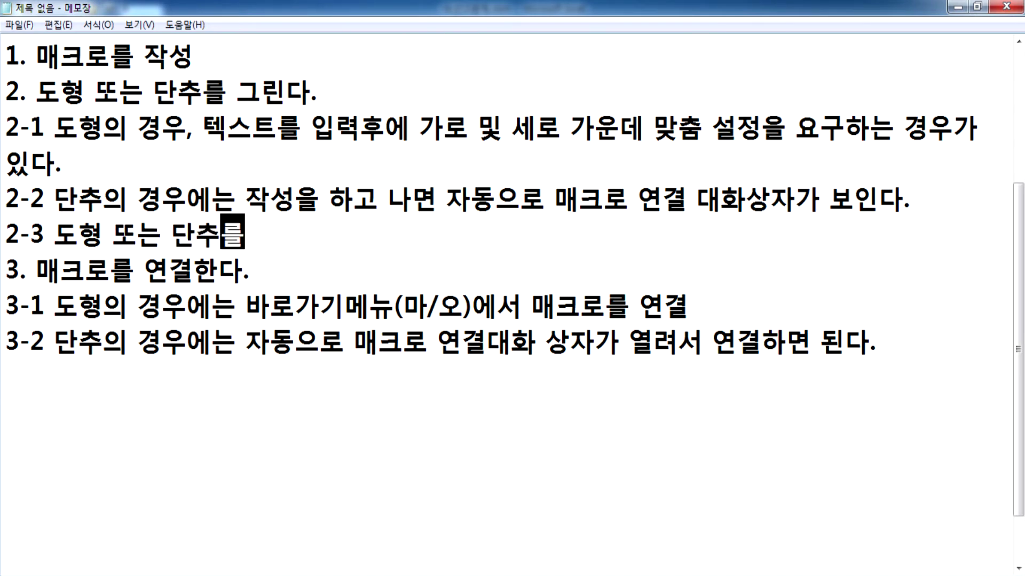
pyautogui.write('ㄸ')
pyautogui.press('BackSpace')
pyautogui.write('때, Alt키')
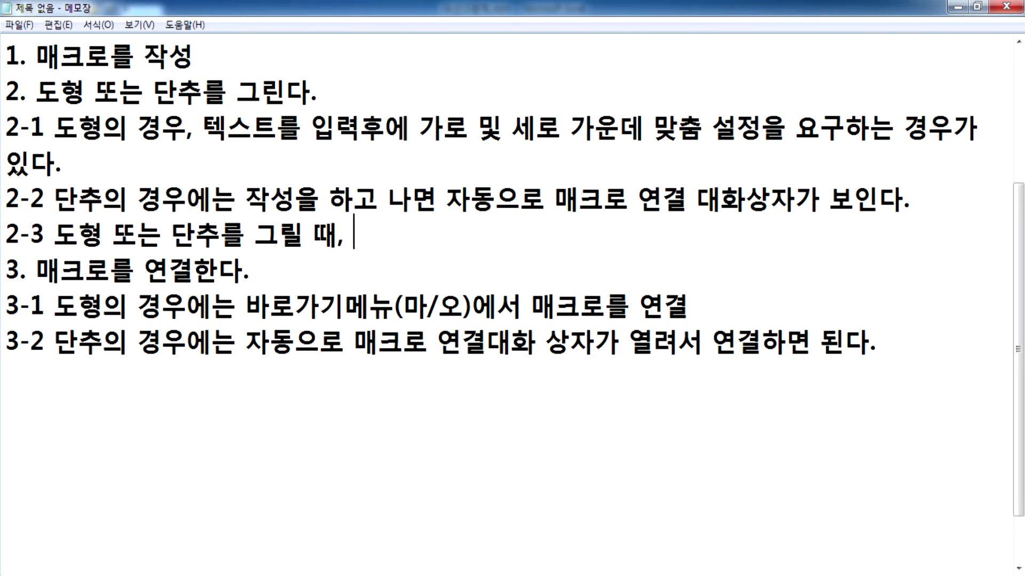
pyautogui.write('를 누른상태')
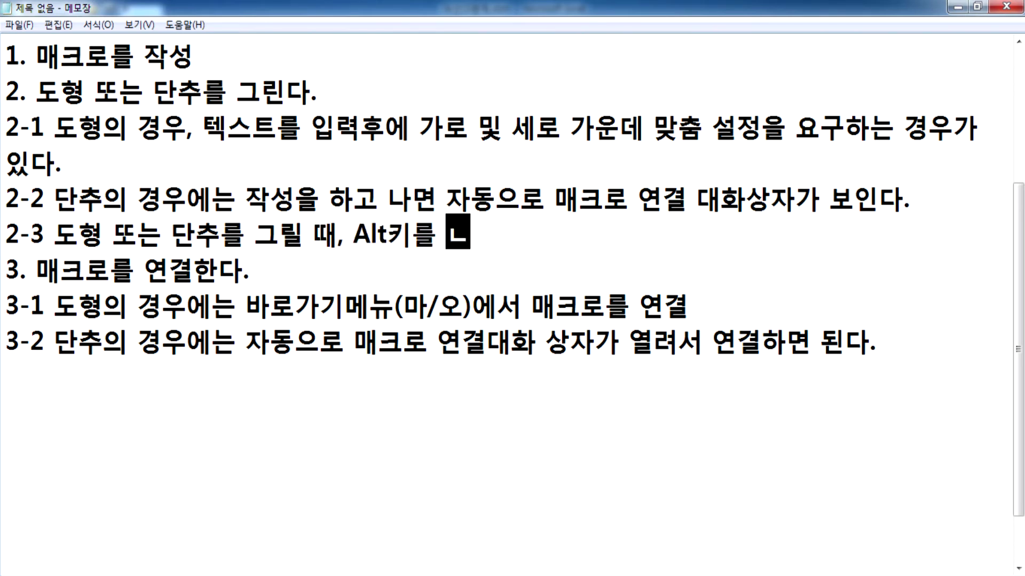
pyautogui.write('에')
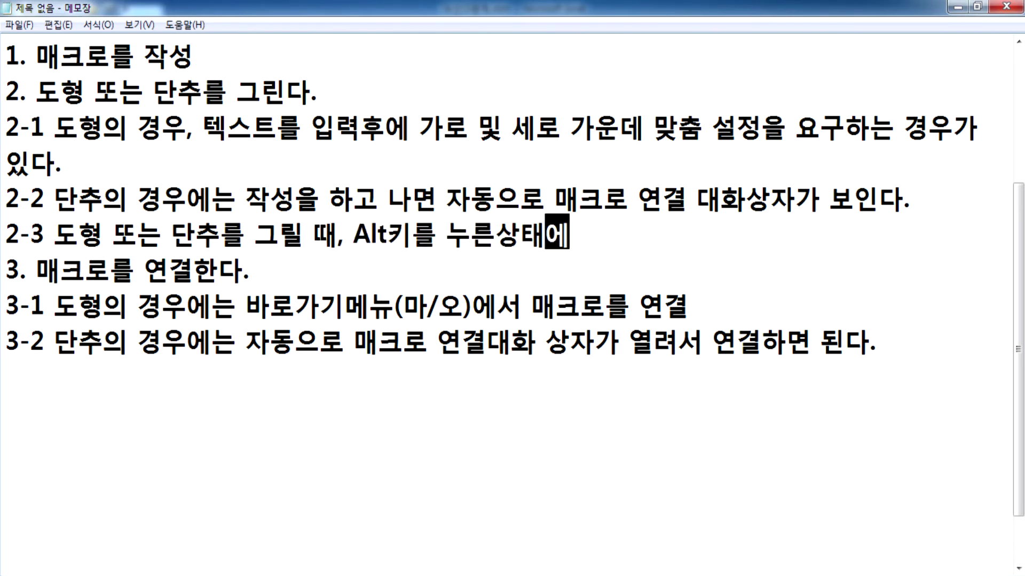
pyautogui.write('서 드래그하면')
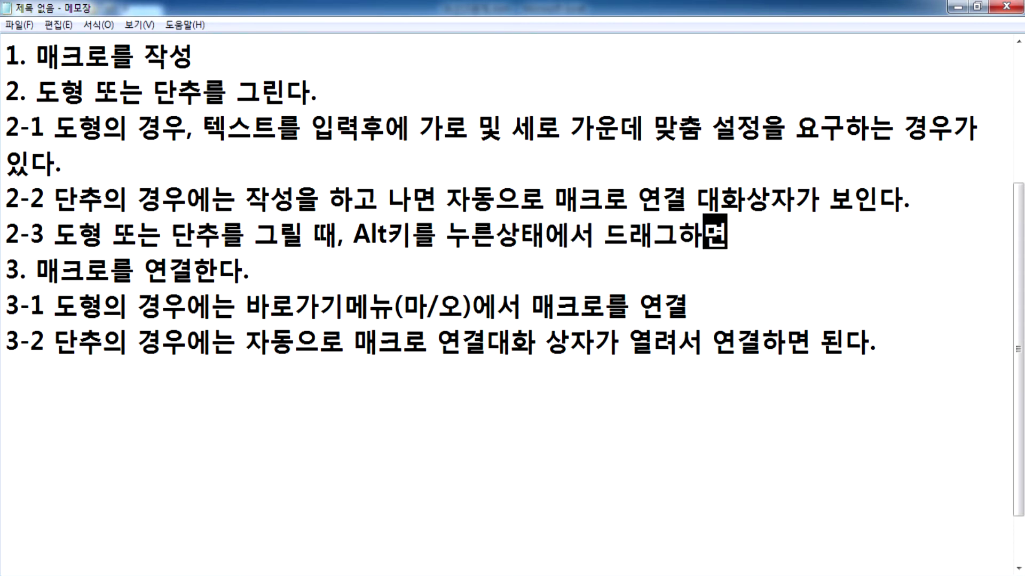
pyautogui.write(' 셀의 ㄱ크기만')
pyautogui.write('큼 자동ㅇ')
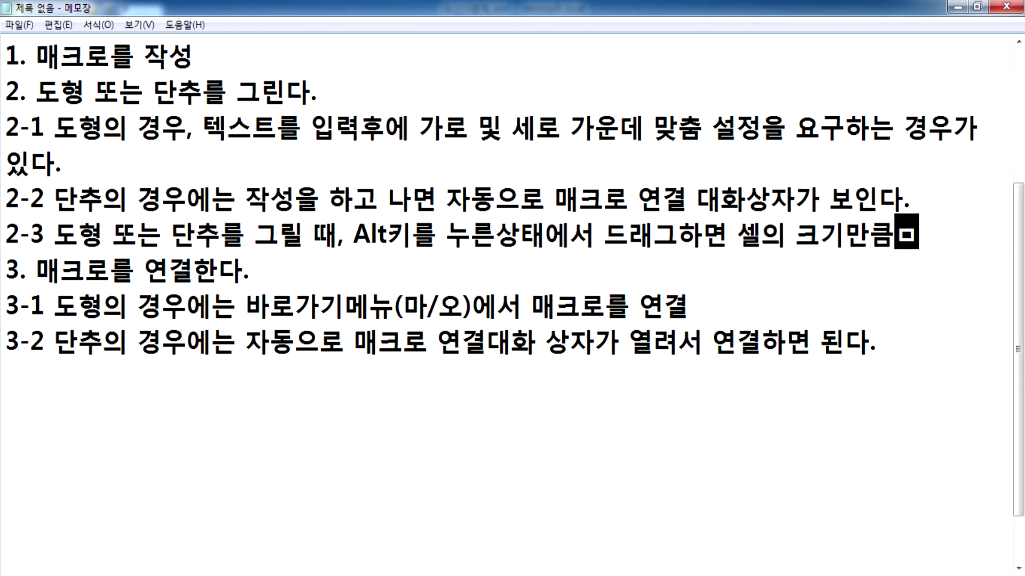
pyautogui.write('으로')
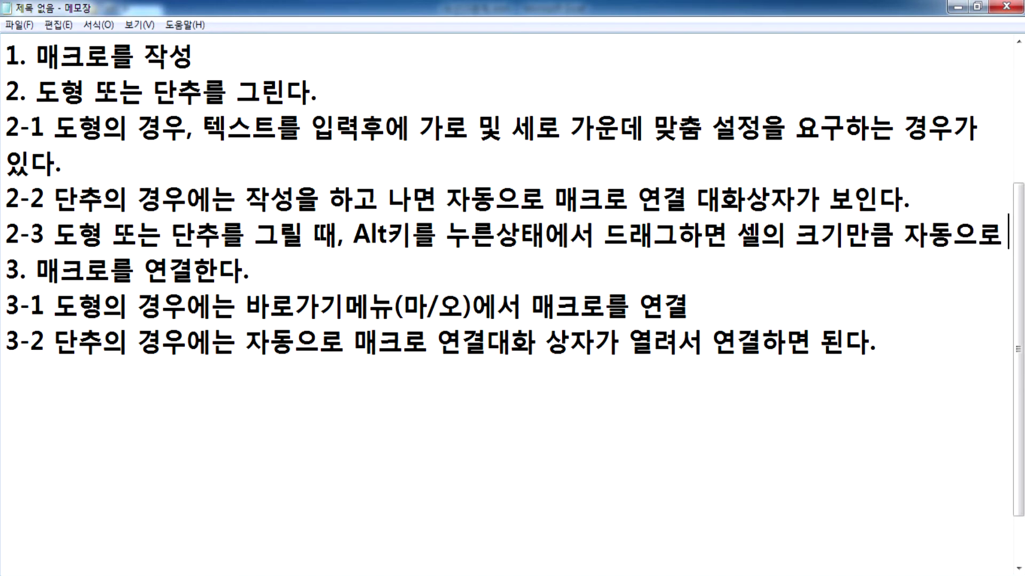
pyautogui.write(' 지정된다.')
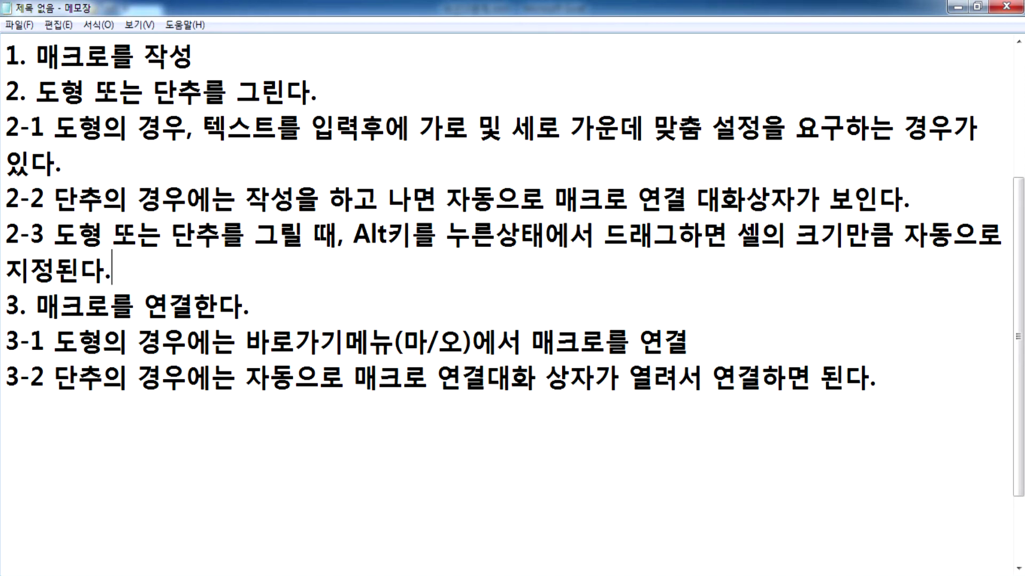
# Step: Begin item 4 below 3-2 with "4. 매크로를 완성 또는 실패하는 경우에 반드시"
pyautogui.click(131, 452)
pyautogui.write('4. 매크롤')
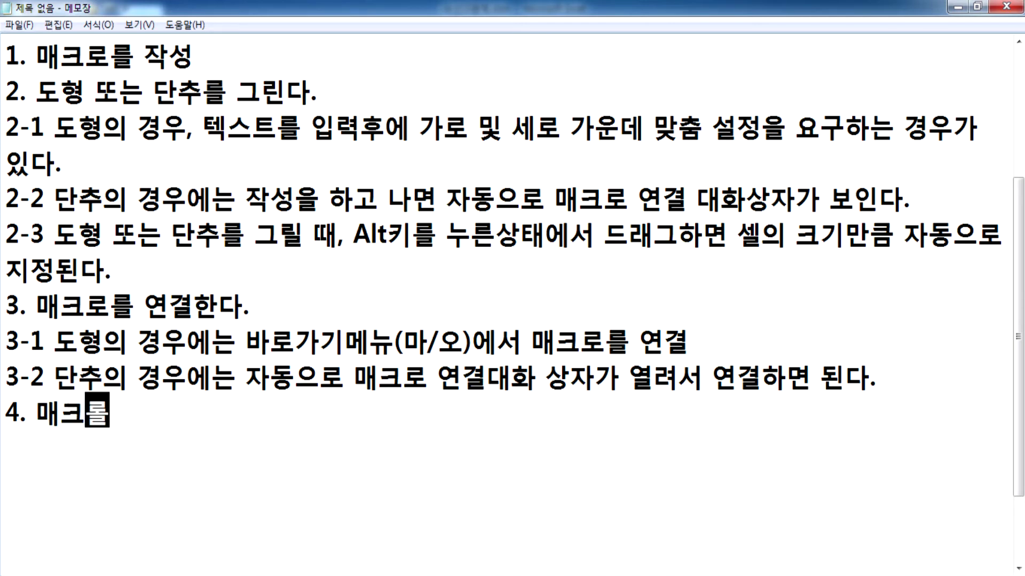
pyautogui.write('를 완')
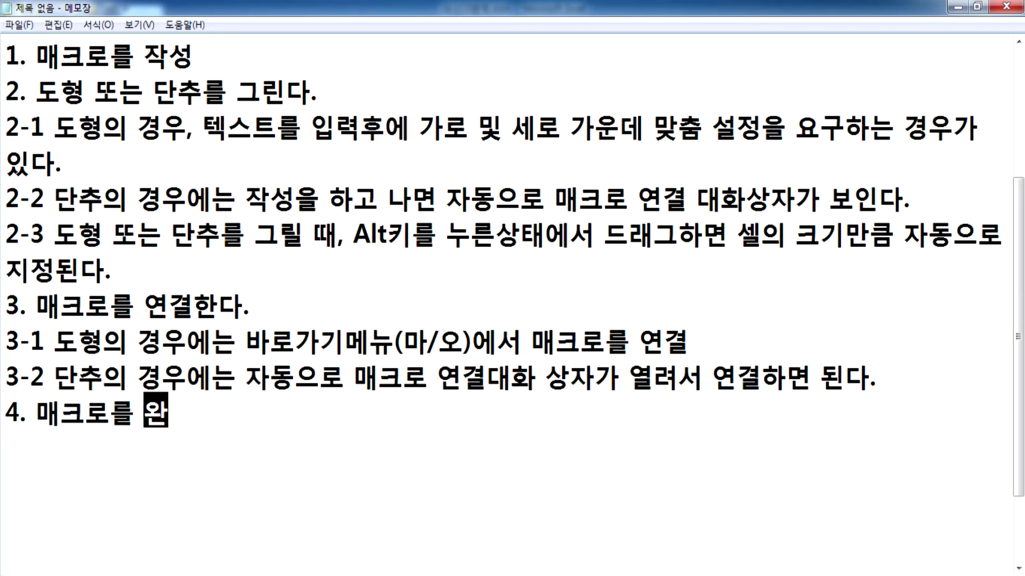
pyautogui.write('성 또는 실패')
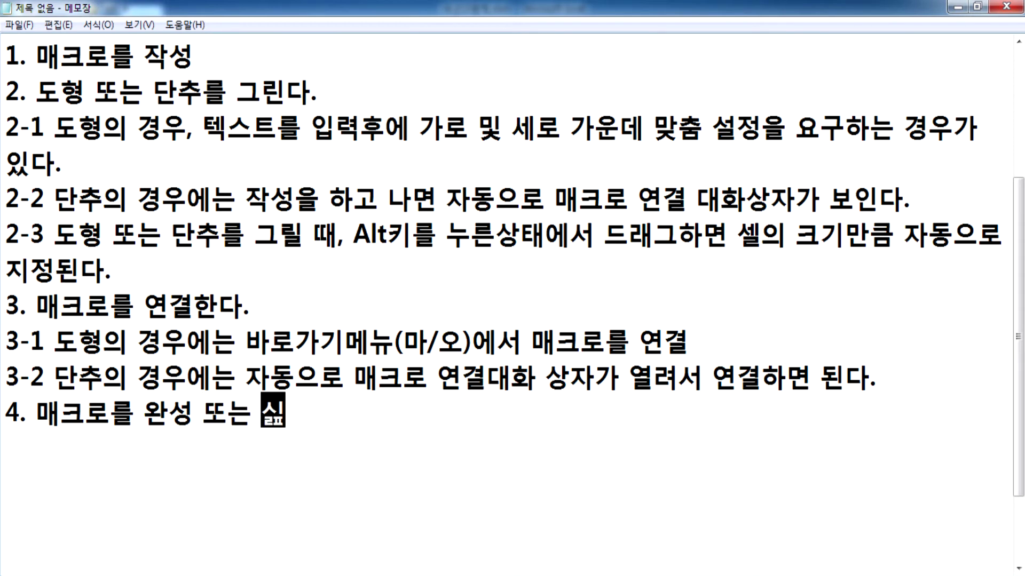
pyautogui.write('하는')
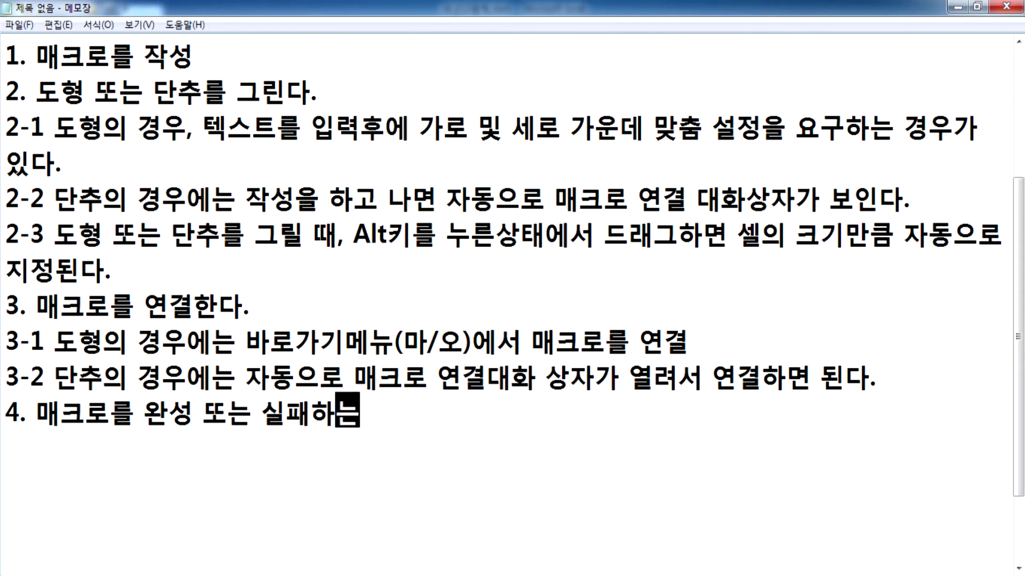
pyautogui.write(' 경우에 ')
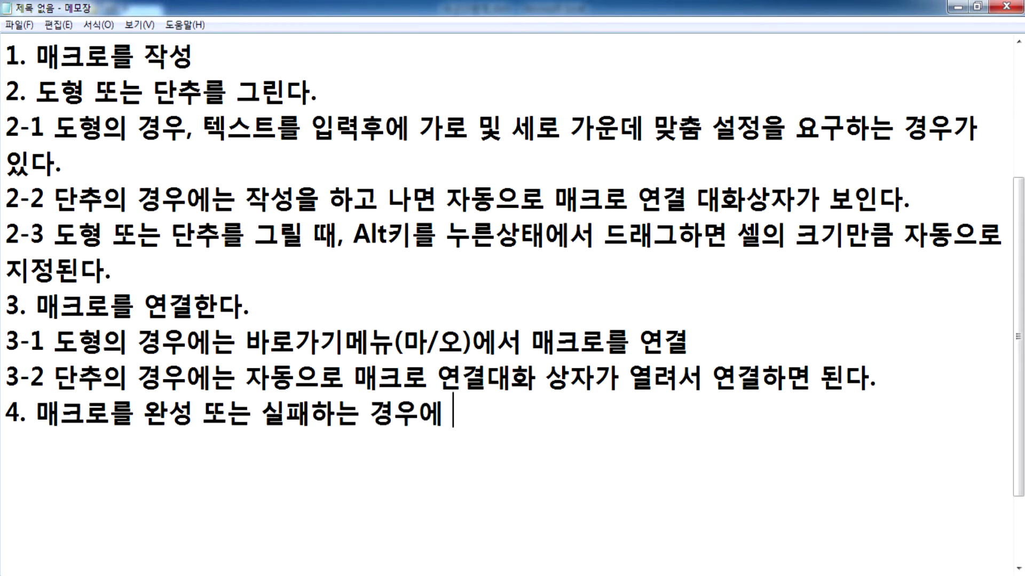
pyautogui.write('바ㄴ드시')
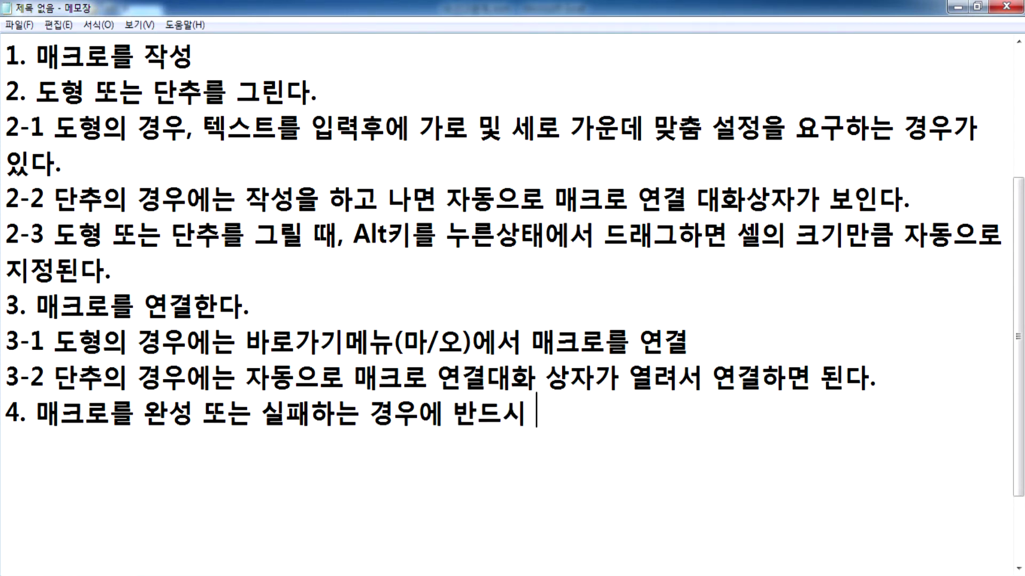
# Step: Switch to the Excel workbook and bring up the developer tools containing the macro commands
pyautogui.hotkey('alt', 'Tab')
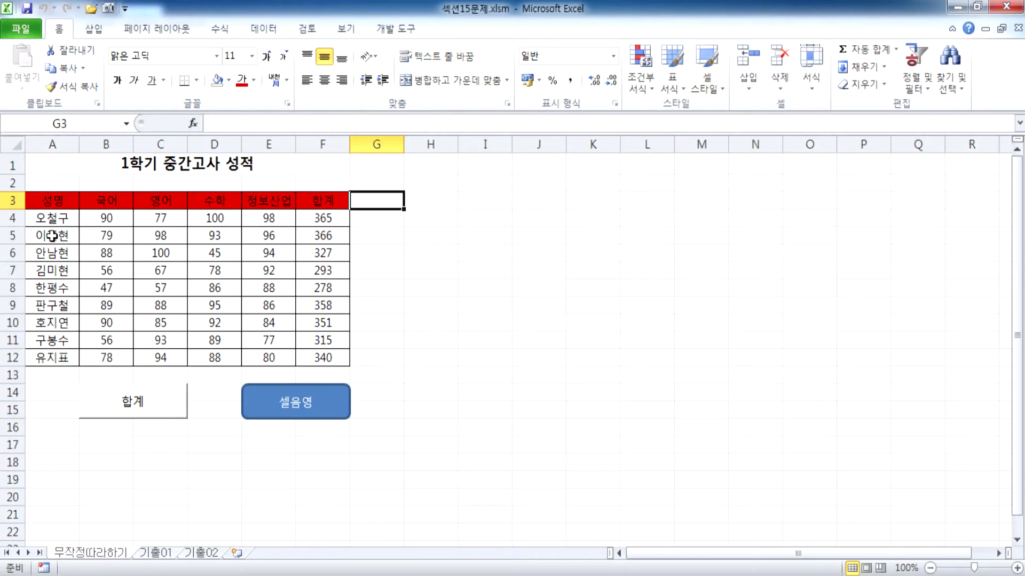
pyautogui.click(395, 28)
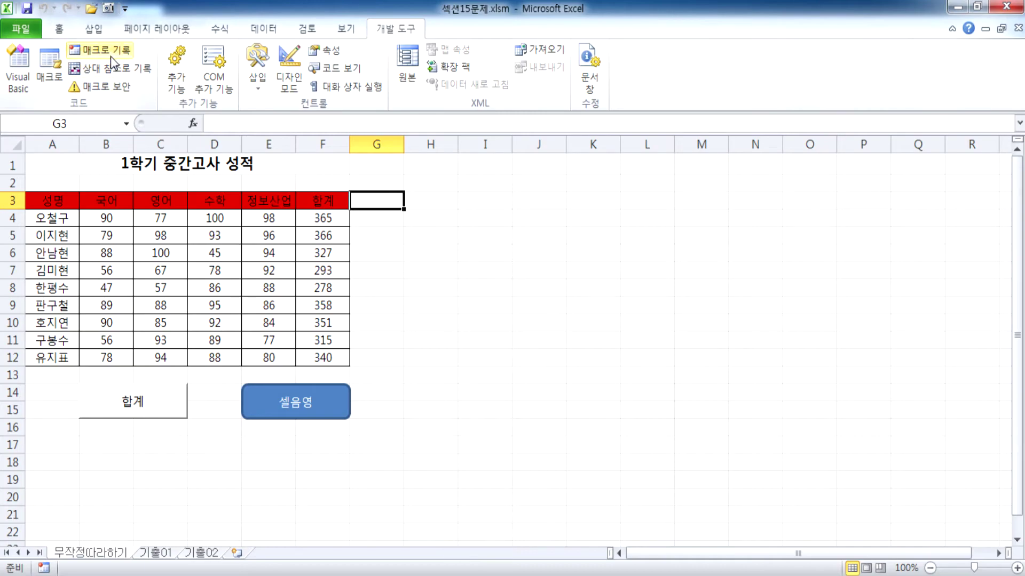
# Step: Switch to Notepad and complete note 4 with the text "기록 중지"버튼을 눌러서 마무리한다
pyautogui.hotkey('alt', 'Tab')
pyautogui.write('"기록 중지"')
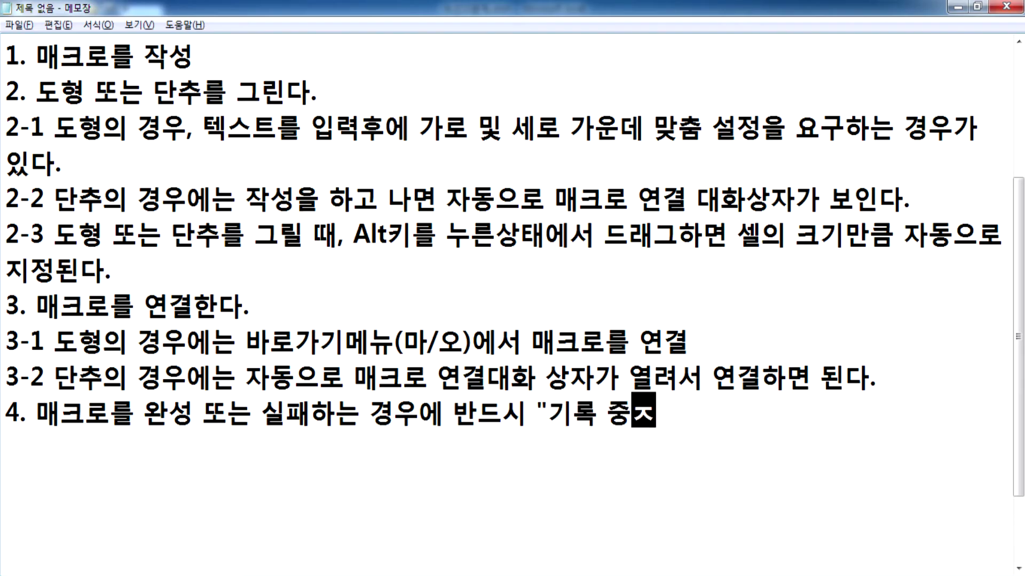
pyautogui.write('버튼을 누')
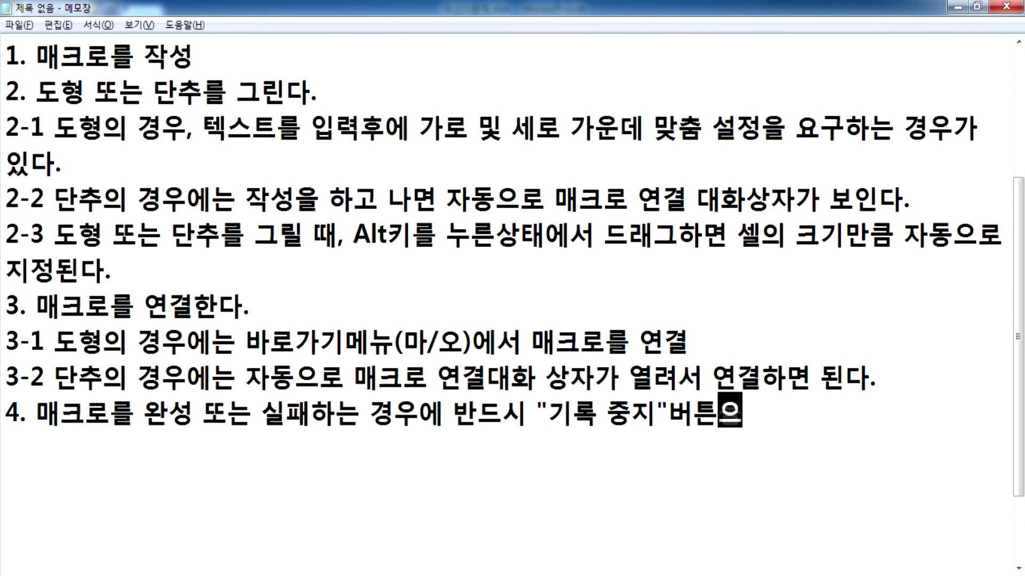
pyautogui.write('ㄹ러서 마무')
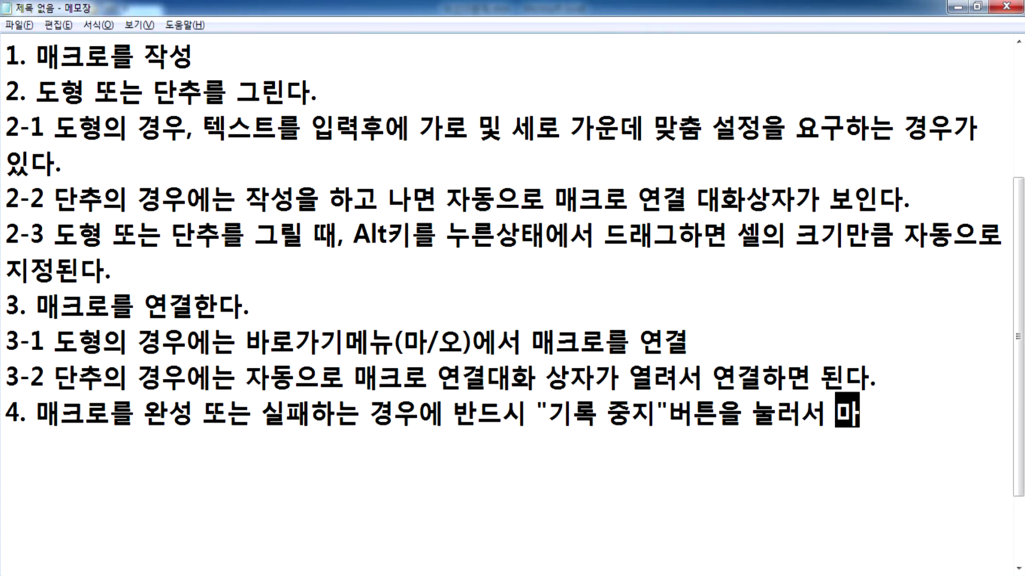
pyautogui.write('리한다.')
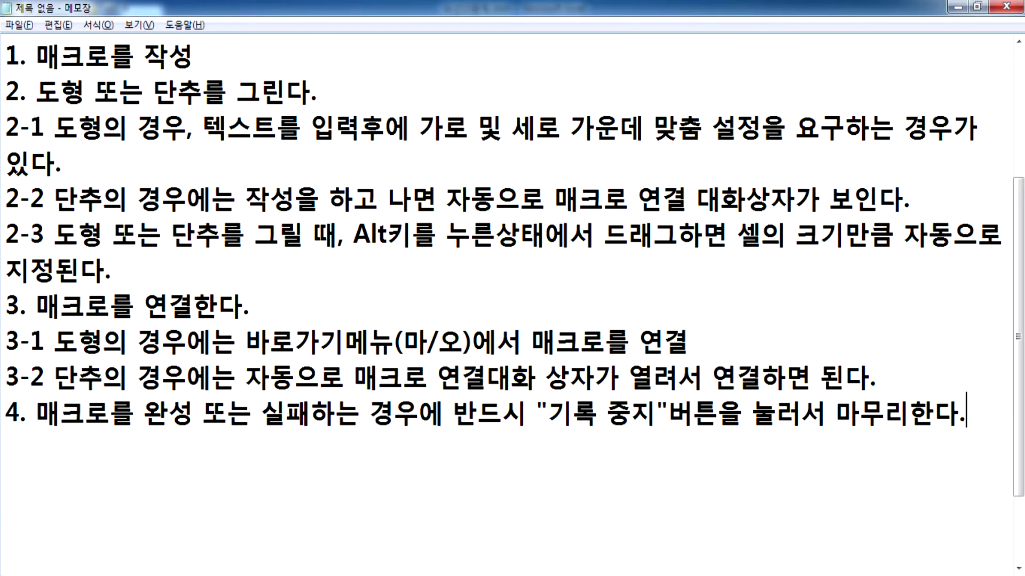
pyautogui.press('Return')
pyautogui.scroll(1, 545, 344)
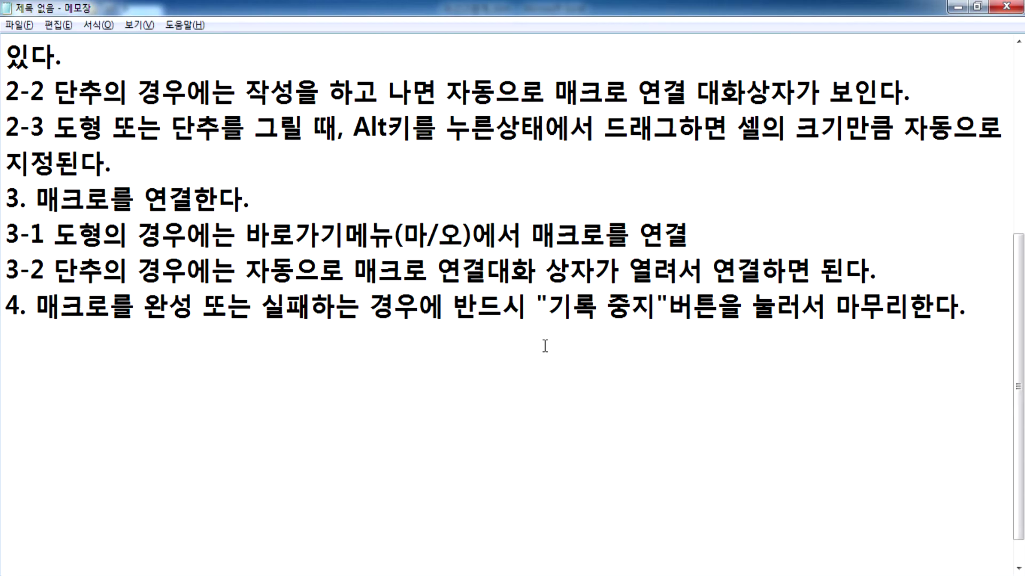
# Step: Switch back to the Excel workbook and open the 기출01 sheet
pyautogui.hotkey('alt', 'Tab')
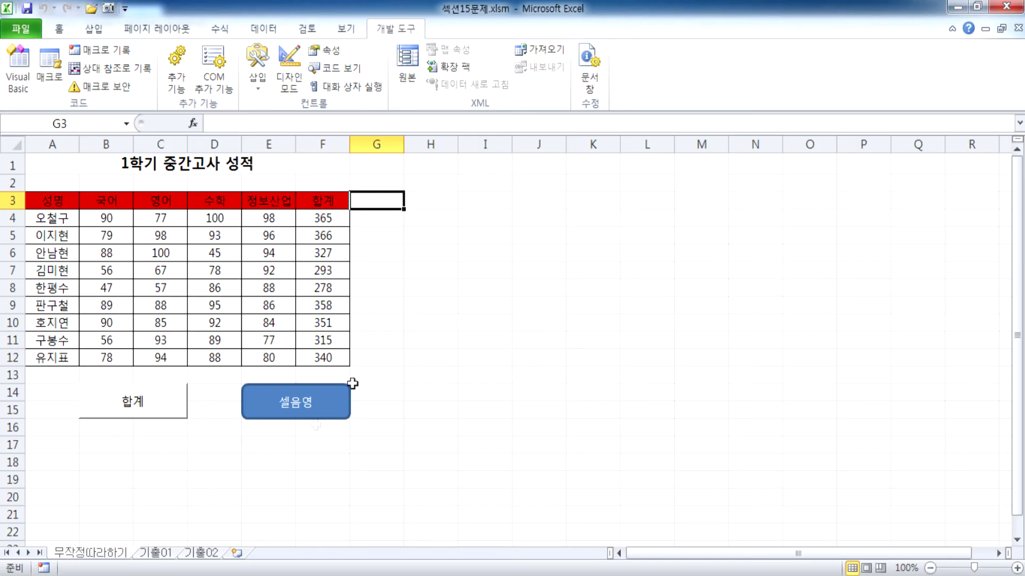
pyautogui.click(152, 555)
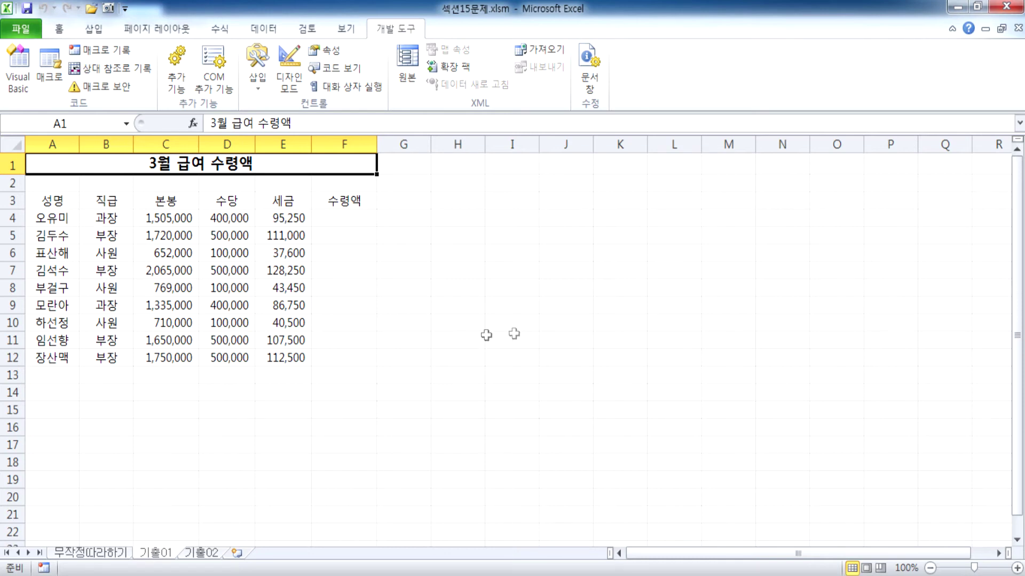
pyautogui.click(333, 221)
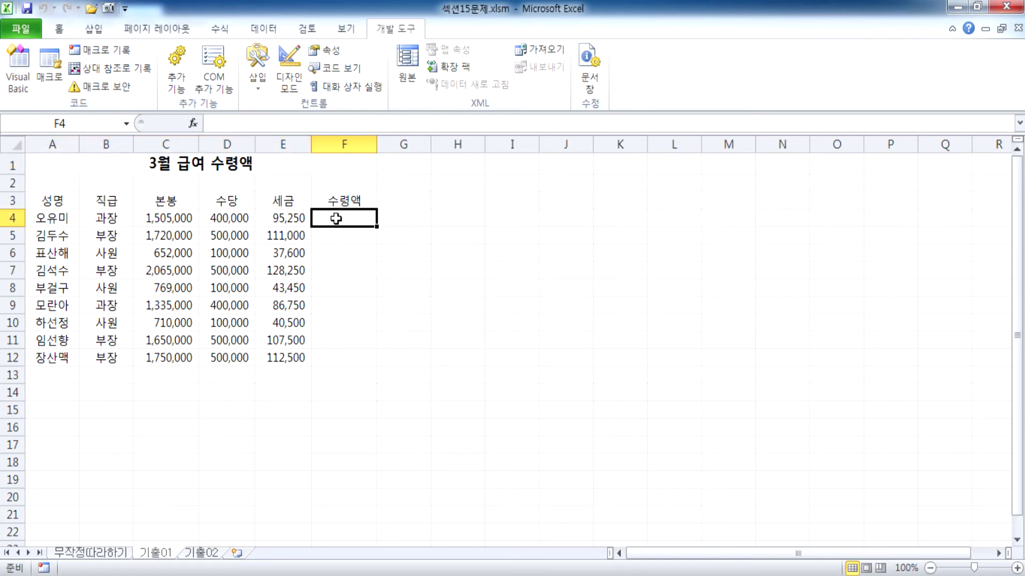
pyautogui.click(250, 168)
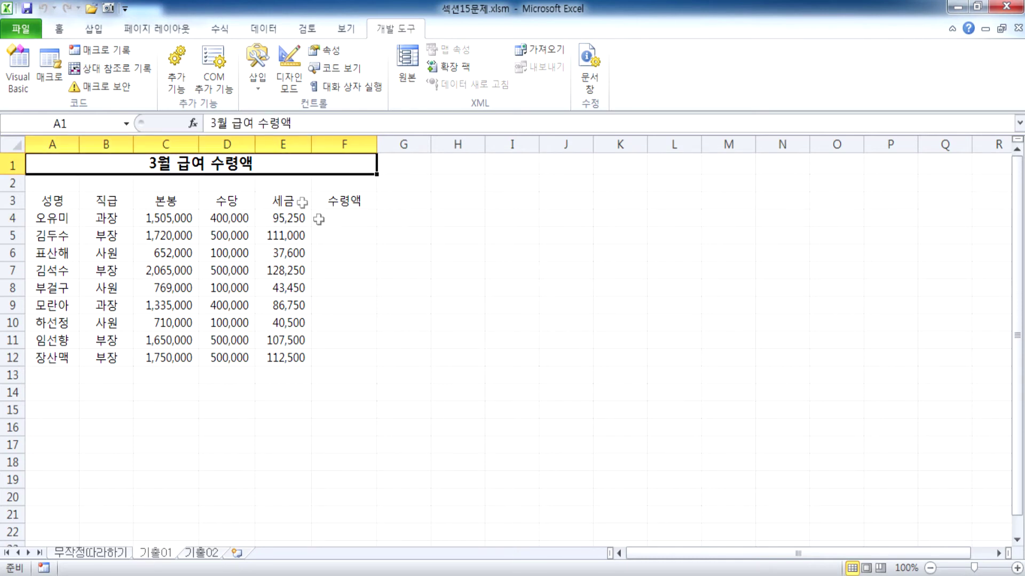
# Step: Enter a trial formula =C4+D4-E4 in cell F4 to calculate the first 수령액
pyautogui.click(363, 216)
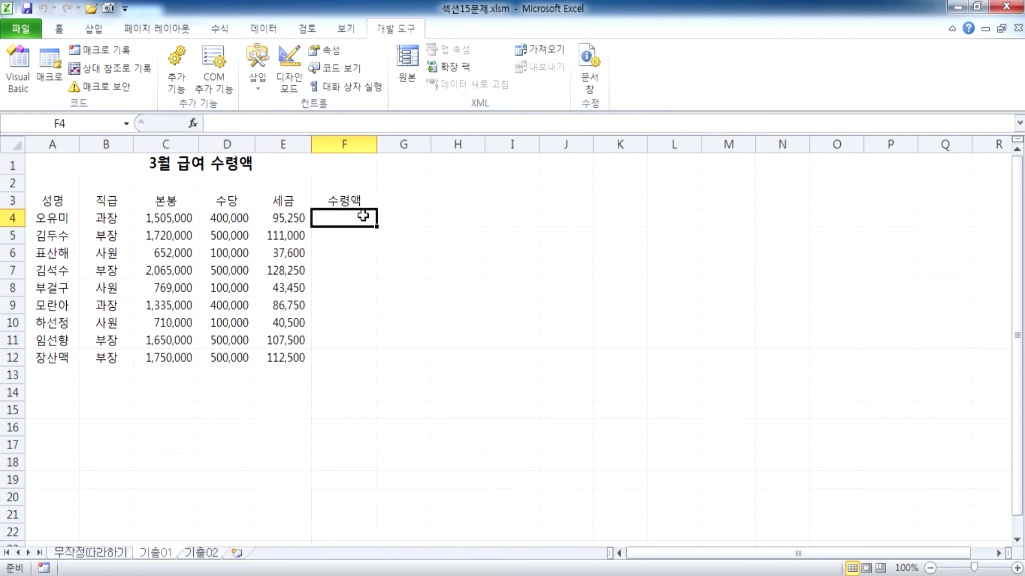
pyautogui.write('=')
pyautogui.click(178, 224)
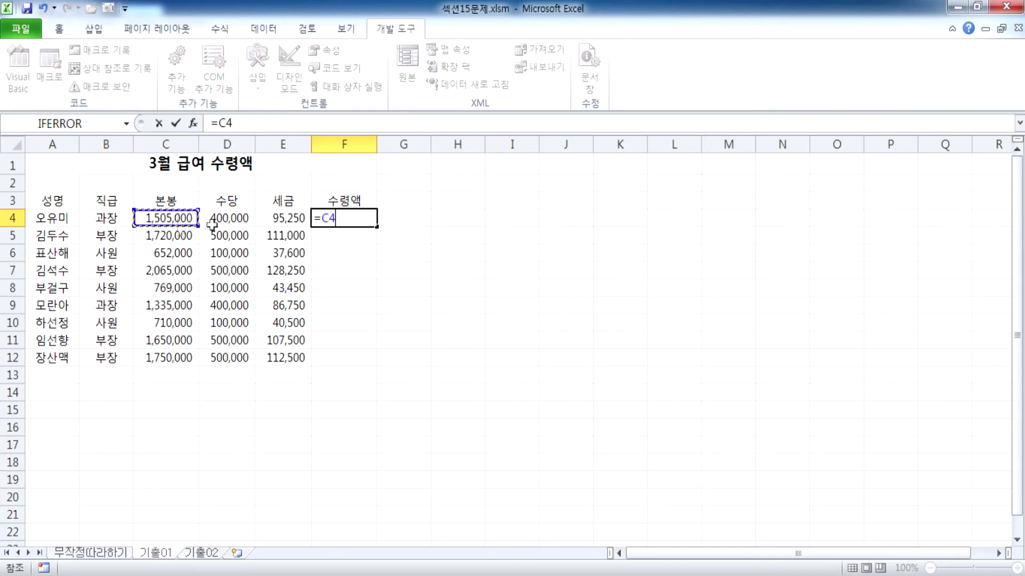
pyautogui.write('+')
pyautogui.click(256, 214)
pyautogui.click(252, 213)
pyautogui.write('-')
pyautogui.click(255, 212)
pyautogui.press('Return')
pyautogui.press('Up')
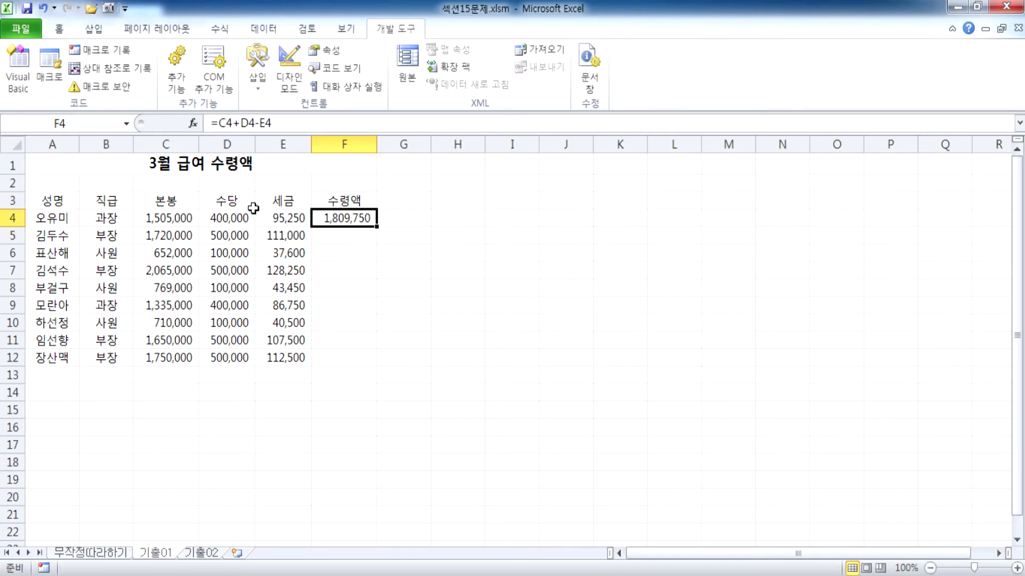
# Step: Fill the trial formula down through F12 and clear the contents of F4:F13
pyautogui.moveTo(377, 226); pyautogui.dragTo(371, 362)
pyautogui.click(362, 372)
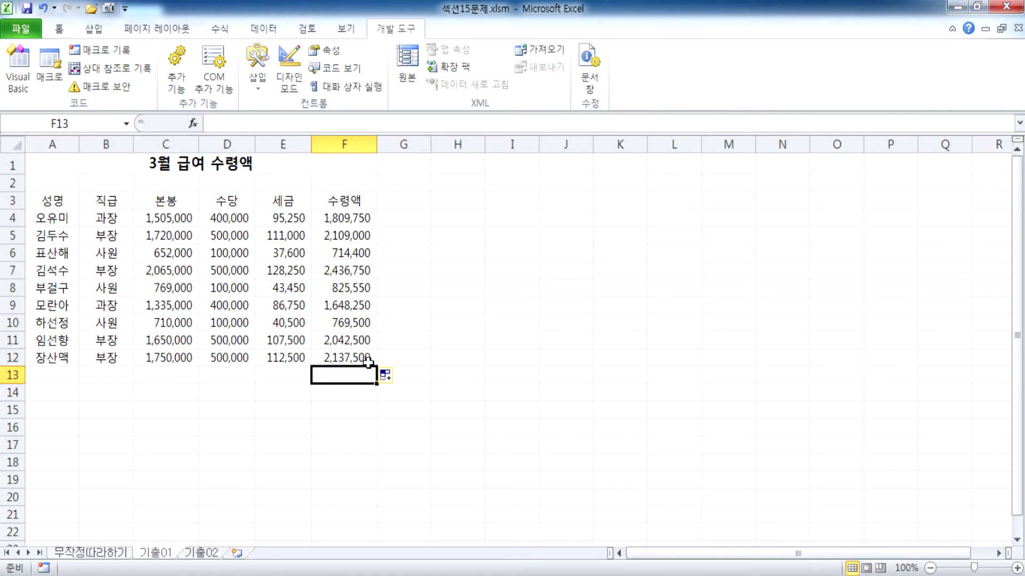
pyautogui.moveTo(350, 219); pyautogui.dragTo(342, 368)
pyautogui.press('Delete')
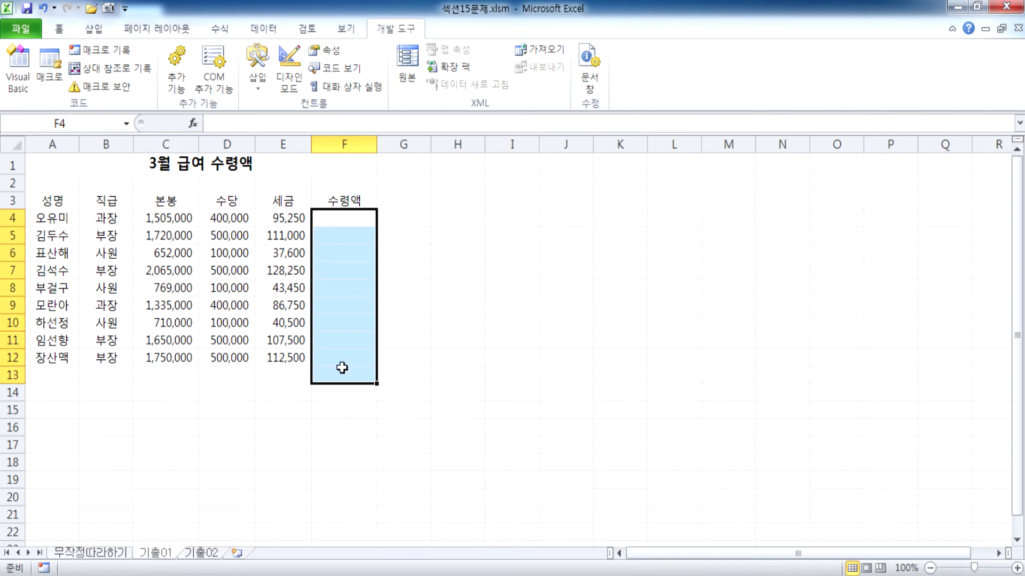
# Step: Draw a form control button that exactly covers cells B14:B15
pyautogui.click(92, 393)
pyautogui.moveTo(92, 393); pyautogui.dragTo(85, 411)
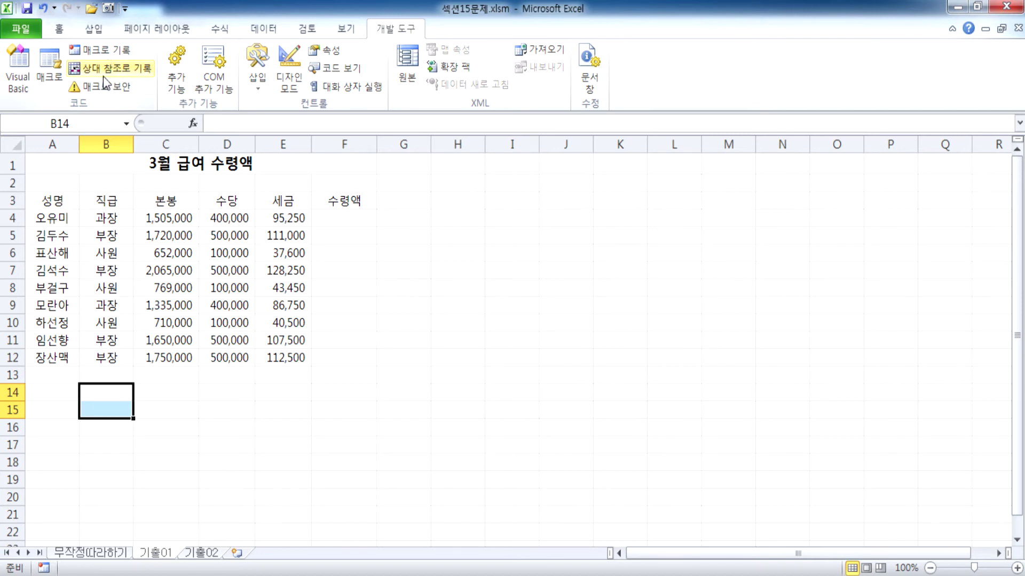
pyautogui.click(260, 80)
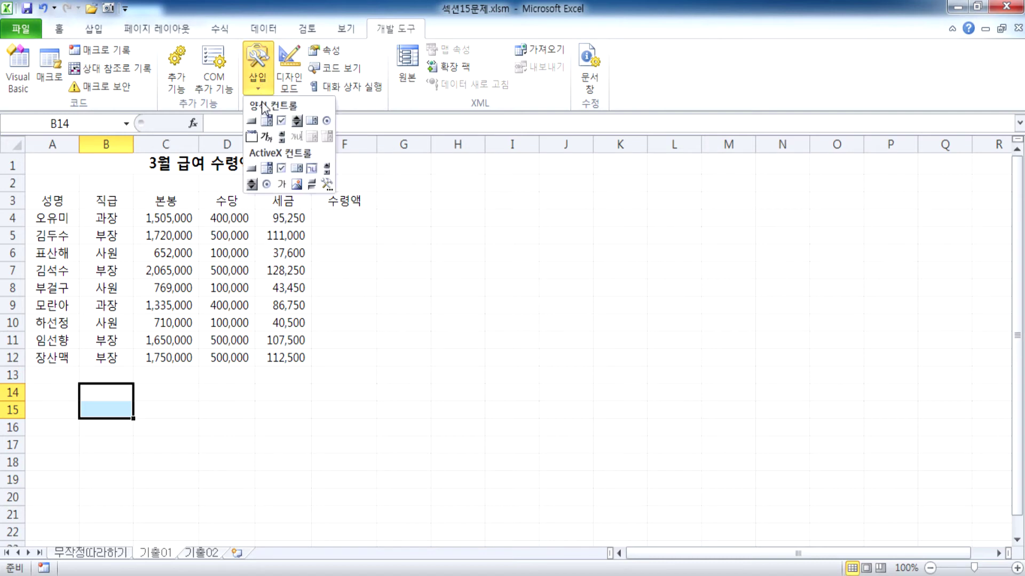
pyautogui.click(252, 121)
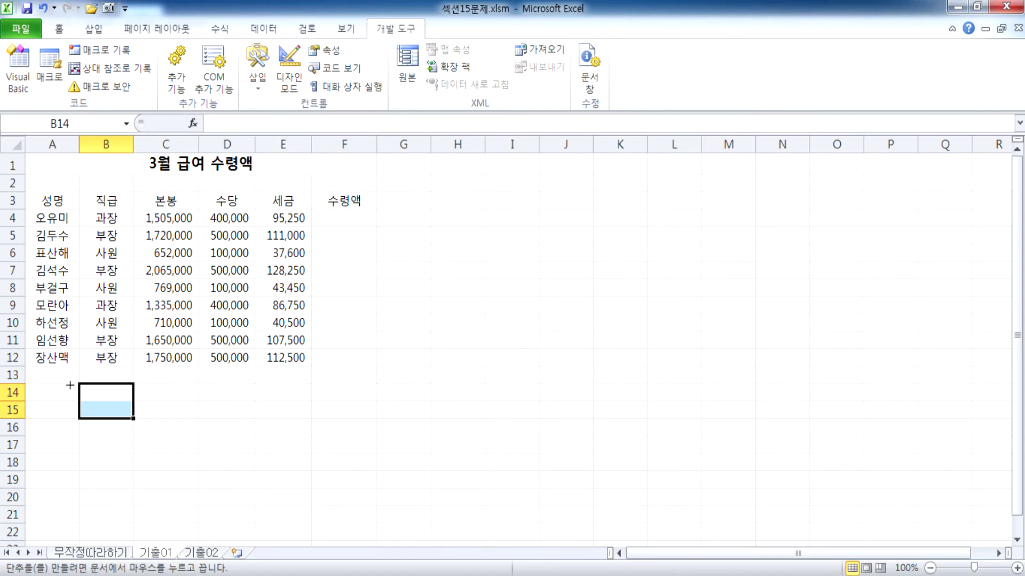
pyautogui.moveTo(79, 384); pyautogui.dragTo(121, 417)
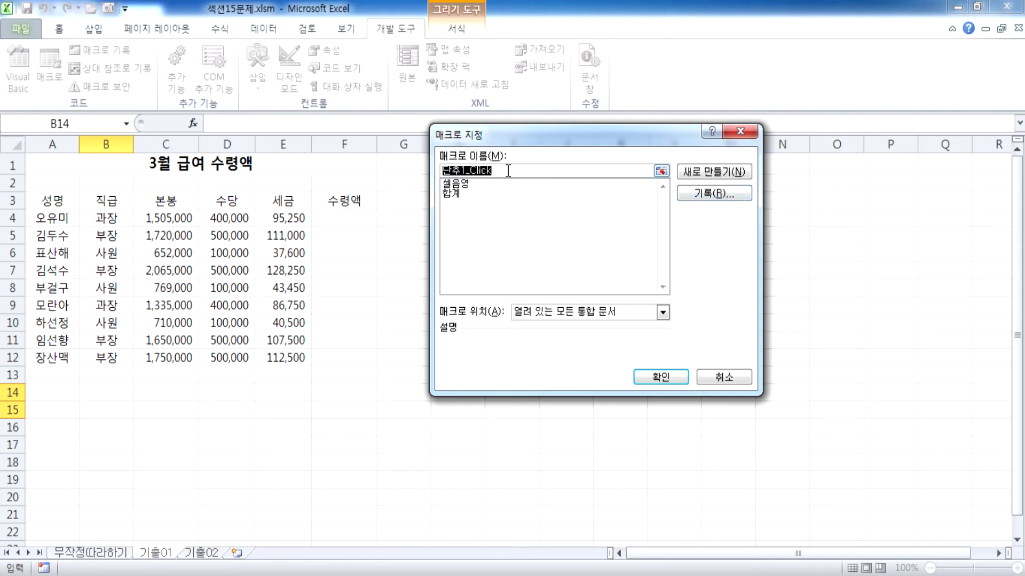
# Step: Start recording a new macro named 수령액 for the button, stored in the current workbook
pyautogui.click(723, 196)
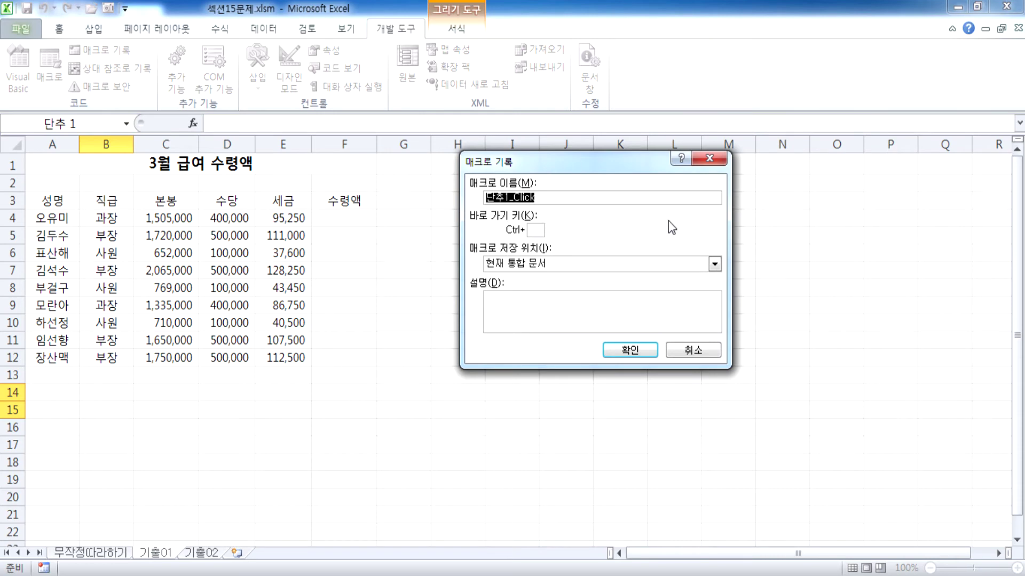
pyautogui.write('수령액')
pyautogui.click(649, 350)
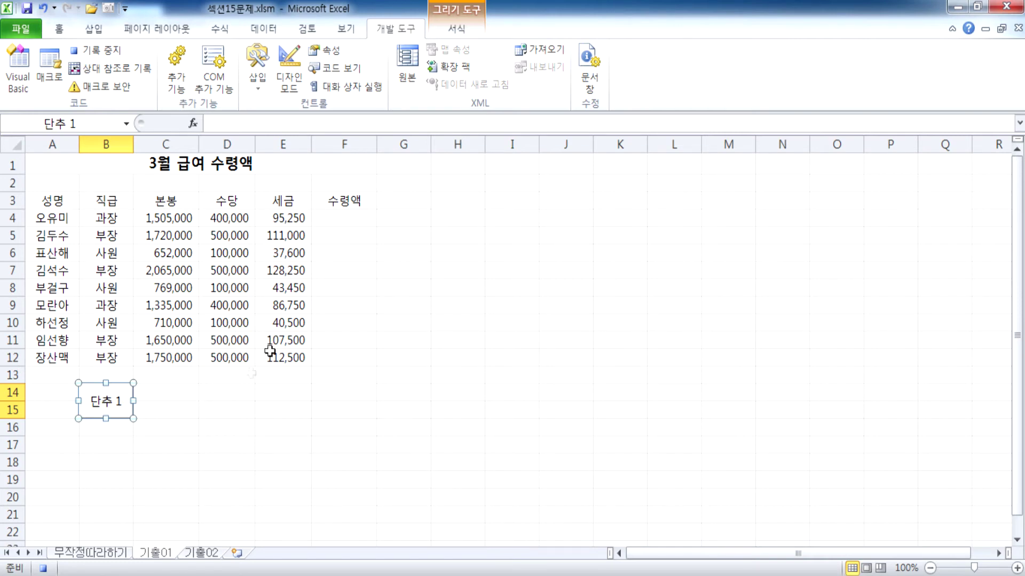
# Step: Enter the formula =C4+D4-E4 in cell F4 while the macro is recording
pyautogui.click(339, 221)
pyautogui.write('=')
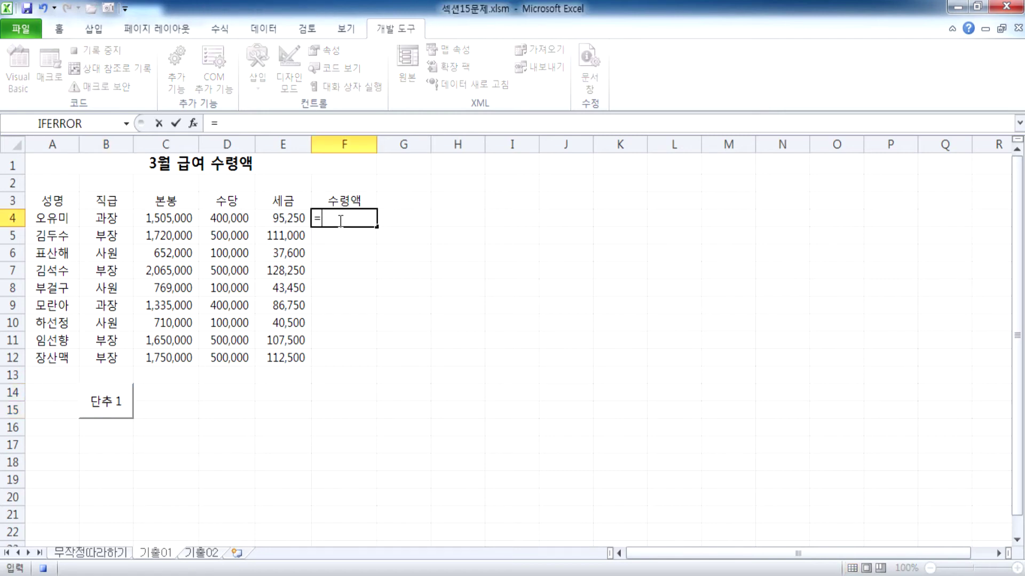
pyautogui.click(149, 219)
pyautogui.write('+')
pyautogui.click(219, 218)
pyautogui.write('-')
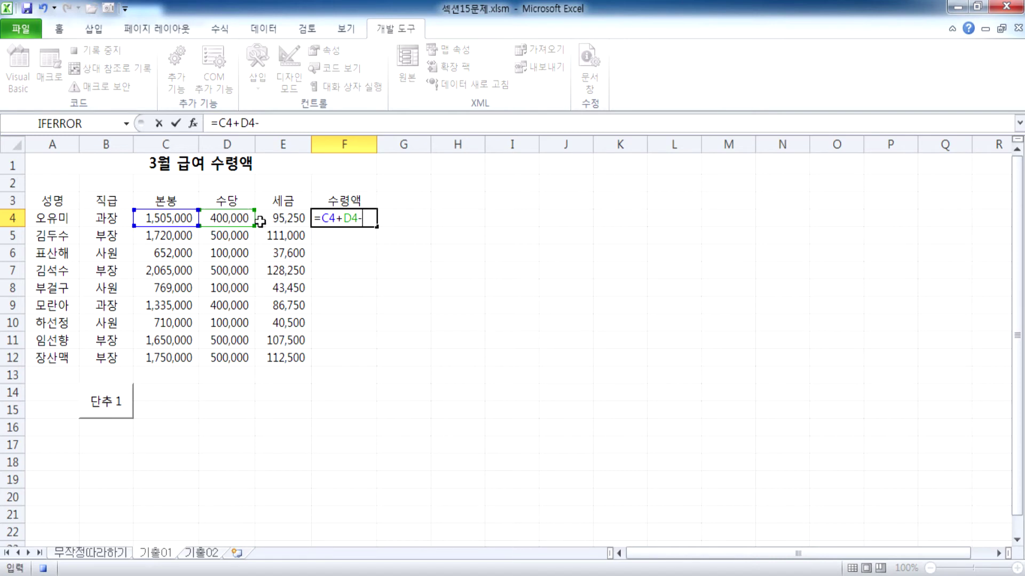
pyautogui.click(280, 218)
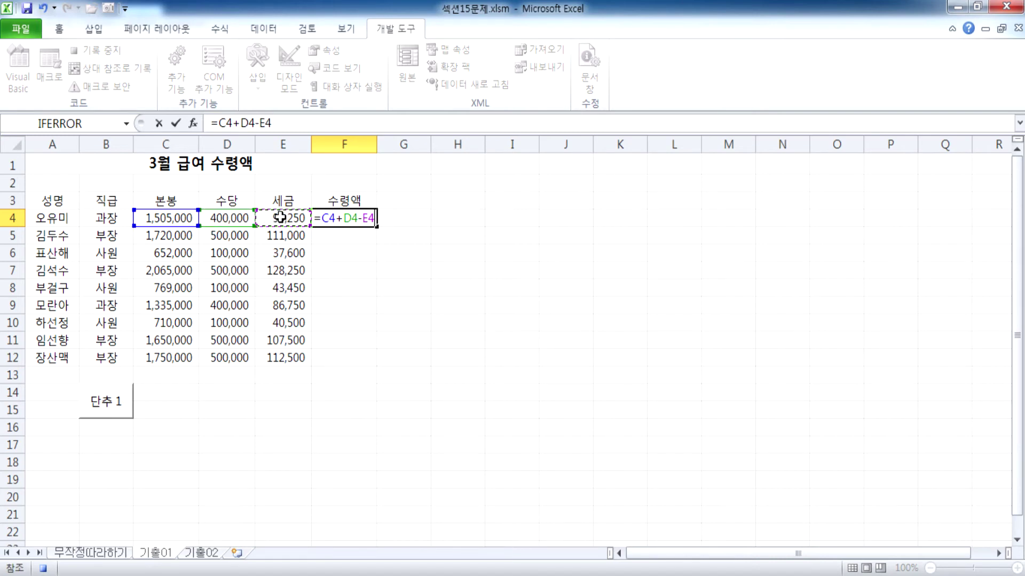
pyautogui.press('Return')
# Step: Fill the F4 formula down through F12 and stop the macro recording
pyautogui.click(358, 219)
pyautogui.moveTo(378, 227); pyautogui.dragTo(377, 368)
pyautogui.click(343, 377)
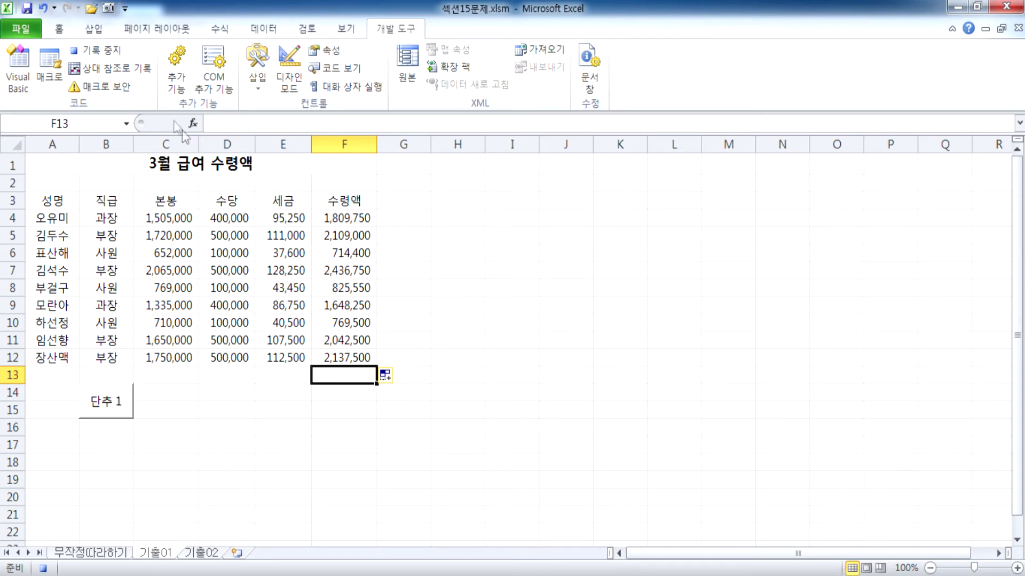
pyautogui.click(99, 53)
# Step: Clear the 수령액 results from F4 downward and run the recorded macro with the worksheet button
pyautogui.moveTo(347, 218); pyautogui.dragTo(346, 393)
pyautogui.press('Delete')
pyautogui.click(458, 410)
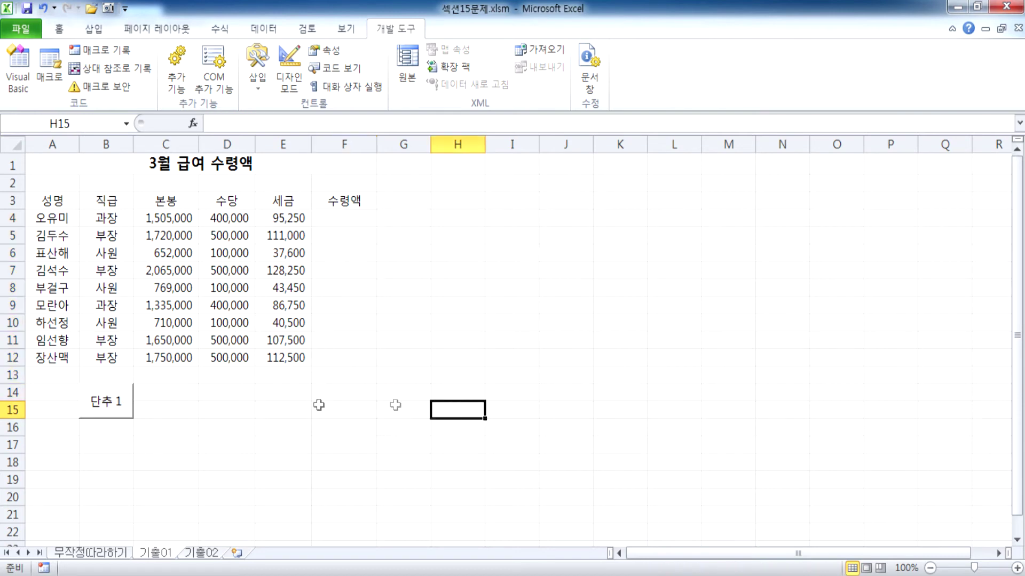
pyautogui.click(107, 411)
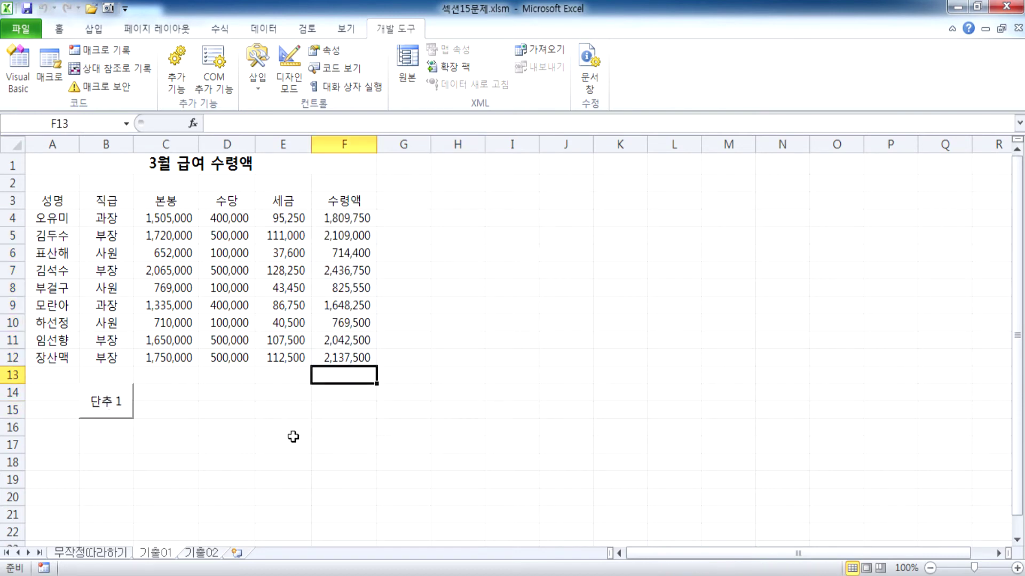
# Step: Change the label of the macro button to 수령액
pyautogui.rightClick(108, 411)
pyautogui.press('Escape')
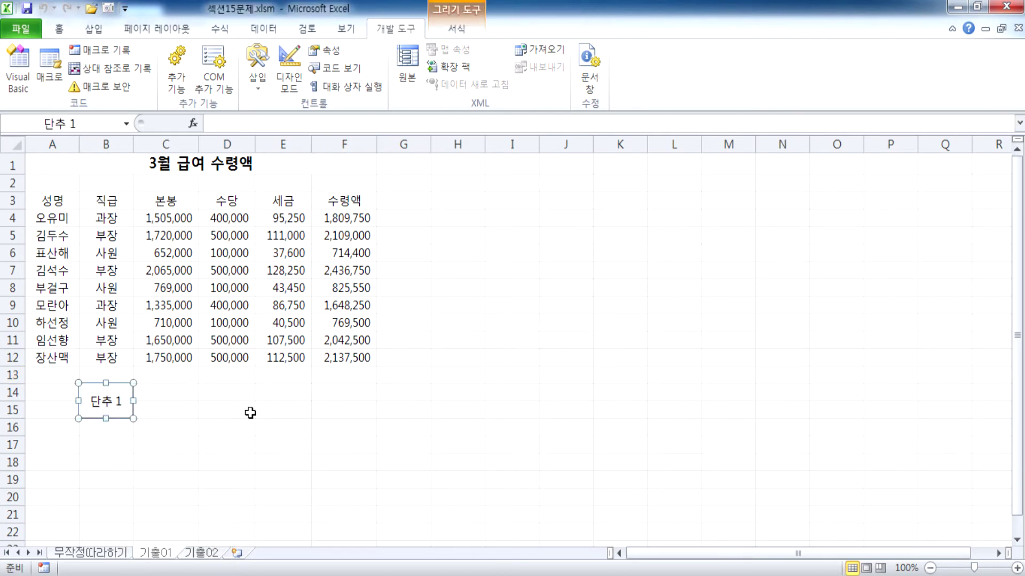
pyautogui.write('수ㅠㄹ')
pyautogui.press('BackSpace')
pyautogui.press('BackSpace')
pyautogui.press('BackSpace')
pyautogui.write('수령애')
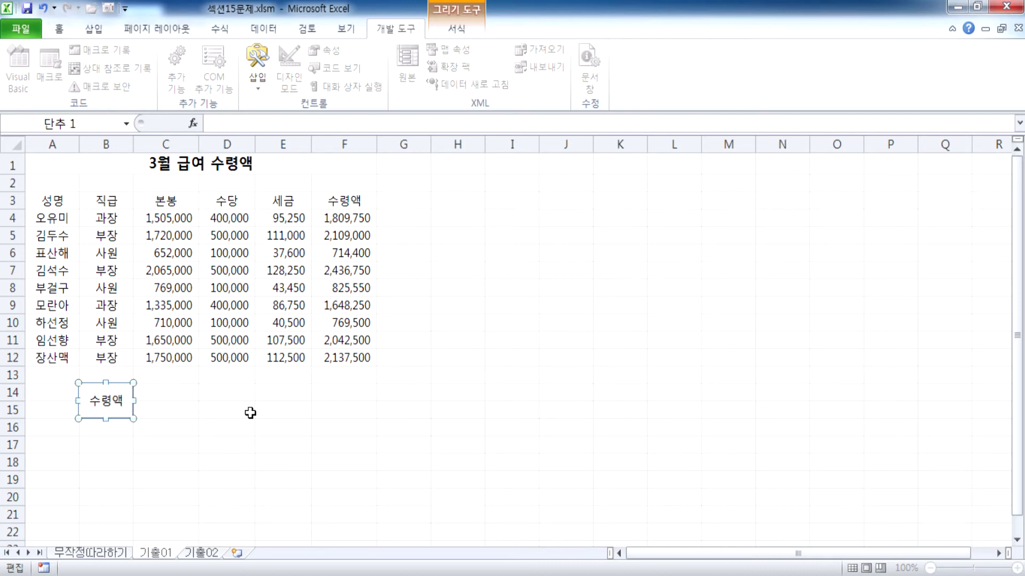
pyautogui.click(273, 424)
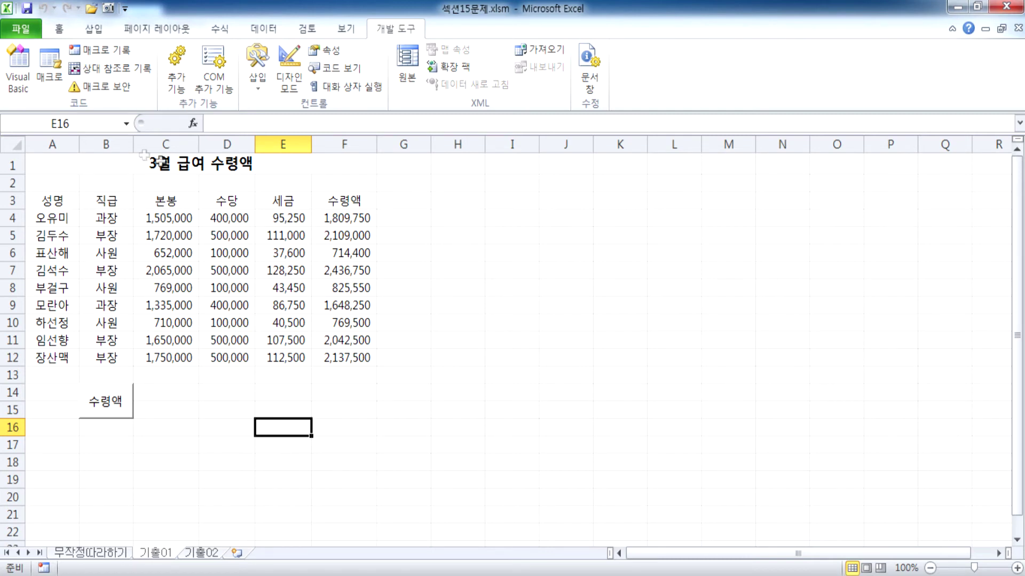
# Step: Start recording a second macro named 수령액2 in the current workbook
pyautogui.click(88, 167)
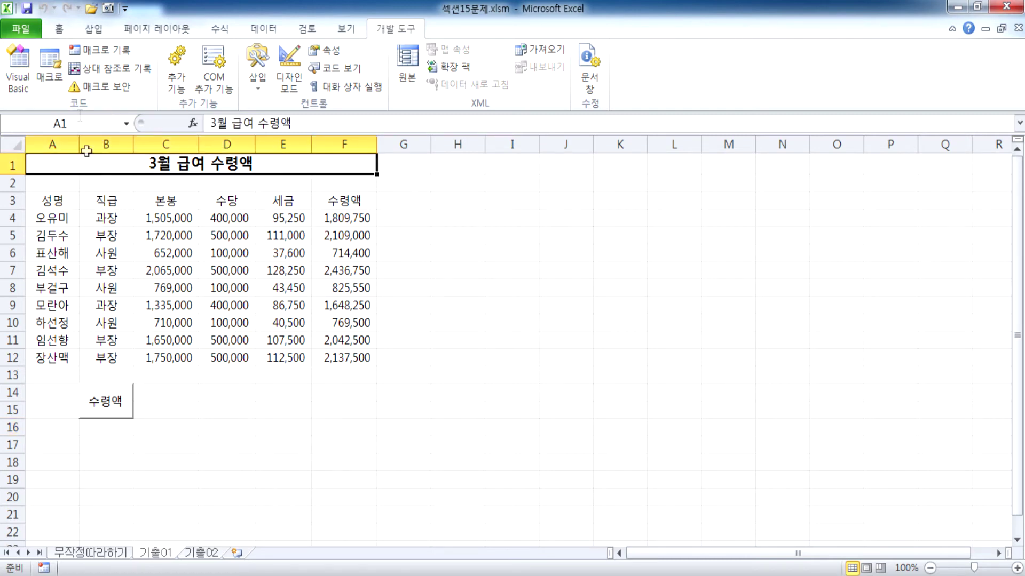
pyautogui.click(101, 50)
pyautogui.write('술령액')
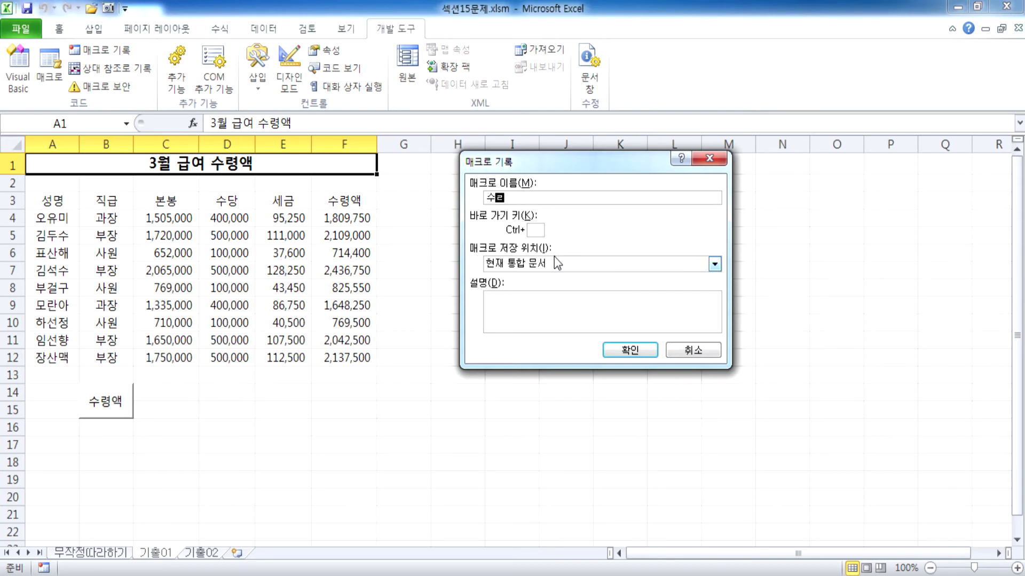
pyautogui.write('2')
pyautogui.click(614, 344)
# Step: Enter the formula =C4+D4-E4 in cell G4 as part of the second macro
pyautogui.click(401, 220)
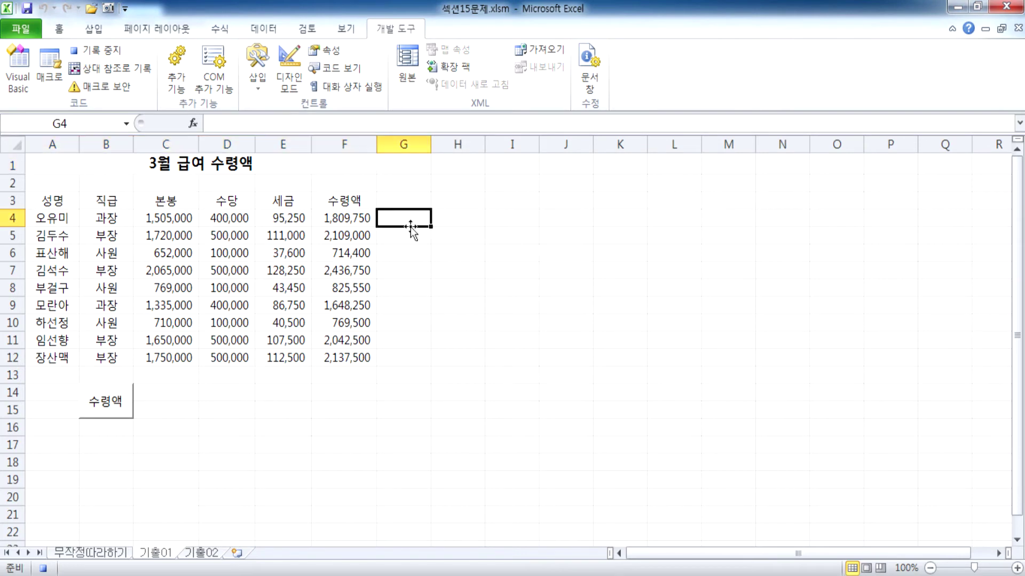
pyautogui.write('=')
pyautogui.click(152, 220)
pyautogui.write('+')
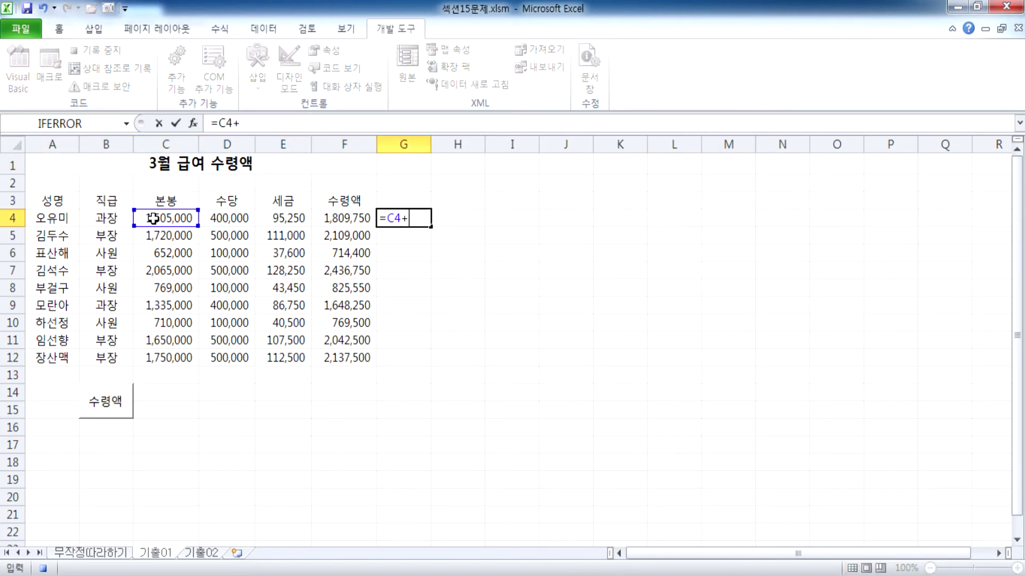
pyautogui.click(214, 218)
pyautogui.write('-')
pyautogui.click(293, 219)
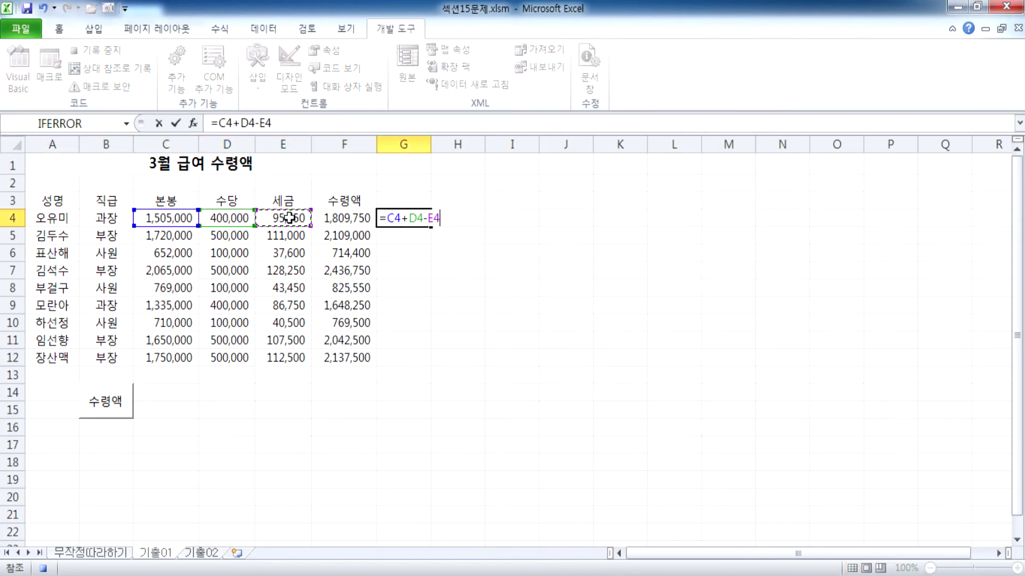
pyautogui.press('Return')
# Step: Fill the G4 formula down through G12
pyautogui.click(432, 223)
pyautogui.moveTo(442, 227); pyautogui.dragTo(420, 374)
pyautogui.click(420, 374)
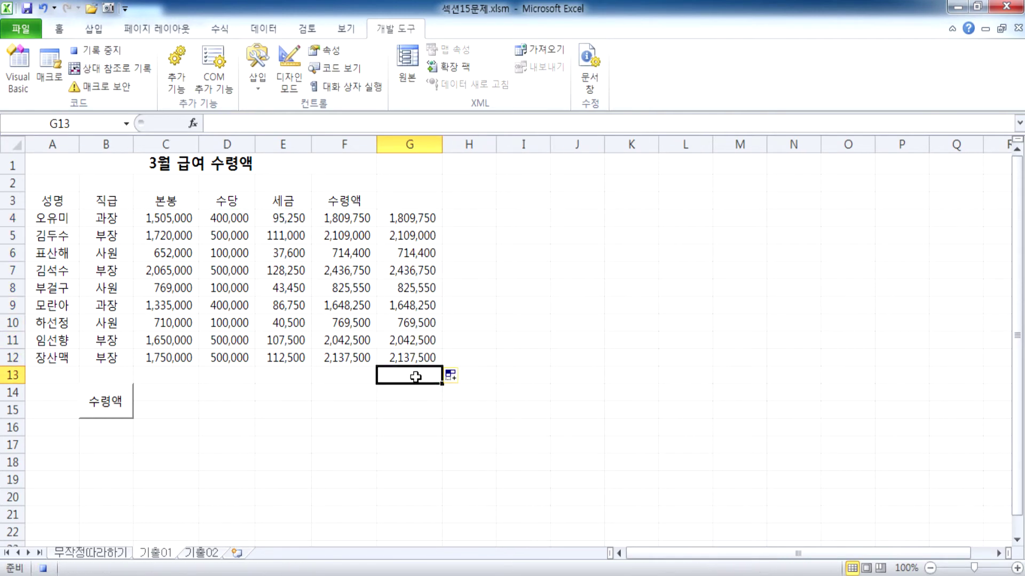
# Step: Stop the macro recording and draw a form-control button over I4:I5 assigned to the 수령액2 macro
pyautogui.click(109, 52)
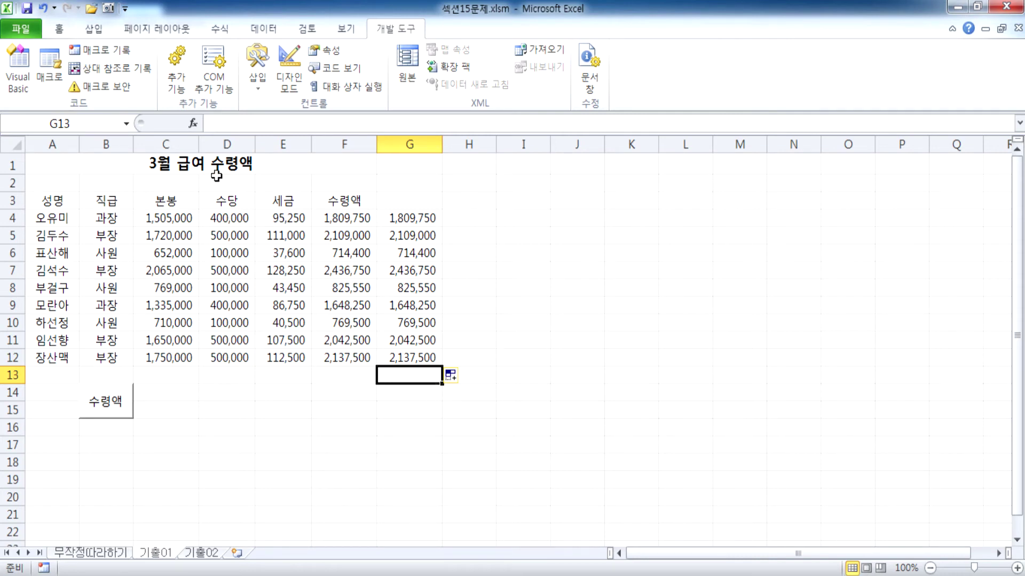
pyautogui.click(258, 77)
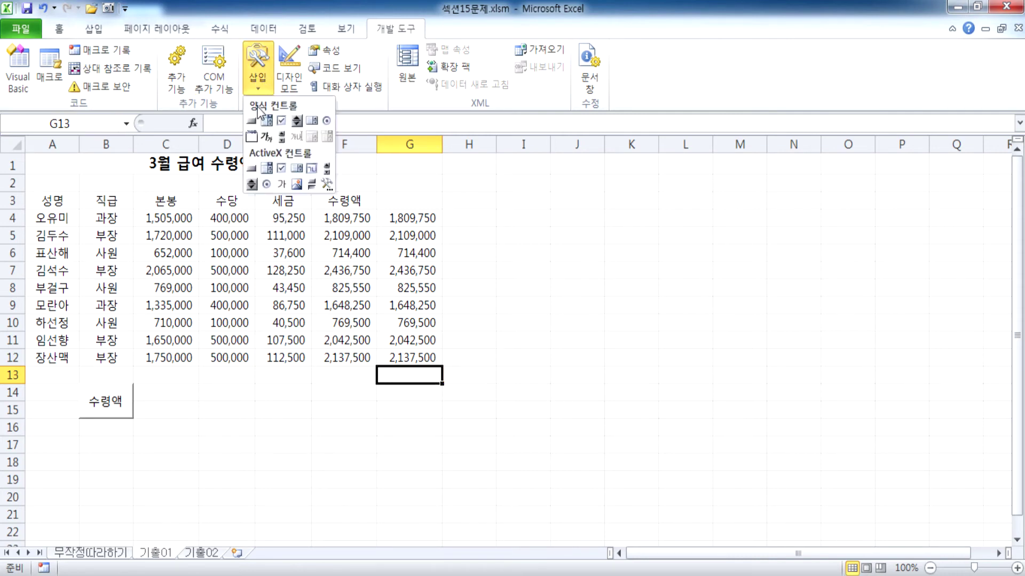
pyautogui.click(251, 118)
pyautogui.moveTo(494, 207); pyautogui.dragTo(552, 247)
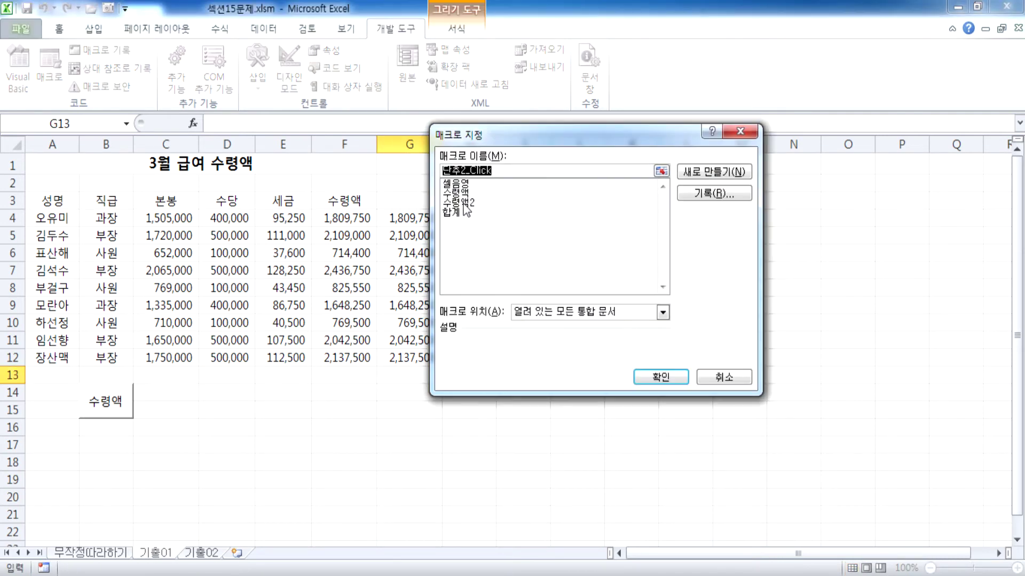
pyautogui.click(466, 203)
pyautogui.click(637, 378)
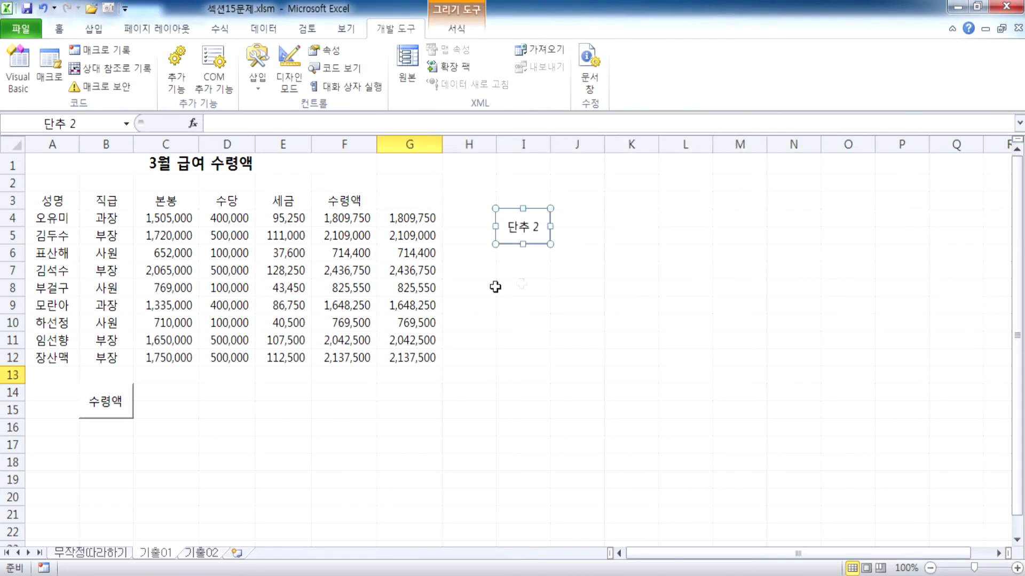
# Step: Label the new button in column I as 수령액2
pyautogui.write('수령')
pyautogui.write('액')
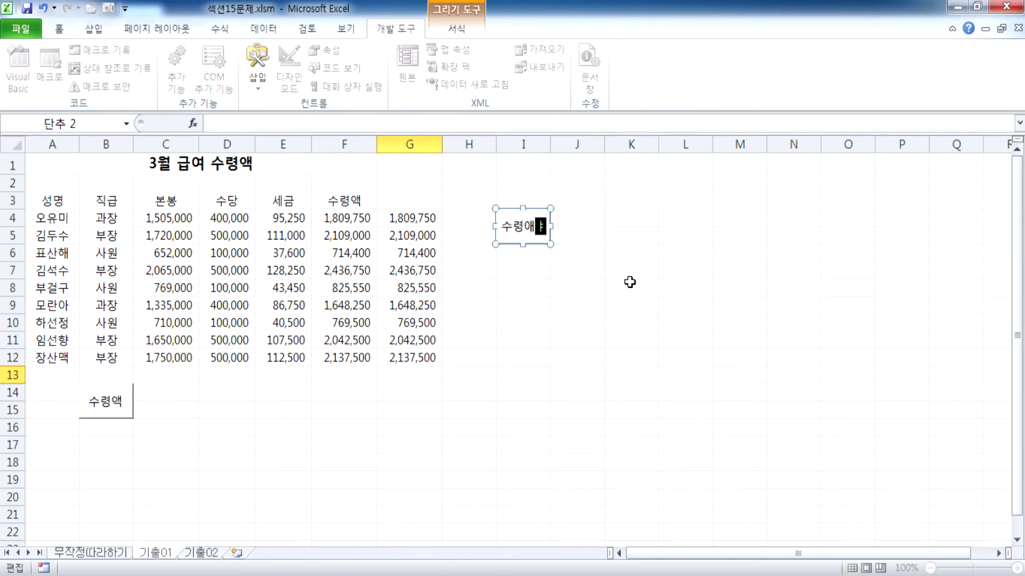
pyautogui.write('2')
pyautogui.click(596, 358)
# Step: Clear G4:G12 and run the second macro with the 수령액2 button to refill the range
pyautogui.moveTo(427, 219); pyautogui.dragTo(411, 357)
pyautogui.press('Delete')
pyautogui.moveTo(631, 392); pyautogui.dragTo(631, 375)
pyautogui.click(540, 239)
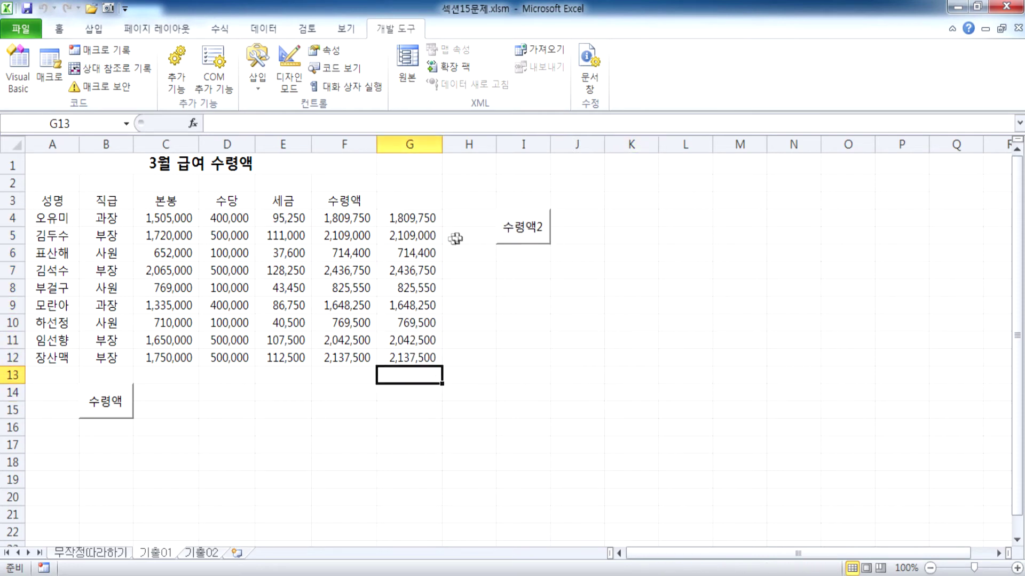
# Step: Clear F4:F12 and run the first macro with the 수령액 button to refill the range
pyautogui.moveTo(344, 217); pyautogui.dragTo(341, 358)
pyautogui.press('Delete')
pyautogui.click(122, 411)
pyautogui.click(355, 450)
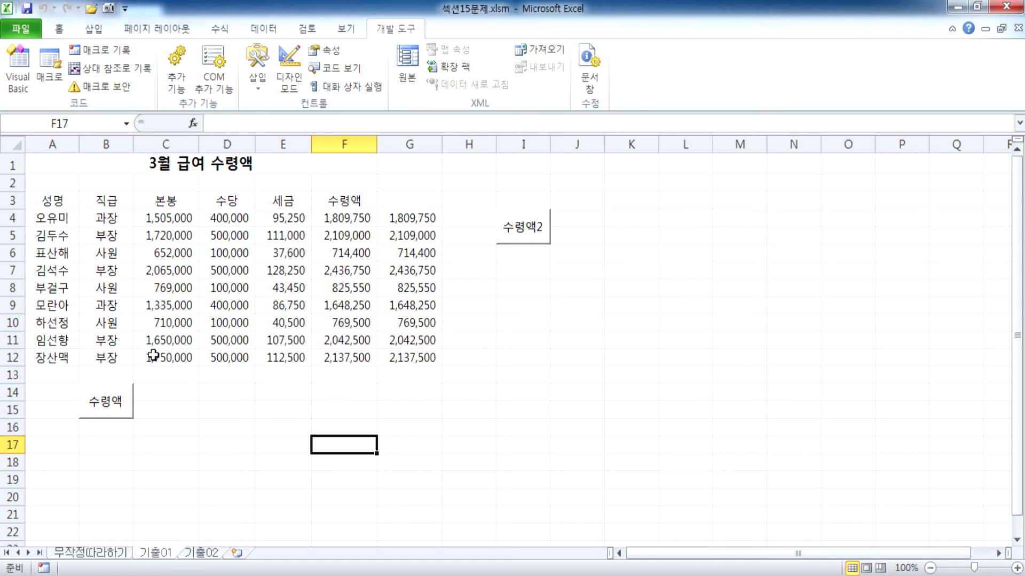
# Step: Open the macro assignment of the 수령액 button, try the name 수령액3, and reselect the existing 수령액 macro
pyautogui.rightClick(124, 400)
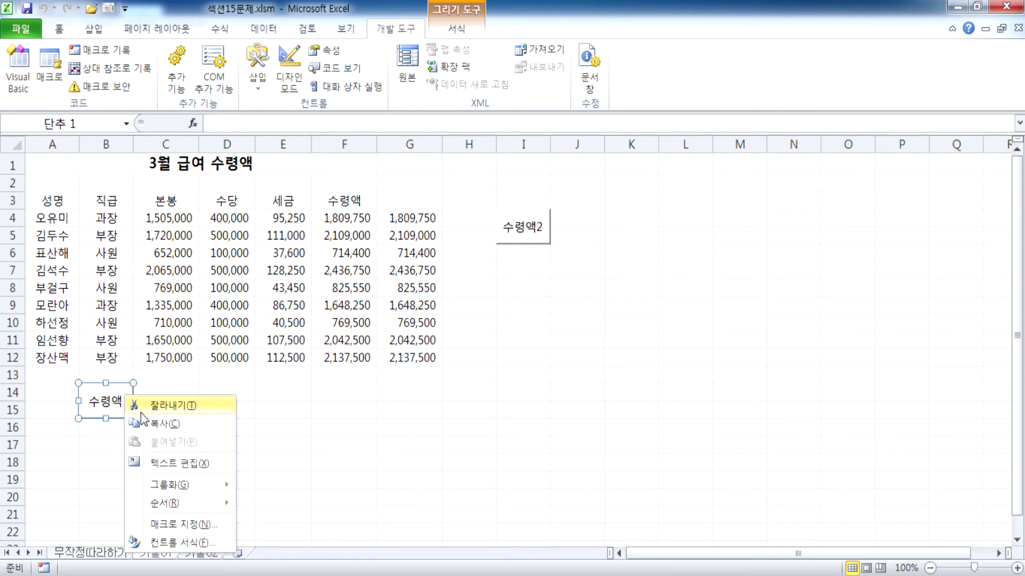
pyautogui.click(165, 525)
pyautogui.moveTo(235, 328); pyautogui.dragTo(677, 137)
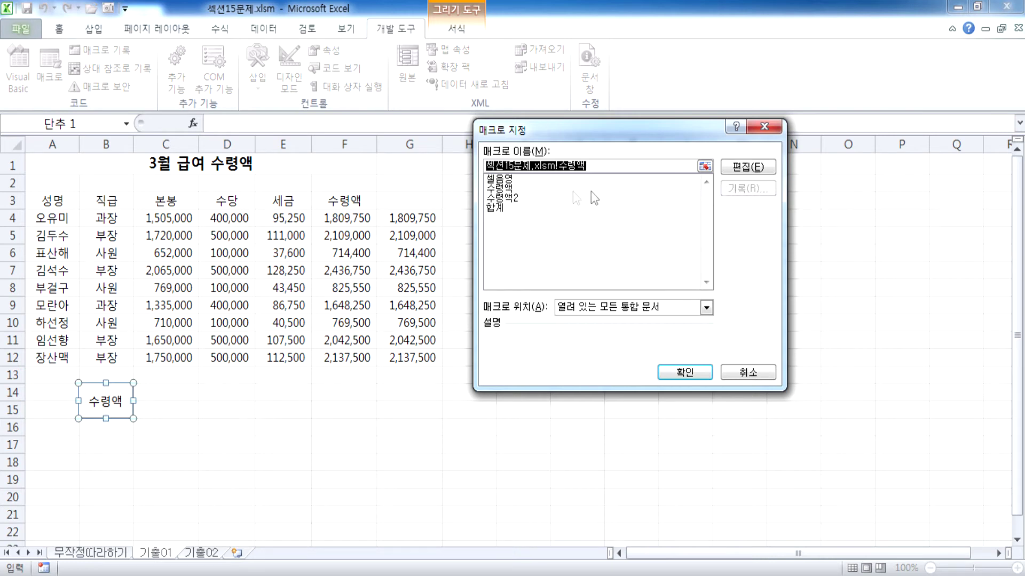
pyautogui.click(637, 190)
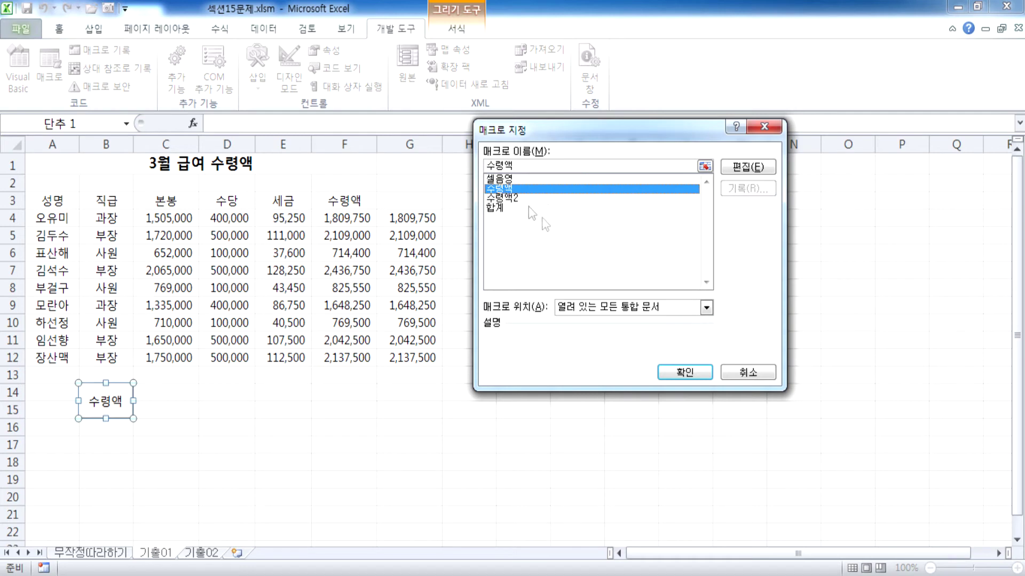
pyautogui.click(540, 170)
pyautogui.write('3')
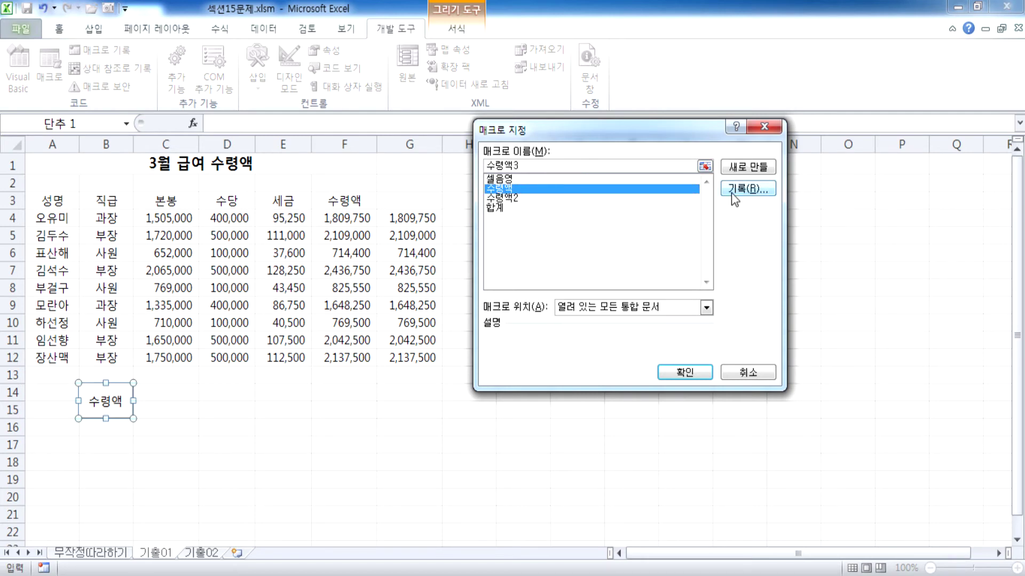
pyautogui.click(513, 188)
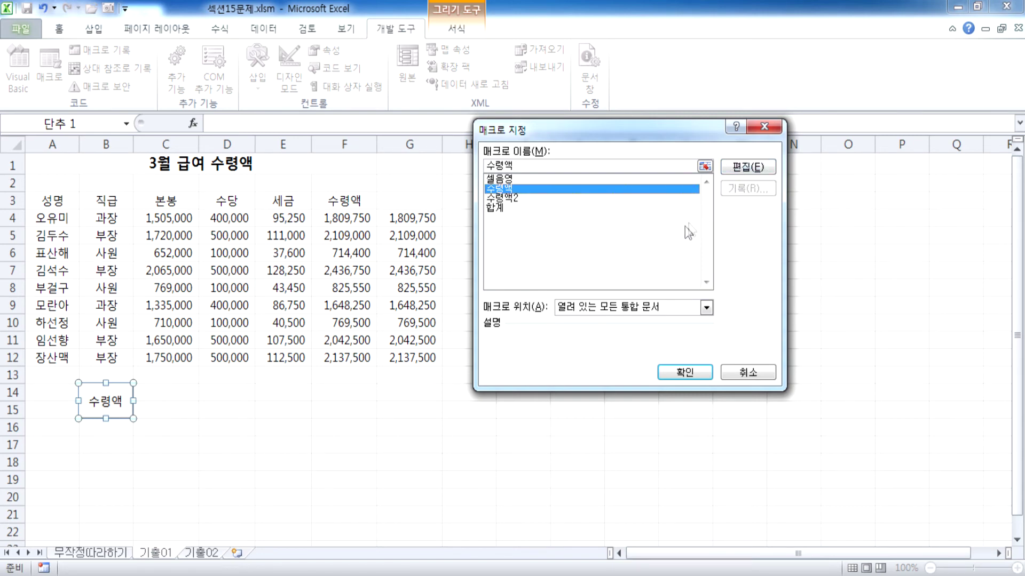
pyautogui.press('Return')
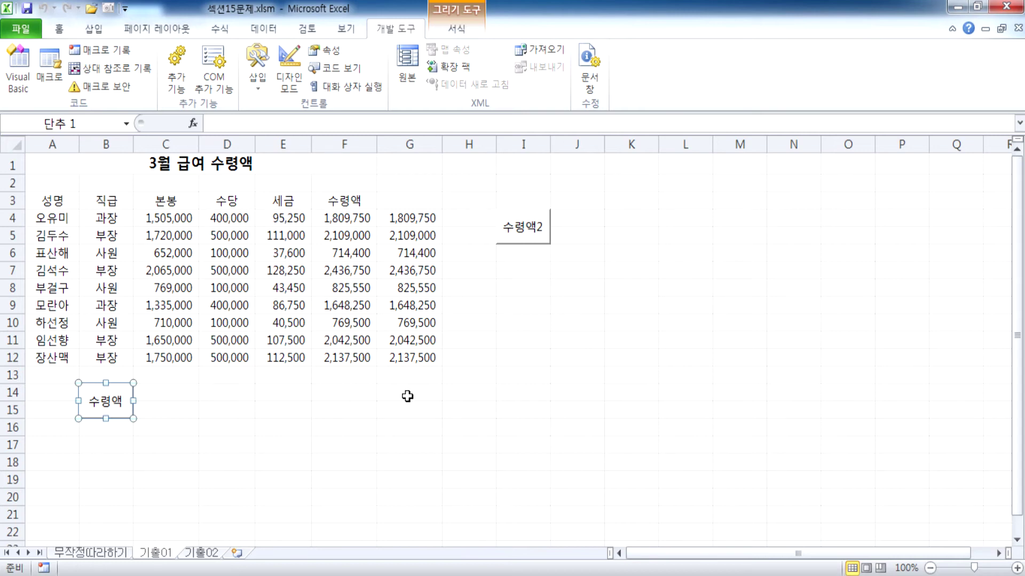
# Step: Delete the 수령액 macro from the workbook's macro list
pyautogui.click(59, 81)
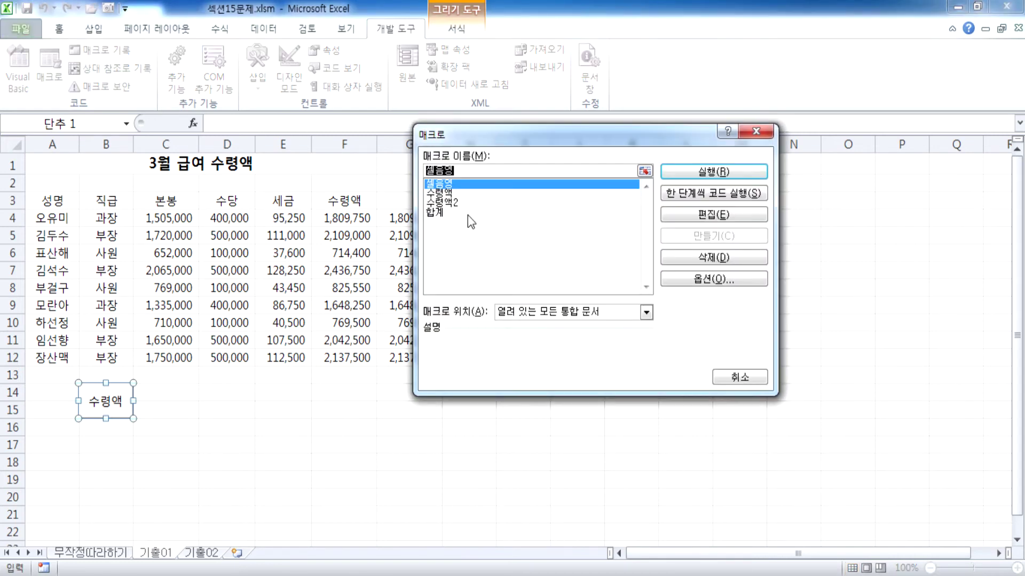
pyautogui.click(443, 193)
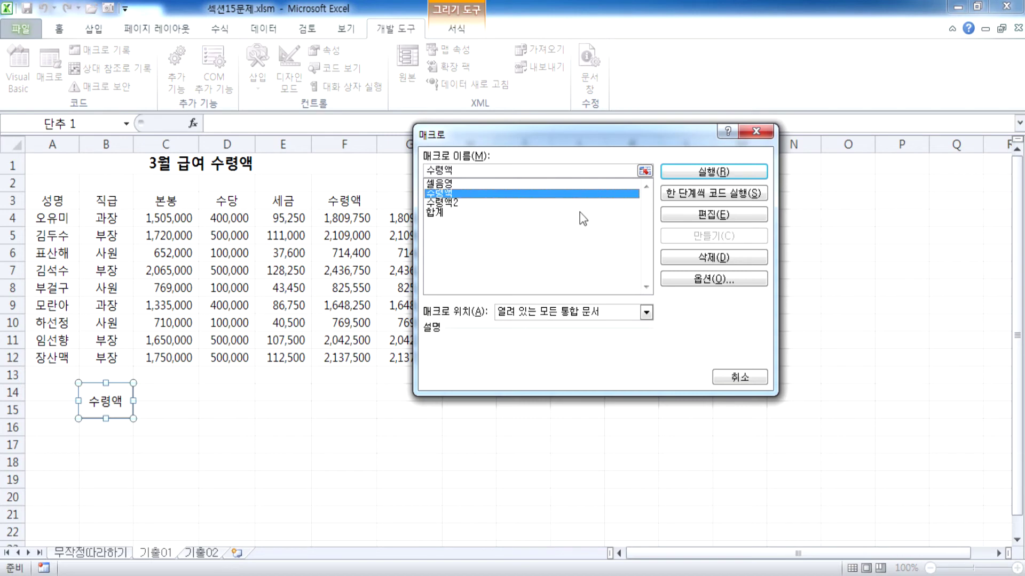
pyautogui.click(710, 260)
pyautogui.click(448, 333)
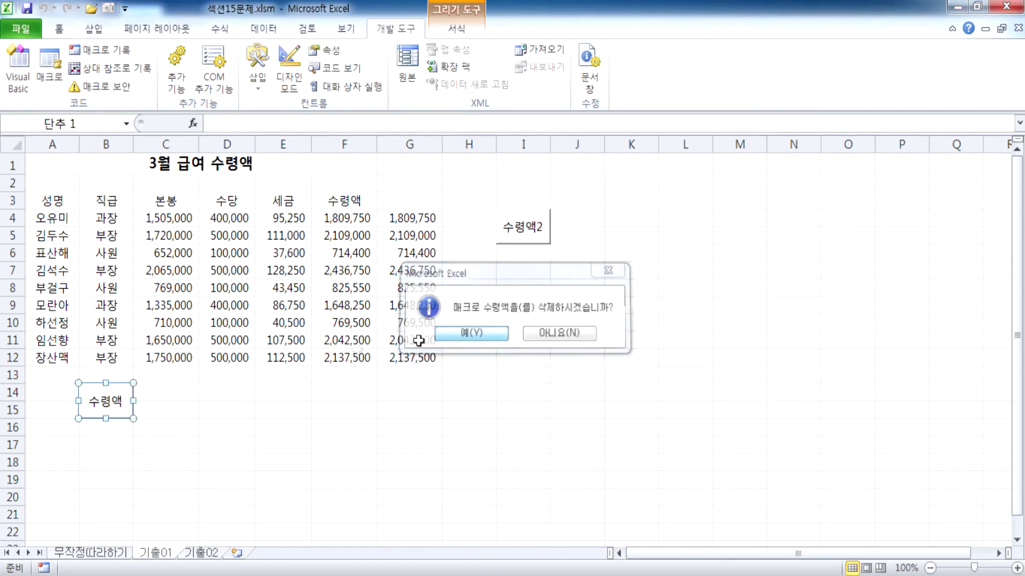
# Step: Record a new 수령액 macro in the current workbook from the 수령액 button's macro assignment, selecting F4 and stopping the recording
pyautogui.rightClick(122, 385)
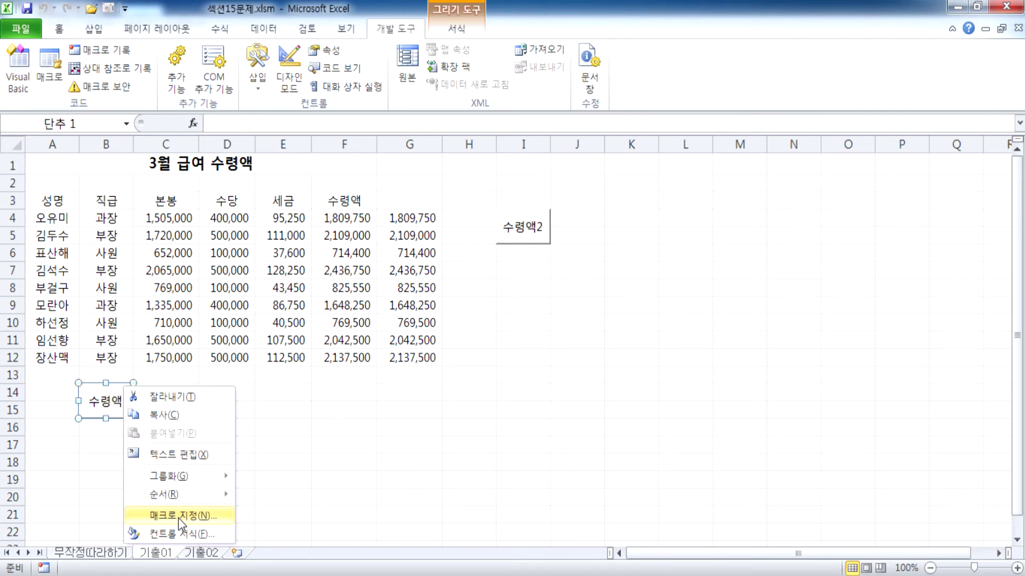
pyautogui.click(178, 517)
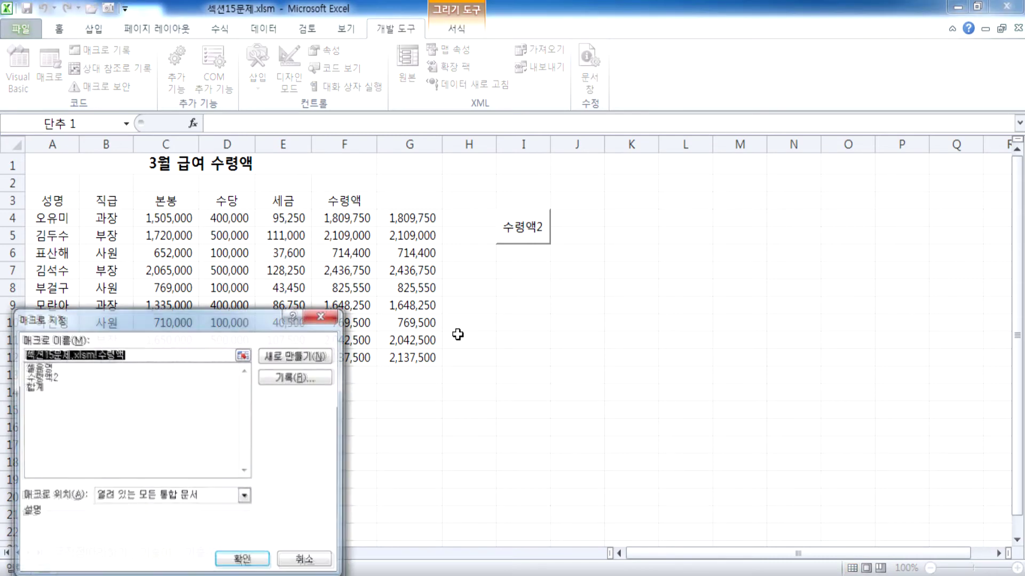
pyautogui.click(289, 379)
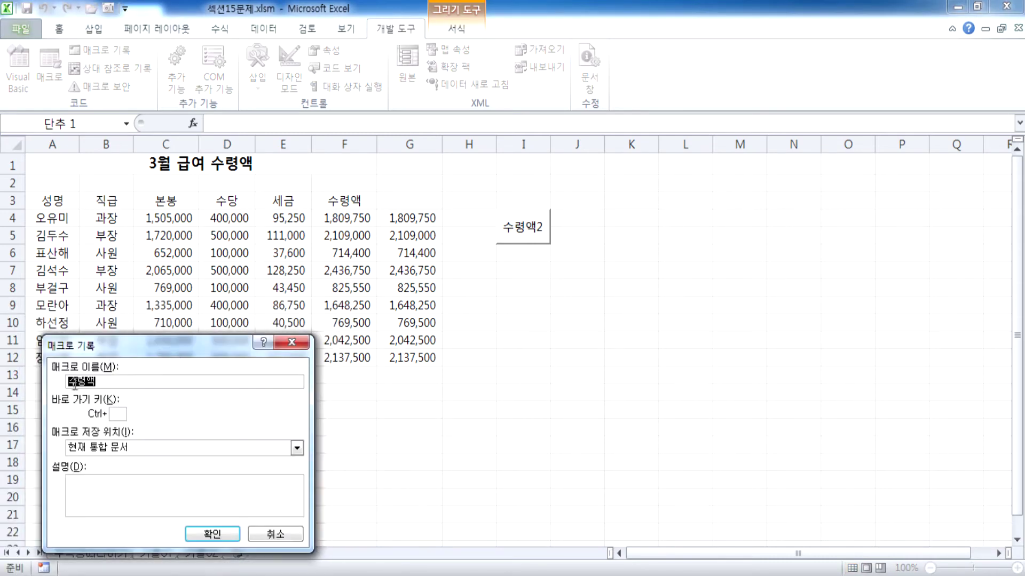
pyautogui.moveTo(126, 352); pyautogui.dragTo(370, 106)
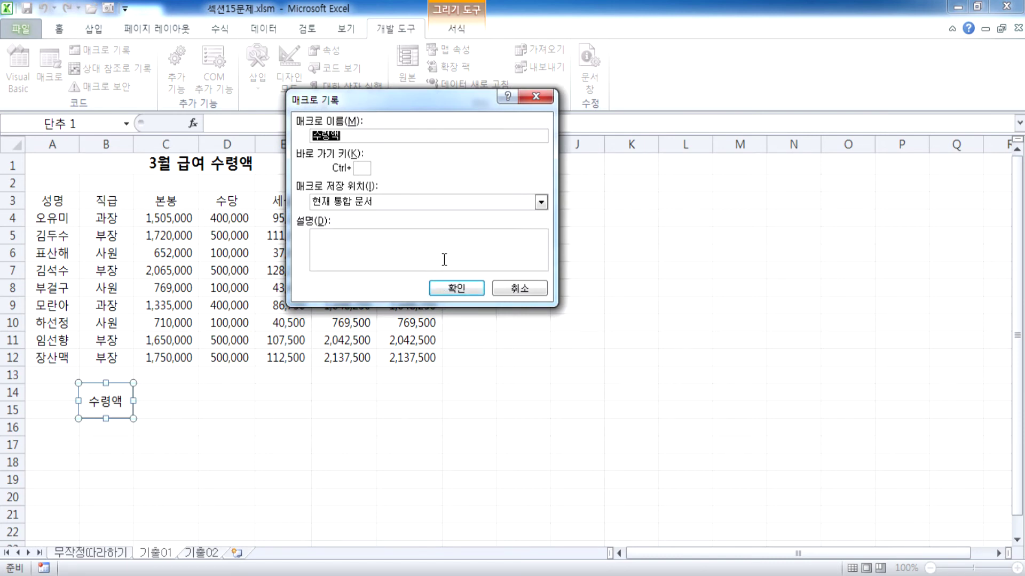
pyautogui.click(455, 290)
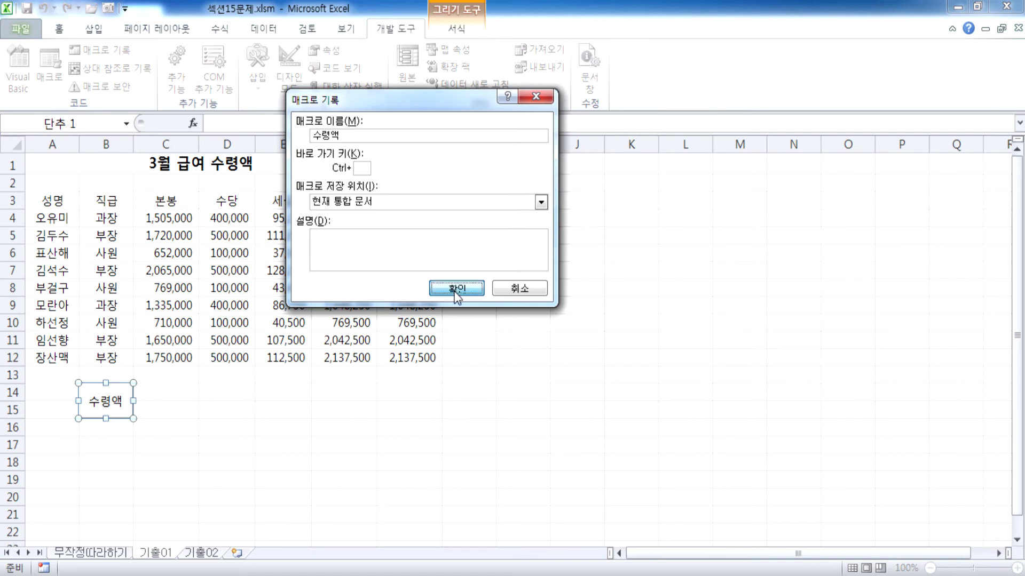
pyautogui.click(456, 291)
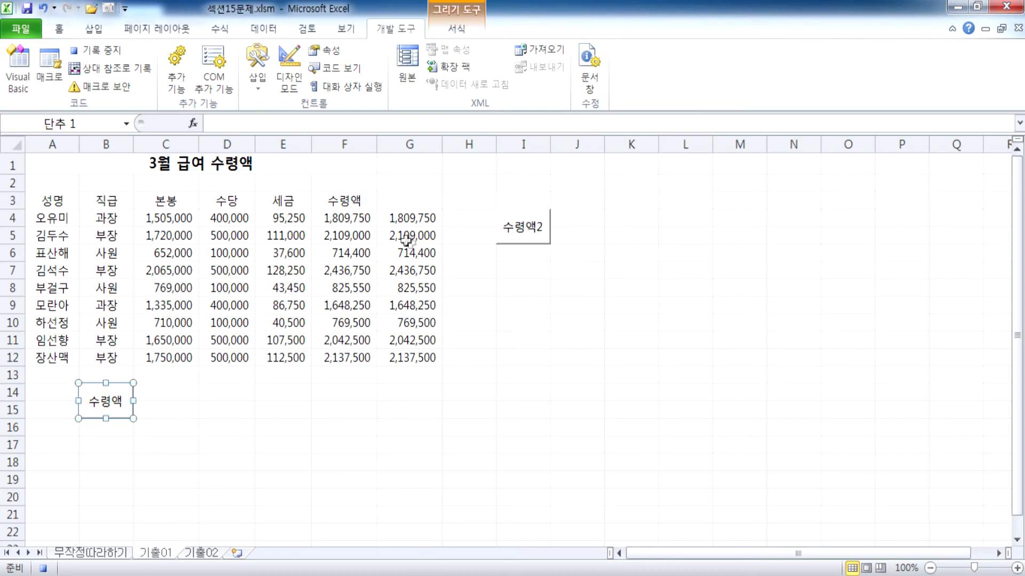
pyautogui.click(343, 219)
pyautogui.click(94, 49)
# Step: Clear the calculated amounts from G4:G12 and F4:F12
pyautogui.moveTo(410, 220); pyautogui.dragTo(402, 357)
pyautogui.press('Delete')
pyautogui.moveTo(344, 219); pyautogui.dragTo(347, 358)
pyautogui.press('Delete')
pyautogui.click(407, 219)
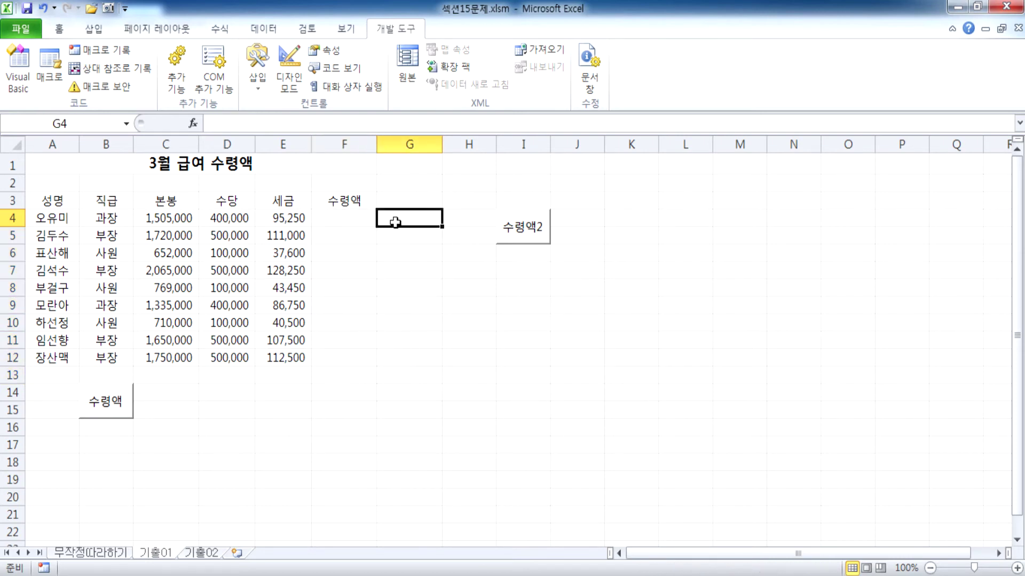
pyautogui.click(139, 169)
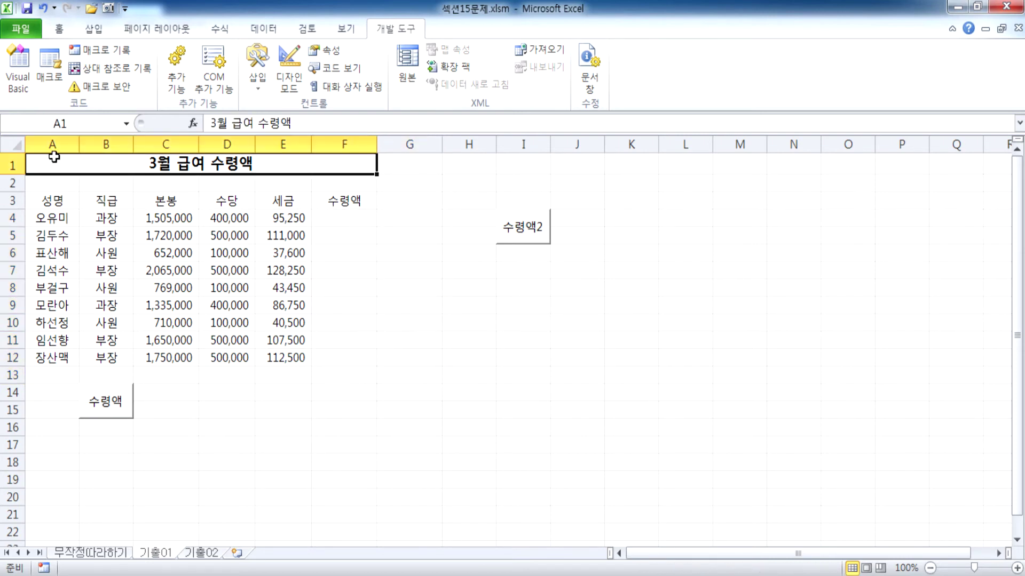
pyautogui.click(93, 50)
pyautogui.write('수령약')
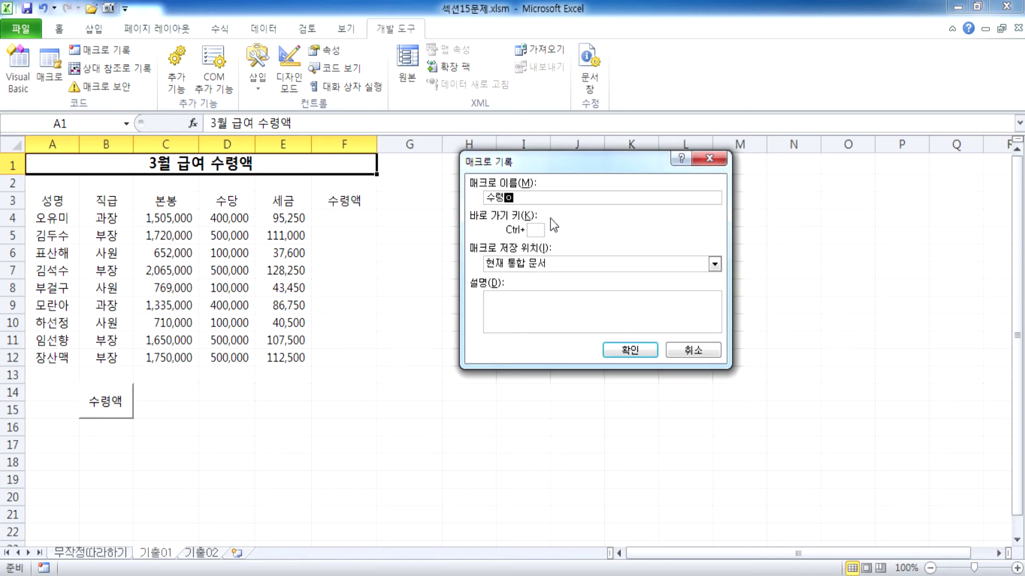
pyautogui.press('BackSpace')
pyautogui.write('ㅐㄱ')
pyautogui.press('BackSpace')
pyautogui.press('BackSpace')
pyautogui.press('BackSpace')
pyautogui.write('액2')
pyautogui.click(622, 348)
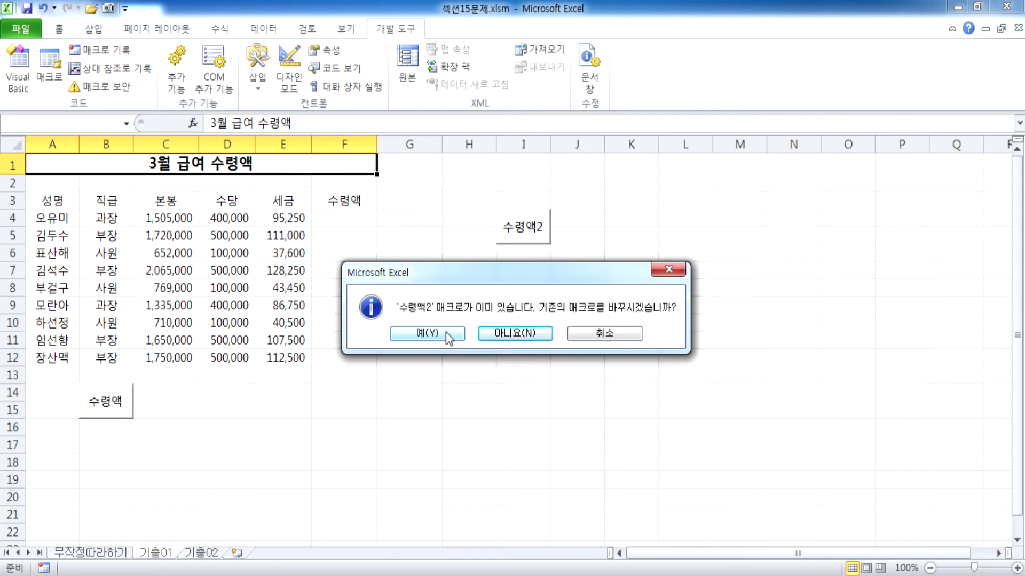
pyautogui.click(592, 336)
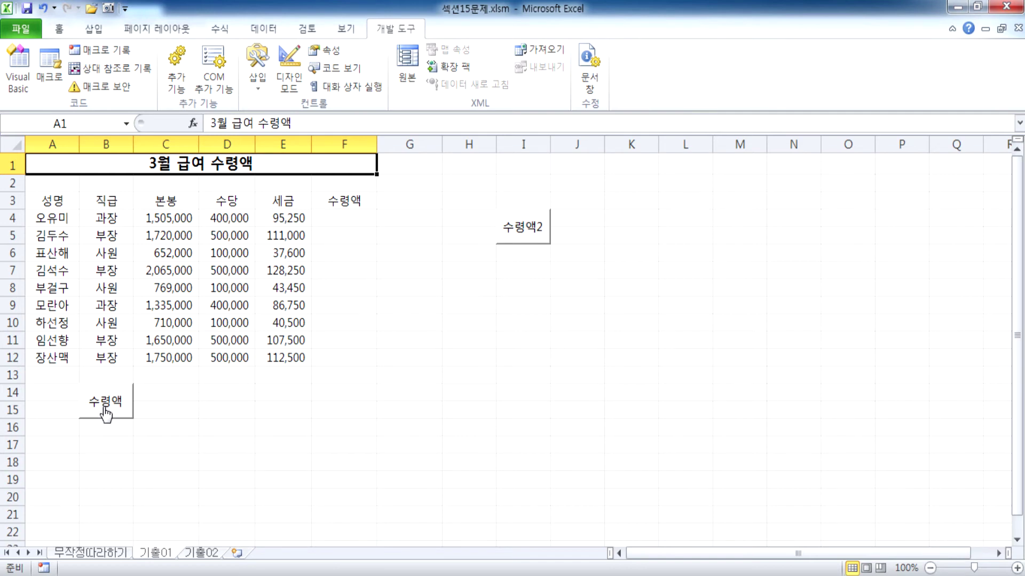
pyautogui.click(60, 81)
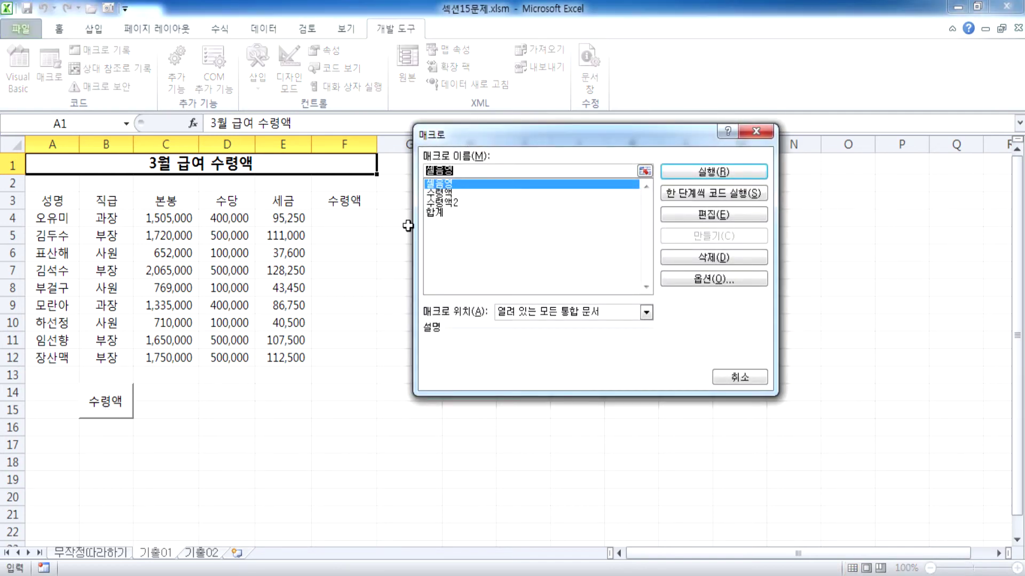
pyautogui.click(454, 193)
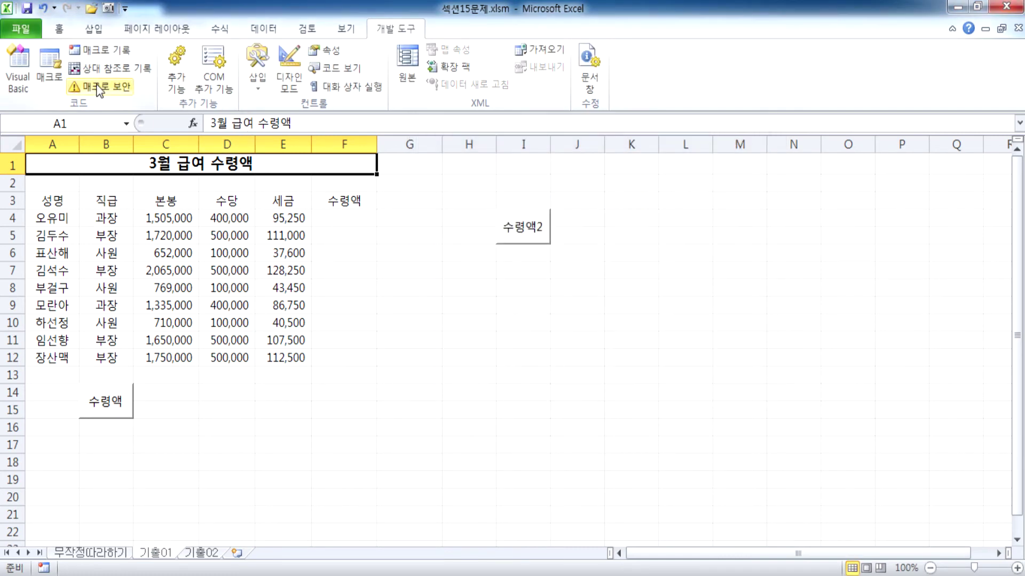
# Step: Start recording a macro named 수령액 in the current workbook, replacing the existing macro of that name
pyautogui.click(104, 49)
pyautogui.write('수령ㅇ')
pyautogui.write('액')
pyautogui.click(613, 353)
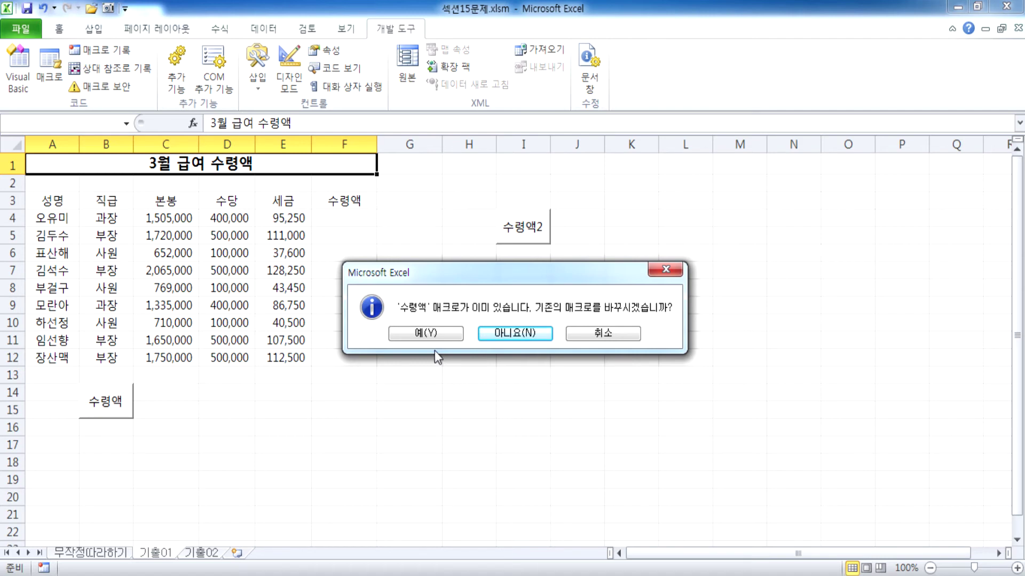
pyautogui.click(428, 335)
# Step: Enter the formula =C4+D4-E4 in cell F4 as part of the 수령액 macro
pyautogui.click(339, 215)
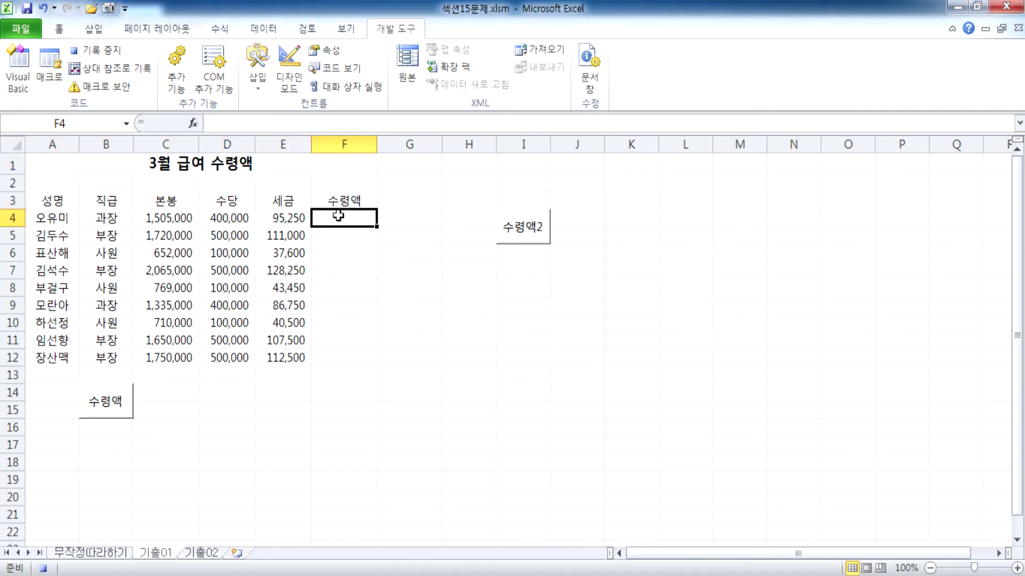
pyautogui.write('=')
pyautogui.click(179, 216)
pyautogui.write('+')
pyautogui.click(223, 216)
pyautogui.write('-')
pyautogui.click(270, 214)
pyautogui.press('Return')
# Step: Fill the F4 formula down through F12, select F13, and stop the macro recording
pyautogui.click(363, 218)
pyautogui.moveTo(378, 225); pyautogui.dragTo(374, 364)
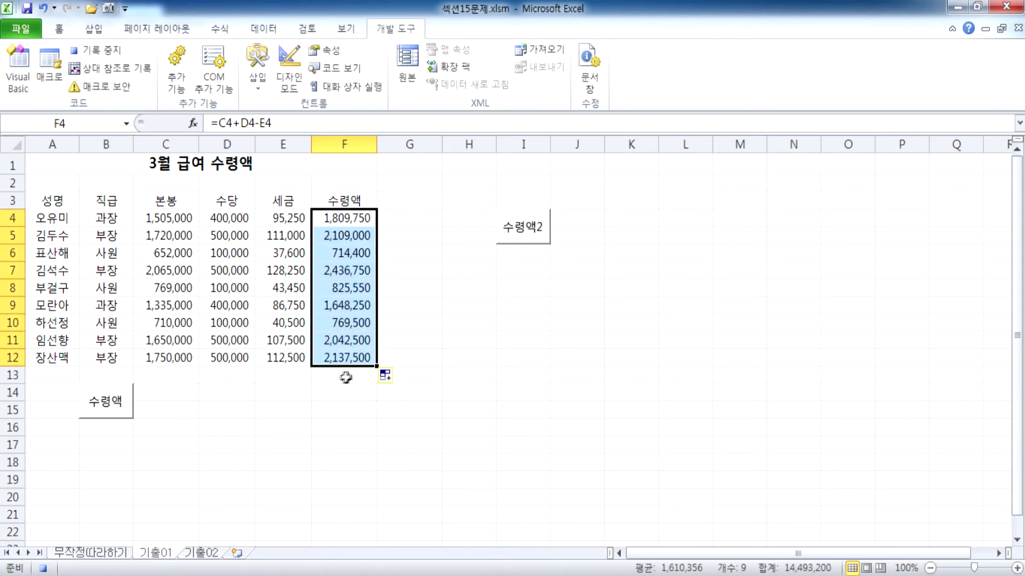
pyautogui.click(352, 375)
pyautogui.click(94, 49)
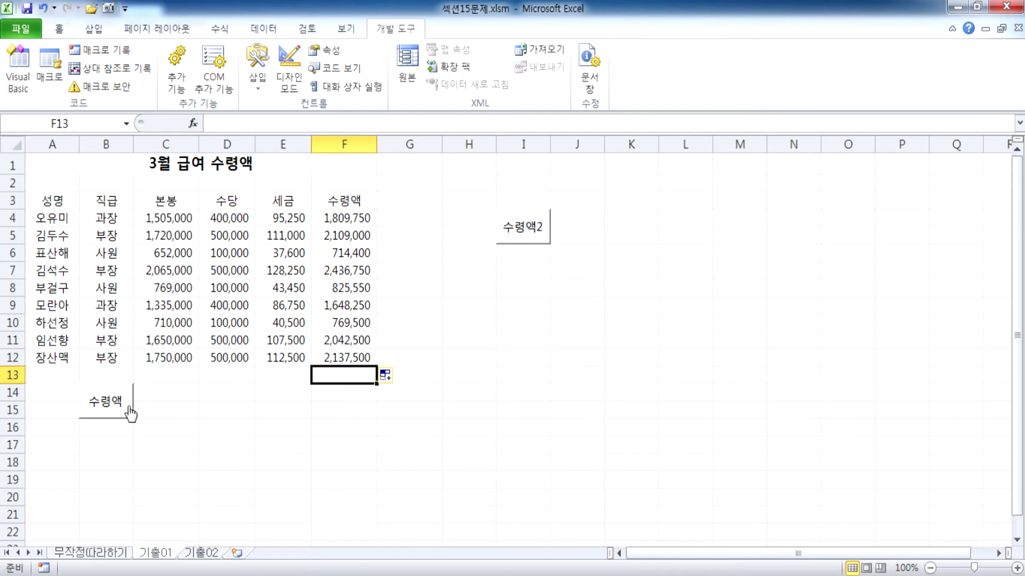
# Step: Clear F4:F12 and test the re-recorded macro with the 수령액 button
pyautogui.moveTo(363, 219); pyautogui.dragTo(368, 358)
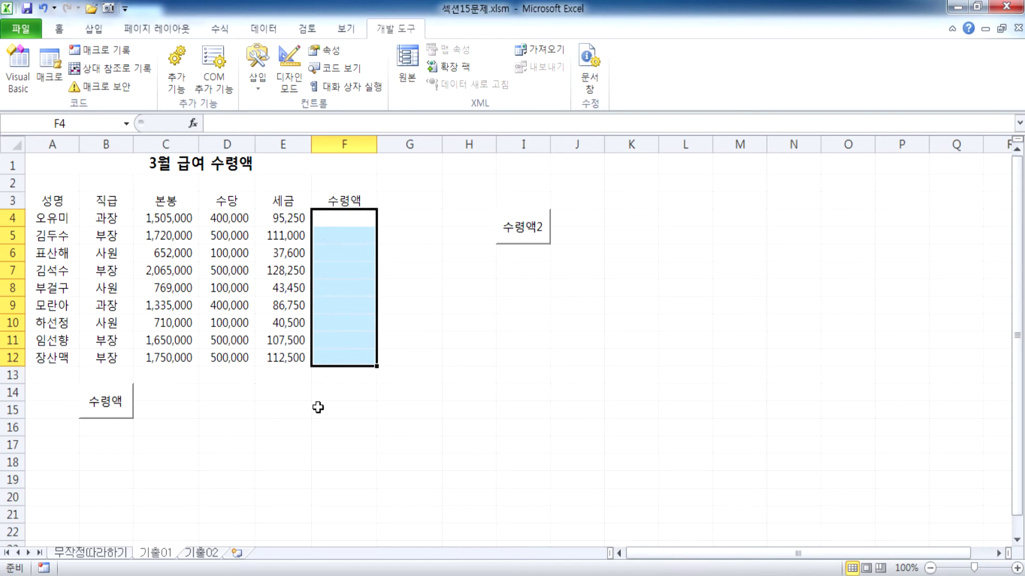
pyautogui.press('Delete')
pyautogui.click(319, 407)
pyautogui.click(128, 389)
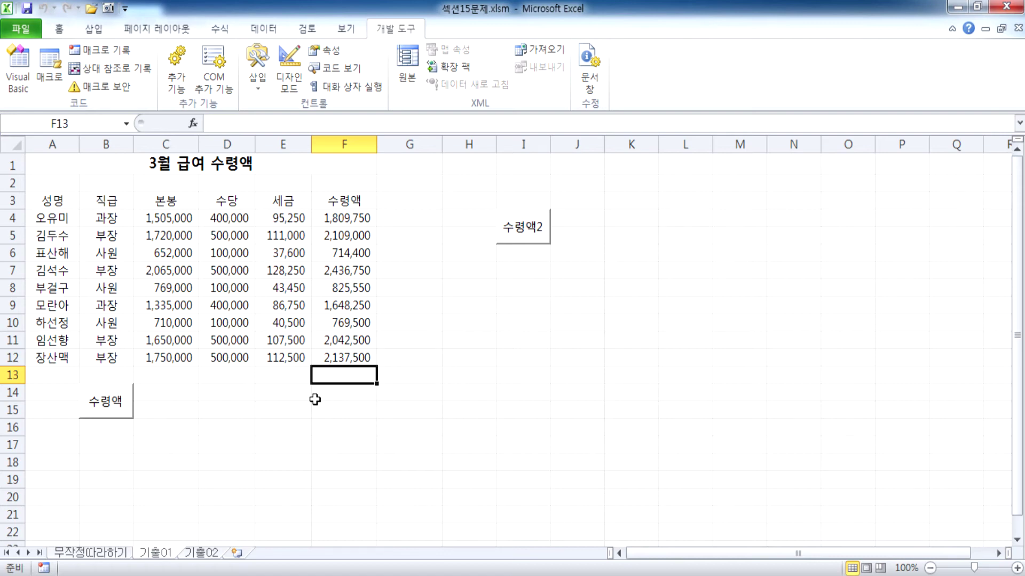
# Step: Delete the 수령액2 button from the worksheet
pyautogui.rightClick(505, 241)
pyautogui.press('Escape')
pyautogui.rightClick(506, 234)
pyautogui.click(504, 229)
pyautogui.press('Delete')
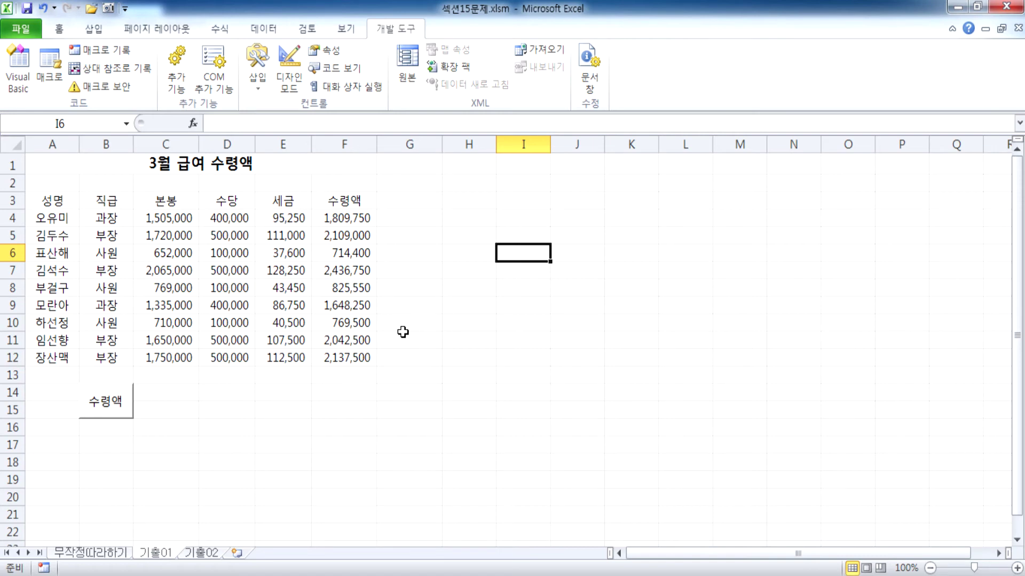
# Step: Clear the payout results in F4:F12 and run the remaining 수령액 button to recalculate them
pyautogui.click(123, 404)
pyautogui.moveTo(347, 217); pyautogui.dragTo(346, 356)
pyautogui.press('Delete')
pyautogui.click(281, 426)
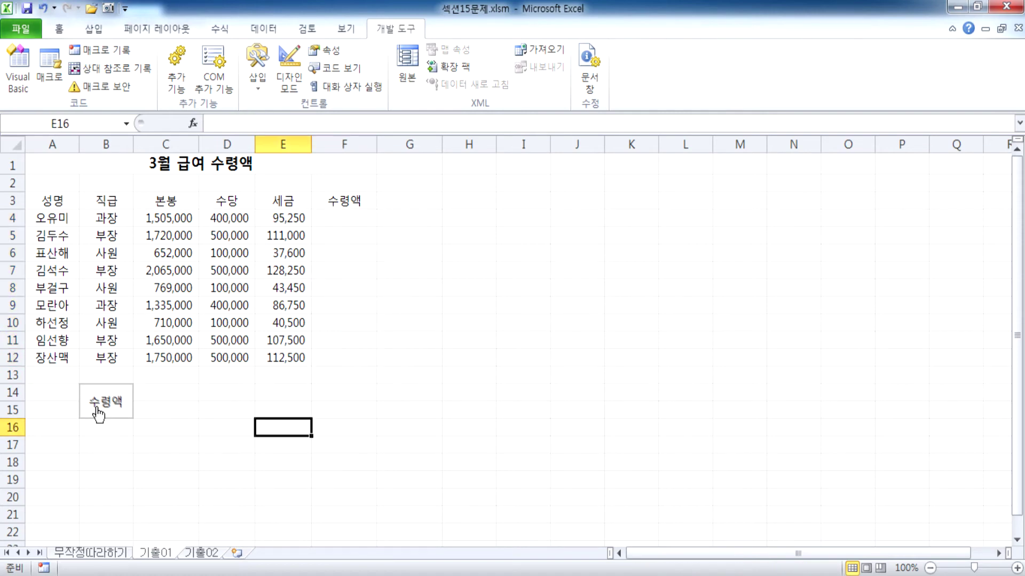
pyautogui.click(113, 411)
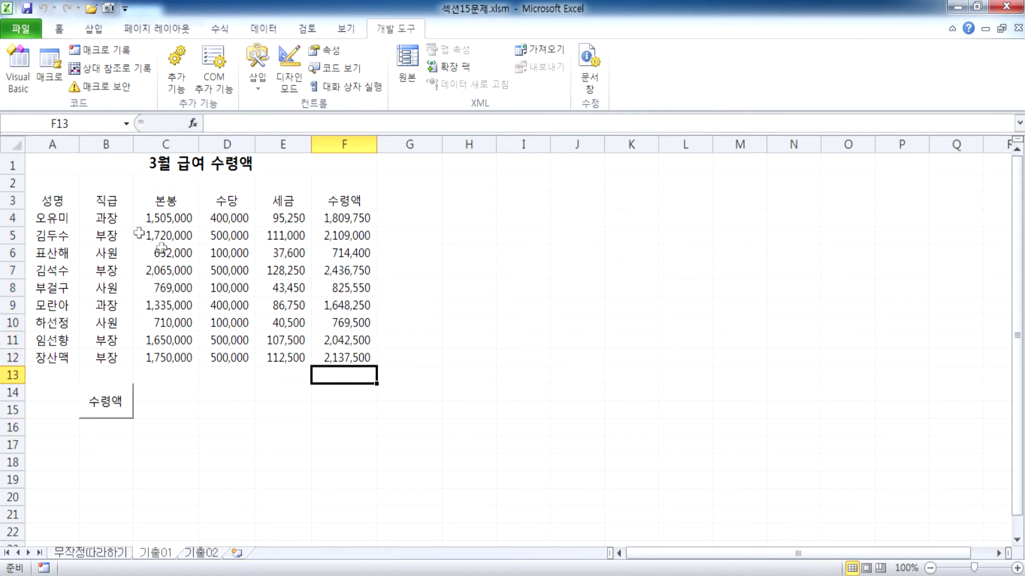
# Step: Try out all borders (모든 테두리) on the table A3:F12 and remove them again
pyautogui.moveTo(51, 202); pyautogui.dragTo(333, 353)
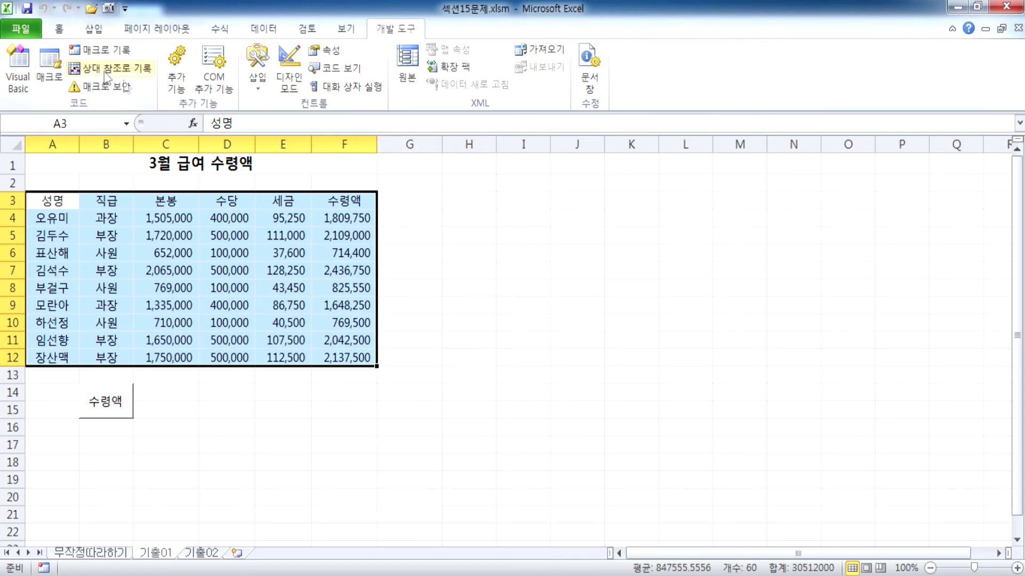
pyautogui.click(59, 28)
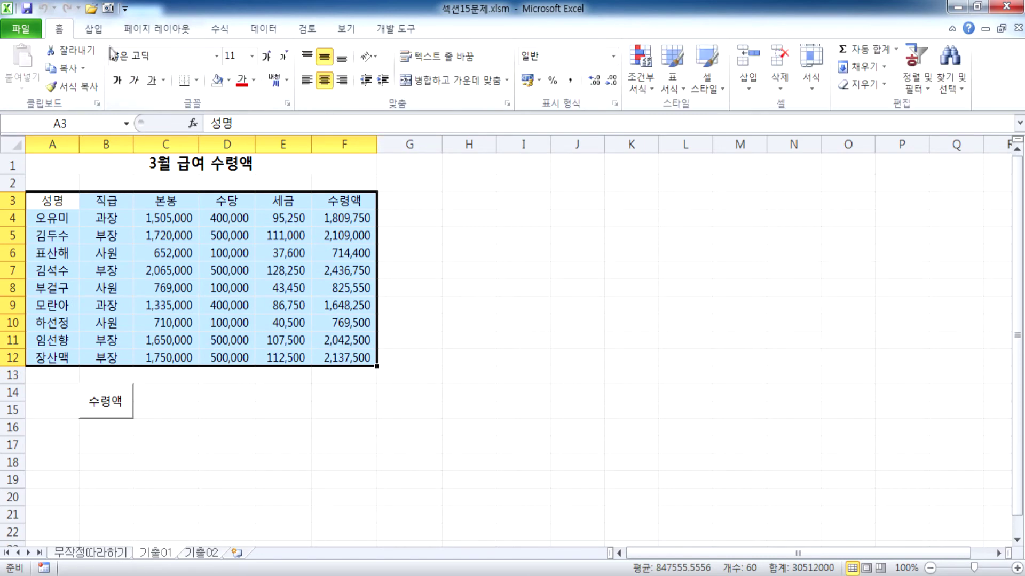
pyautogui.click(197, 81)
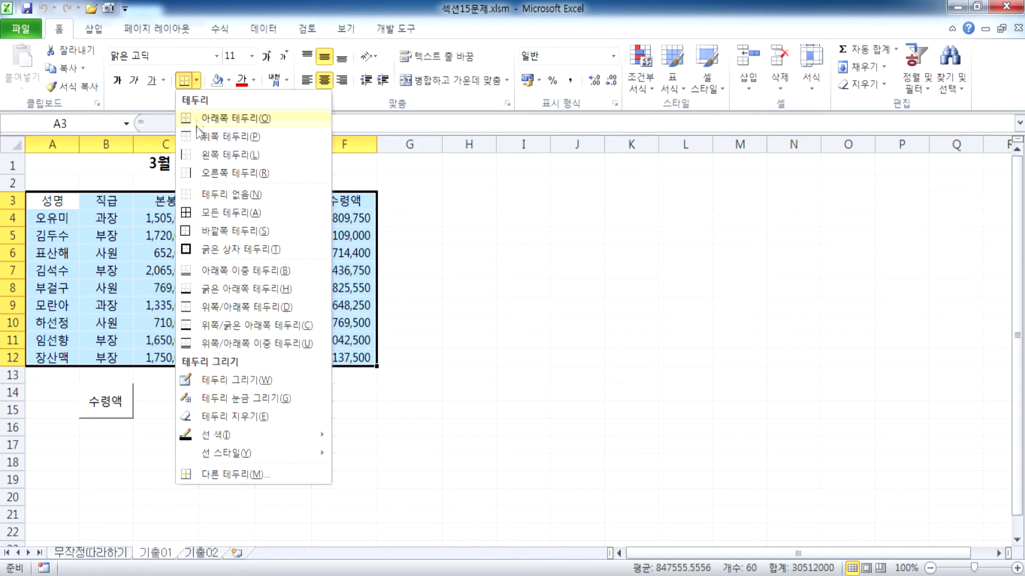
pyautogui.click(208, 224)
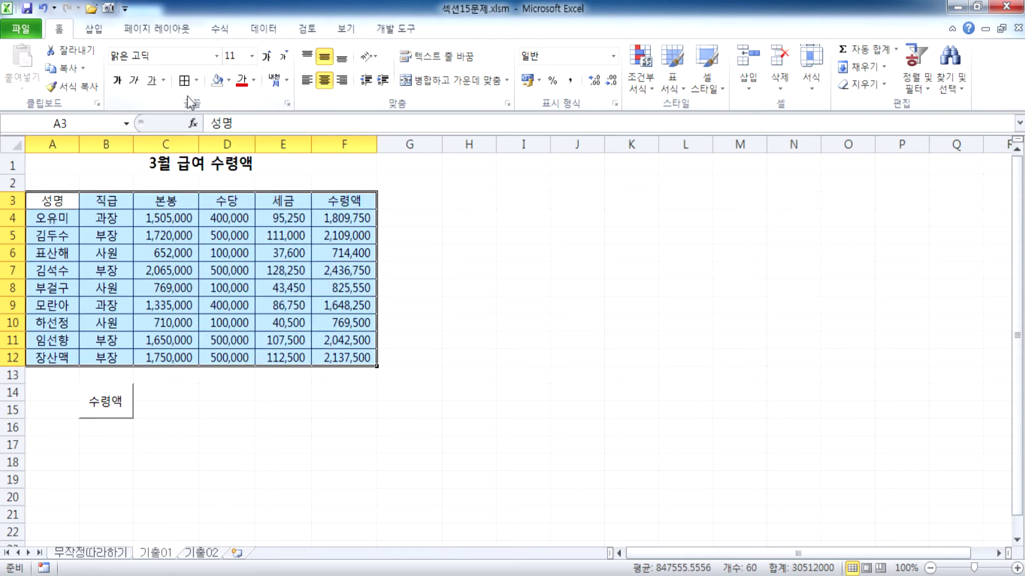
pyautogui.click(197, 83)
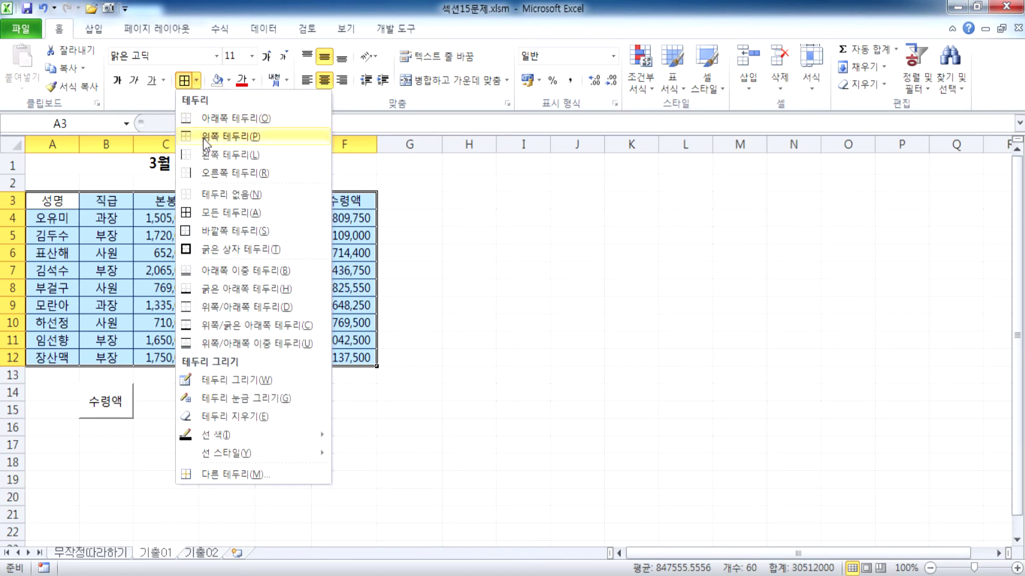
pyautogui.click(197, 205)
pyautogui.click(48, 165)
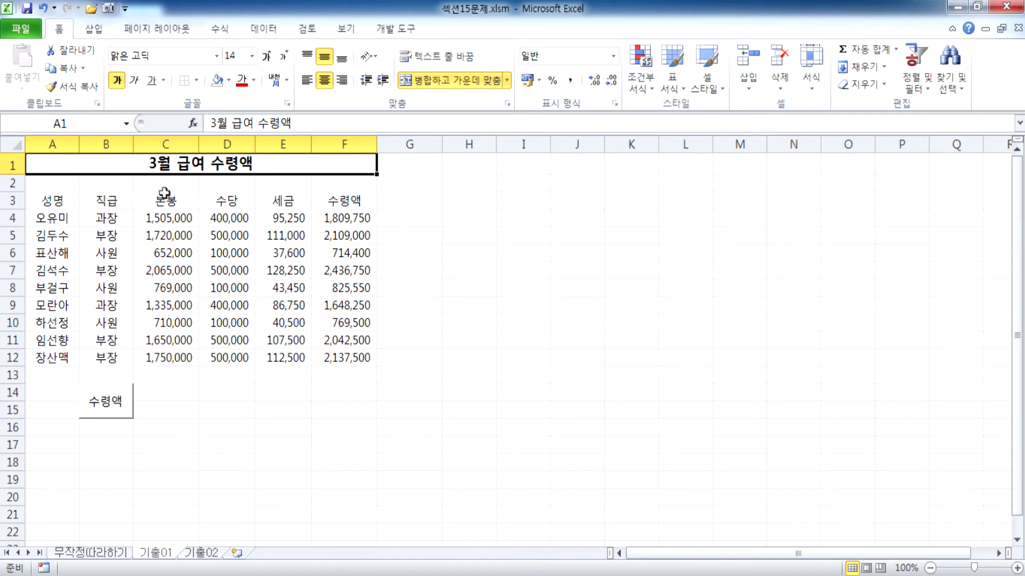
pyautogui.click(395, 29)
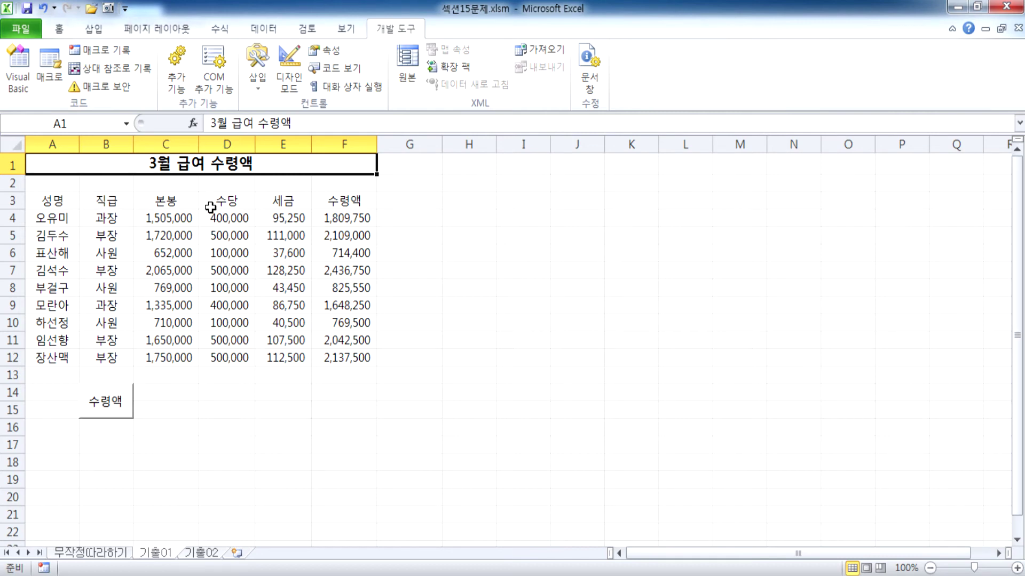
pyautogui.doubleClick(42, 203)
pyautogui.click(64, 252)
pyautogui.moveTo(42, 204); pyautogui.dragTo(322, 357)
pyautogui.click(94, 166)
pyautogui.click(508, 201)
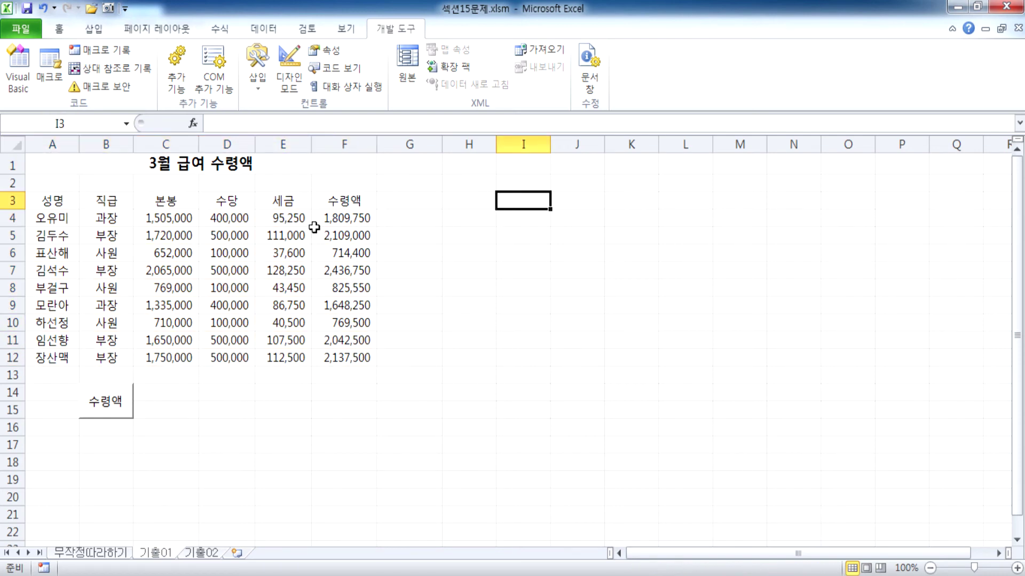
# Step: With title cell A1 selected, start recording a macro named 서식 stored in the current workbook
pyautogui.click(47, 166)
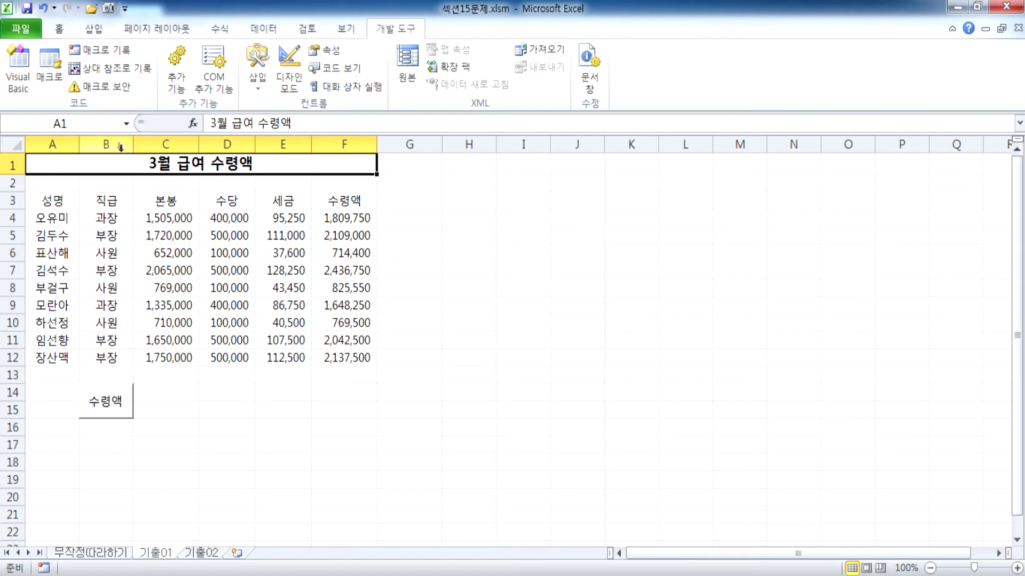
pyautogui.click(123, 52)
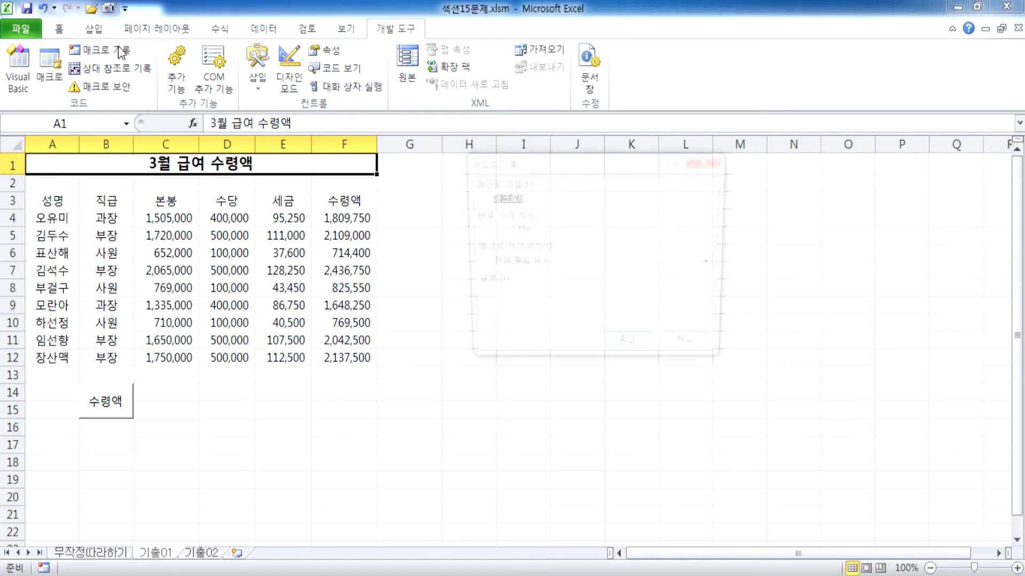
pyautogui.write('서식')
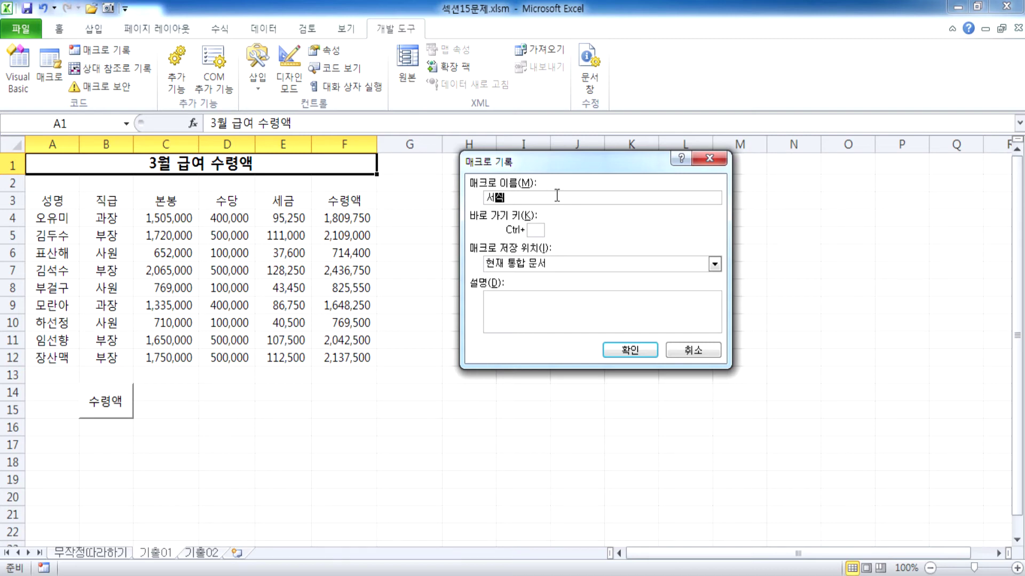
pyautogui.click(628, 354)
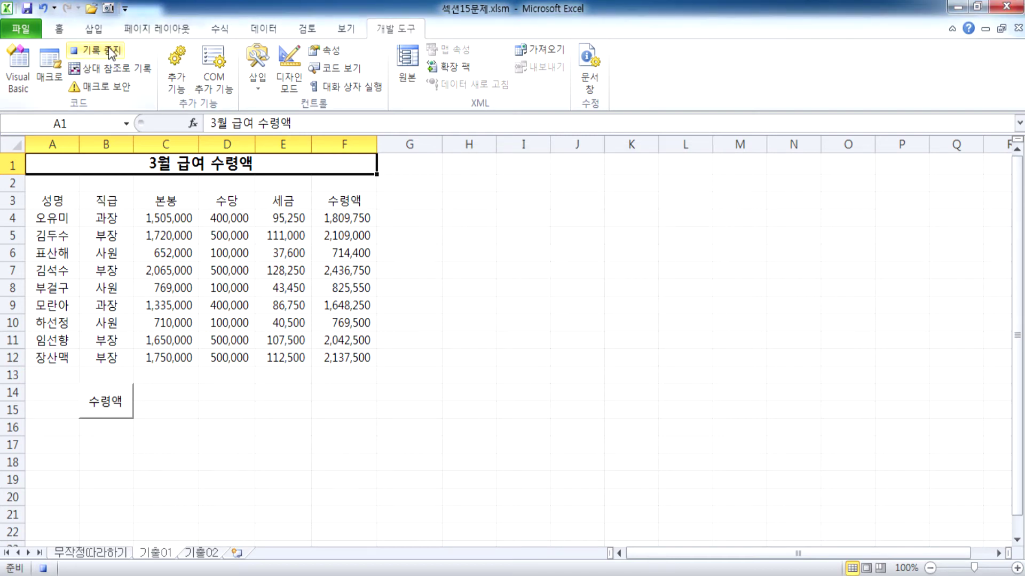
# Step: Record all borders (모든 테두리) being applied to A3:F12, and stop the 서식 recording with A1 selected
pyautogui.moveTo(45, 200); pyautogui.dragTo(345, 361)
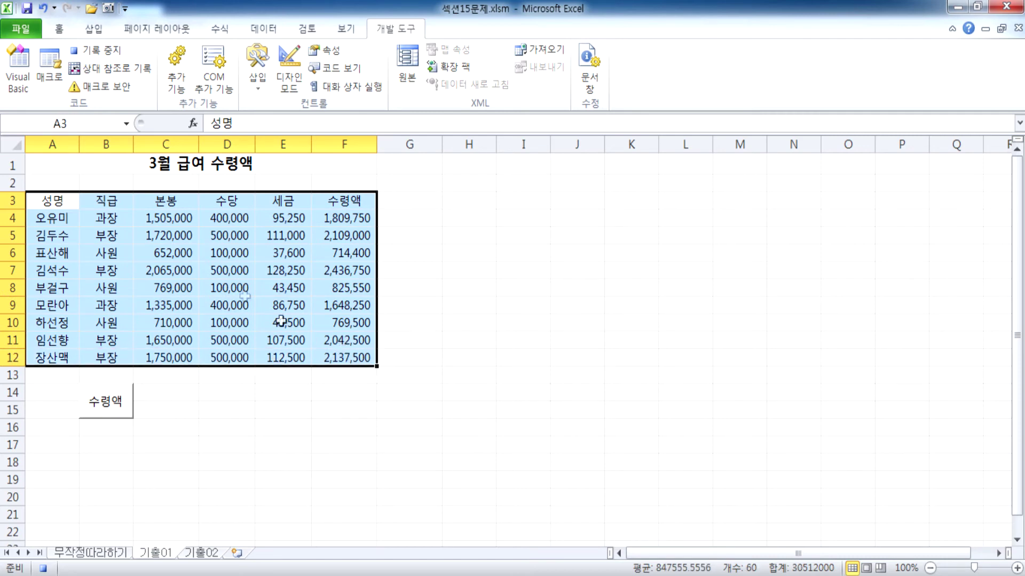
pyautogui.click(60, 30)
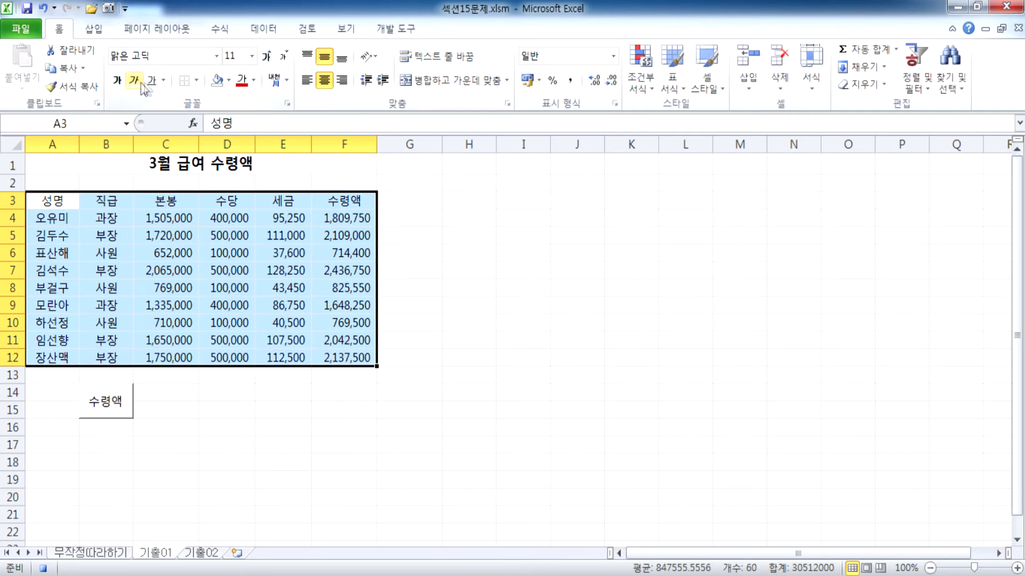
pyautogui.click(197, 83)
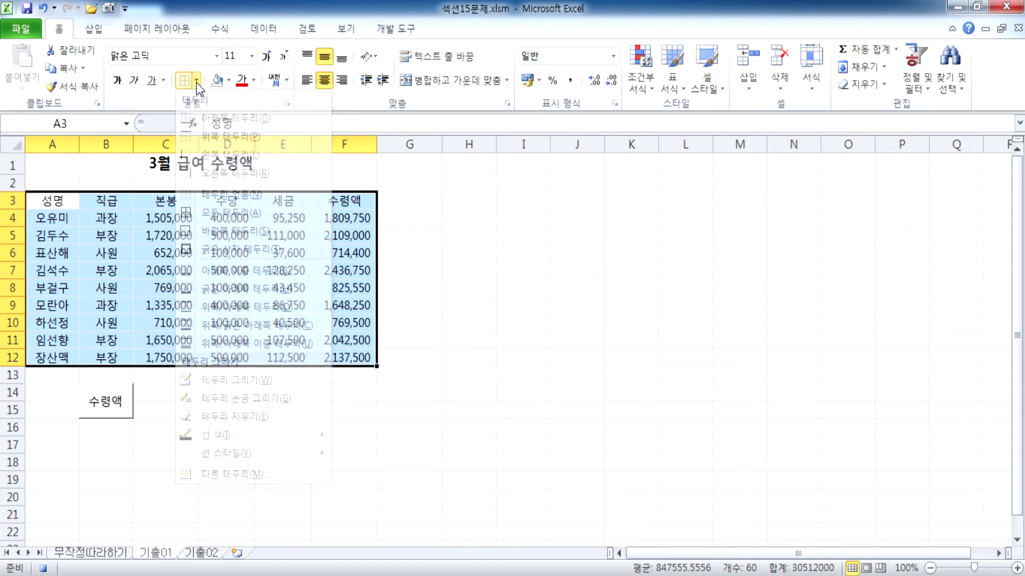
pyautogui.click(207, 214)
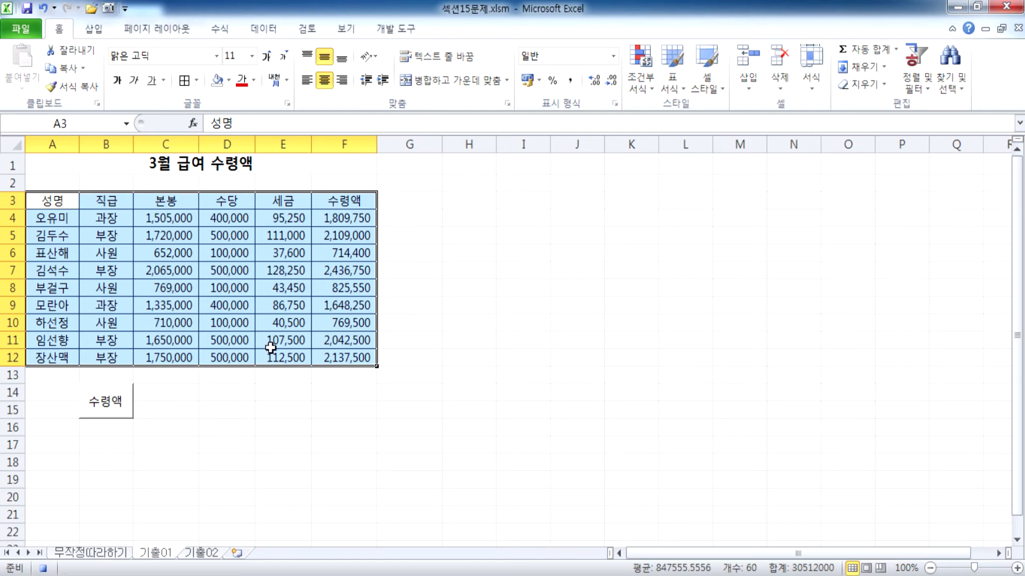
pyautogui.click(76, 167)
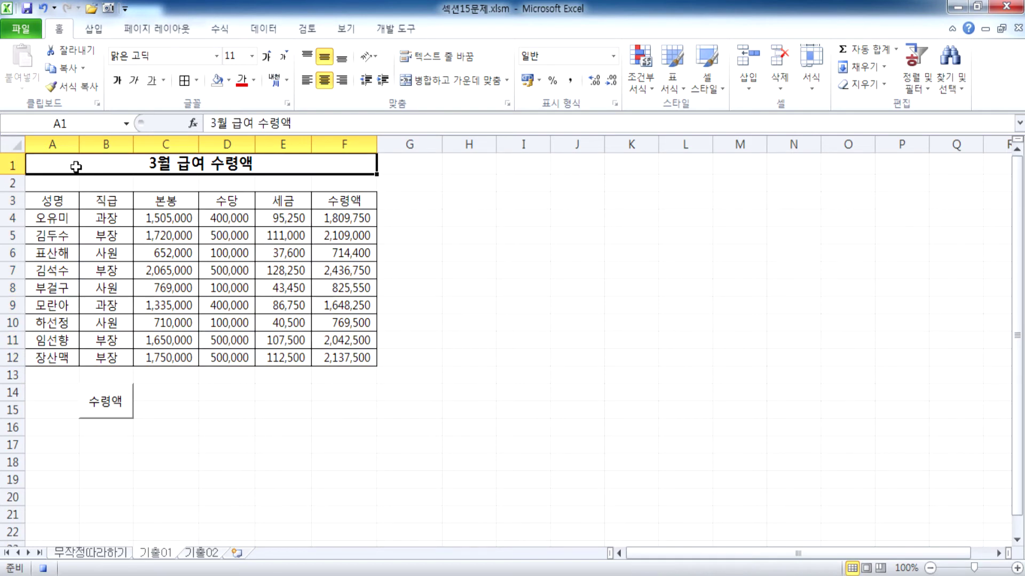
pyautogui.click(393, 30)
pyautogui.click(95, 51)
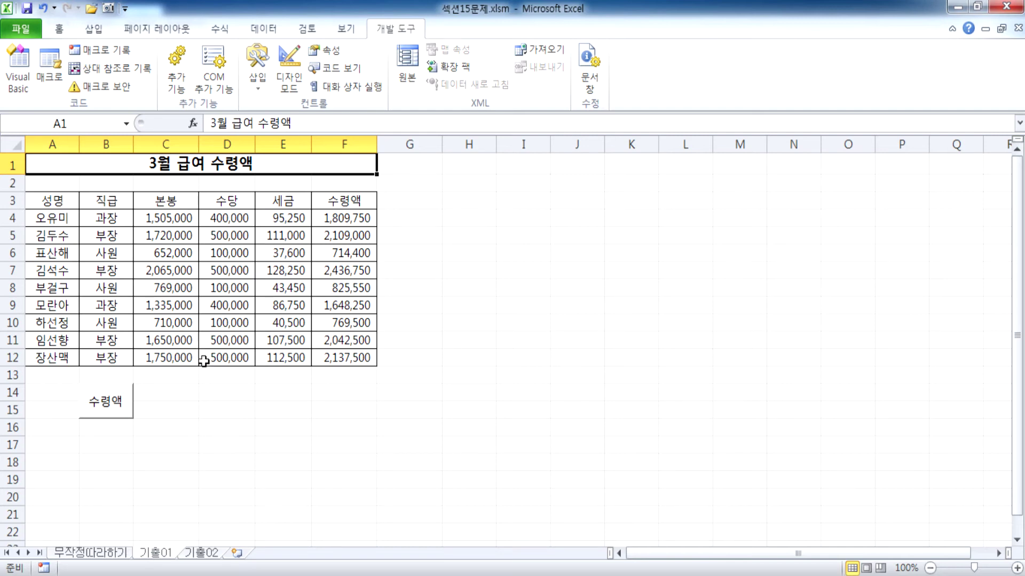
# Step: Draw a bevel (빗면) shape fitted to cells D14:D15, about 1.98 by 1.16 cm, and label it 서식
pyautogui.click(219, 382)
pyautogui.click(209, 392)
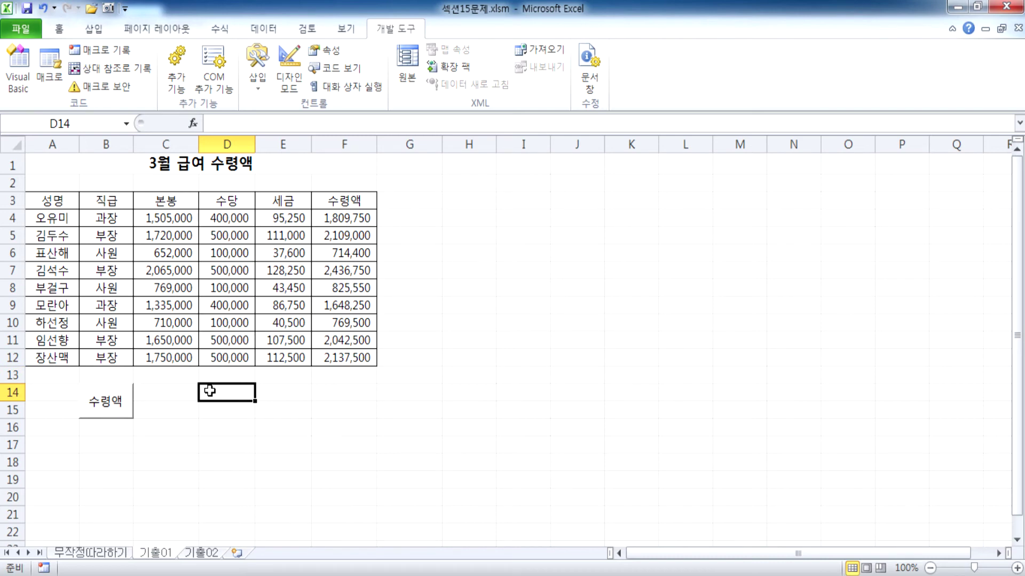
pyautogui.moveTo(211, 396); pyautogui.dragTo(213, 408)
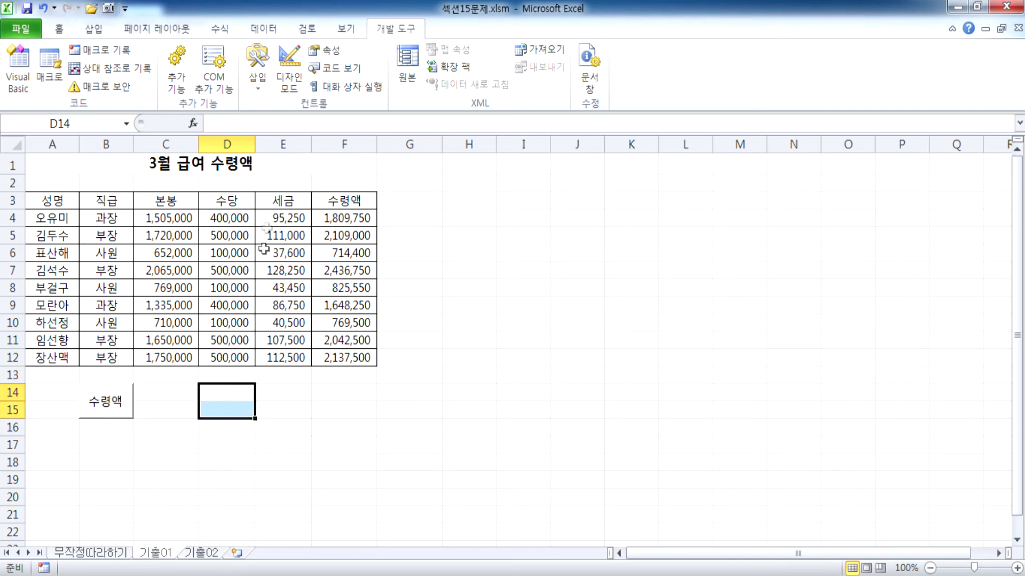
pyautogui.click(94, 30)
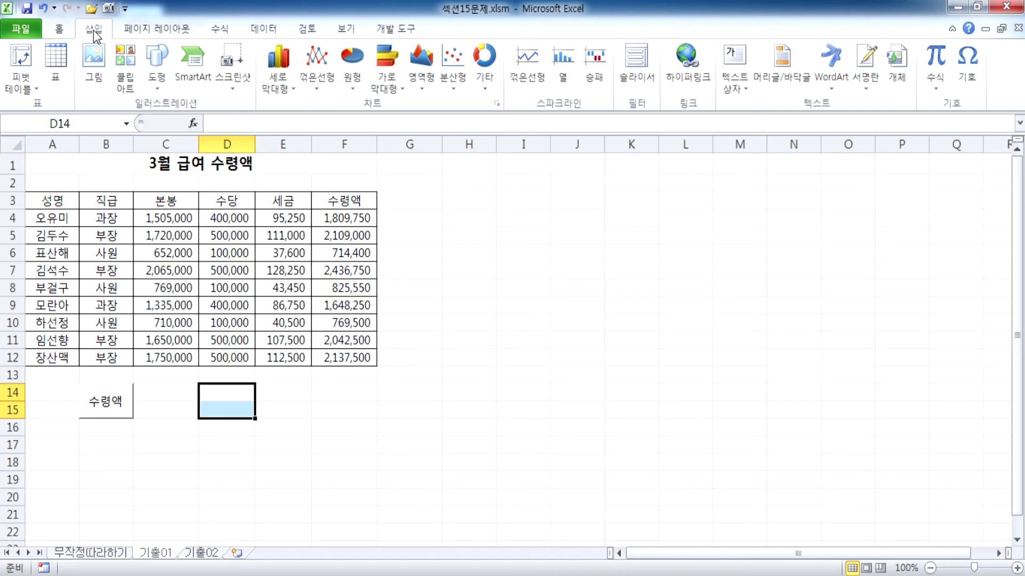
pyautogui.click(160, 61)
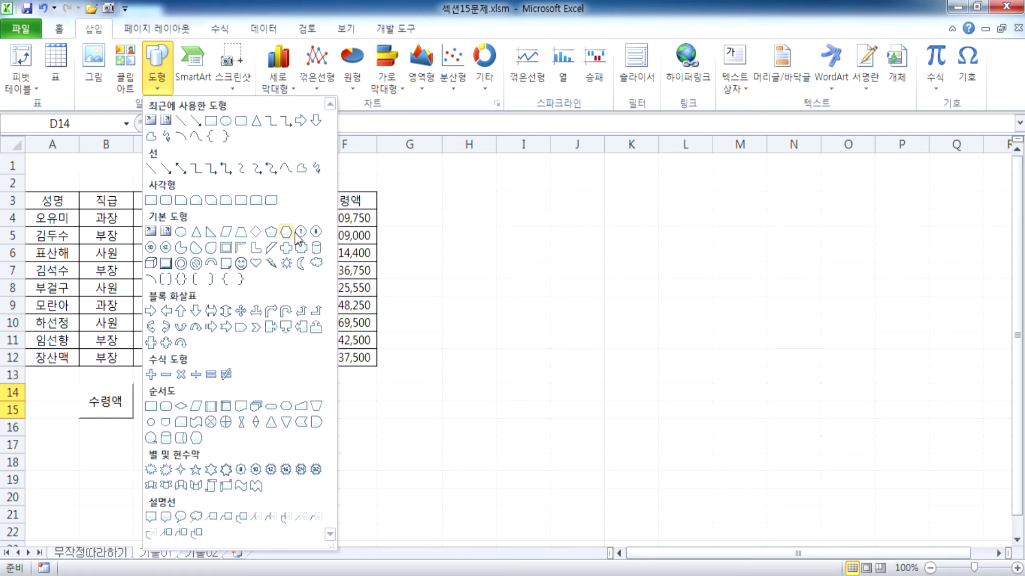
pyautogui.click(167, 264)
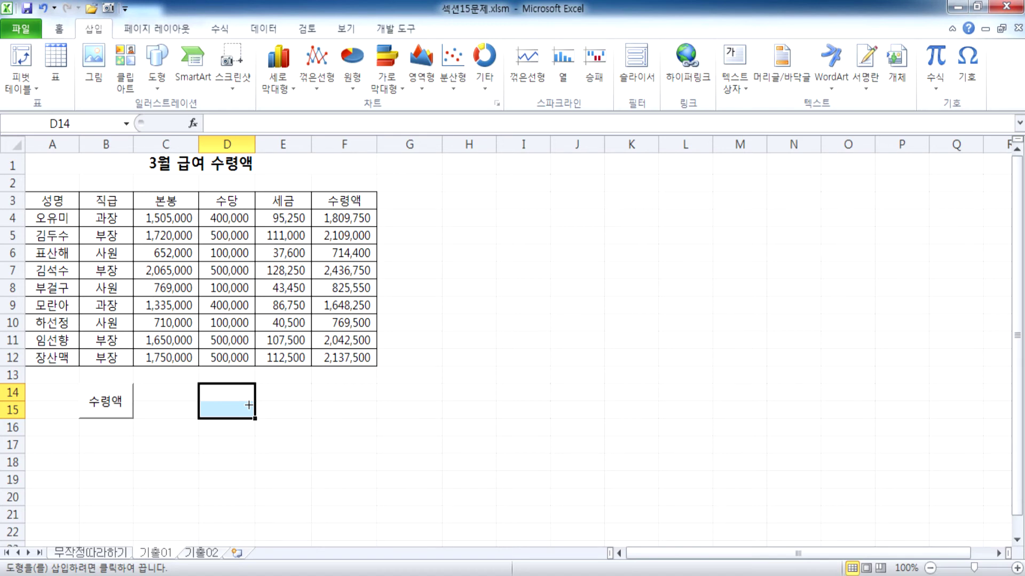
pyautogui.scroll(-1, 240, 407)
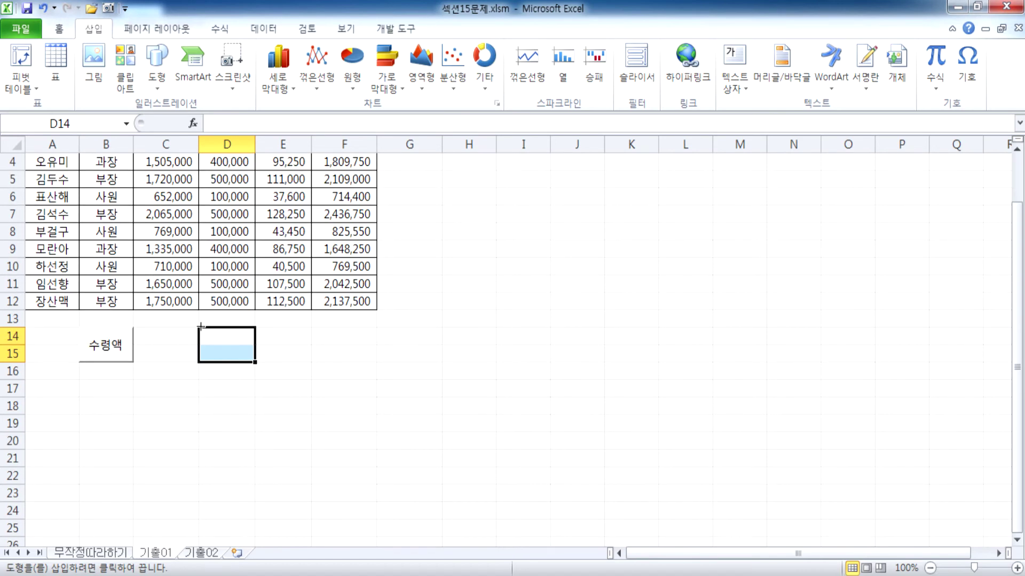
pyautogui.moveTo(200, 327); pyautogui.dragTo(247, 356)
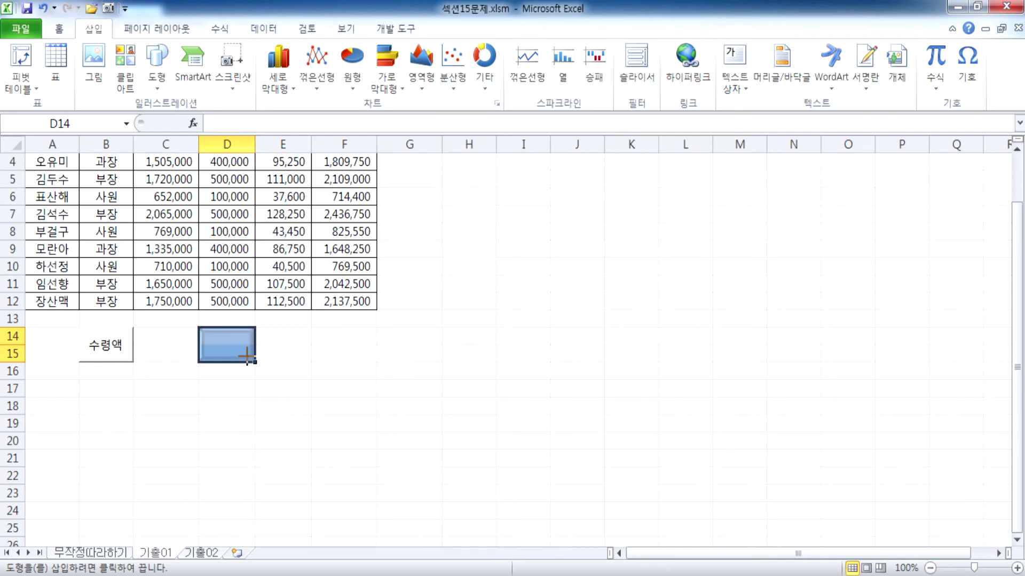
pyautogui.moveTo(247, 356); pyautogui.dragTo(248, 357)
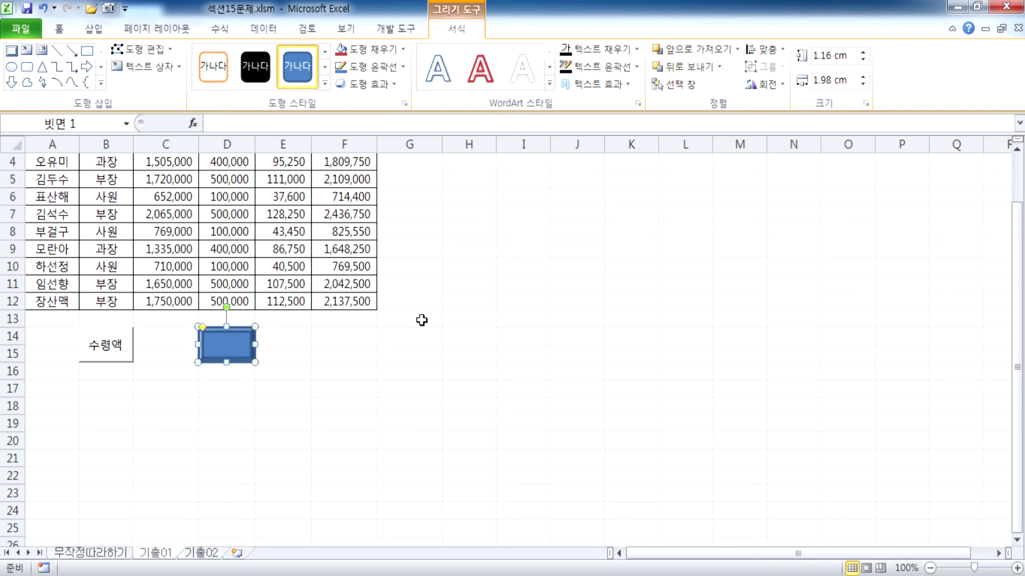
pyautogui.write('서시')
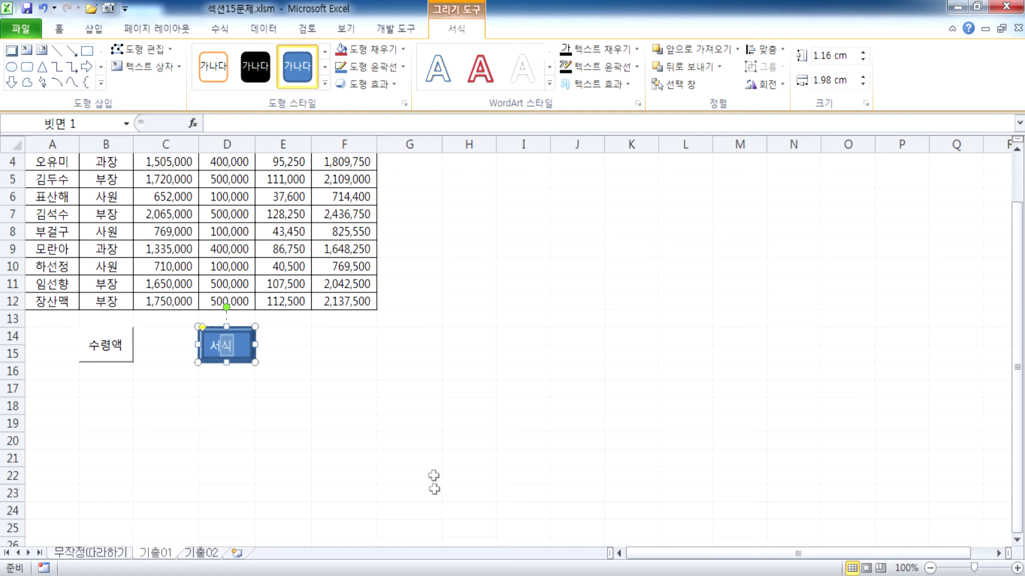
# Step: Switch to the Notepad notes, examine item 2-1 on centring text in shapes, and return to the Excel worksheet
pyautogui.click(442, 575)
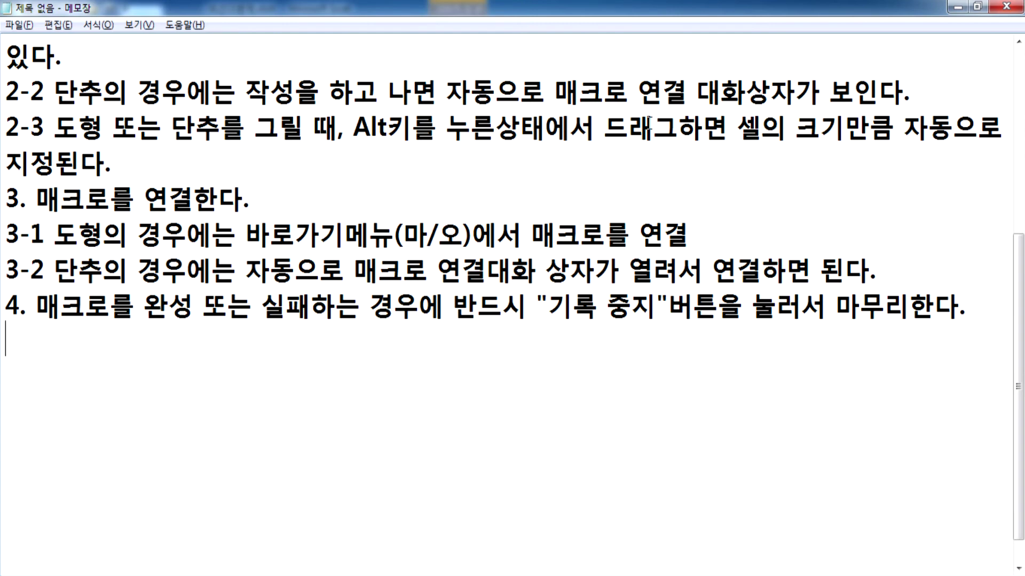
pyautogui.scroll(1, 363, 216)
pyautogui.scroll(1, 363, 216)
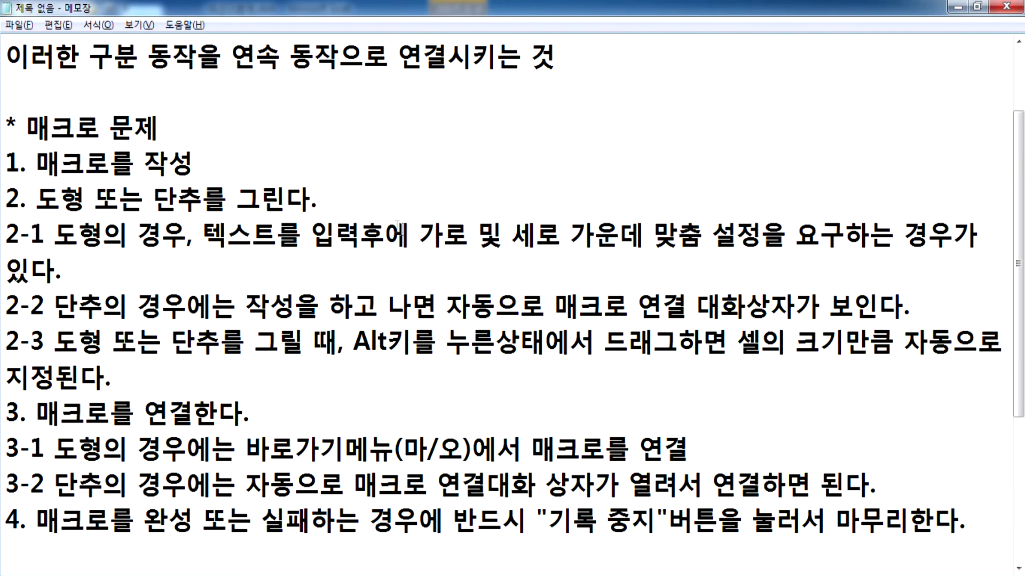
pyautogui.moveTo(420, 233); pyautogui.dragTo(762, 233)
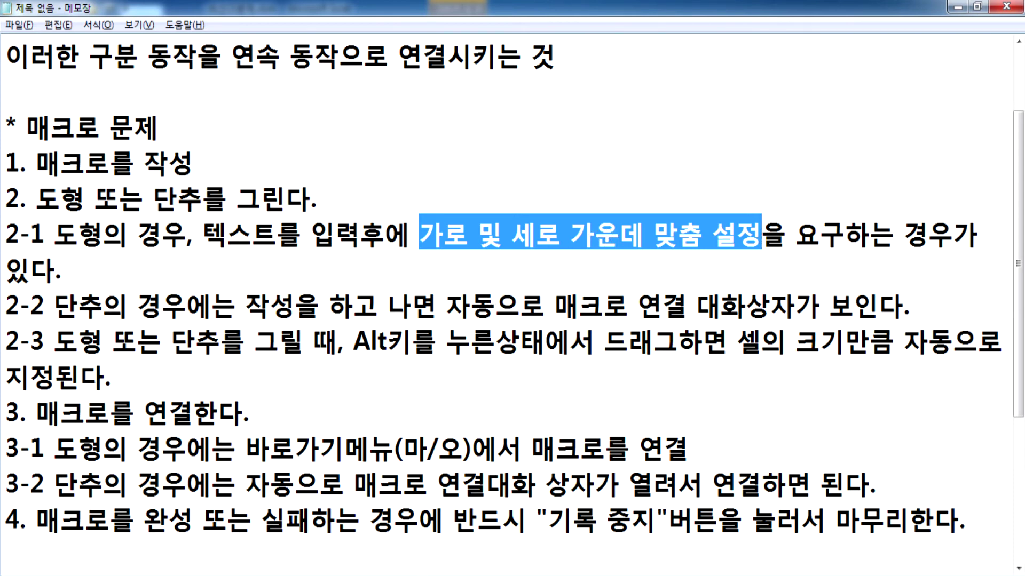
pyautogui.hotkey('alt', 'Tab')
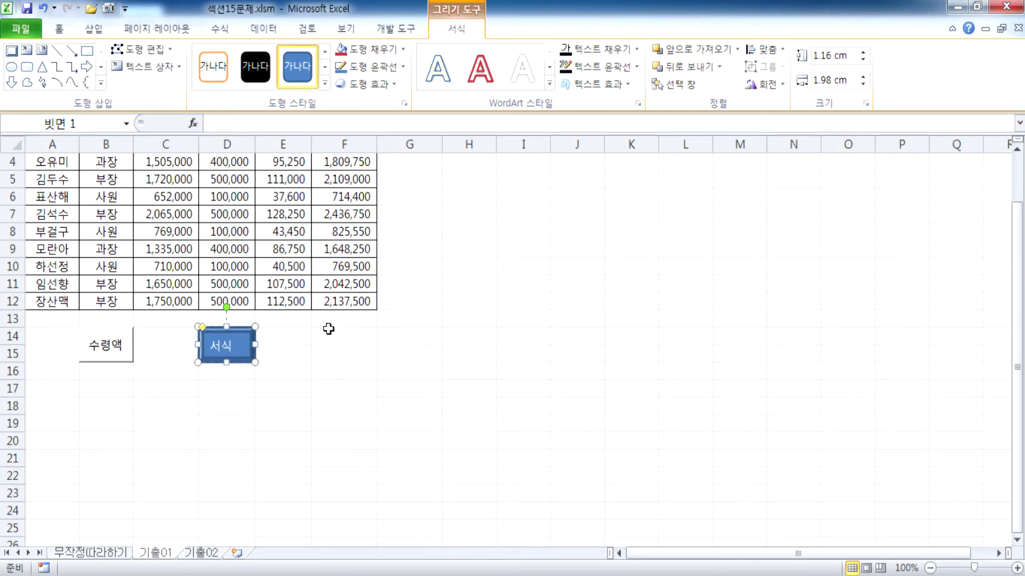
pyautogui.click(344, 343)
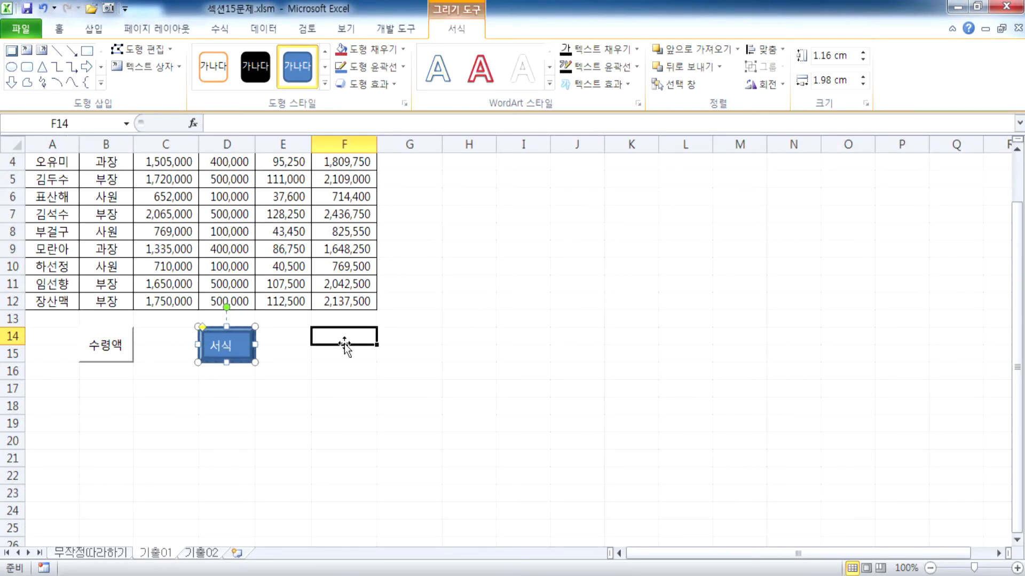
# Step: Assign the 서식 macro to the bevel shape labelled 서식
pyautogui.rightClick(241, 342)
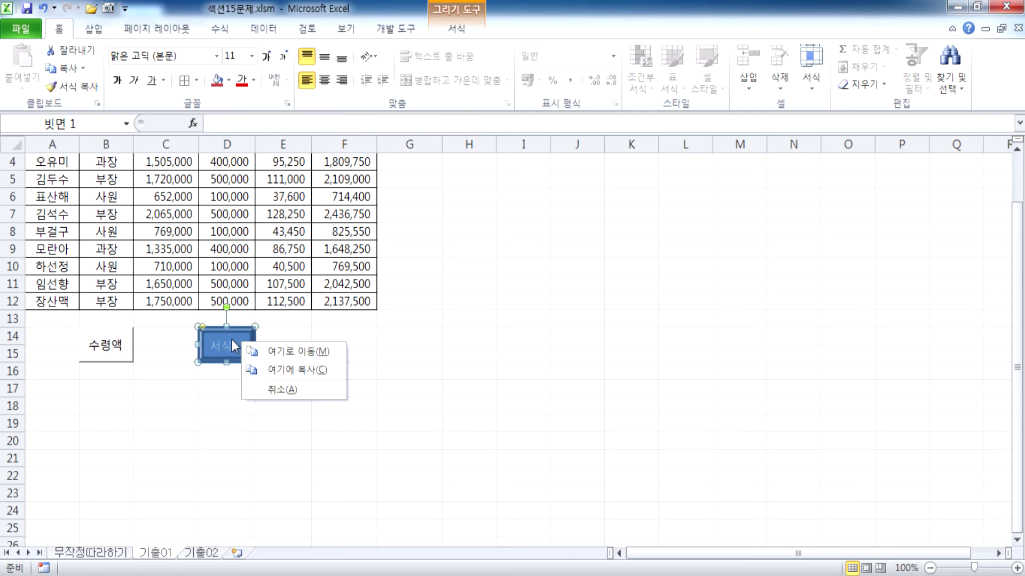
pyautogui.rightClick(232, 340)
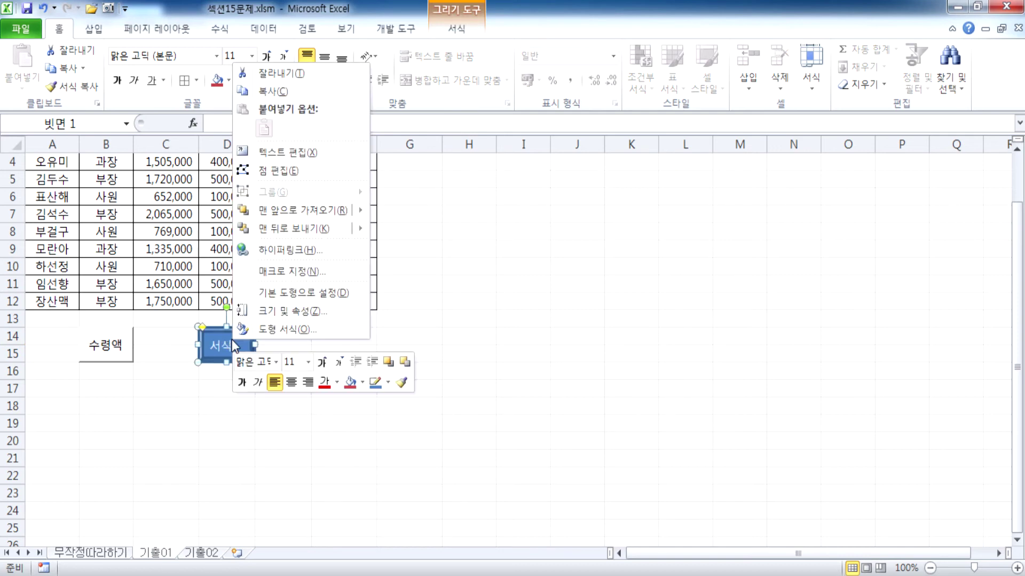
pyautogui.click(277, 273)
pyautogui.click(132, 190)
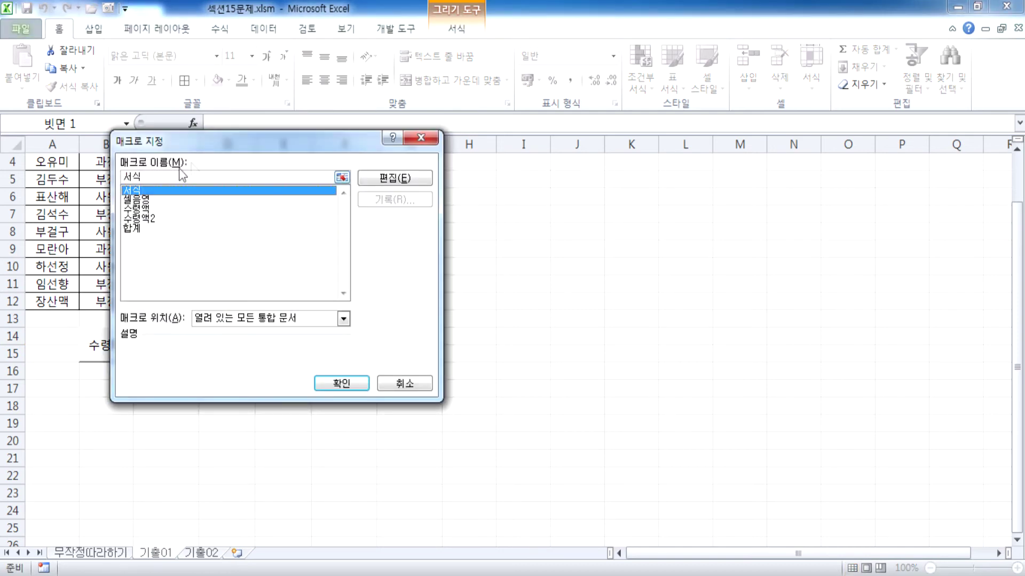
pyautogui.moveTo(226, 137); pyautogui.dragTo(503, 106)
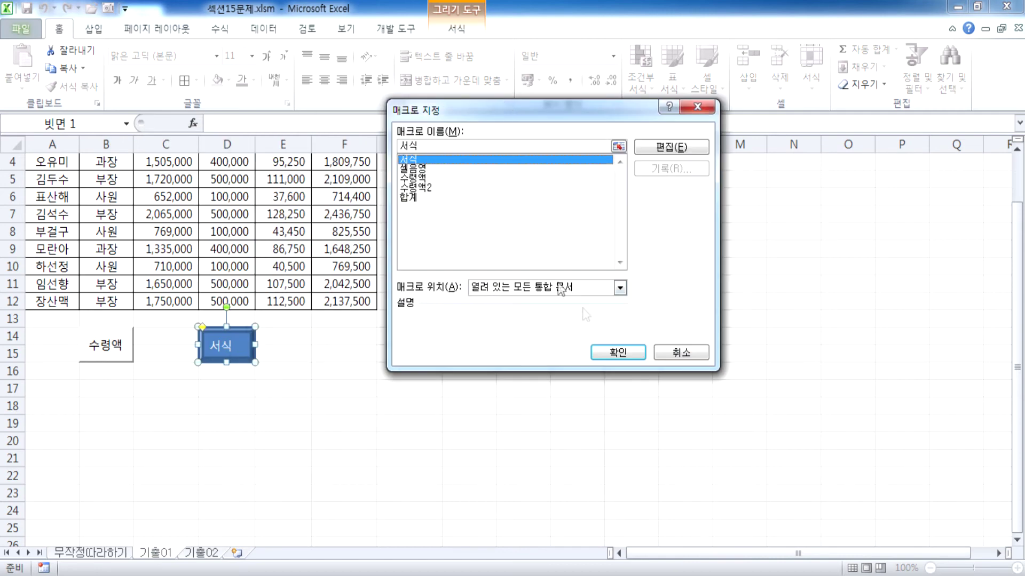
pyautogui.click(614, 355)
# Step: Remove all borders from the salary table range A3:F12
pyautogui.scroll(1, 316, 392)
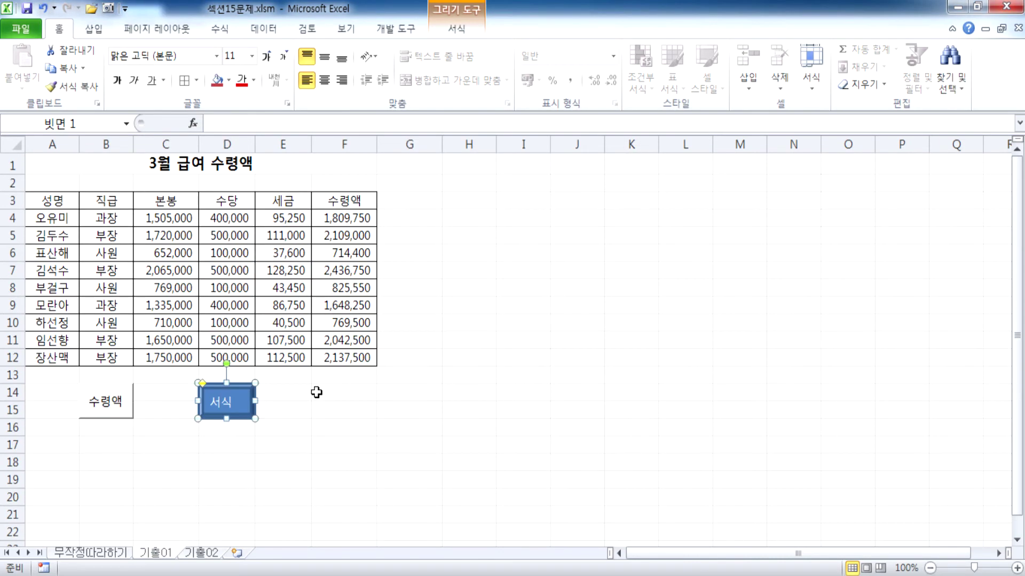
pyautogui.moveTo(66, 201); pyautogui.dragTo(320, 357)
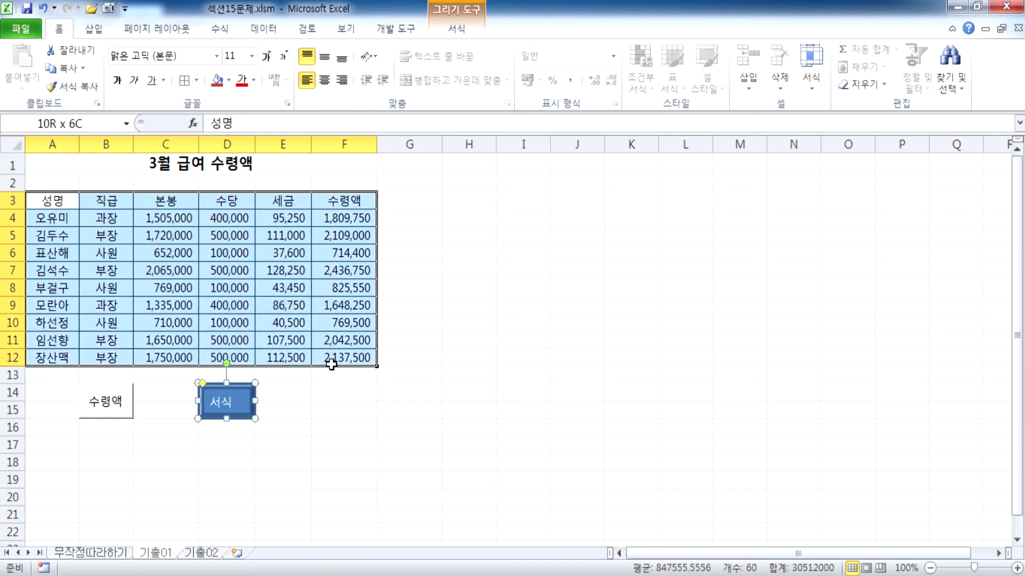
pyautogui.click(198, 79)
pyautogui.click(208, 194)
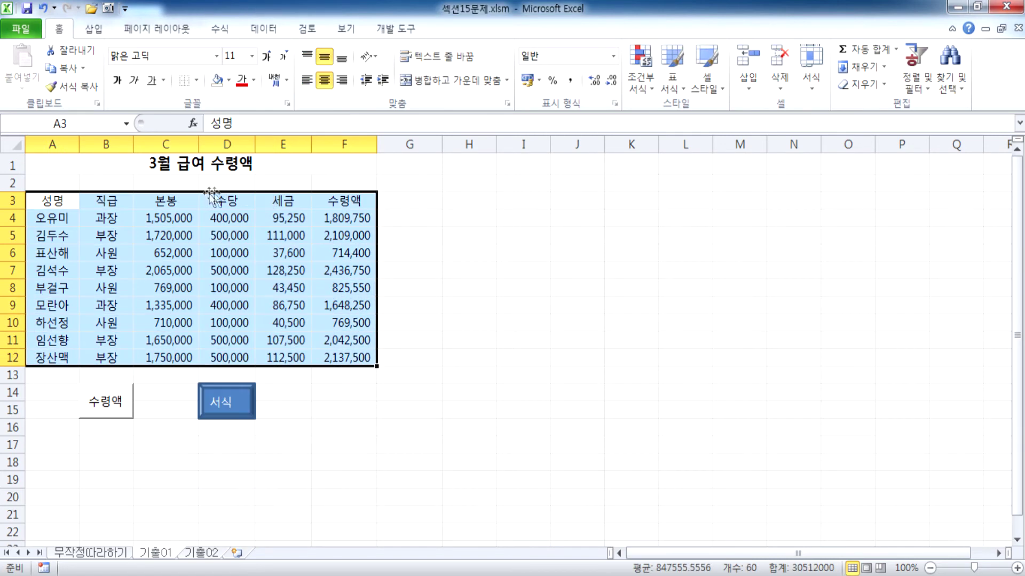
pyautogui.click(667, 373)
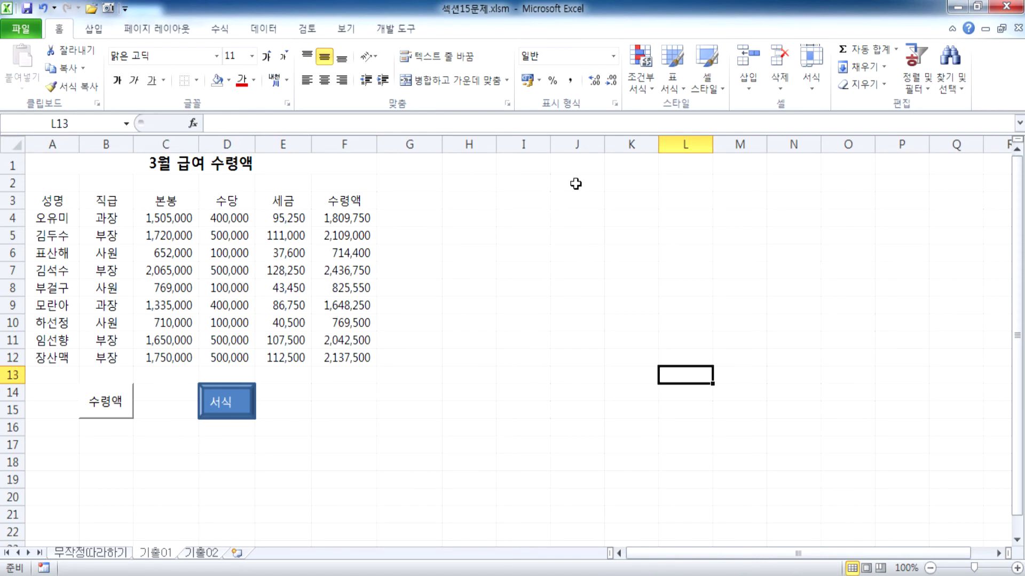
# Step: Run the 서식 macro from the bevel shape to reapply the borders to the salary table
pyautogui.click(803, 207)
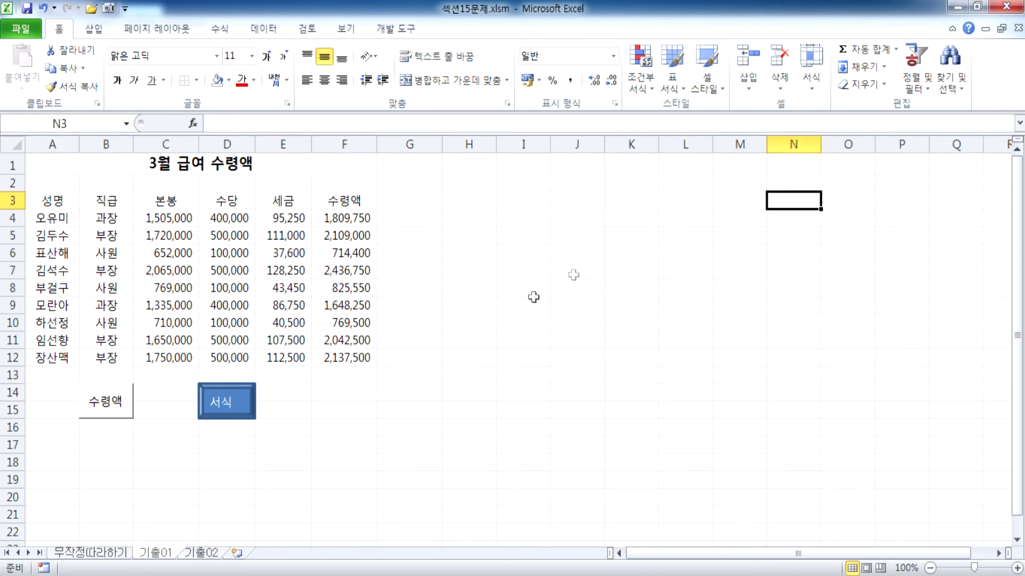
pyautogui.click(72, 167)
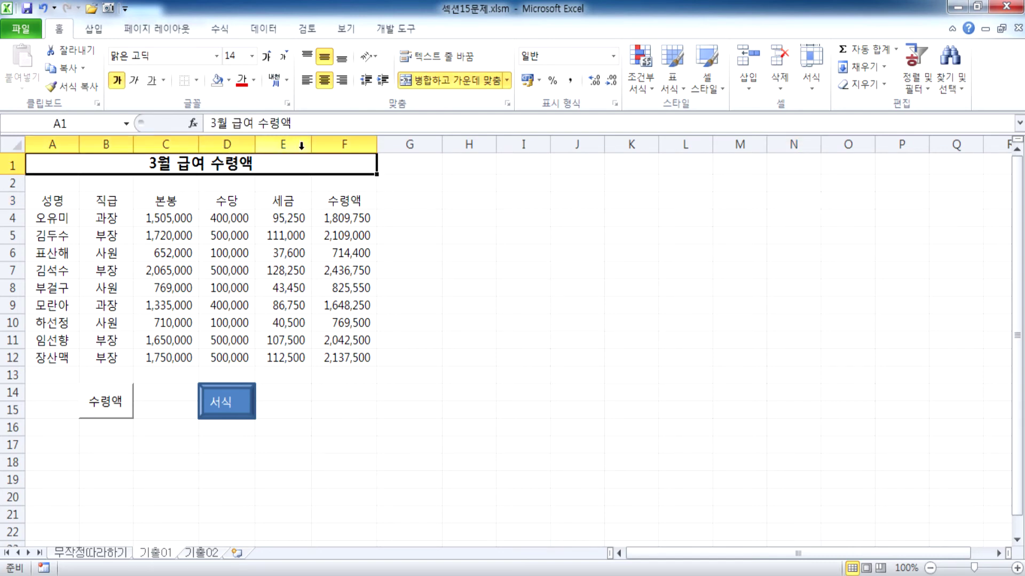
pyautogui.click(654, 278)
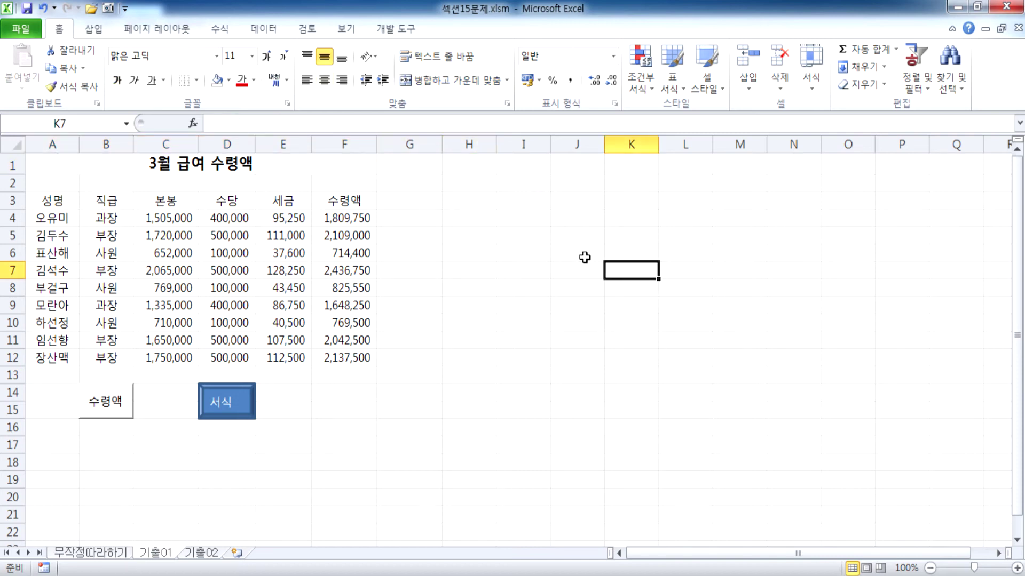
pyautogui.click(240, 401)
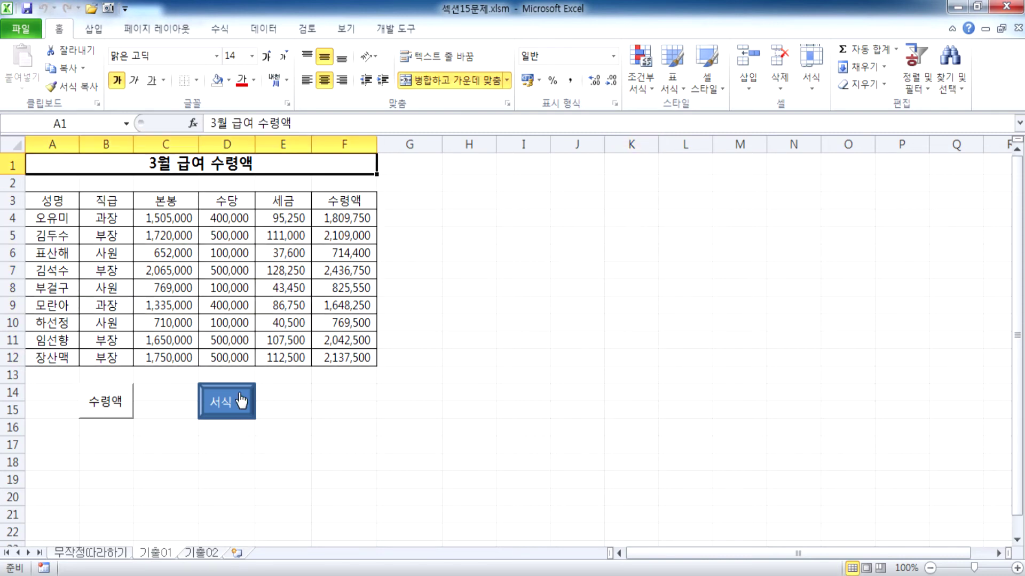
# Step: Examine the 수령액 cells F4 and F8 in the bordered salary table
pyautogui.click(533, 215)
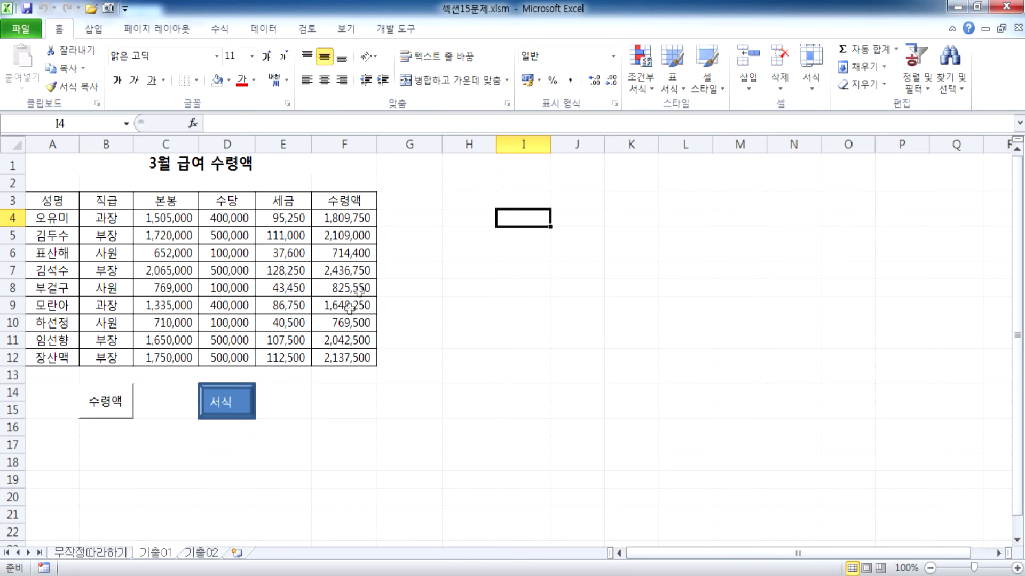
pyautogui.click(472, 202)
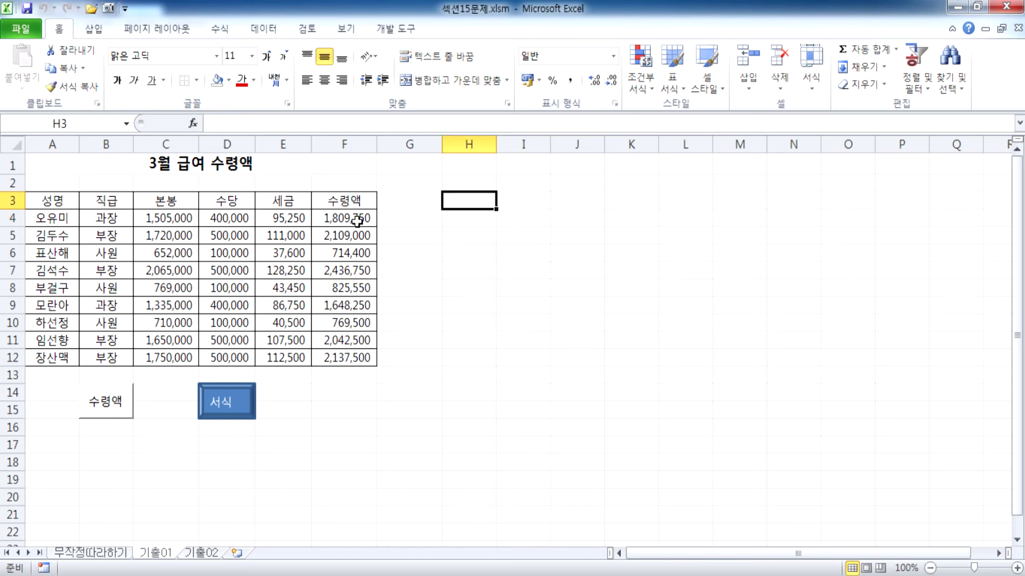
pyautogui.click(459, 221)
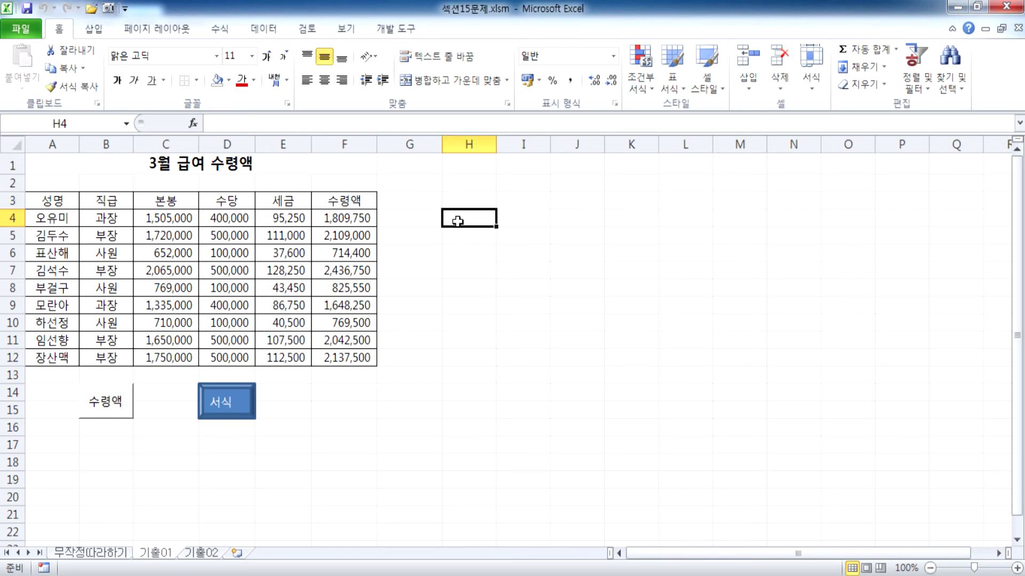
pyautogui.click(357, 220)
pyautogui.click(453, 281)
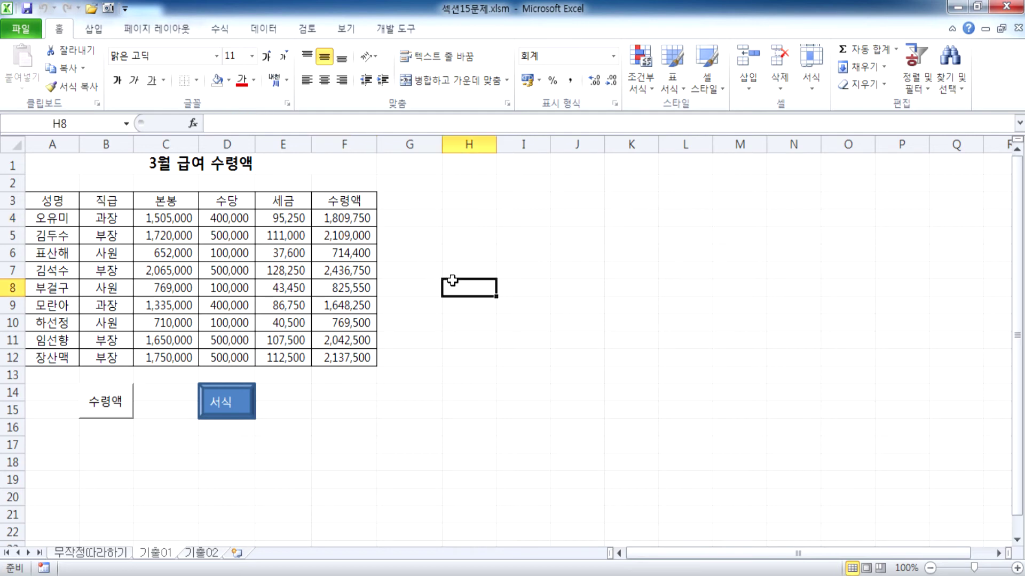
pyautogui.click(359, 291)
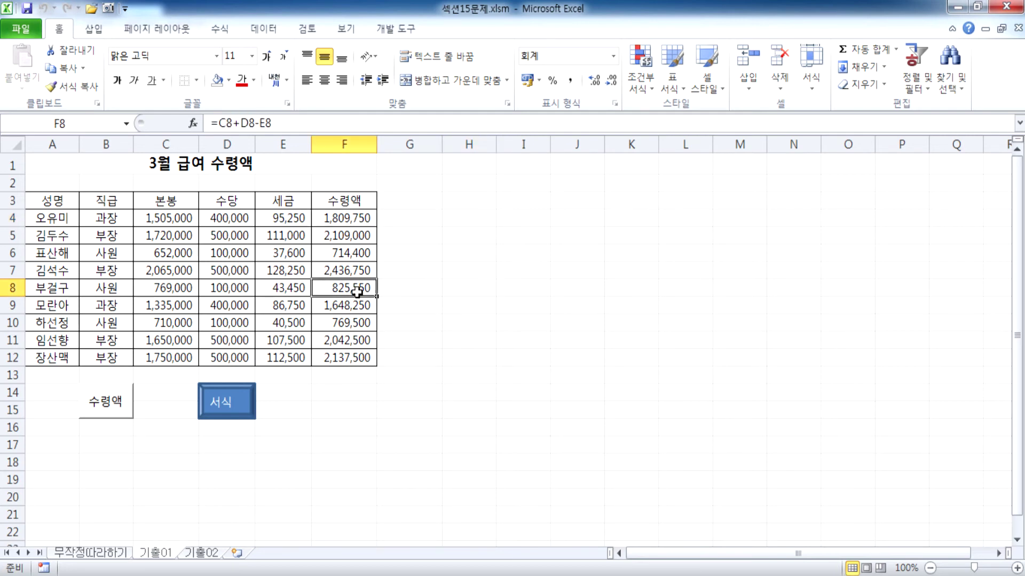
pyautogui.click(619, 234)
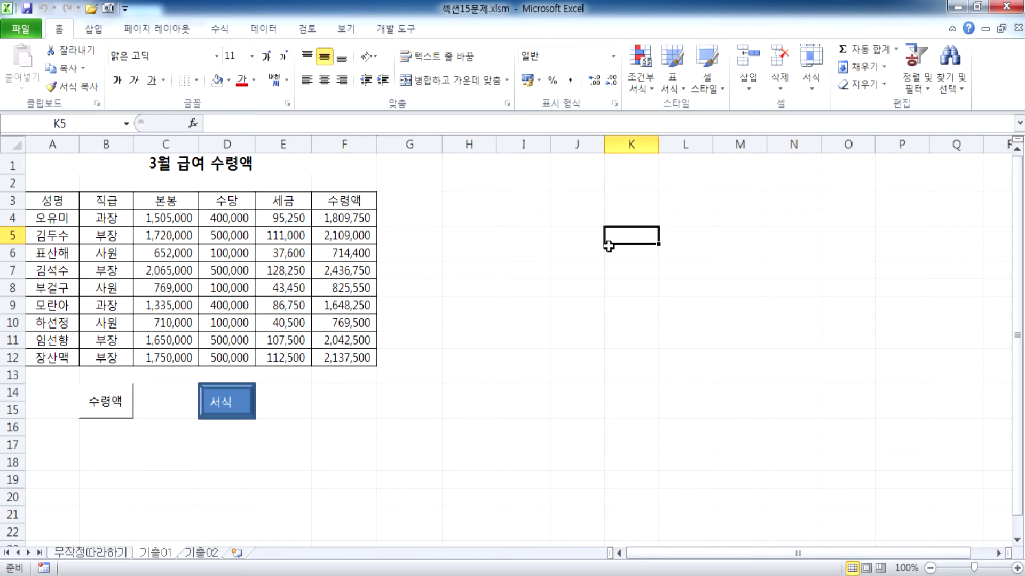
pyautogui.click(528, 235)
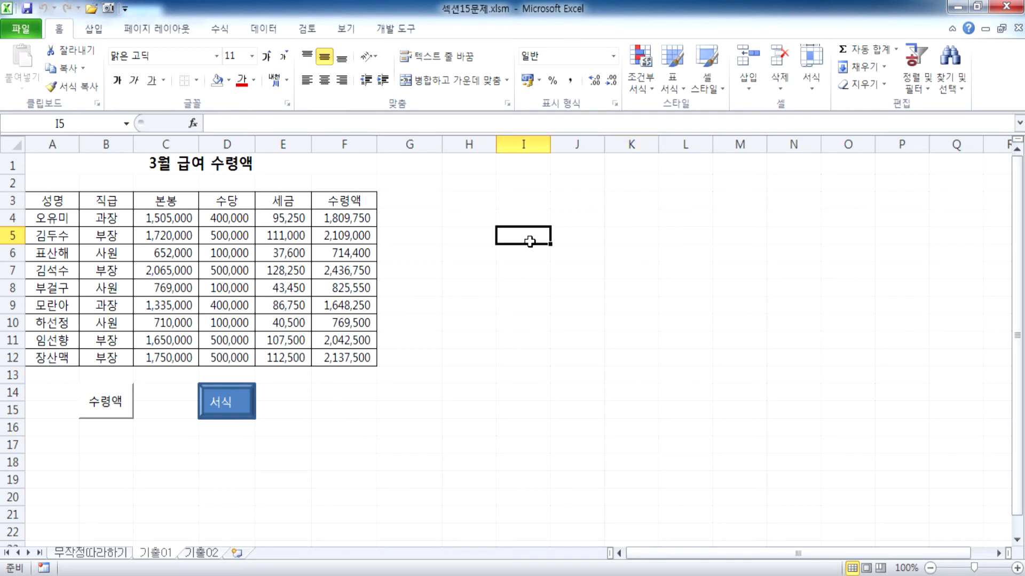
# Step: Clear the 수령액 values in F4:F12 and refill them by running the macro from the 수령액 button
pyautogui.click(690, 305)
pyautogui.moveTo(365, 221); pyautogui.dragTo(352, 357)
pyautogui.press('Delete')
pyautogui.click(648, 358)
pyautogui.moveTo(667, 235); pyautogui.dragTo(827, 350)
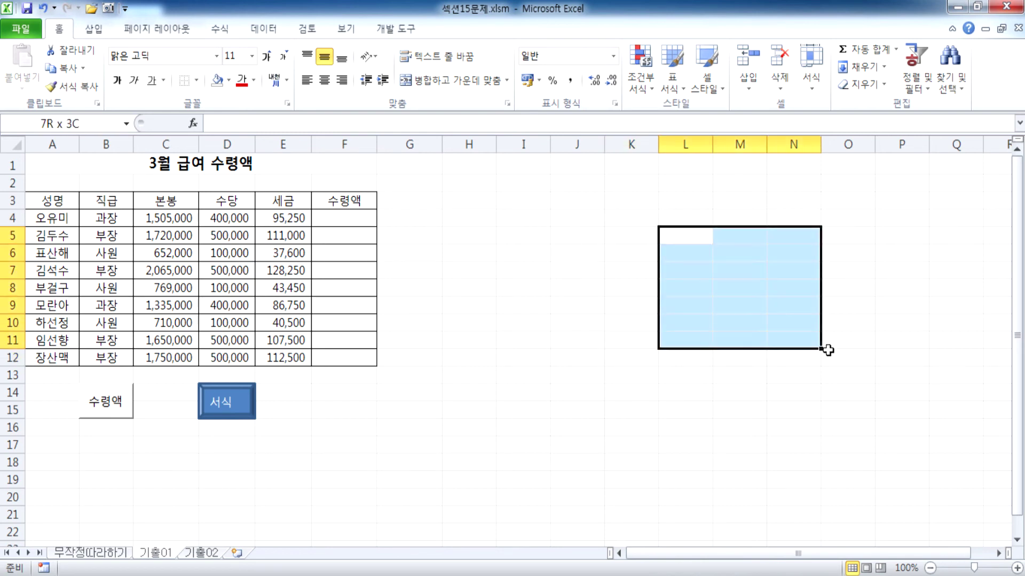
pyautogui.click(577, 358)
pyautogui.click(727, 360)
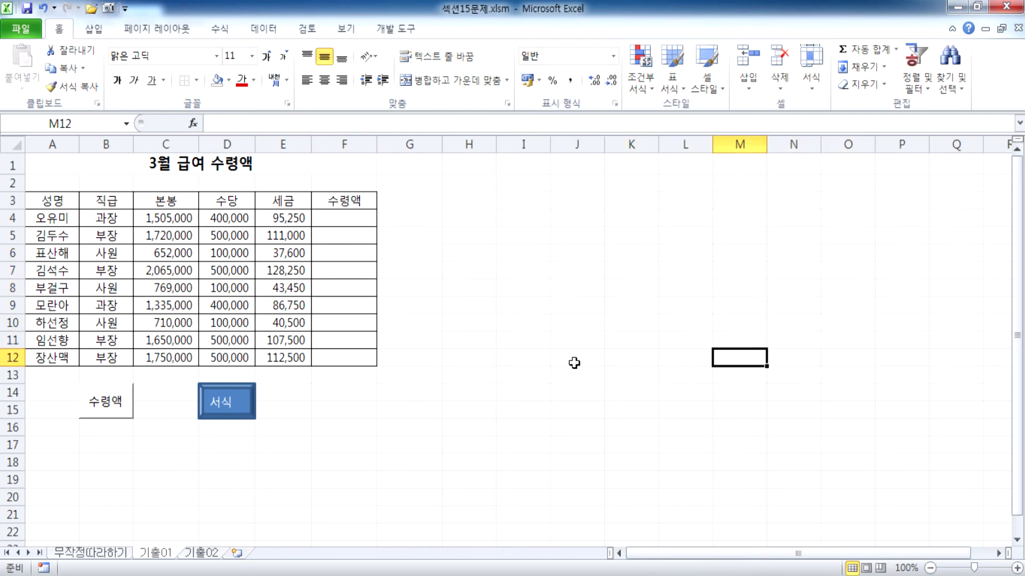
pyautogui.click(89, 408)
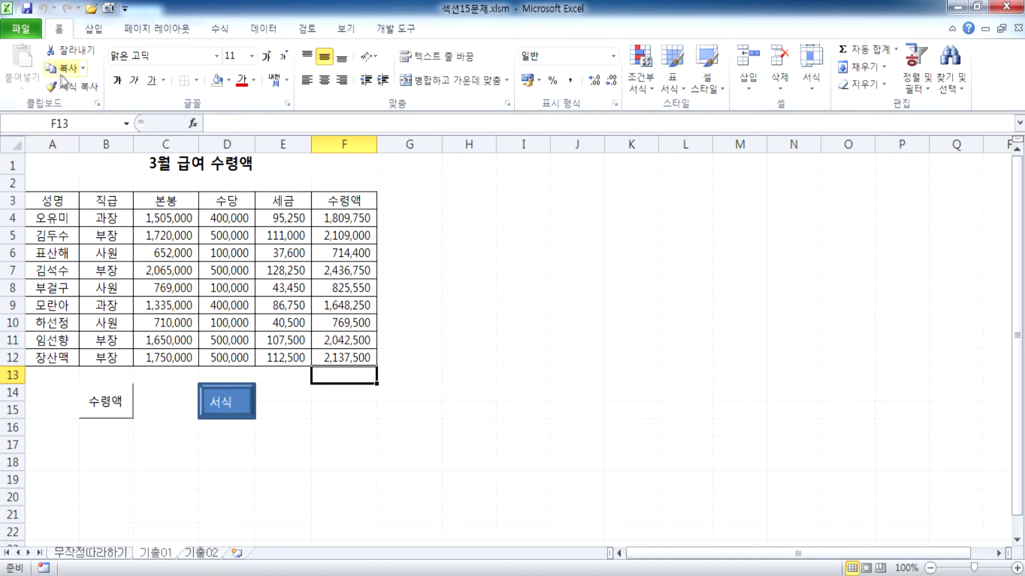
# Step: Turn on macro recording with relative references (상대 참조로 기록) and clear the 수령액 values in F4:F12
pyautogui.click(381, 31)
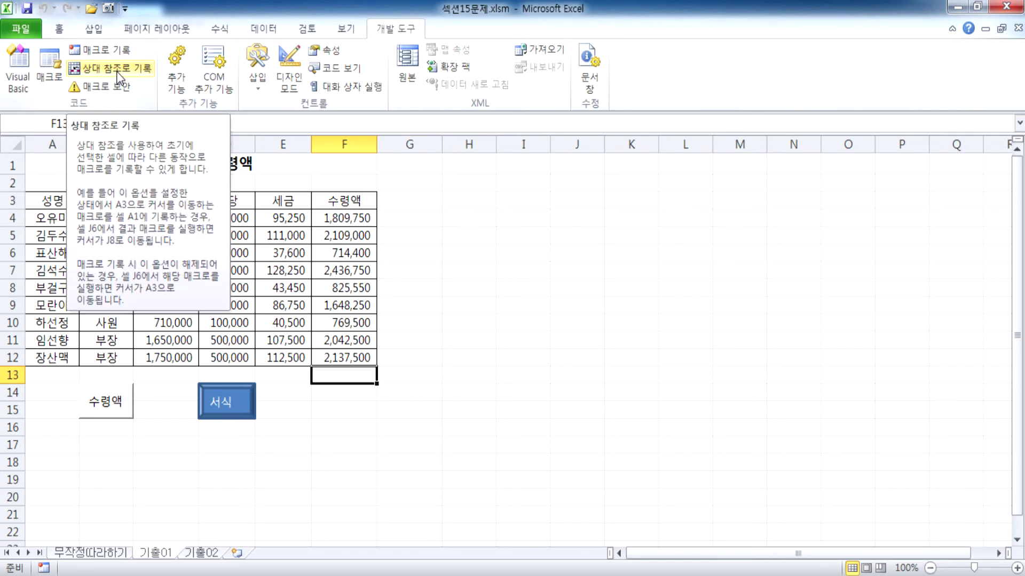
pyautogui.click(99, 74)
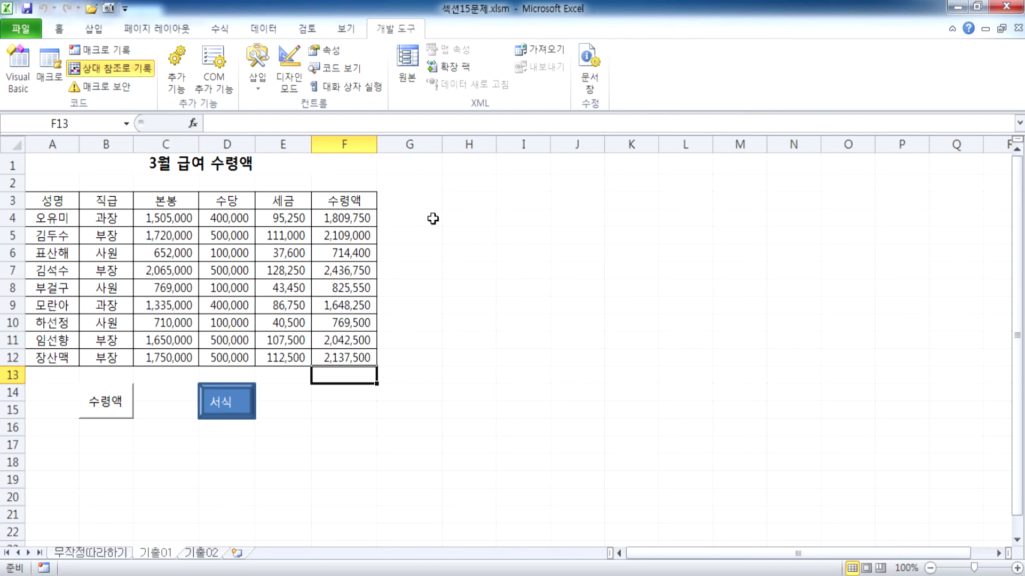
pyautogui.moveTo(352, 219); pyautogui.dragTo(359, 359)
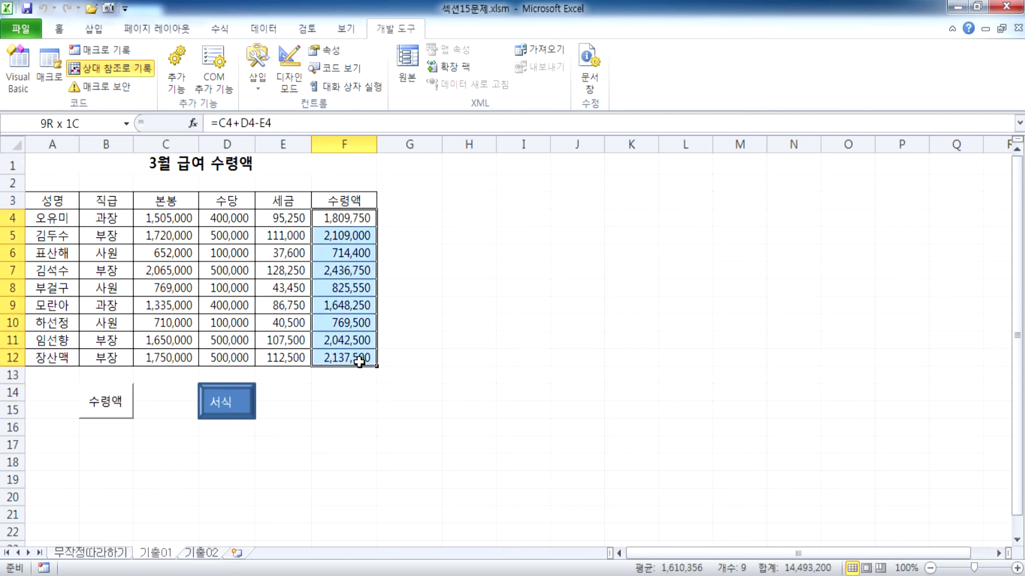
pyautogui.press('Delete')
# Step: Turn off macro recording with relative references (상대 참조로 기록), with cell H5 selected
pyautogui.click(352, 225)
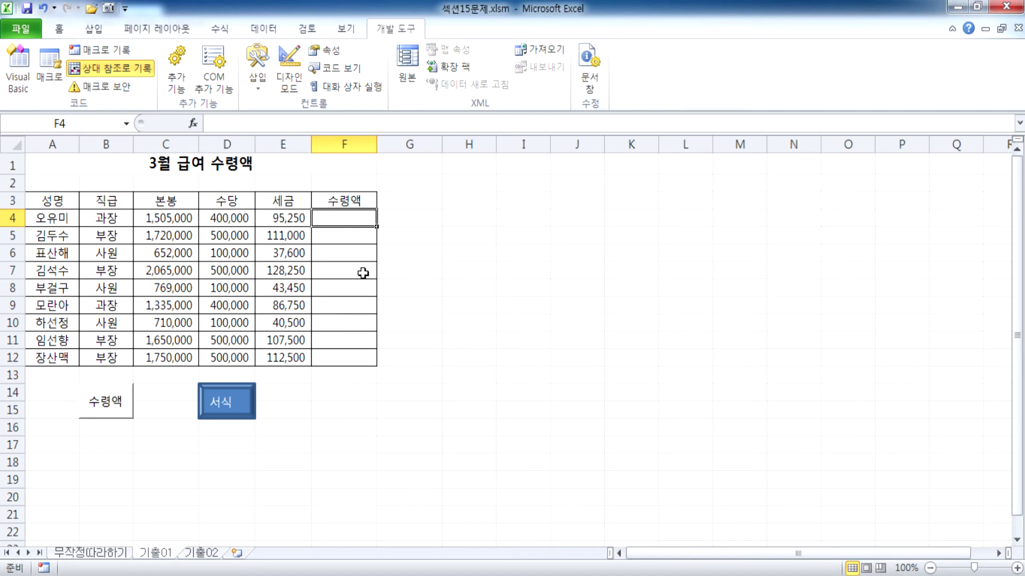
pyautogui.click(350, 325)
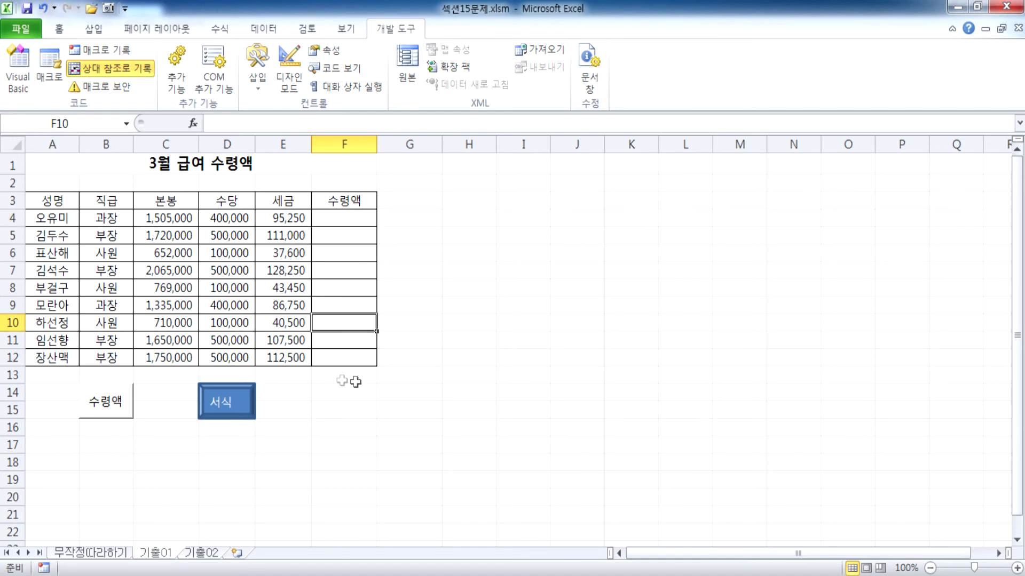
pyautogui.click(720, 286)
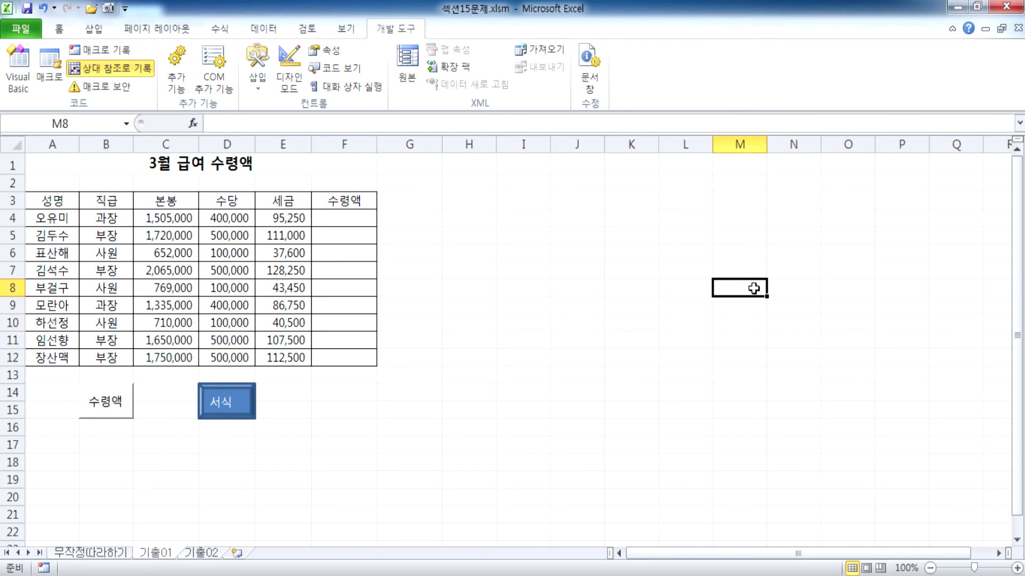
pyautogui.click(589, 234)
pyautogui.click(451, 237)
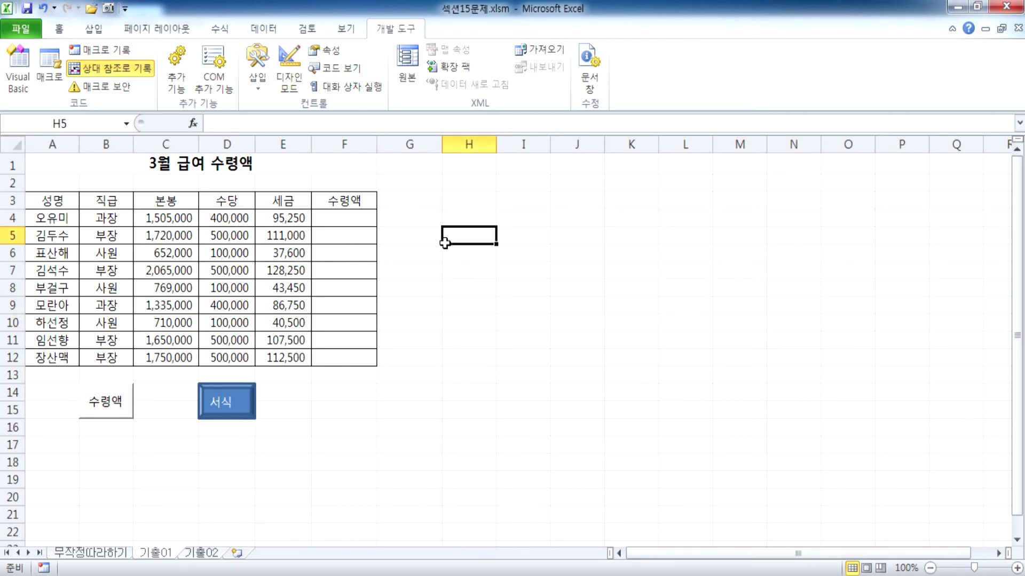
pyautogui.click(538, 335)
pyautogui.click(478, 230)
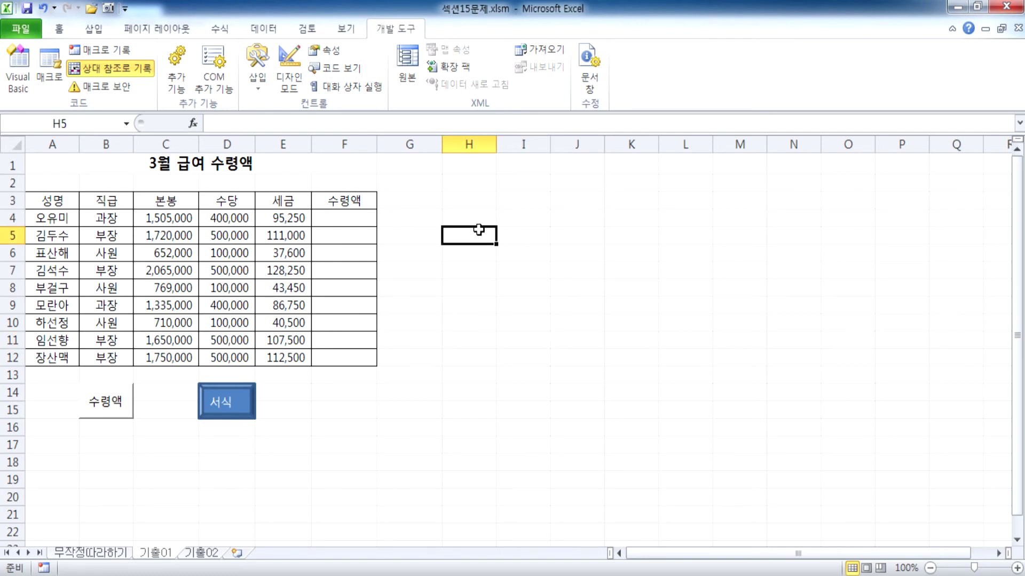
pyautogui.click(117, 69)
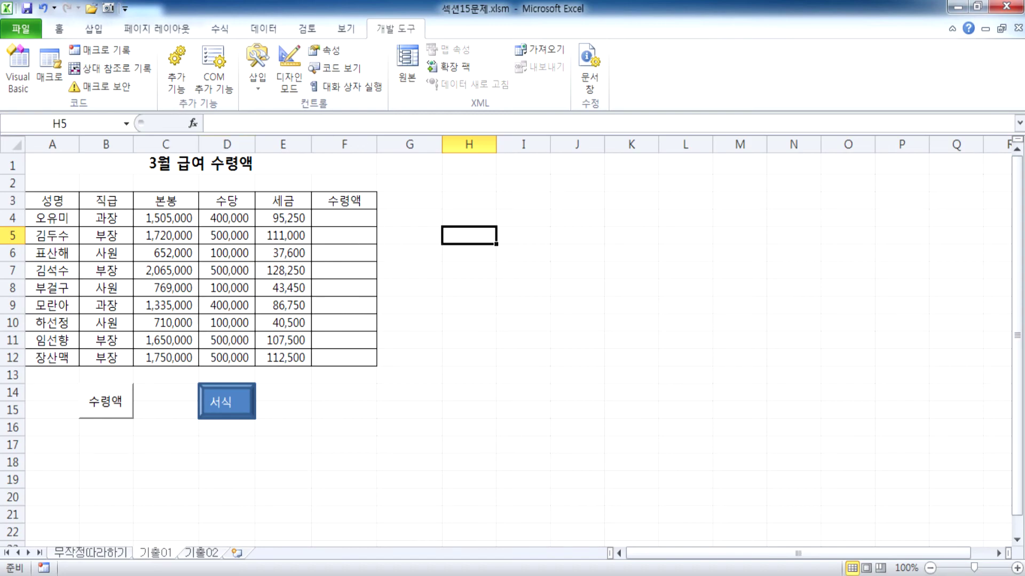
# Step: Open the answer workbook 섹션15정답.xlsm from the 01 섹션 folder with its macro content enabled, and close it
pyautogui.hotkey('alt', 'Tab')
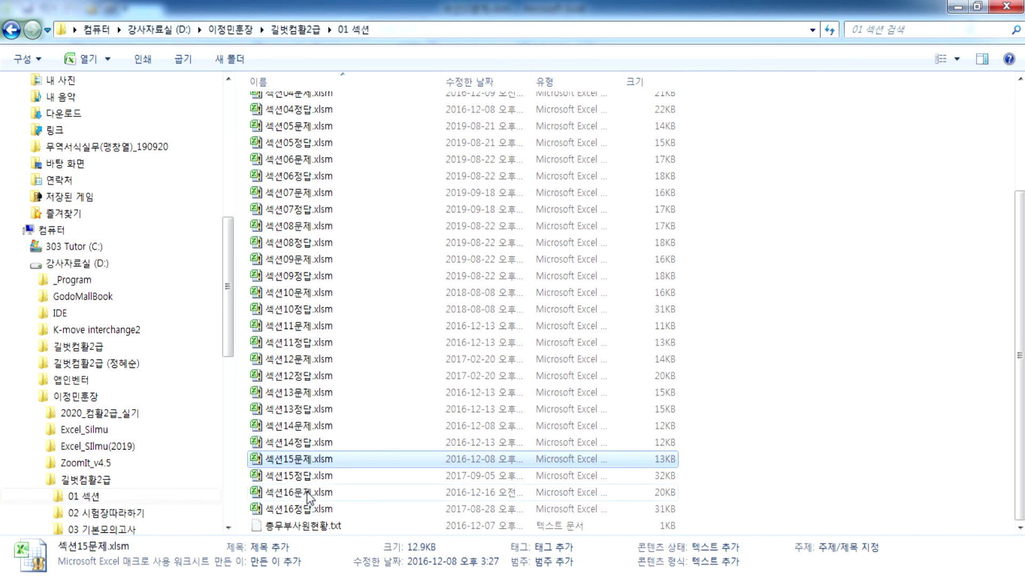
pyautogui.doubleClick(298, 477)
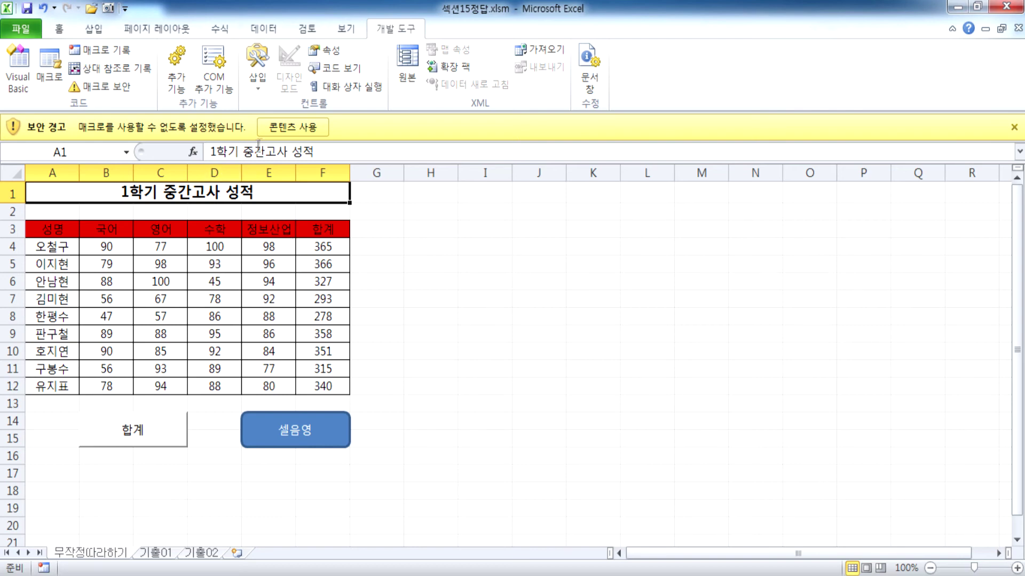
pyautogui.click(293, 128)
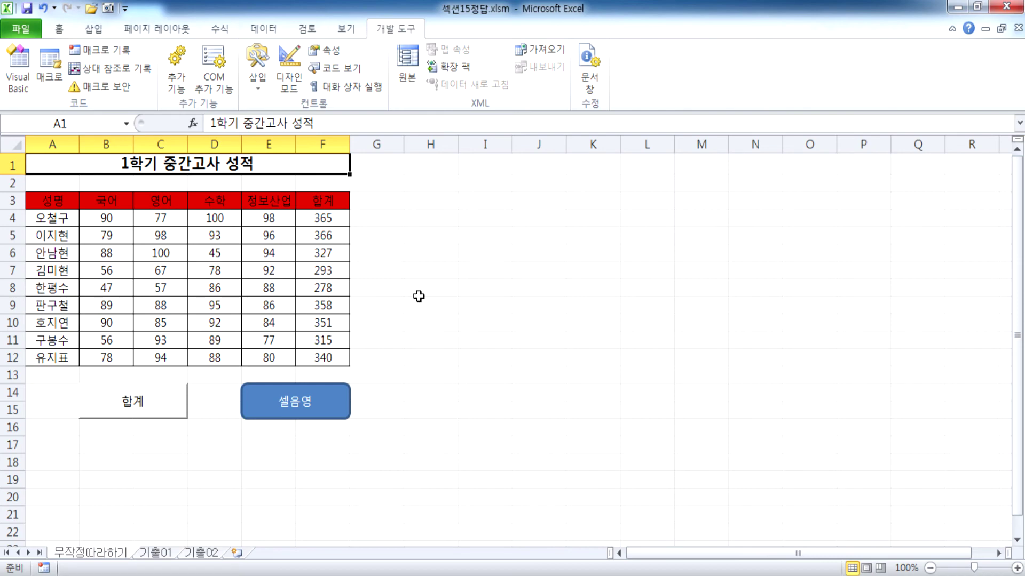
pyautogui.click(1007, 7)
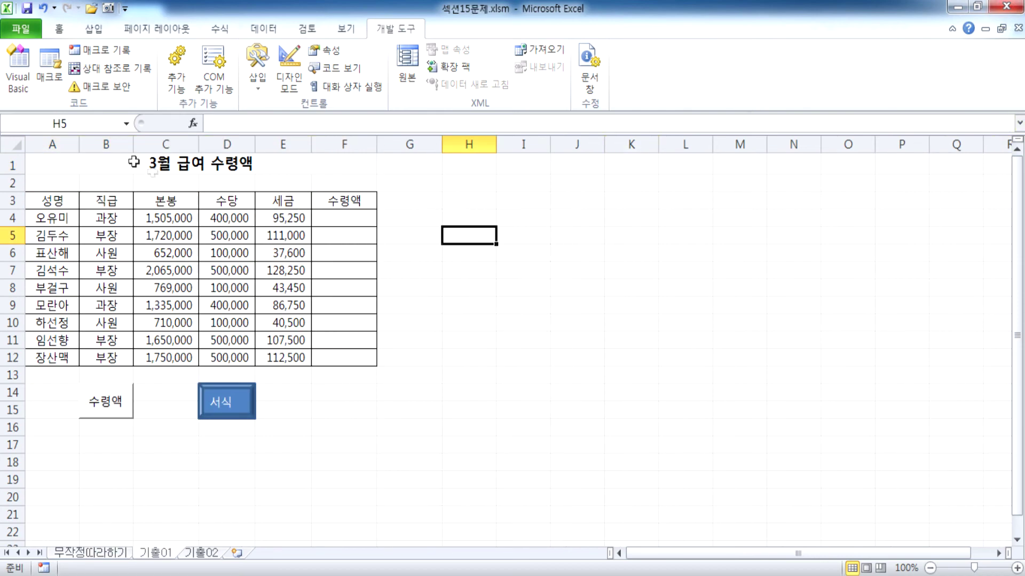
# Step: Review the available macro settings (매크로 설정) in the Trust Center and leave without applying any change
pyautogui.click(107, 87)
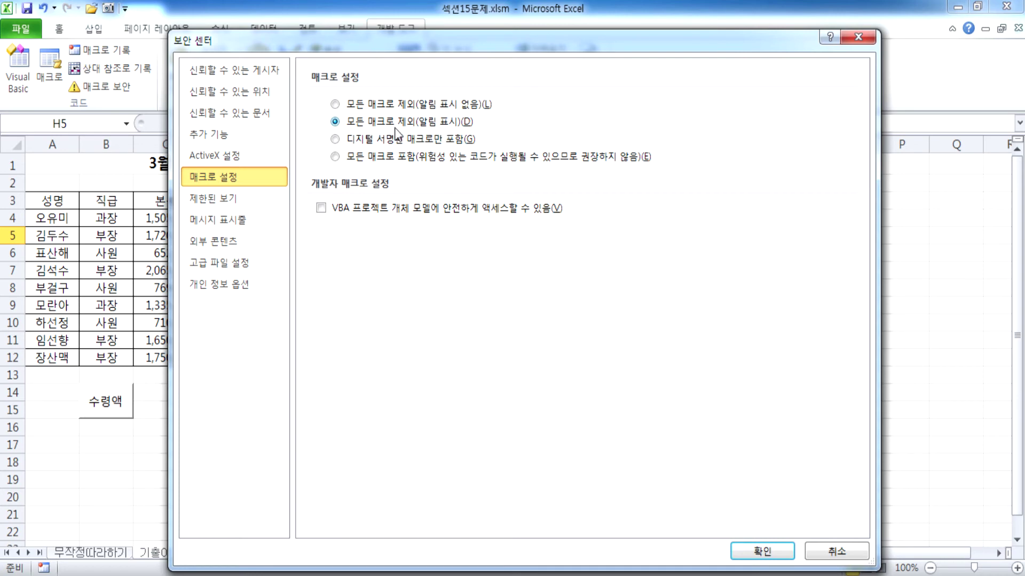
pyautogui.click(343, 111)
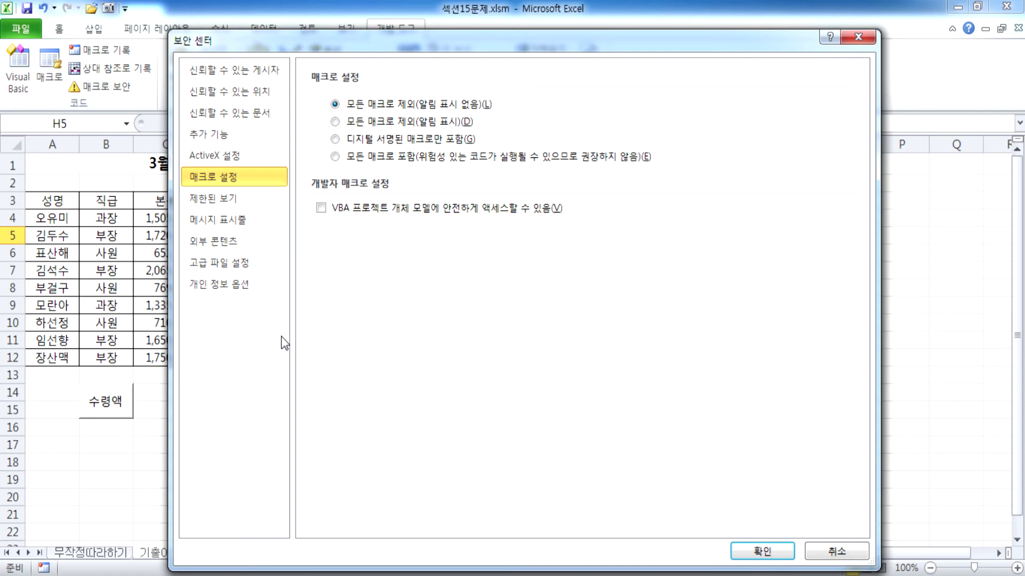
pyautogui.click(336, 157)
pyautogui.click(336, 122)
pyautogui.click(837, 551)
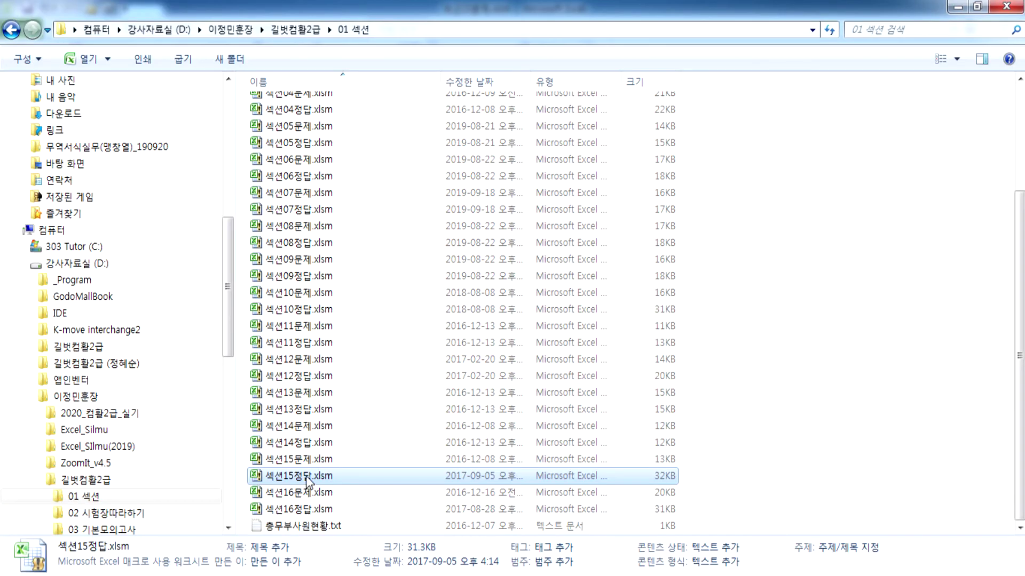
# Step: Open the answer workbooks 섹션15정답.xlsm and 섹션16정답.xlsm one after the other from the 01 섹션 folder, closing each after viewing
pyautogui.doubleClick(308, 476)
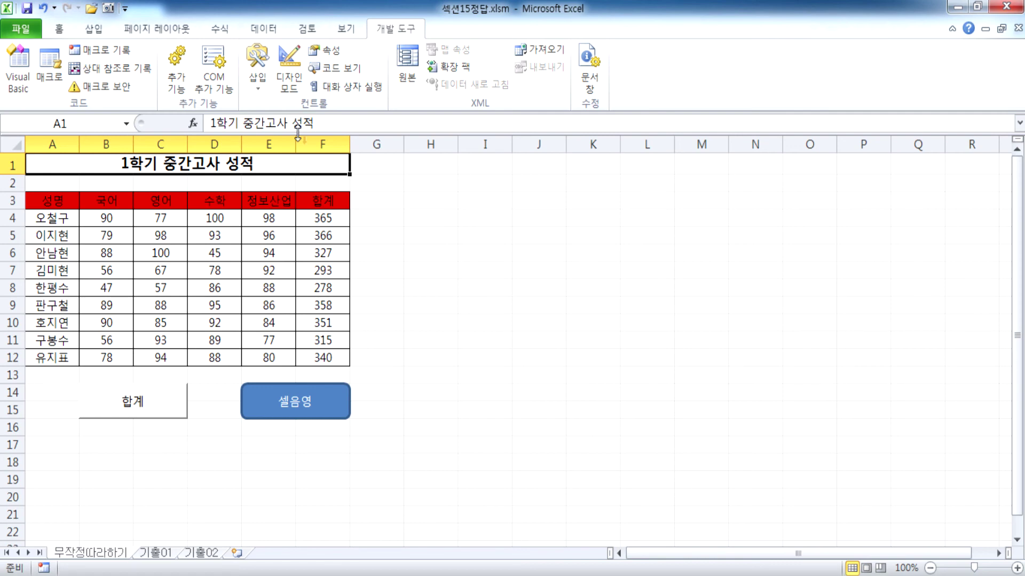
pyautogui.click(1004, 9)
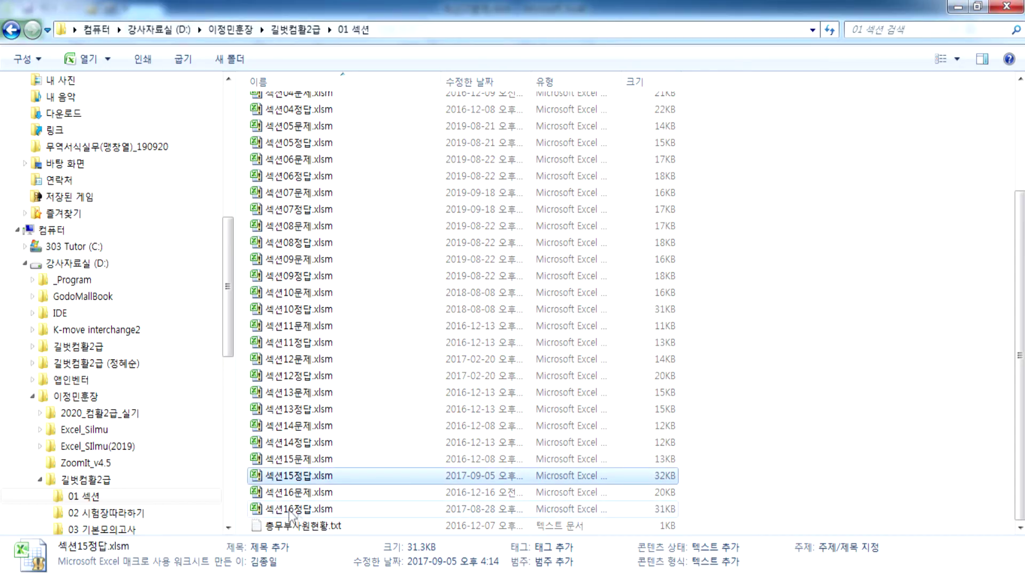
pyautogui.doubleClick(291, 511)
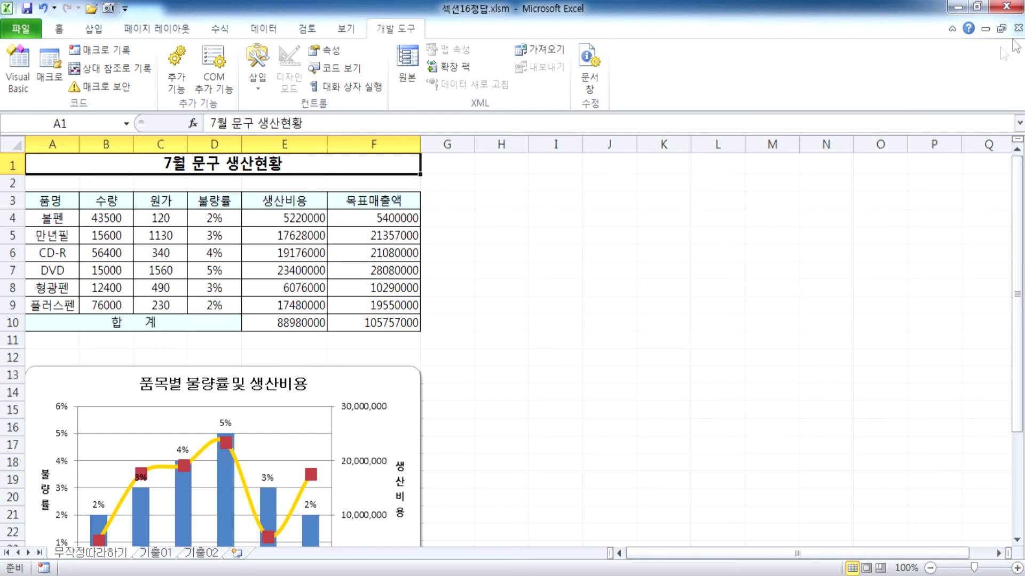
pyautogui.click(1006, 9)
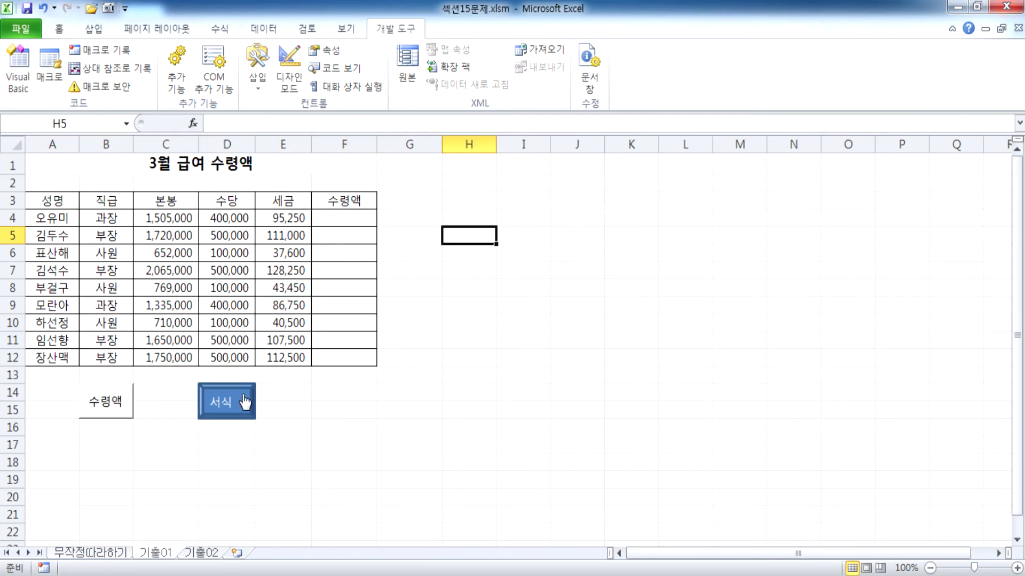
# Step: Fill the 수령액 values in F4:F12 by running the 수령액 button's macro, and switch to the 기출02 sheet
pyautogui.click(122, 416)
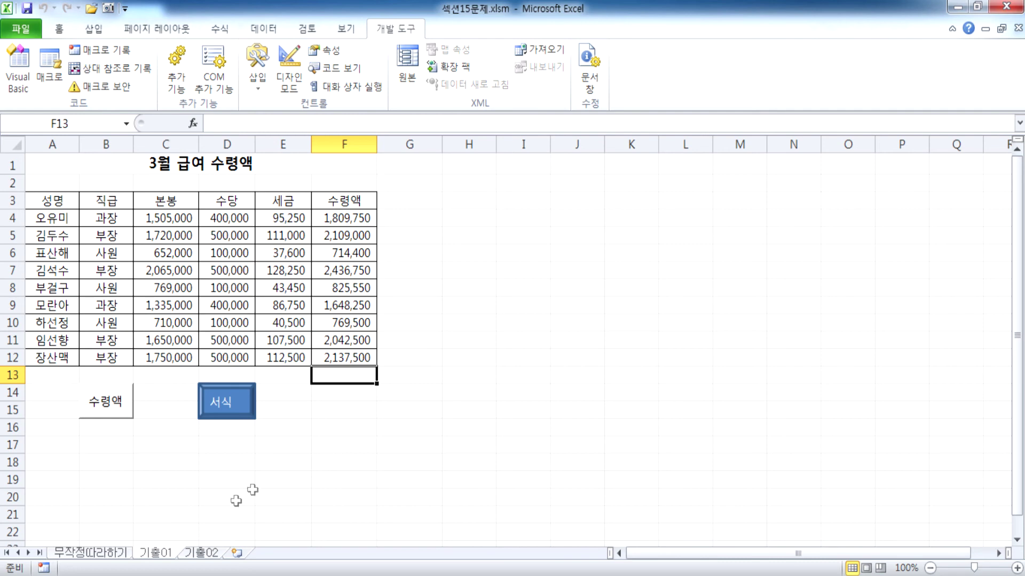
pyautogui.click(205, 552)
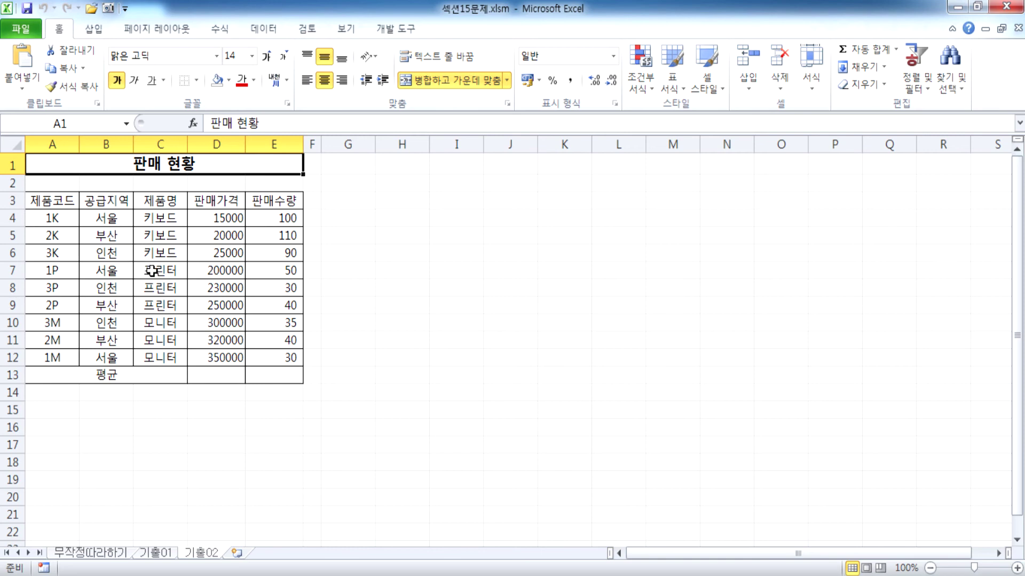
# Step: Calculate the 평균 row in D13:E13 by applying AutoSum's average (평균) to D4:E13, and undo the result
pyautogui.moveTo(213, 375); pyautogui.dragTo(260, 376)
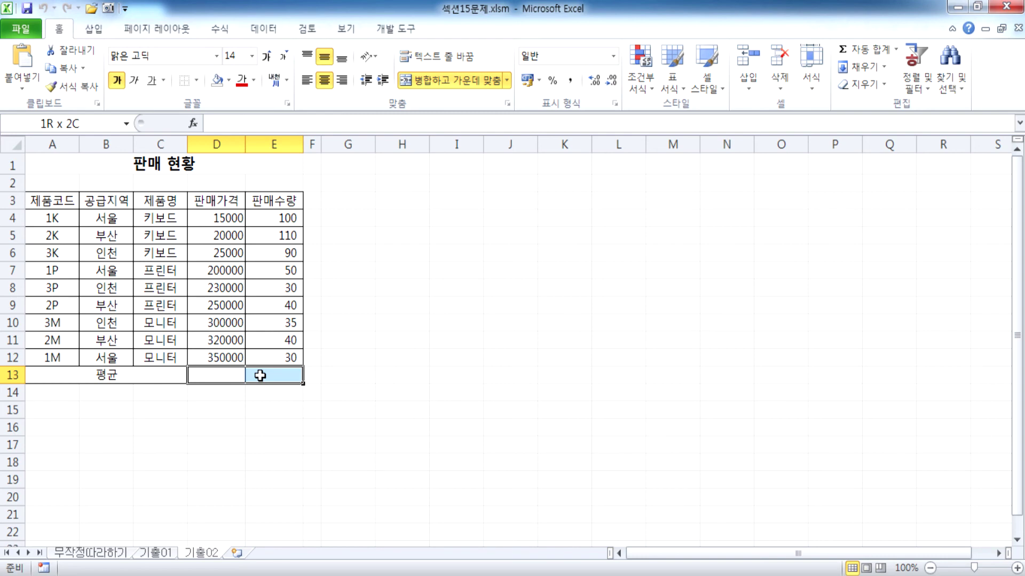
pyautogui.moveTo(260, 376); pyautogui.dragTo(211, 376)
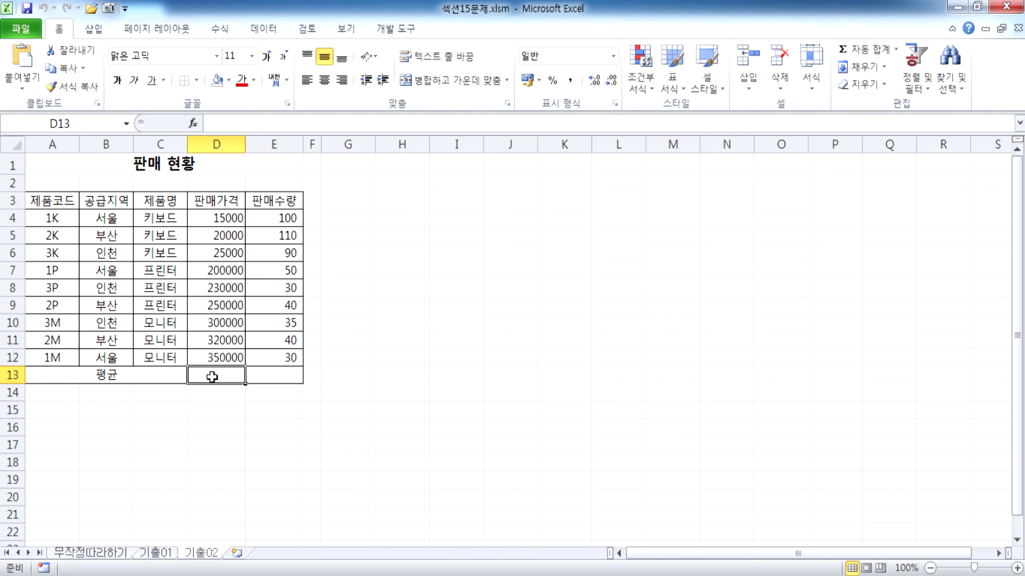
pyautogui.moveTo(218, 217); pyautogui.dragTo(263, 372)
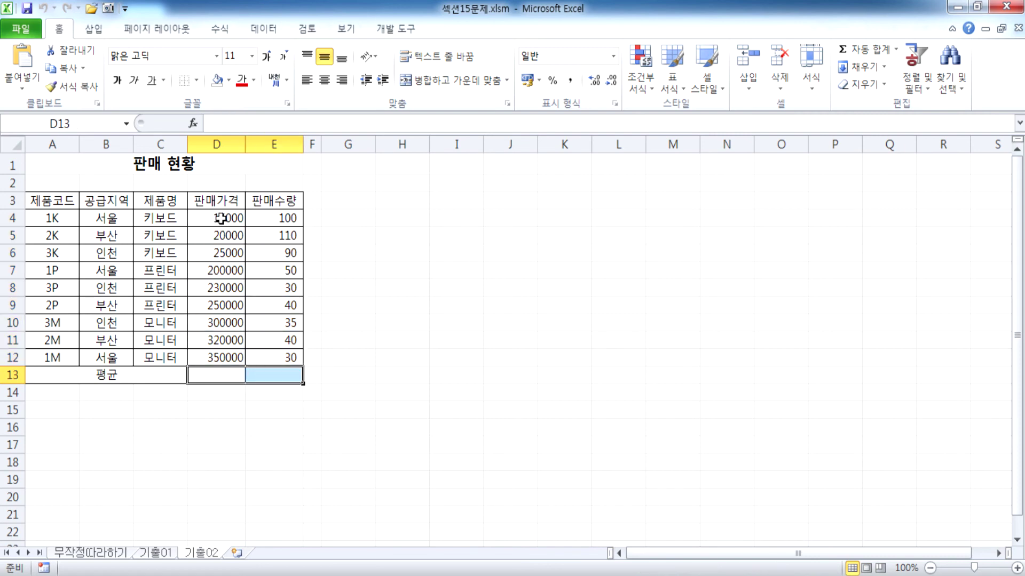
pyautogui.moveTo(218, 219); pyautogui.dragTo(258, 375)
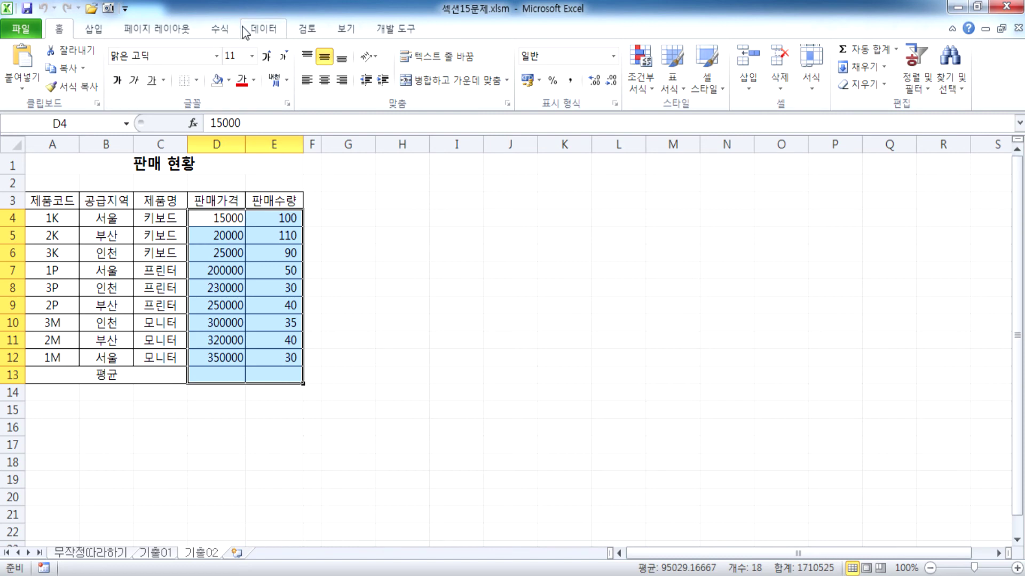
pyautogui.click(219, 29)
pyautogui.click(67, 89)
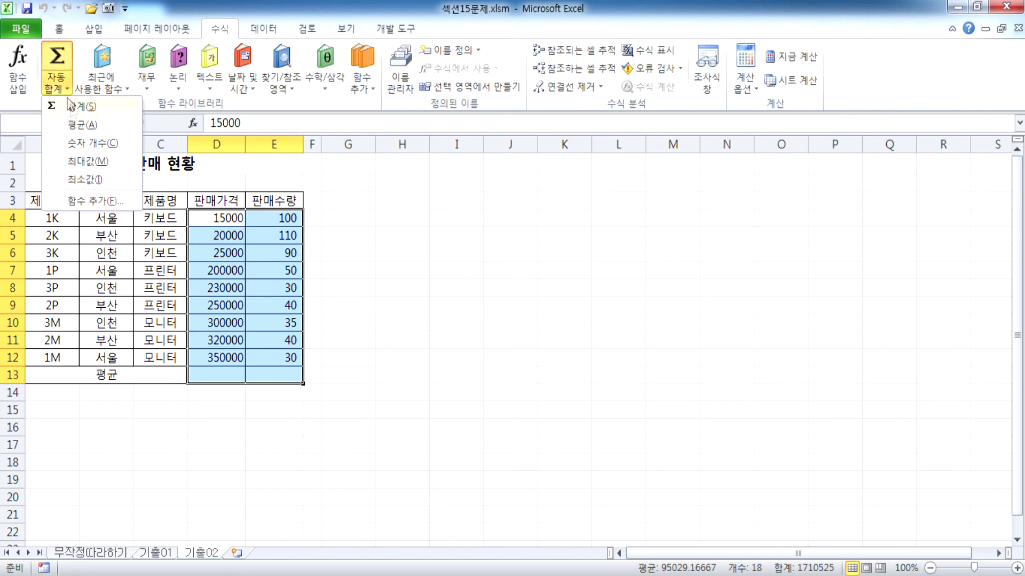
pyautogui.click(75, 126)
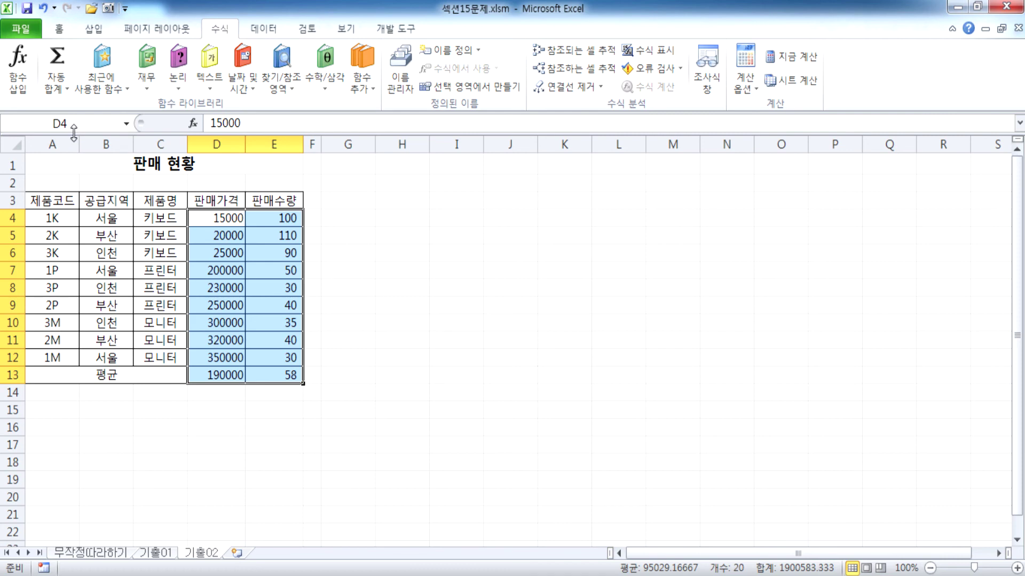
pyautogui.click(226, 373)
pyautogui.hotkey('ctrl', 'z')
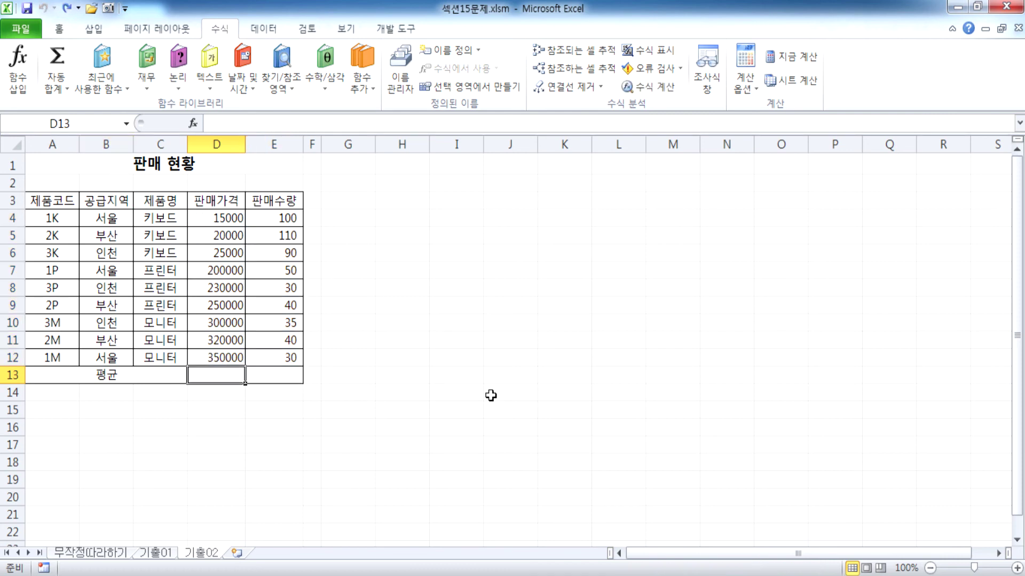
# Step: Enter =AVERAGE(D4:D12) in D13 and fill the formula across to E13
pyautogui.write('=ㅁㅍㄷ')
pyautogui.press('BackSpace')
pyautogui.press('BackSpace')
pyautogui.press('BackSpace')
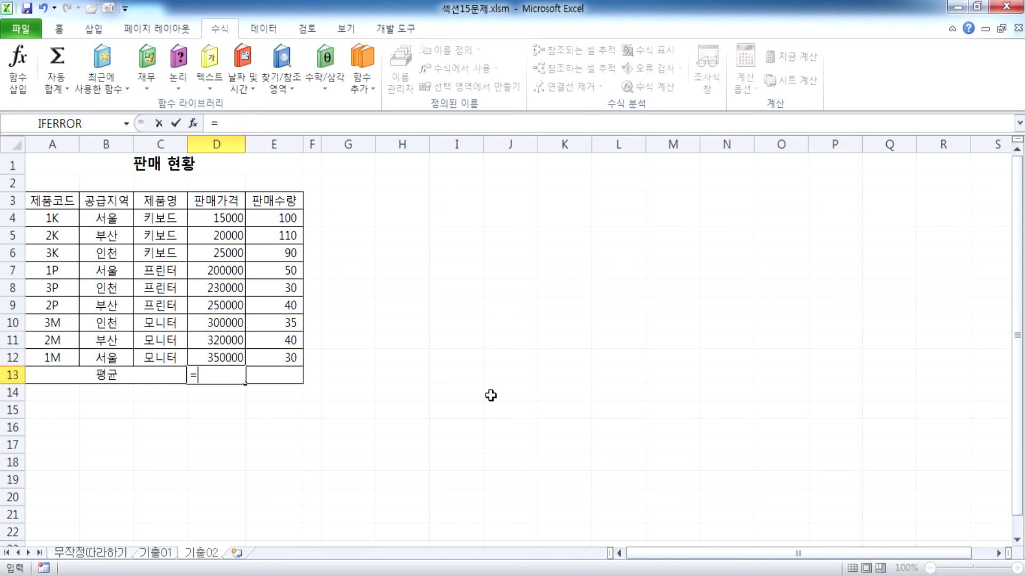
pyautogui.write('aver')
pyautogui.press('Tab')
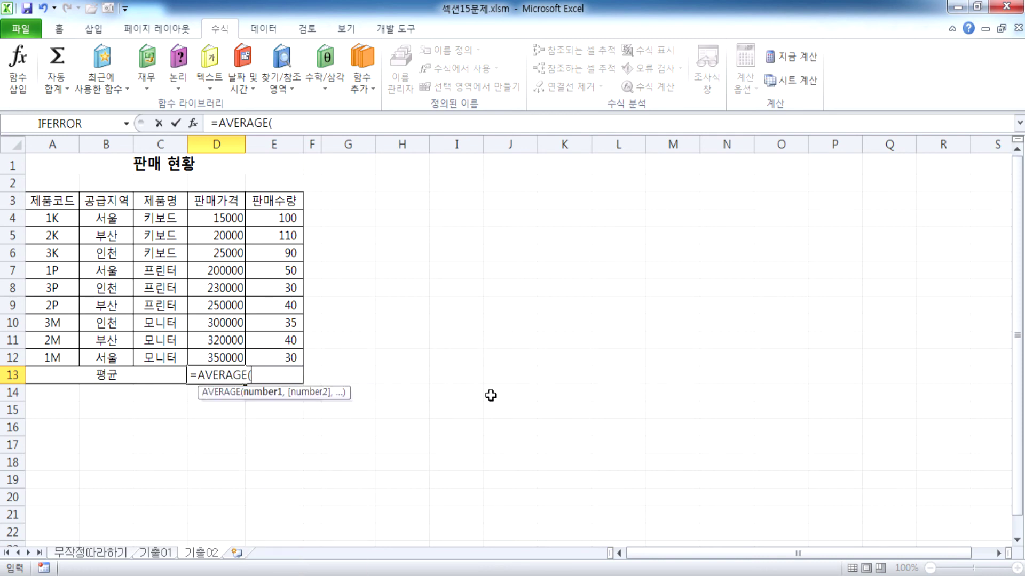
pyautogui.click(216, 220)
pyautogui.moveTo(216, 224); pyautogui.dragTo(212, 354)
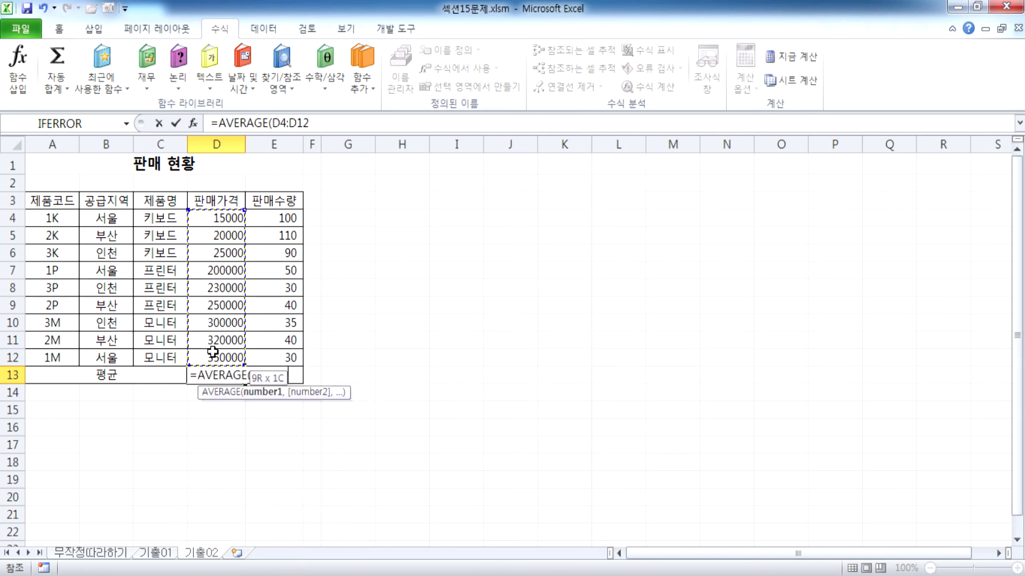
pyautogui.press('Return')
pyautogui.click(228, 376)
pyautogui.moveTo(245, 383); pyautogui.dragTo(289, 386)
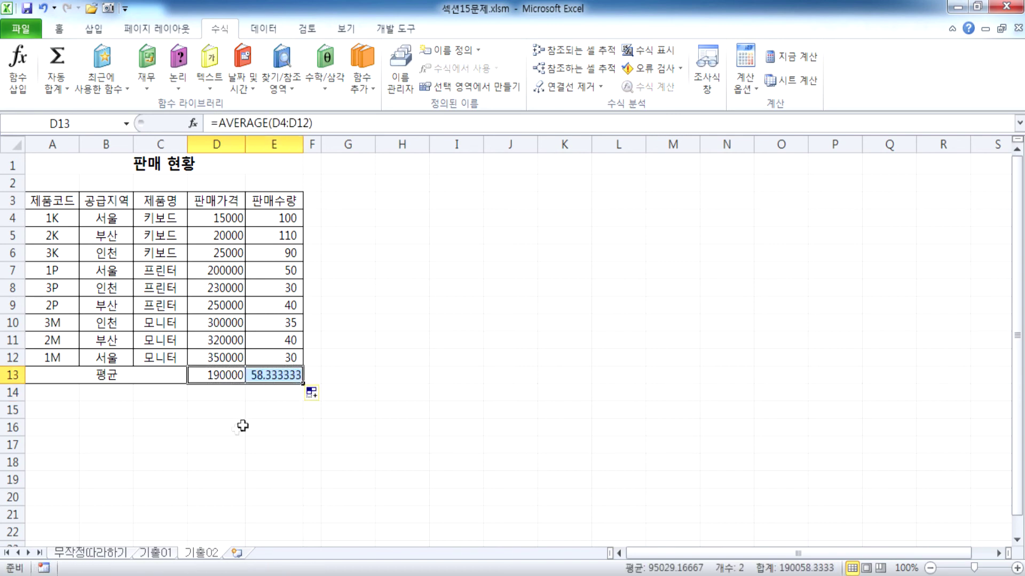
# Step: Examine the average formulas in D13 and E13 against the 판매가격 and 판매수량 data above them
pyautogui.click(247, 396)
pyautogui.click(233, 375)
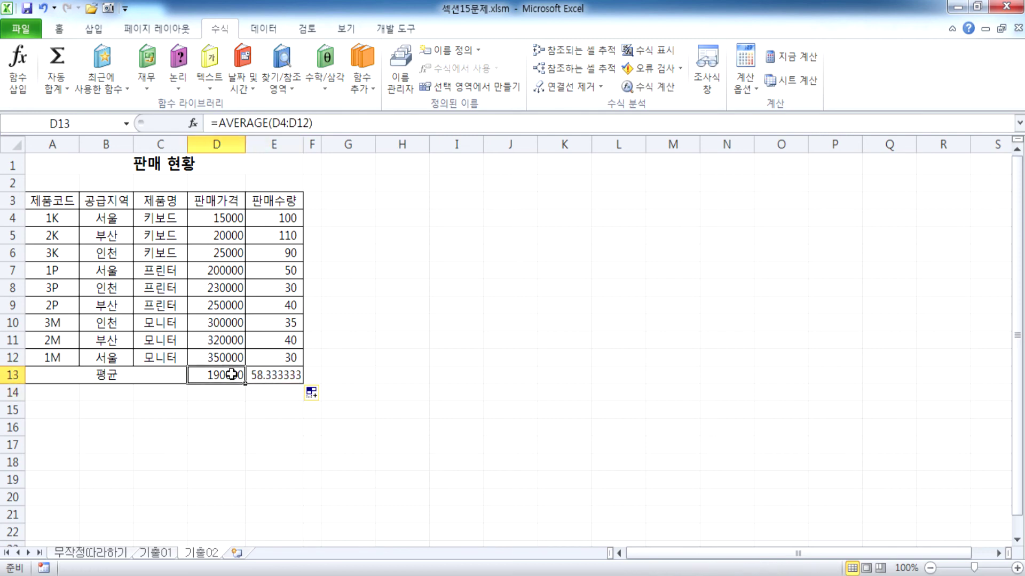
pyautogui.moveTo(251, 378); pyautogui.dragTo(271, 378)
pyautogui.click(243, 375)
pyautogui.click(262, 375)
pyautogui.moveTo(226, 216); pyautogui.dragTo(229, 366)
pyautogui.moveTo(293, 216); pyautogui.dragTo(288, 342)
pyautogui.click(278, 376)
pyautogui.click(273, 393)
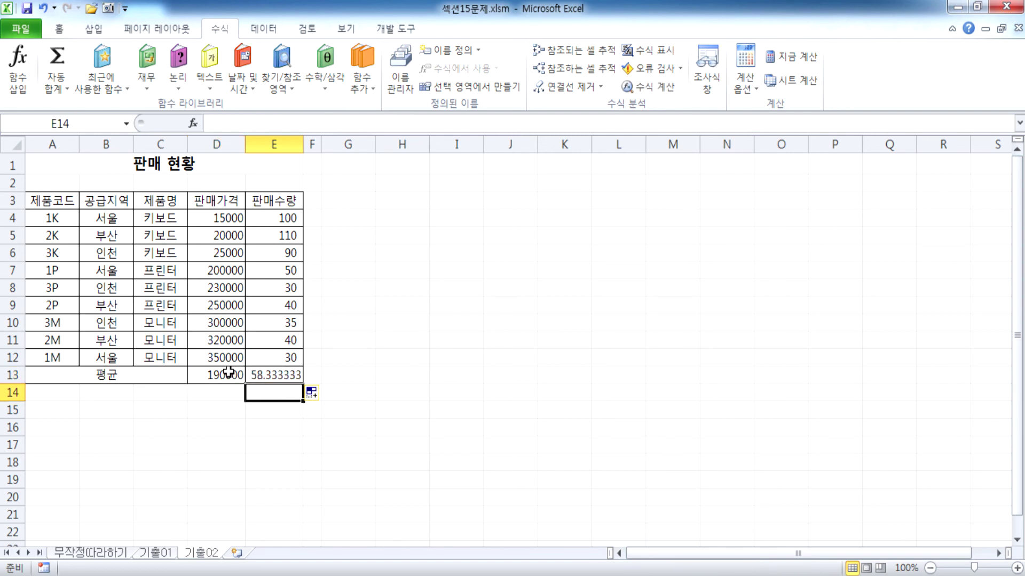
pyautogui.click(269, 377)
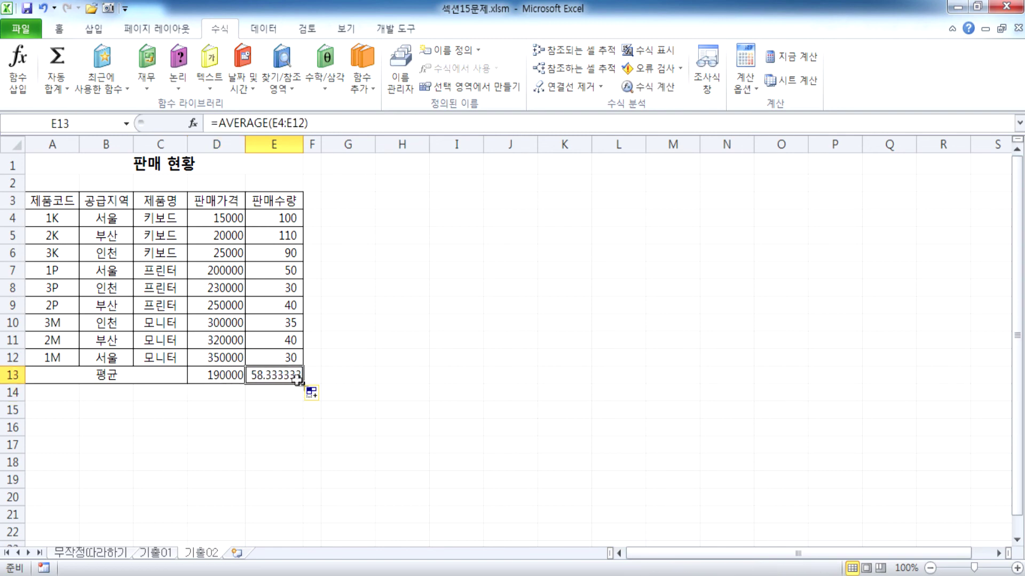
# Step: Undo the AVERAGE formulas in D13:E13, redo them for comparison, and undo them again
pyautogui.hotkey('ctrl', 'z')
pyautogui.hotkey('ctrl', 'z')
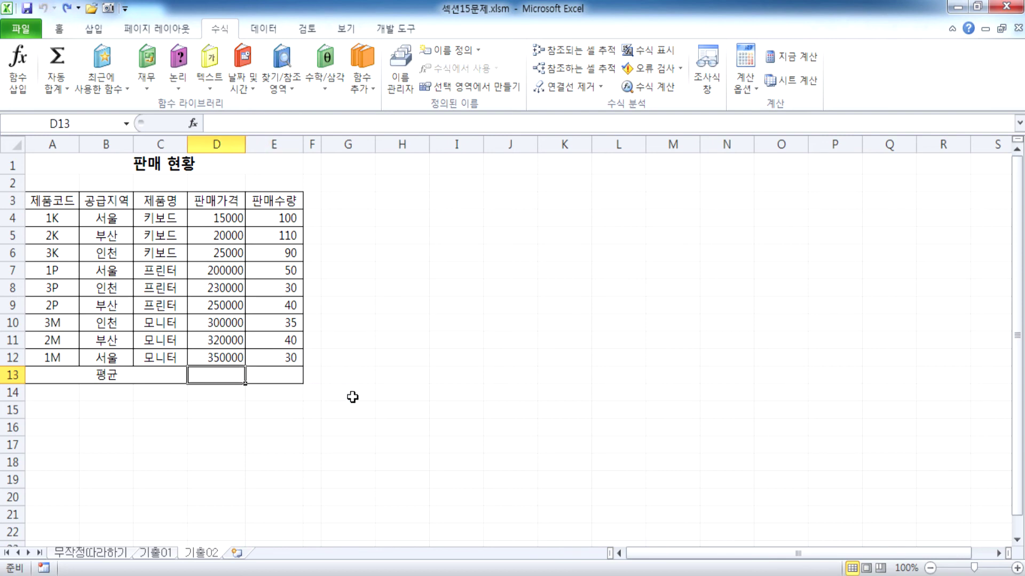
pyautogui.click(67, 8)
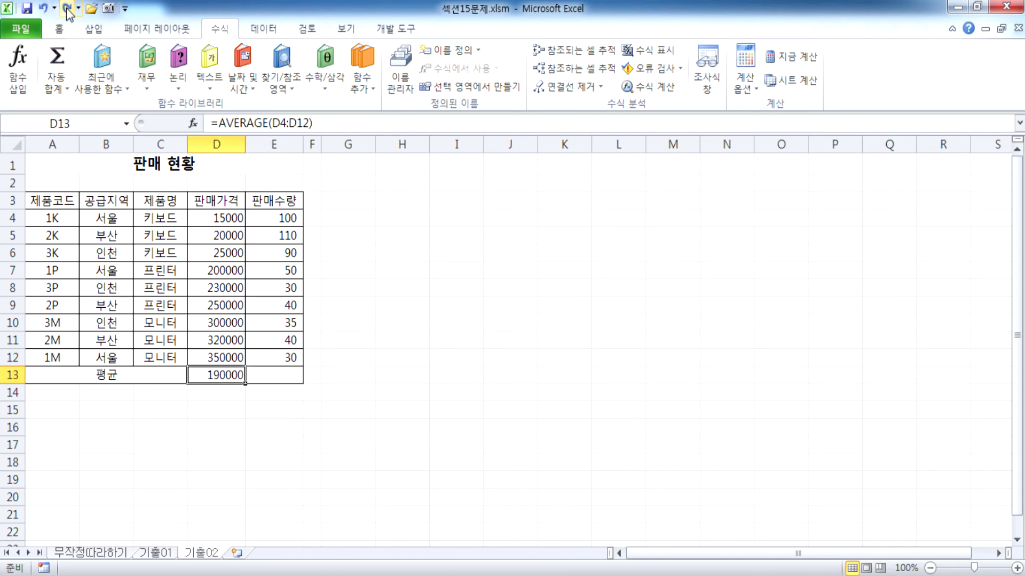
pyautogui.click(67, 8)
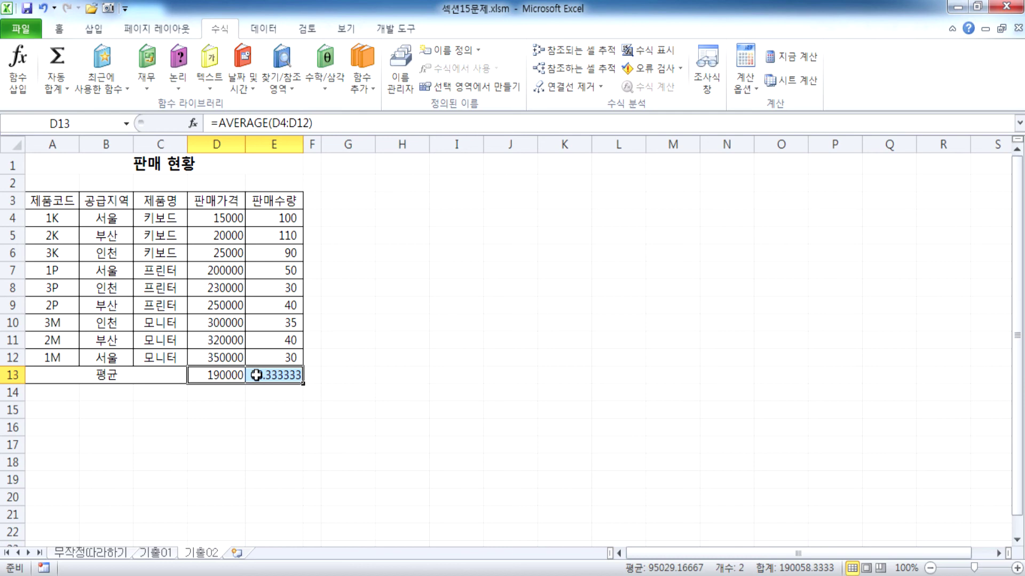
pyautogui.moveTo(232, 378); pyautogui.dragTo(255, 374)
pyautogui.hotkey('ctrl', 'z')
pyautogui.hotkey('ctrl', 'z')
# Step: Apply AutoSum's average (평균) to D4:E13 once more to compare the E13 display, and undo it
pyautogui.moveTo(213, 219); pyautogui.dragTo(272, 375)
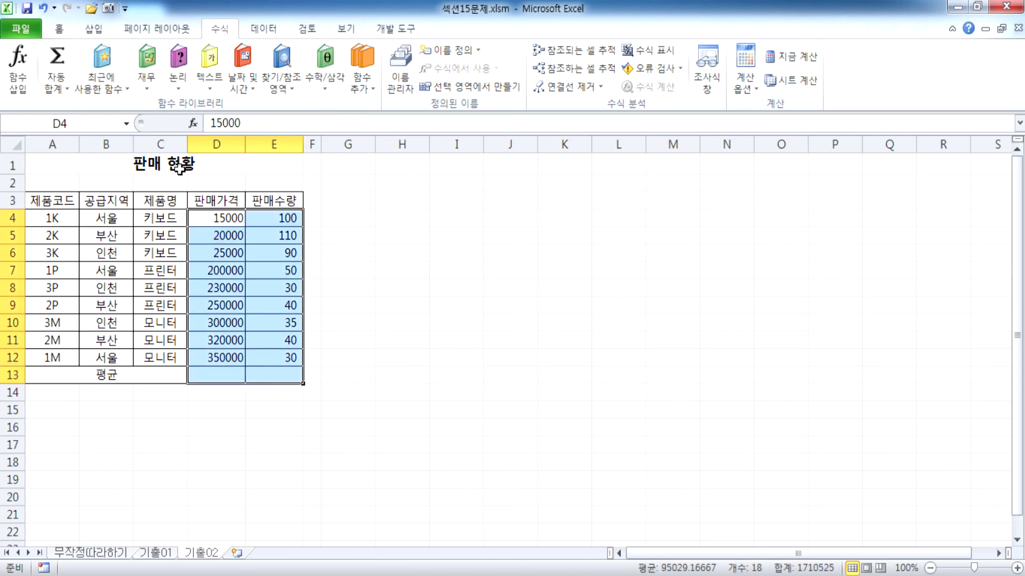
pyautogui.click(64, 88)
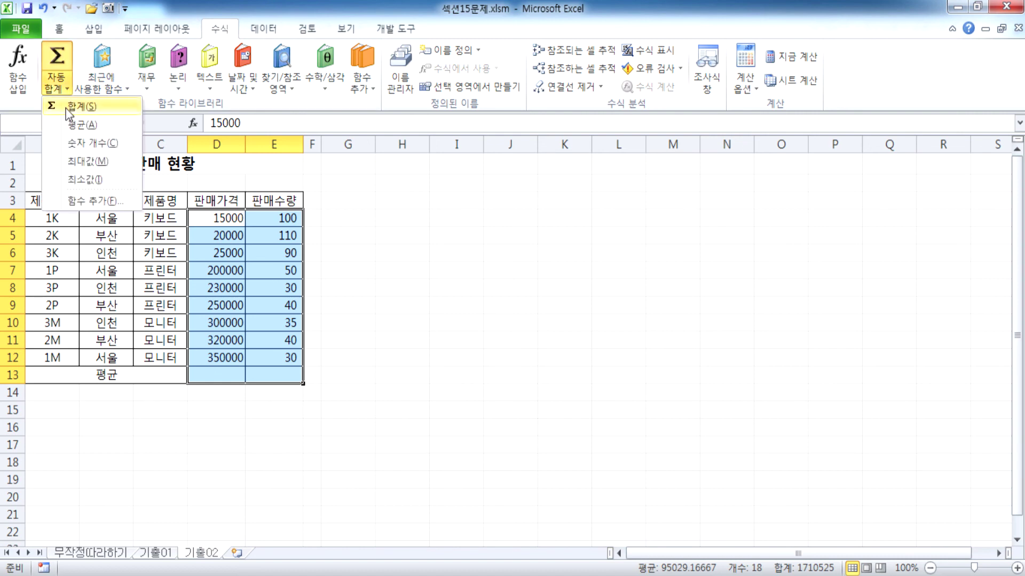
pyautogui.click(74, 124)
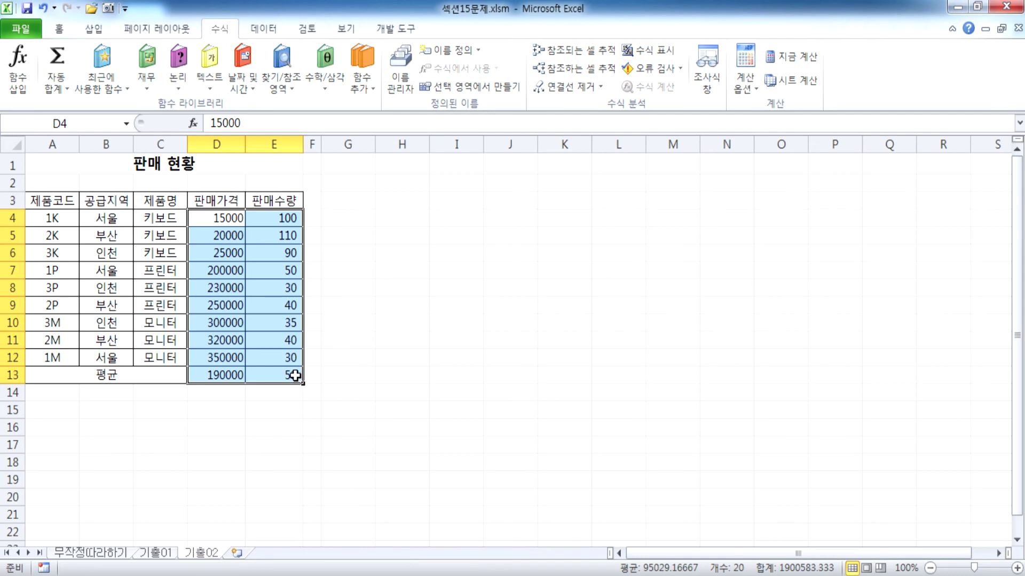
pyautogui.hotkey('ctrl', 'z')
# Step: Compare the number formats of the 판매가격 and 판매수량 cells, including D13 and E13 in the 평균 row
pyautogui.click(338, 411)
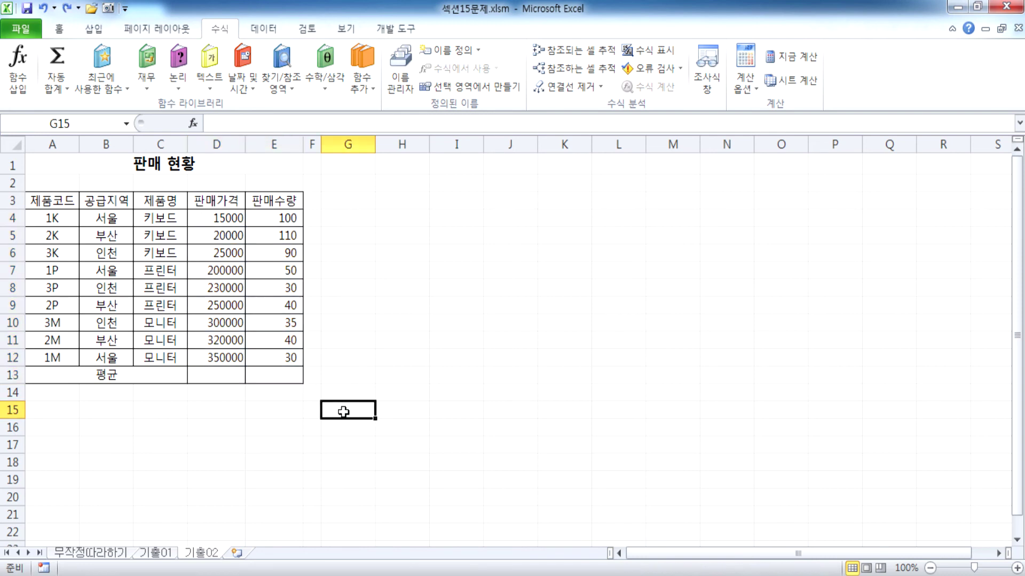
pyautogui.click(222, 218)
pyautogui.moveTo(257, 219); pyautogui.dragTo(276, 357)
pyautogui.click(60, 29)
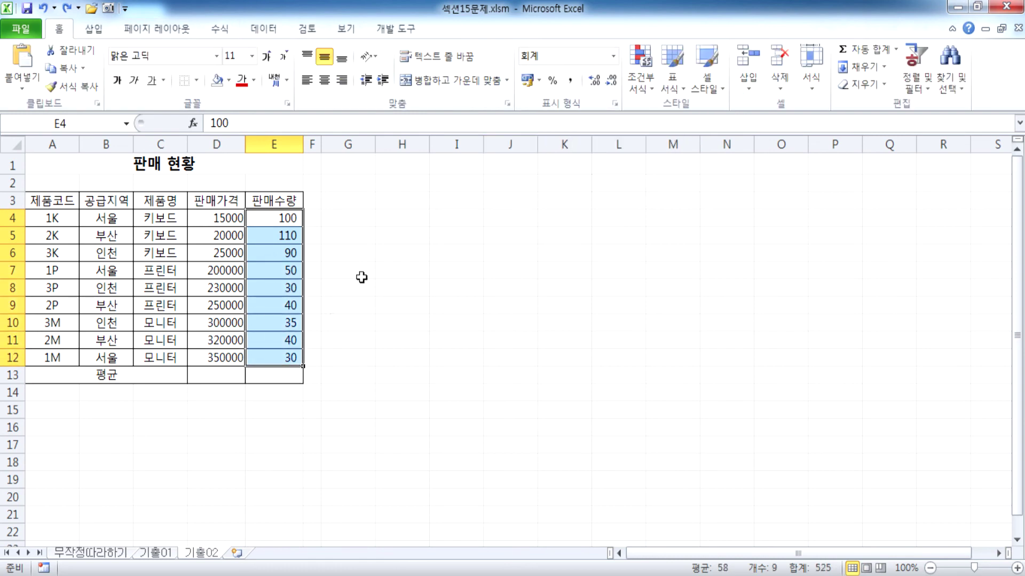
pyautogui.click(242, 340)
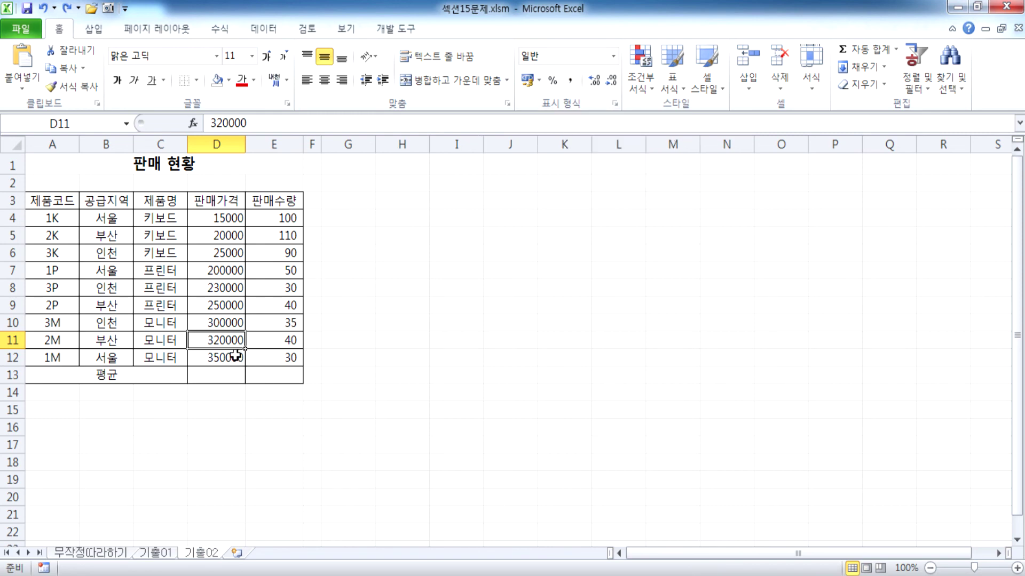
pyautogui.click(286, 360)
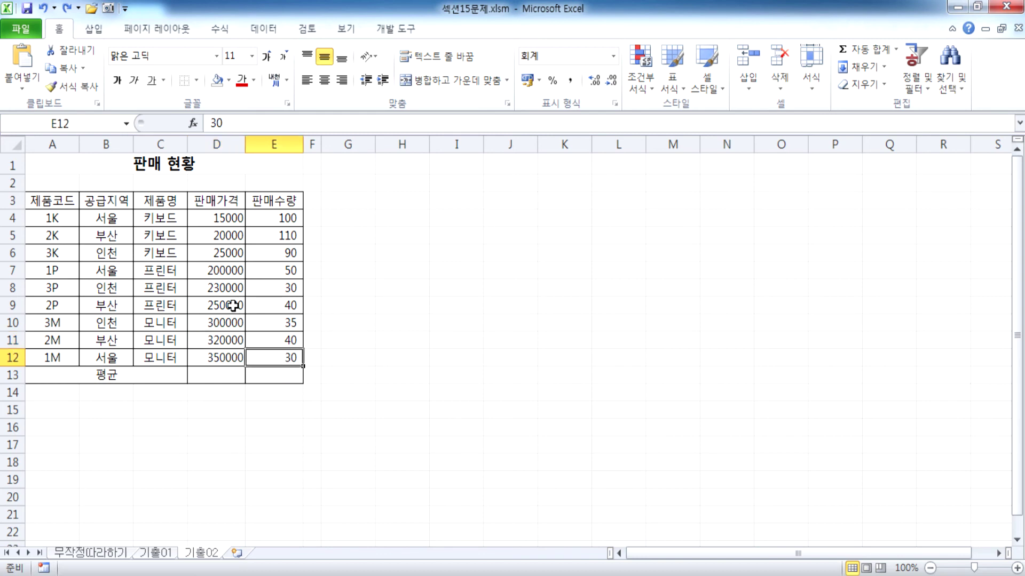
pyautogui.click(231, 373)
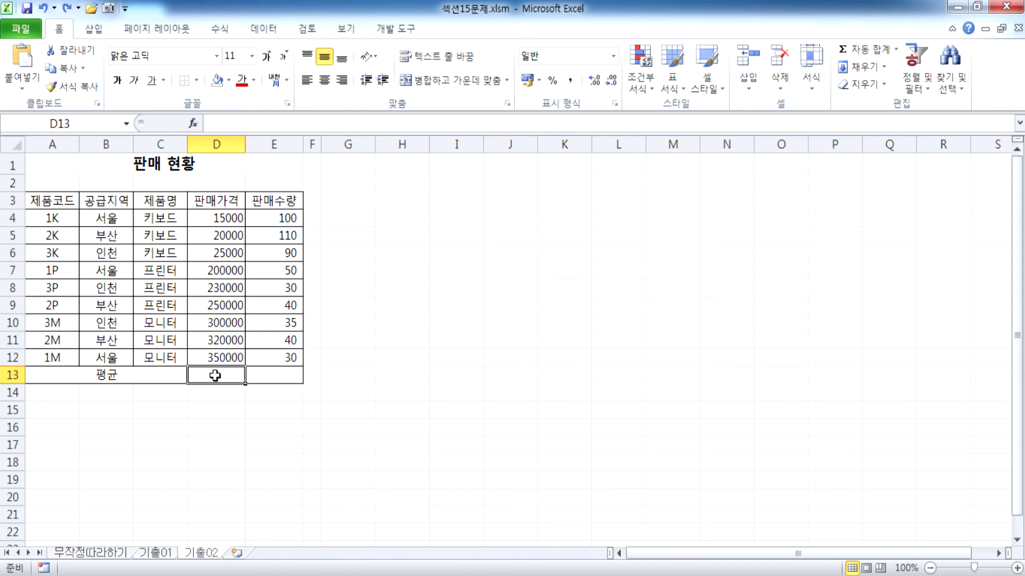
pyautogui.moveTo(282, 220); pyautogui.dragTo(282, 375)
pyautogui.click(282, 375)
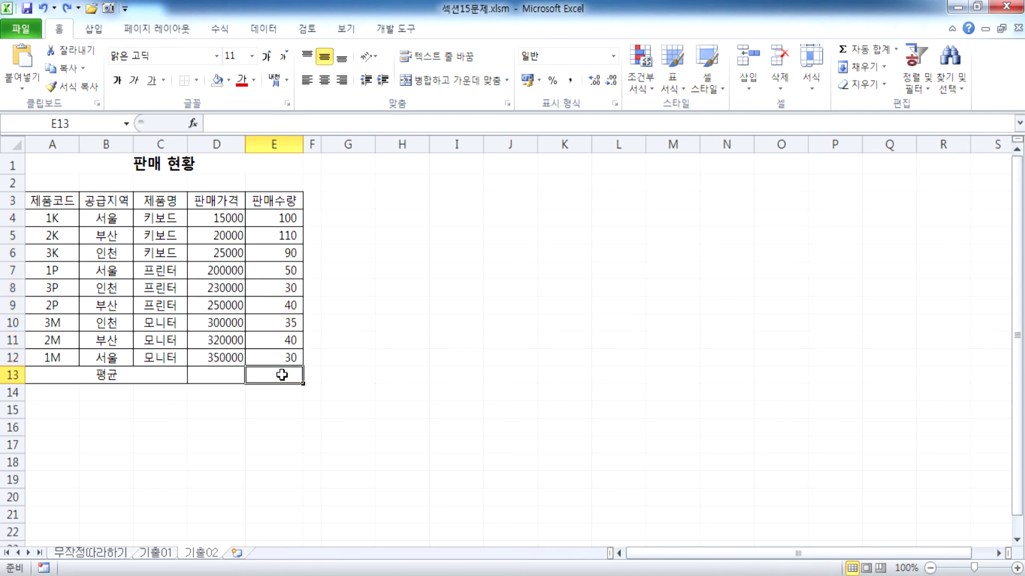
# Step: Insert AutoSum's average (평균) separately in D13 for the 판매가격 data and in E13 for the 판매수량 data
pyautogui.click(213, 381)
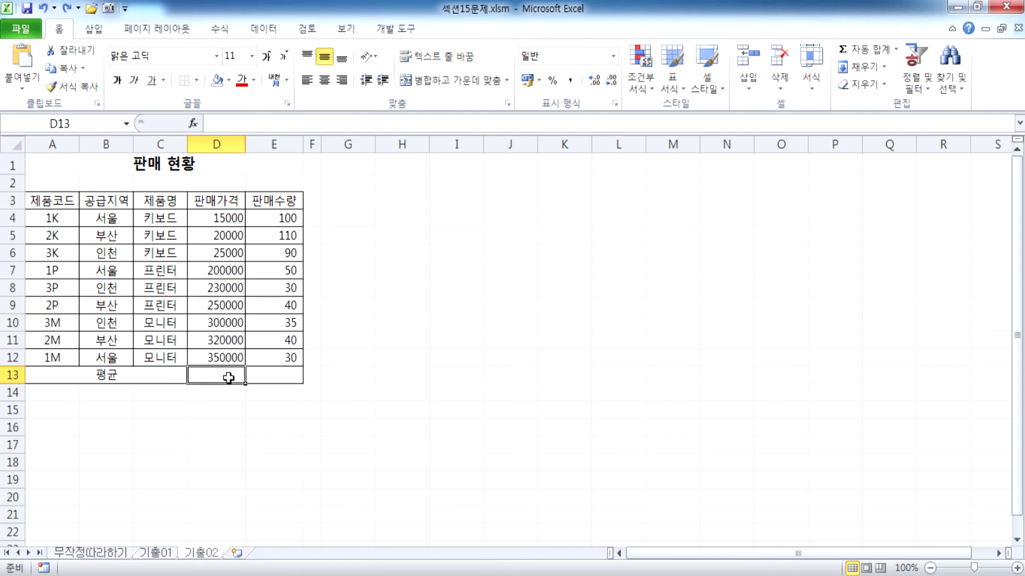
pyautogui.click(229, 33)
pyautogui.click(59, 85)
pyautogui.click(78, 122)
pyautogui.press('Return')
pyautogui.click(259, 376)
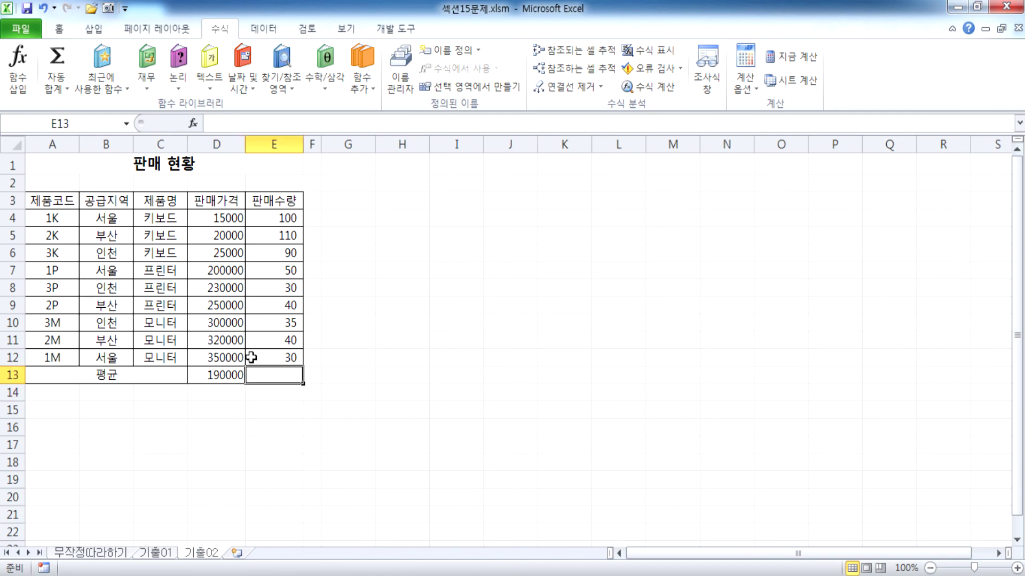
pyautogui.click(66, 90)
pyautogui.click(81, 126)
pyautogui.press('Return')
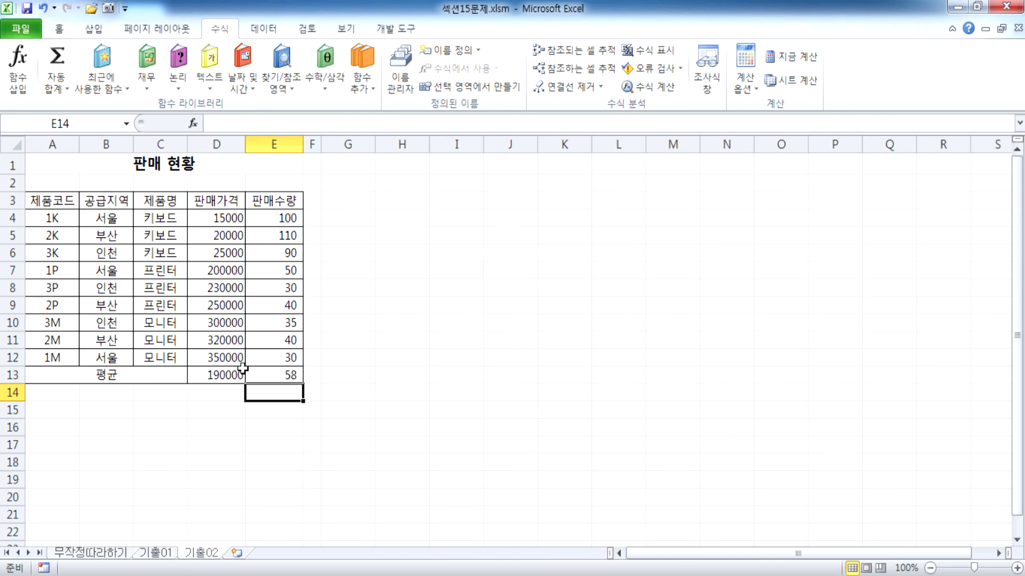
# Step: Replace E13's formula by filling D13's average across to it for comparison, and clear both cells
pyautogui.click(279, 373)
pyautogui.press('Delete')
pyautogui.click(207, 369)
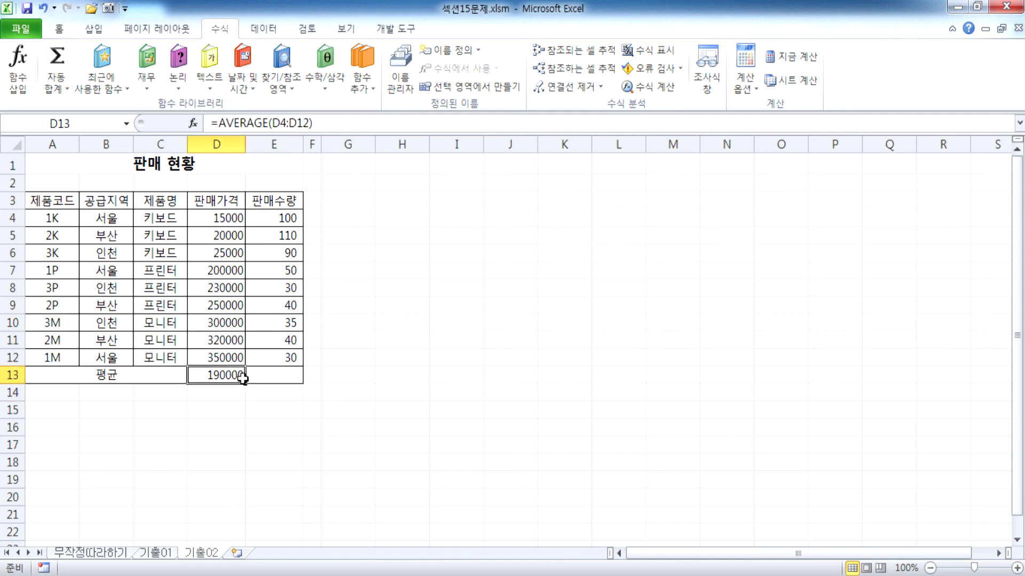
pyautogui.moveTo(245, 383); pyautogui.dragTo(300, 388)
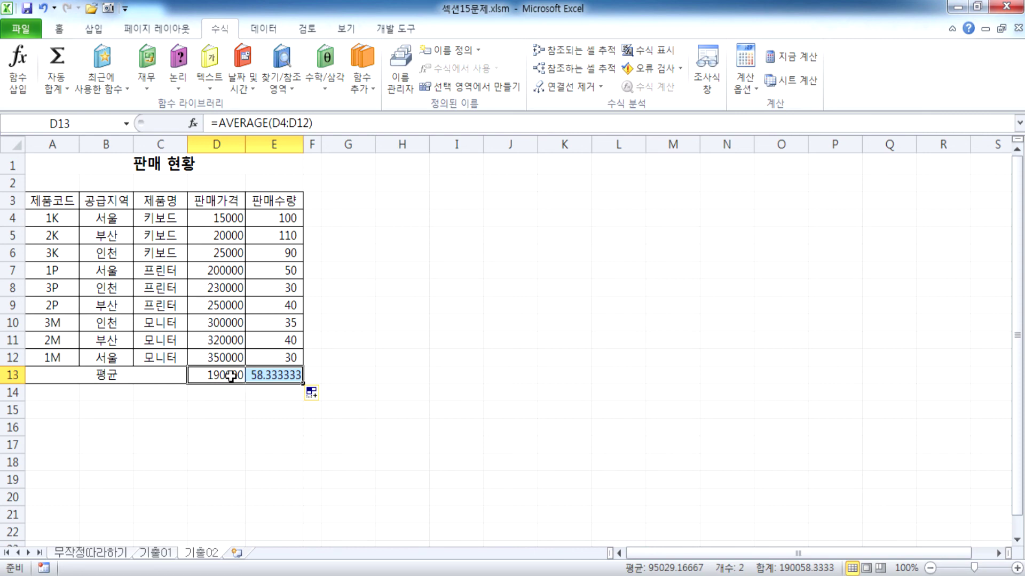
pyautogui.press('Delete')
# Step: Start recording a macro named 평균 in the current workbook with the title cell A1 selected
pyautogui.click(84, 166)
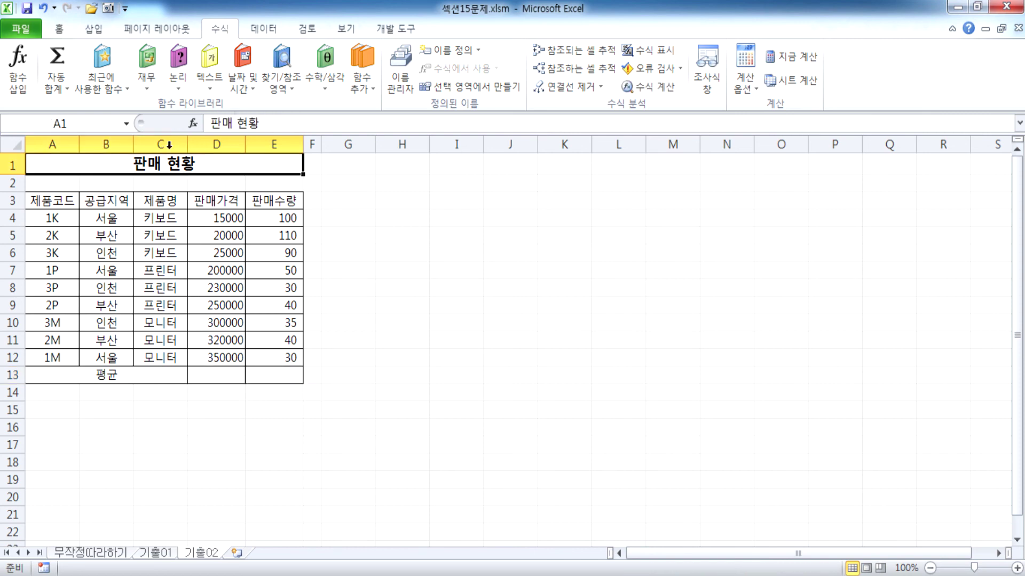
pyautogui.click(395, 29)
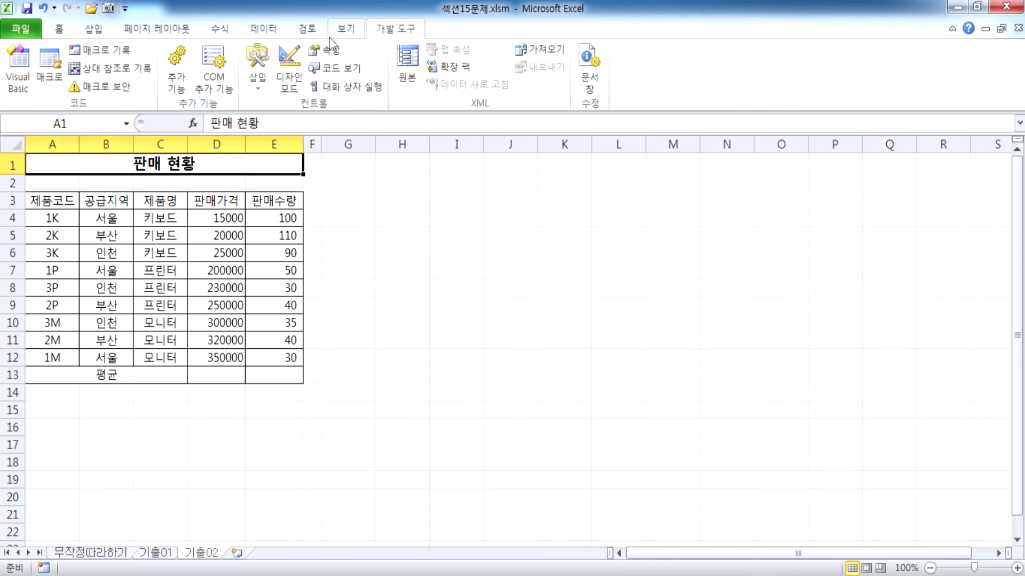
pyautogui.click(123, 51)
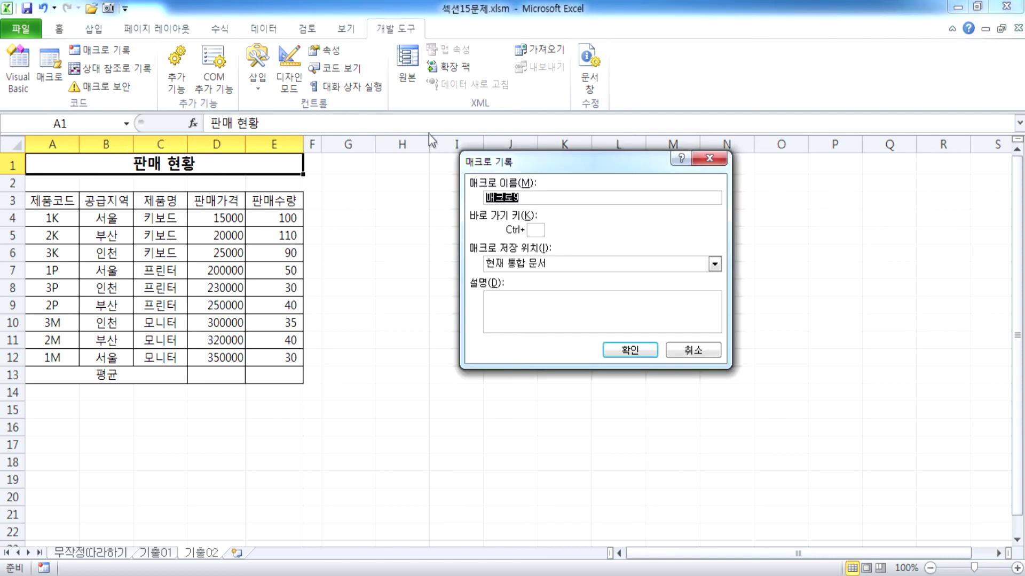
pyautogui.write('vudrbs')
pyautogui.hotkey('shift', 'Home')
pyautogui.write('vud')
pyautogui.hotkey('shift', 'Home')
pyautogui.write('평ㄱ')
pyautogui.click(636, 351)
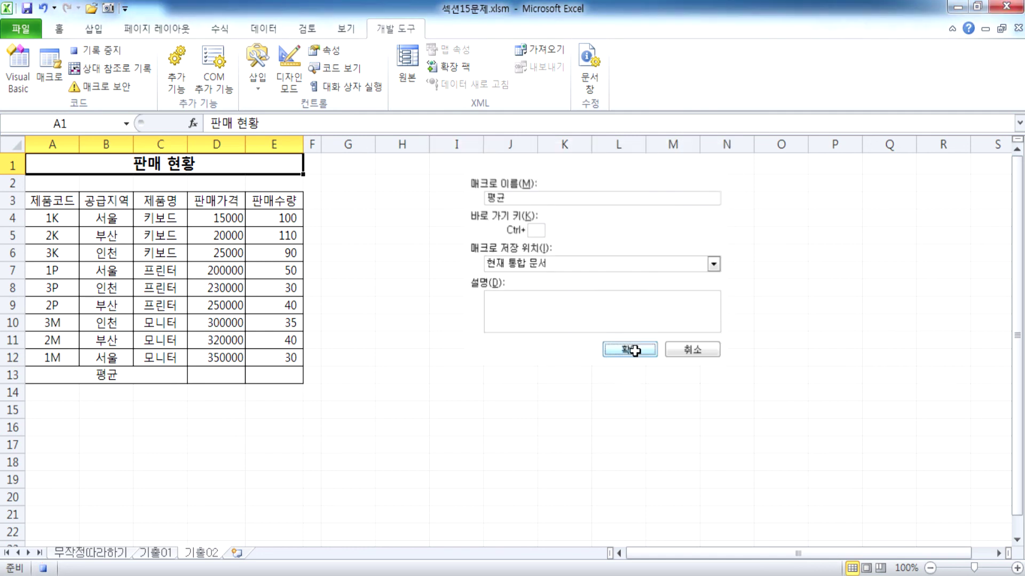
# Step: Average D4:D12 in D13 with AutoSum, fill the formula across to E13, and stop the macro recording
pyautogui.click(216, 374)
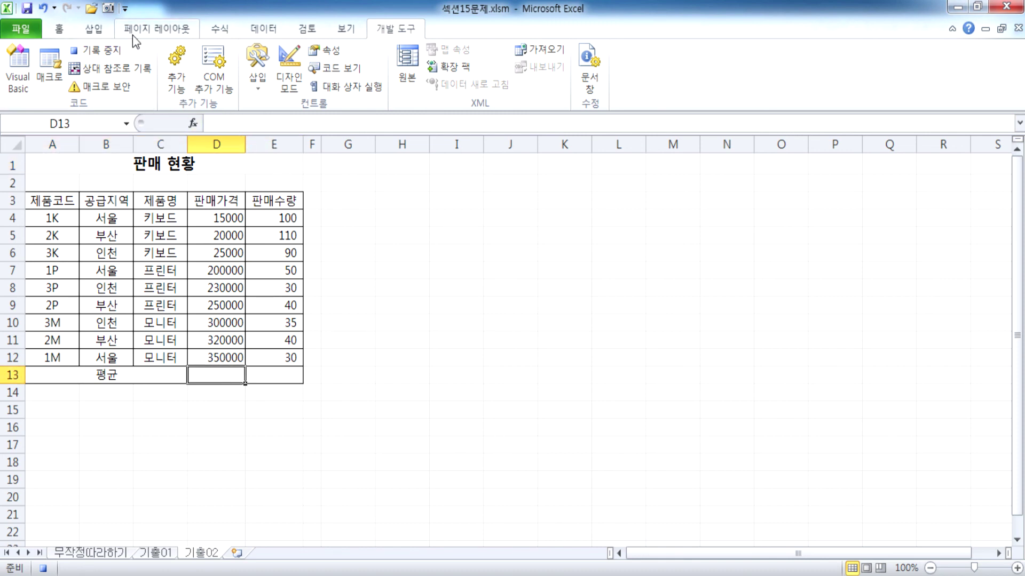
pyautogui.click(221, 31)
pyautogui.click(60, 87)
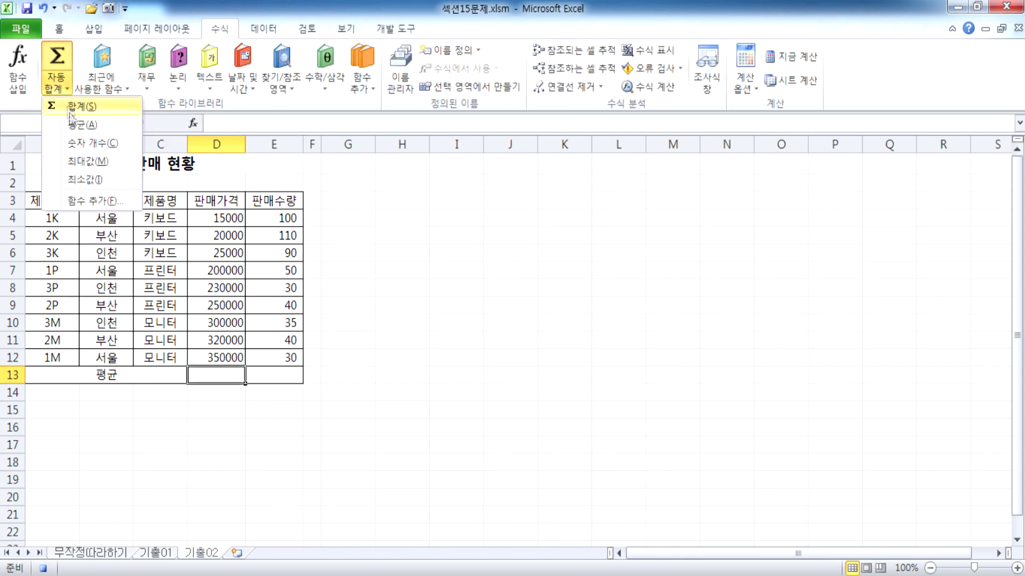
pyautogui.click(70, 131)
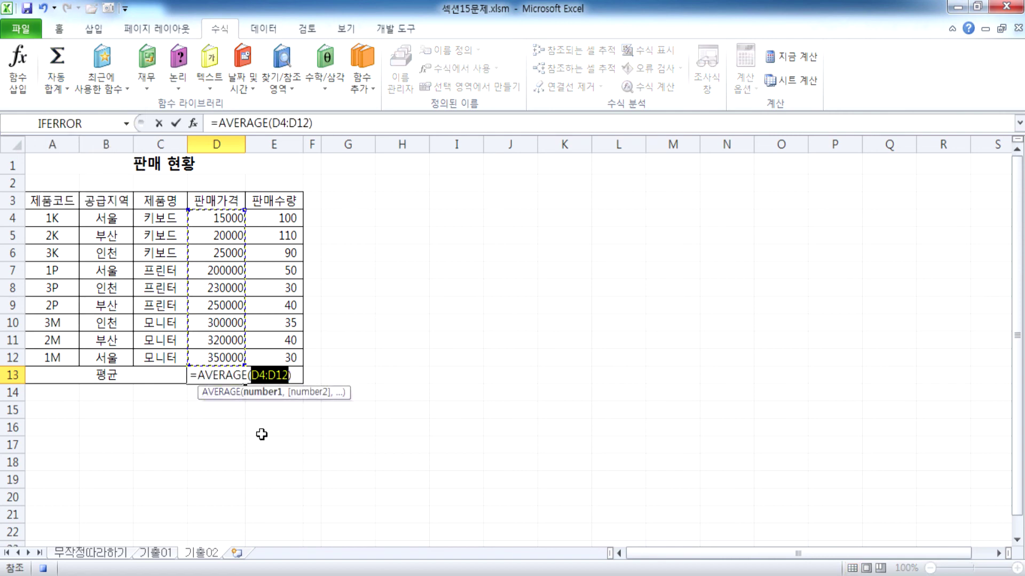
pyautogui.press('Return')
pyautogui.click(235, 376)
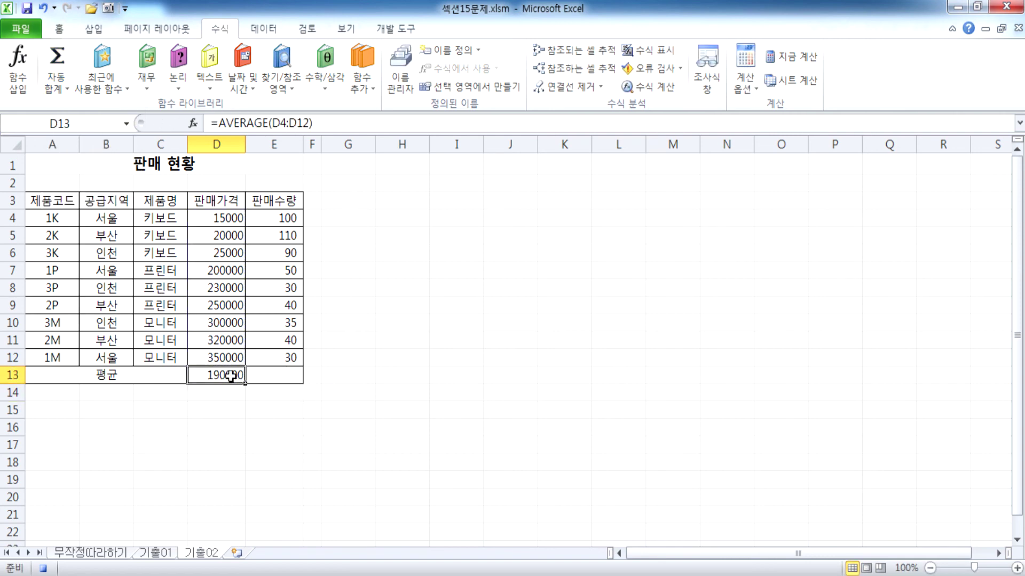
pyautogui.moveTo(244, 384); pyautogui.dragTo(304, 382)
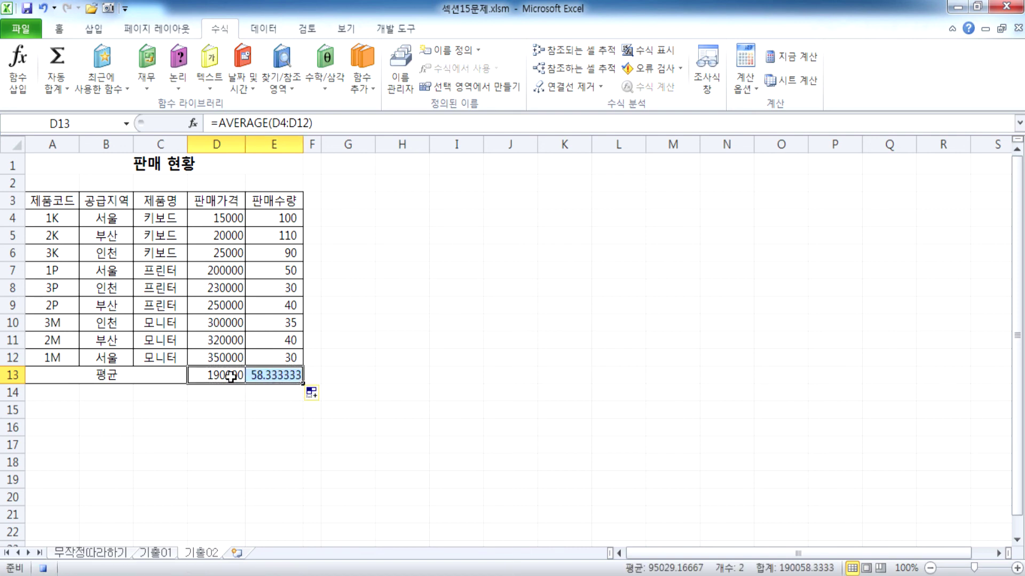
pyautogui.click(210, 394)
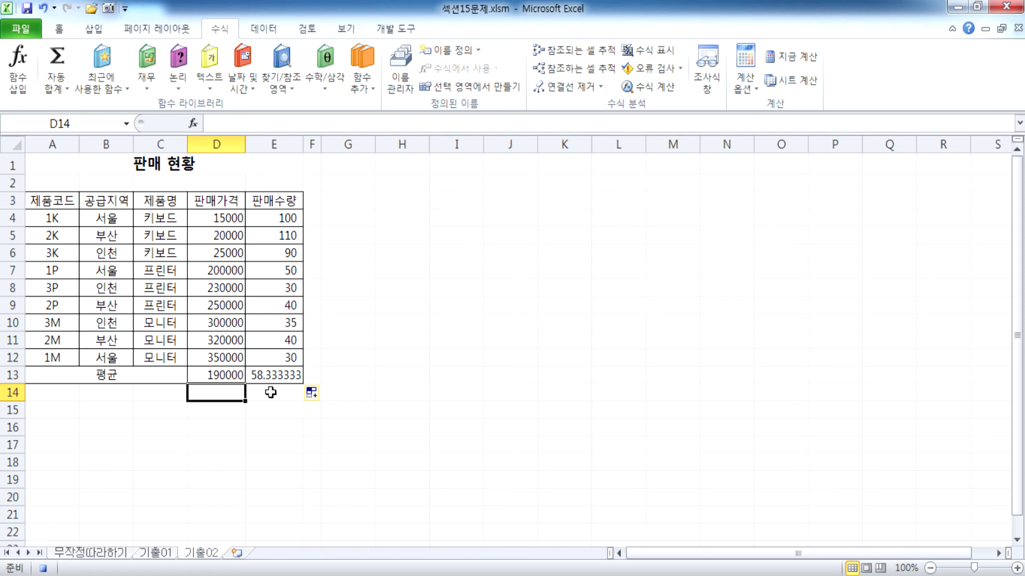
pyautogui.click(395, 29)
pyautogui.click(98, 52)
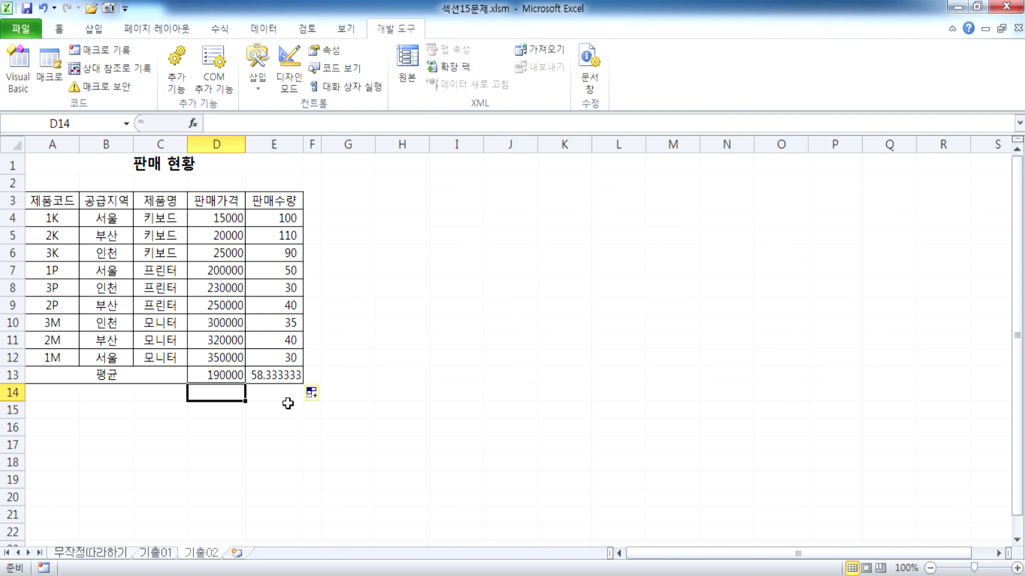
# Step: Try the comma style on the 판매가격 values in D4:D13 and undo it
pyautogui.moveTo(211, 218); pyautogui.dragTo(207, 367)
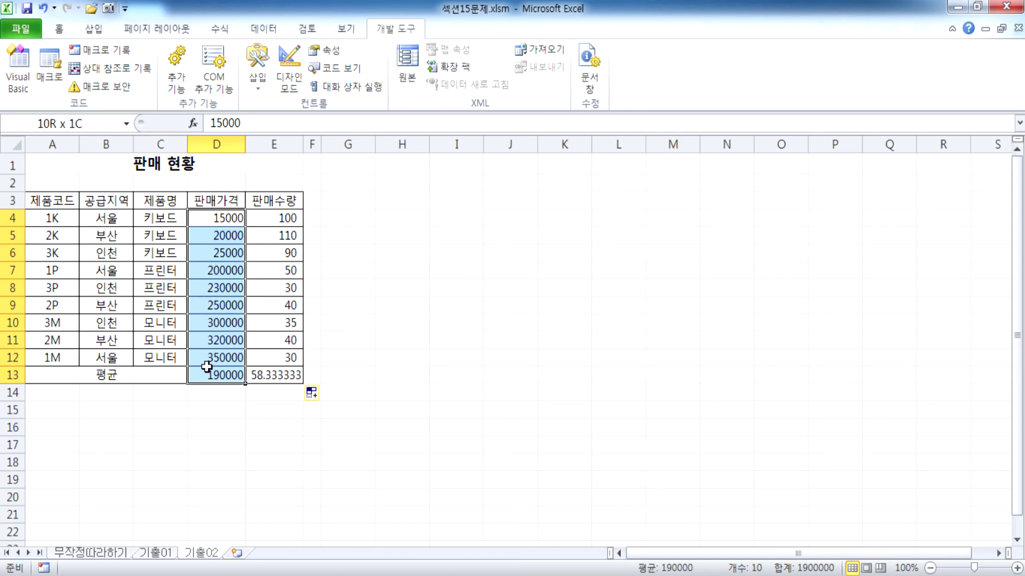
pyautogui.moveTo(207, 367); pyautogui.dragTo(207, 367)
pyautogui.click(59, 28)
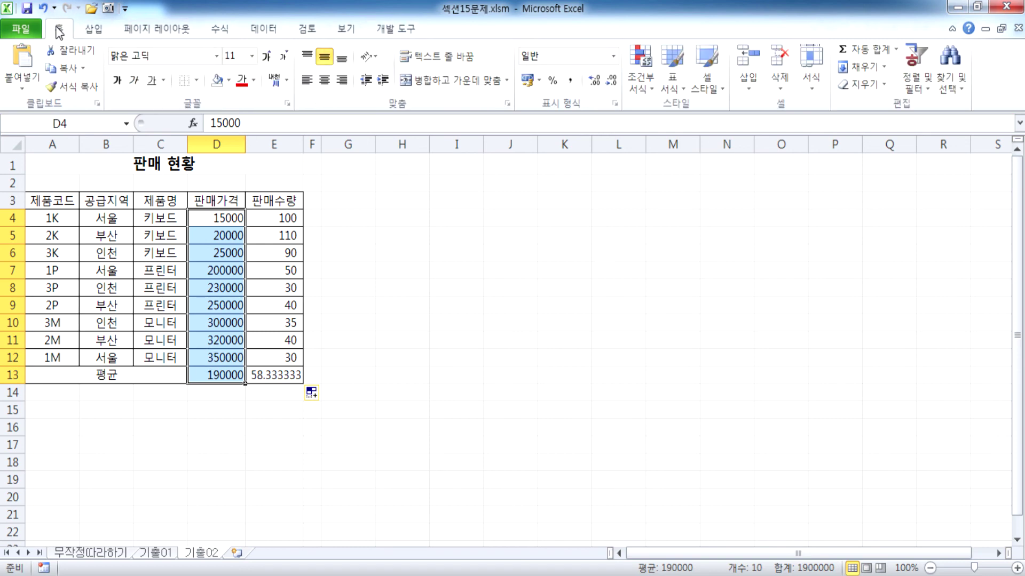
pyautogui.click(571, 81)
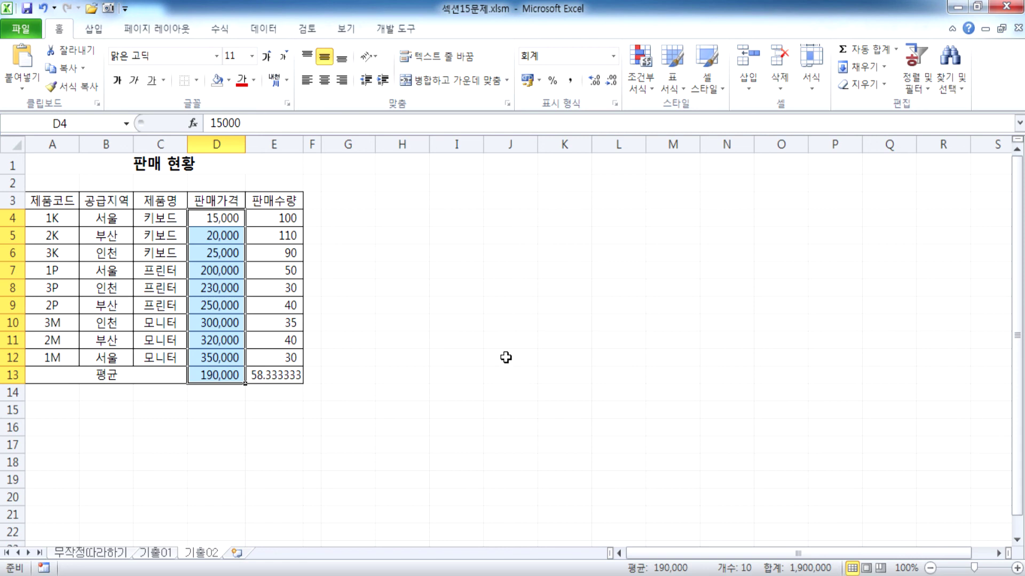
pyautogui.hotkey('ctrl', 'z')
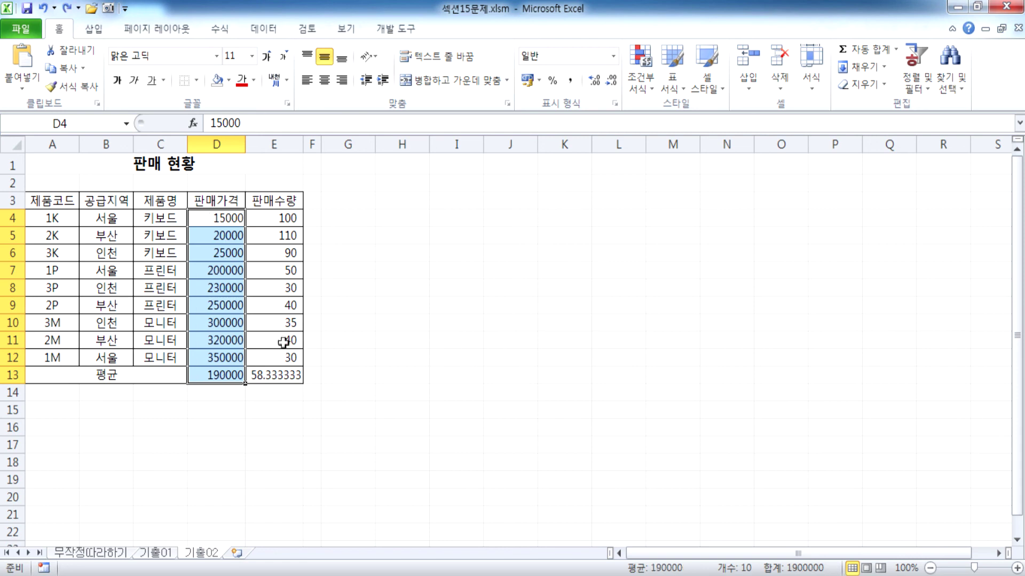
# Step: Start recording a macro named 쉼표 in the current workbook with the title cell A1 selected
pyautogui.click(143, 170)
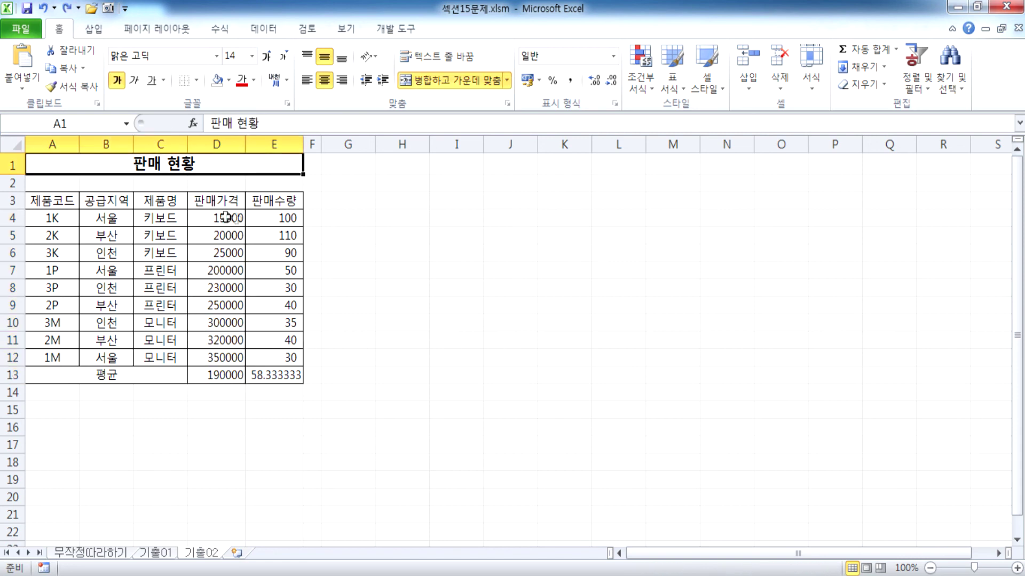
pyautogui.click(394, 28)
pyautogui.click(109, 52)
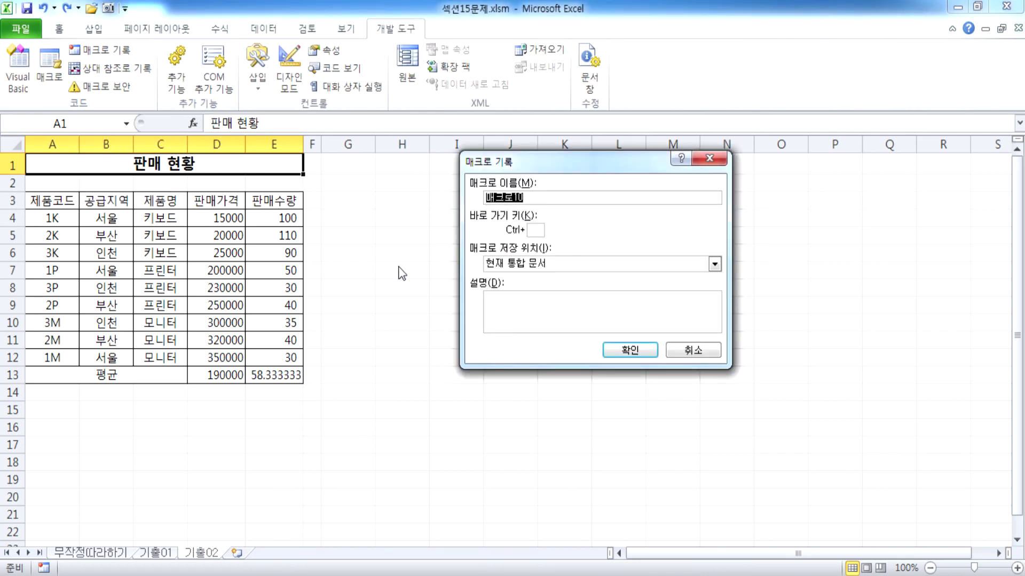
pyautogui.write('ㅅ')
pyautogui.write('표')
pyautogui.click(641, 351)
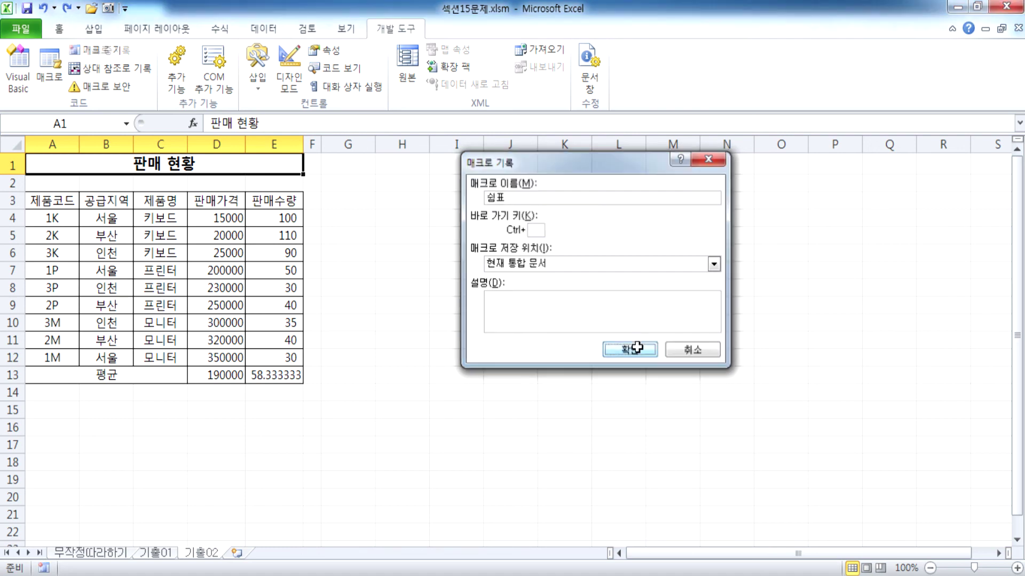
# Step: Apply the comma style to the 판매가격 values in D4:D13 and stop the macro recording
pyautogui.moveTo(238, 219); pyautogui.dragTo(235, 376)
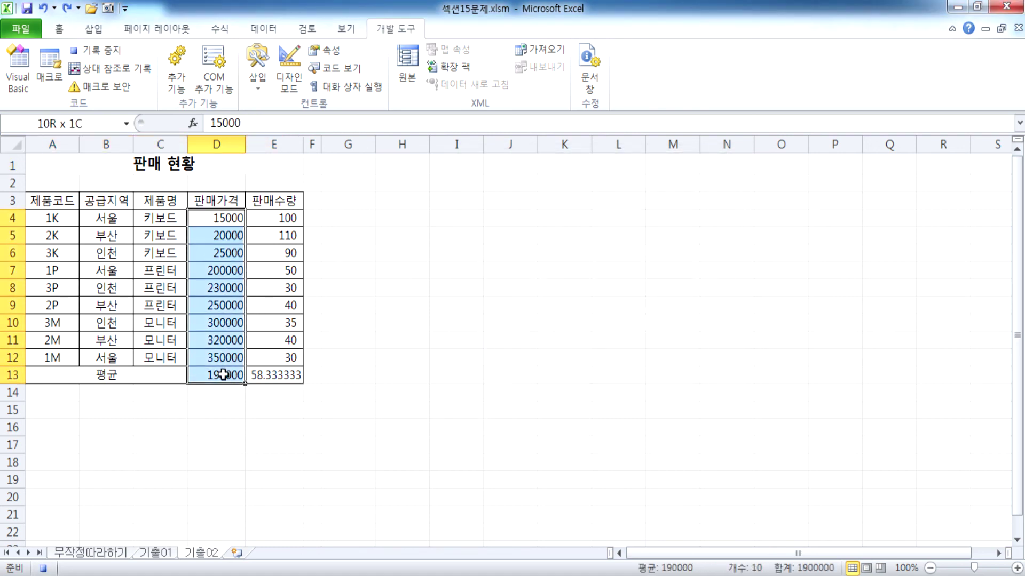
pyautogui.click(58, 29)
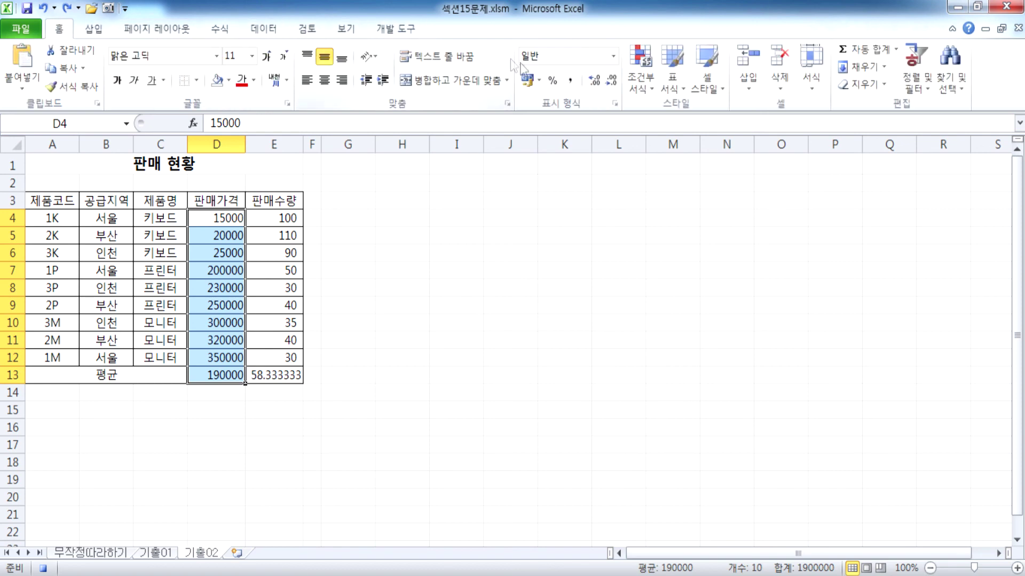
pyautogui.click(569, 83)
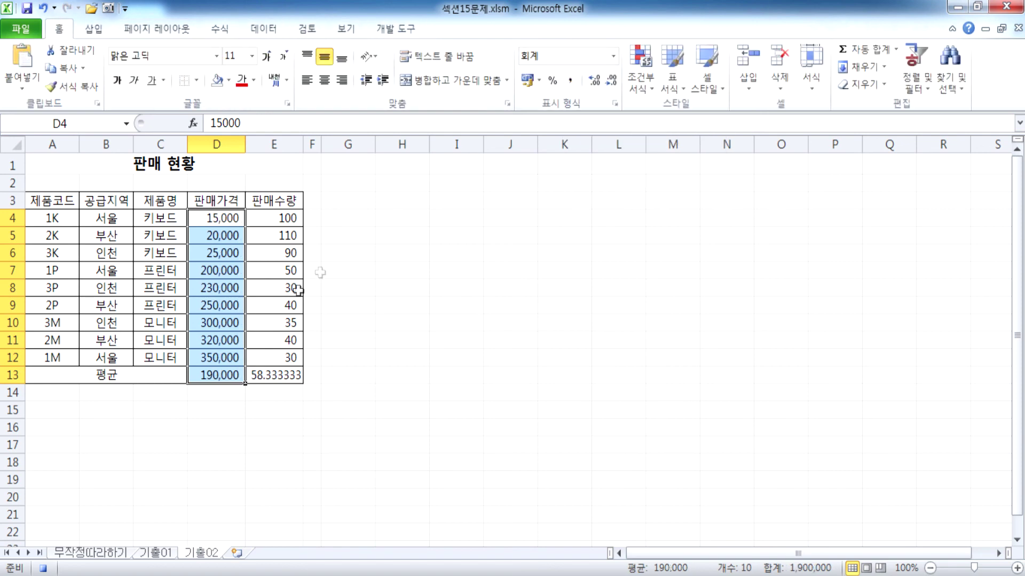
pyautogui.click(204, 389)
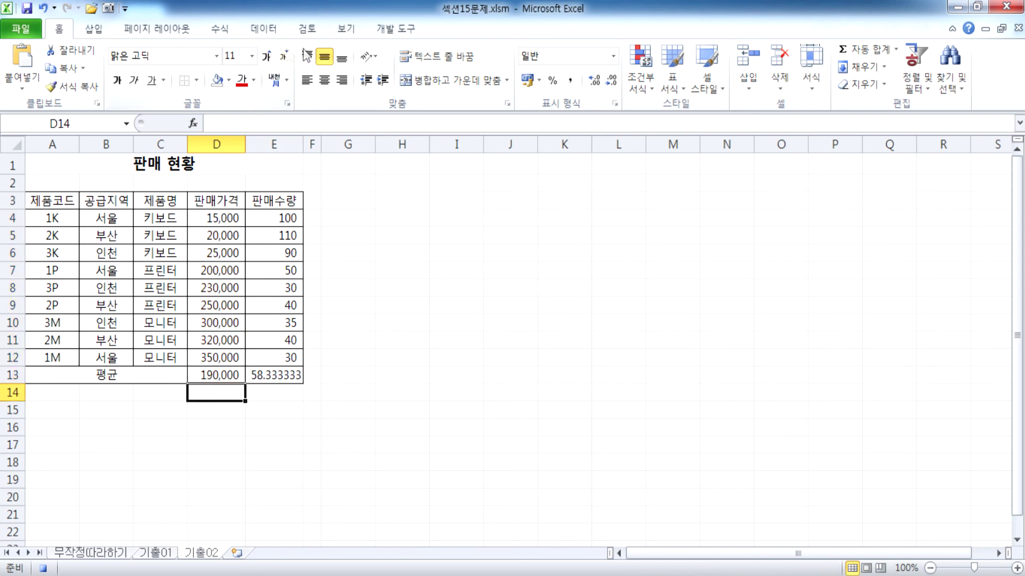
pyautogui.click(405, 31)
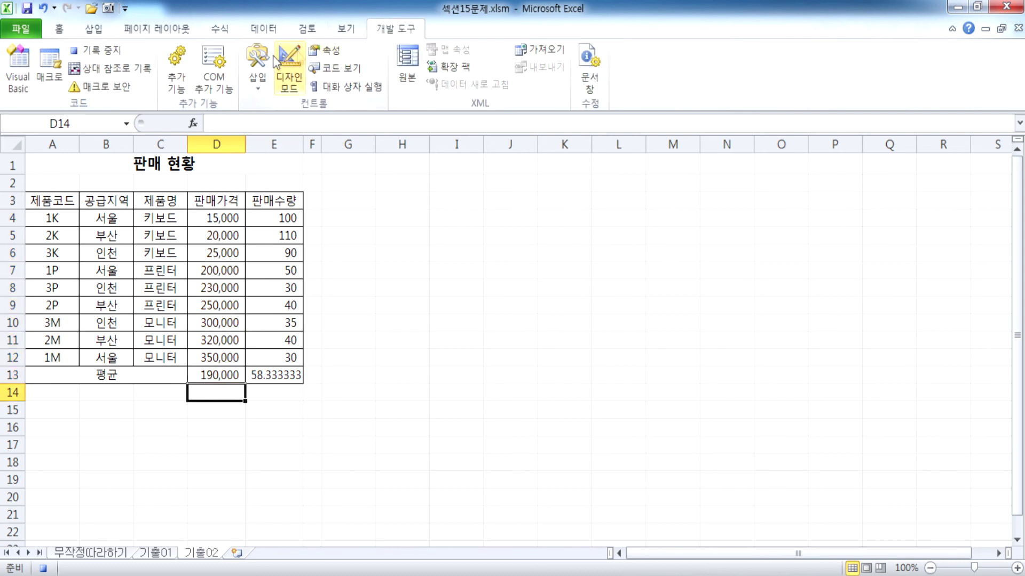
pyautogui.click(101, 52)
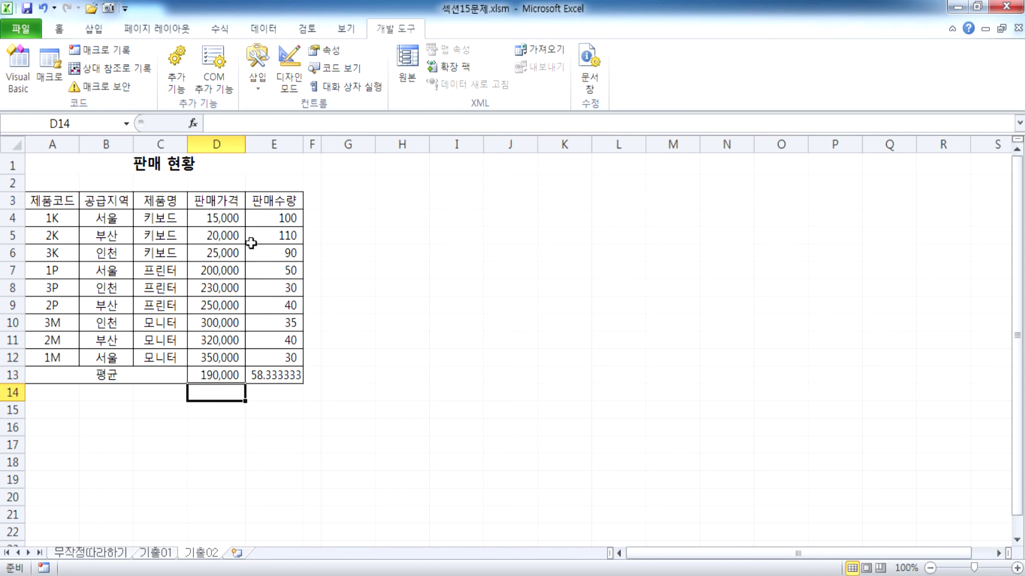
# Step: Clear the average formulas from D13:E13 in the 평균 row
pyautogui.moveTo(213, 379); pyautogui.dragTo(283, 377)
pyautogui.press('Delete')
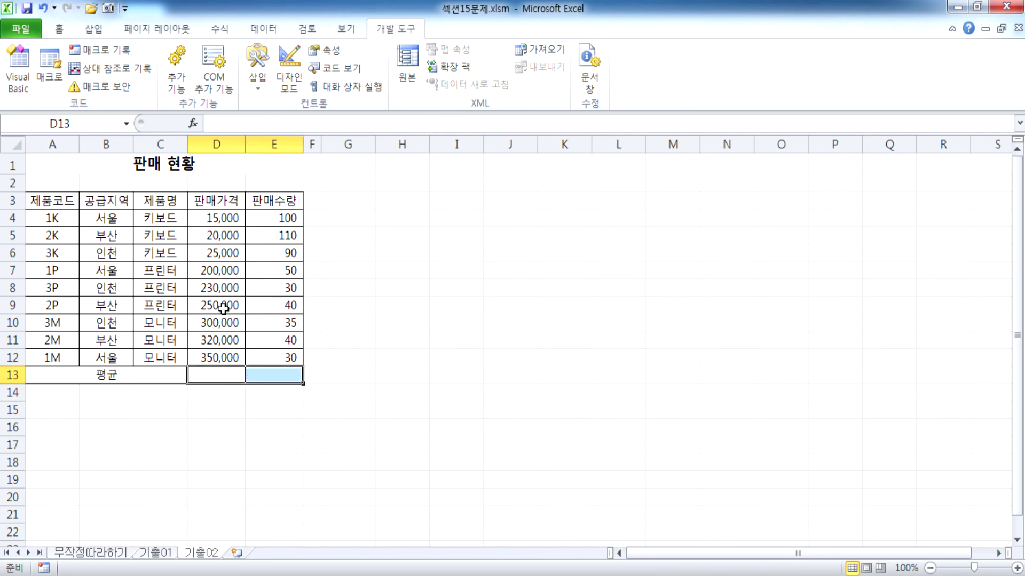
pyautogui.click(60, 169)
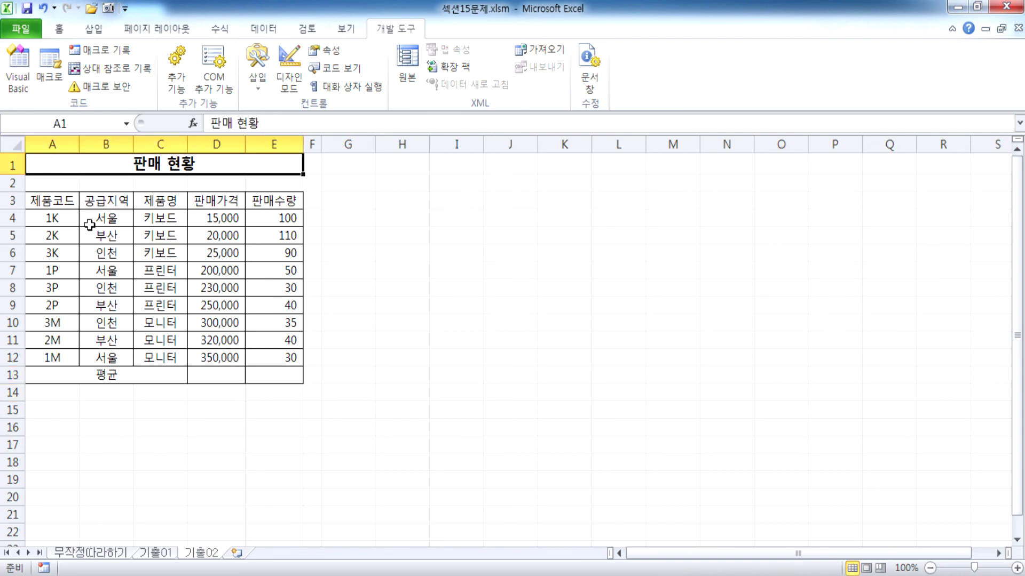
# Step: Set the number format of the 판매가격 values in D4:D12 back to General (일반)
pyautogui.click(209, 371)
pyautogui.moveTo(225, 219); pyautogui.dragTo(226, 359)
pyautogui.click(219, 376)
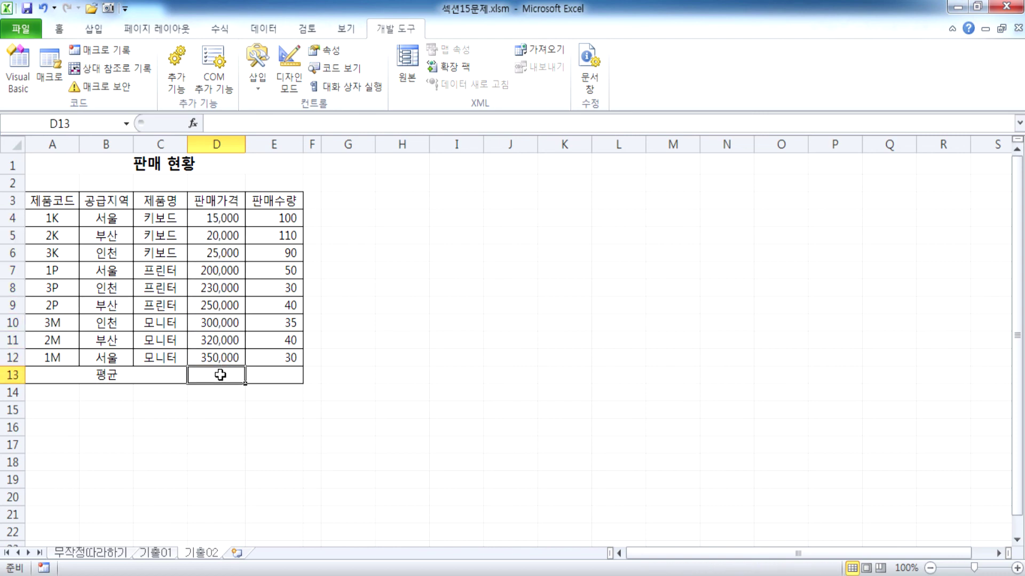
pyautogui.moveTo(226, 218); pyautogui.dragTo(227, 359)
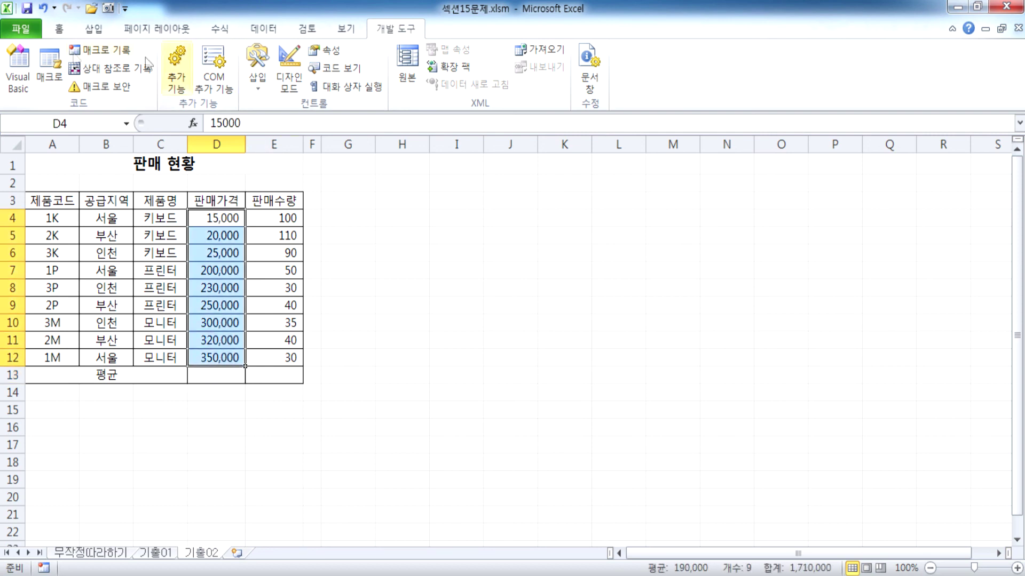
pyautogui.click(58, 28)
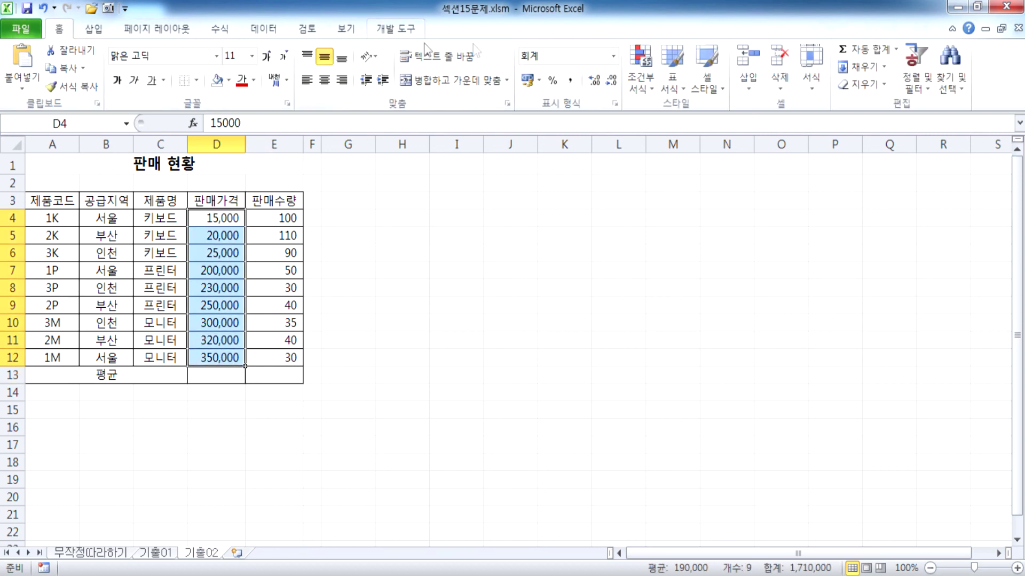
pyautogui.click(613, 56)
pyautogui.click(599, 85)
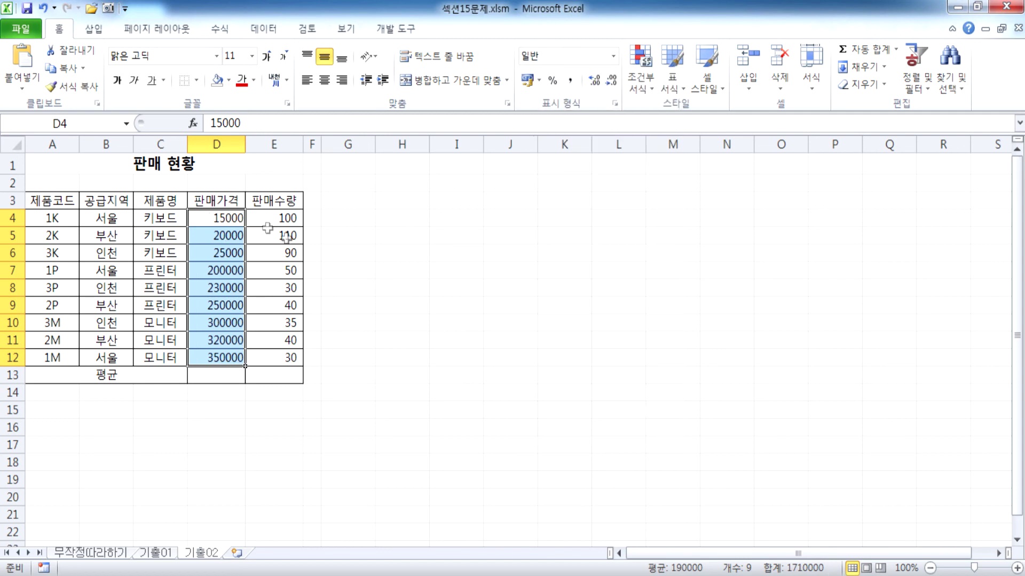
# Step: Draw a form control button covering cells G3:G4
pyautogui.click(79, 164)
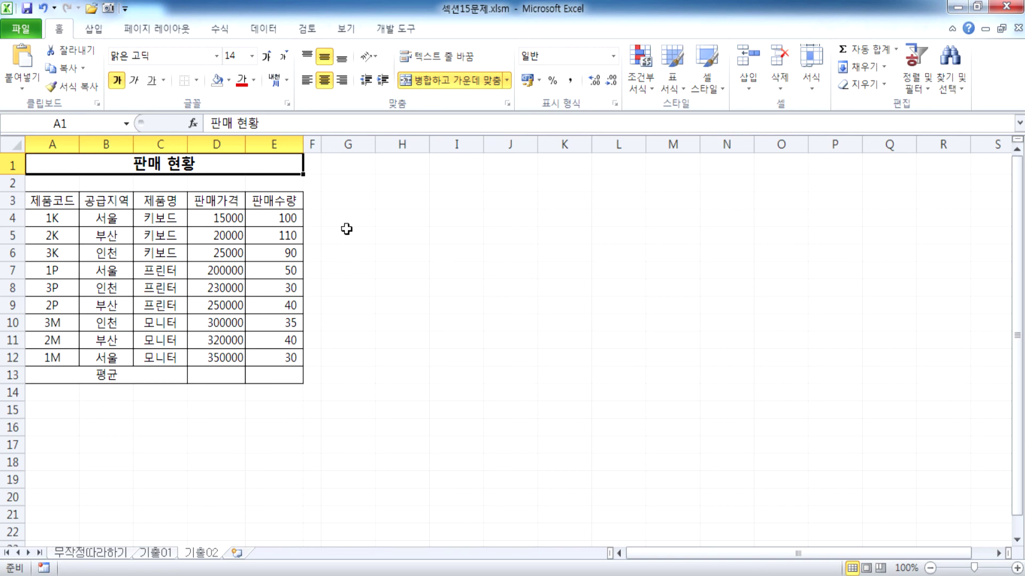
pyautogui.click(342, 199)
pyautogui.moveTo(342, 198); pyautogui.dragTo(339, 212)
pyautogui.click(392, 29)
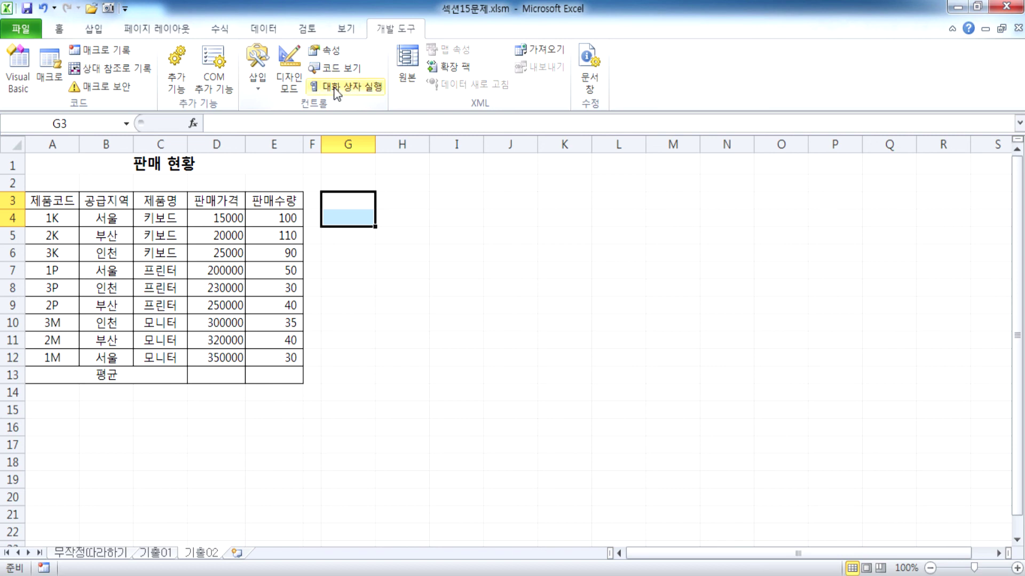
pyautogui.click(254, 85)
pyautogui.click(258, 121)
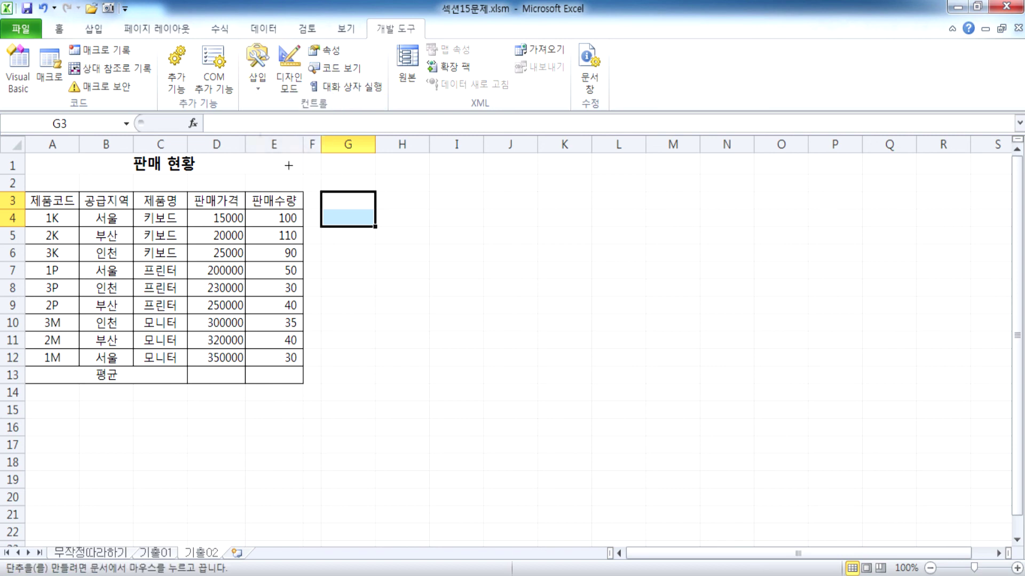
pyautogui.moveTo(323, 190); pyautogui.dragTo(376, 227)
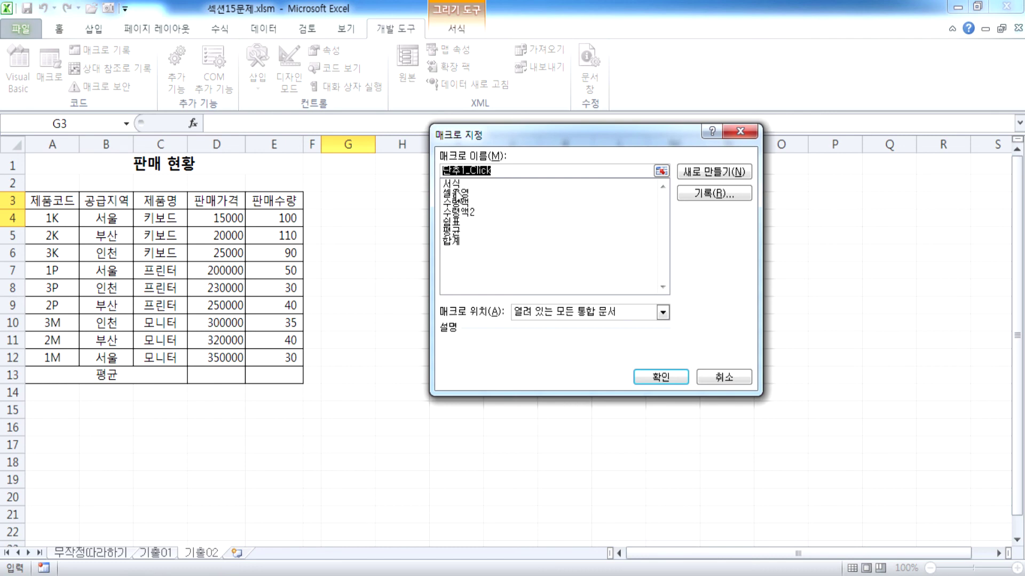
# Step: Assign the 평균 macro to the new button and label it 평균
pyautogui.click(450, 232)
pyautogui.click(661, 376)
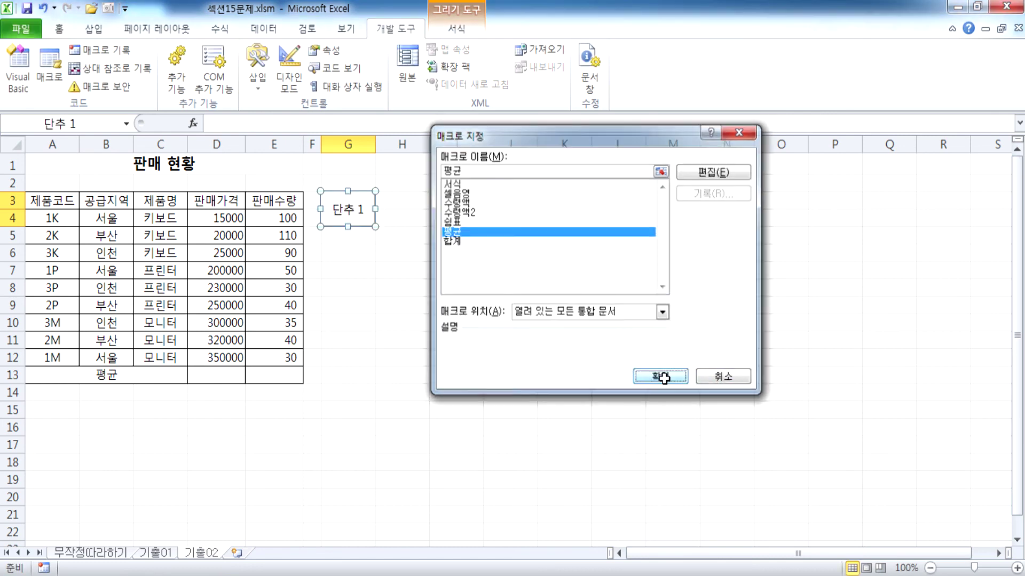
pyautogui.write('ㅍㅕㅇ균')
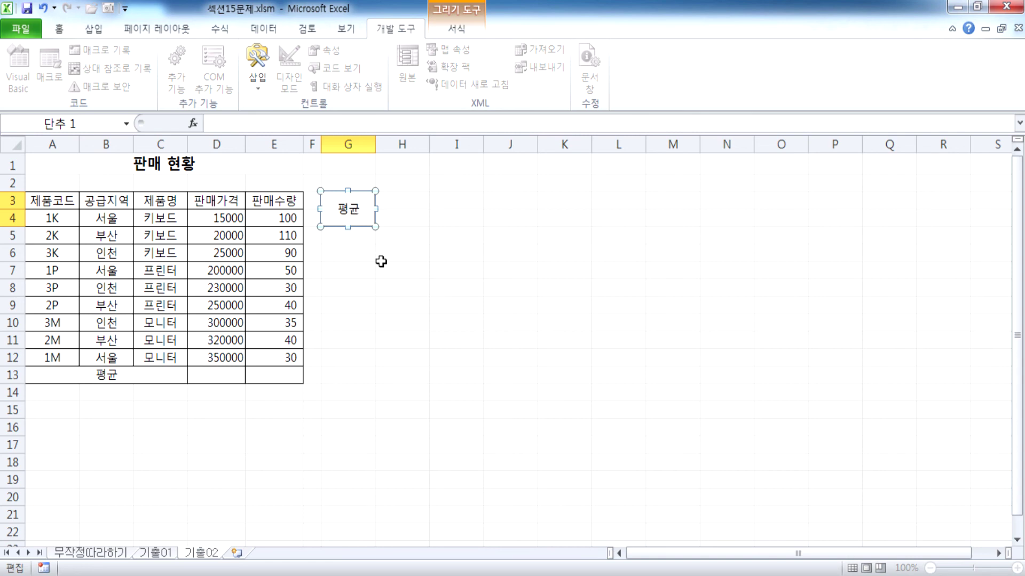
# Step: Draw a hexagon shape about 1.16 cm high and 1.91 cm wide covering cells G6:G7
pyautogui.moveTo(339, 253); pyautogui.dragTo(336, 271)
pyautogui.click(95, 28)
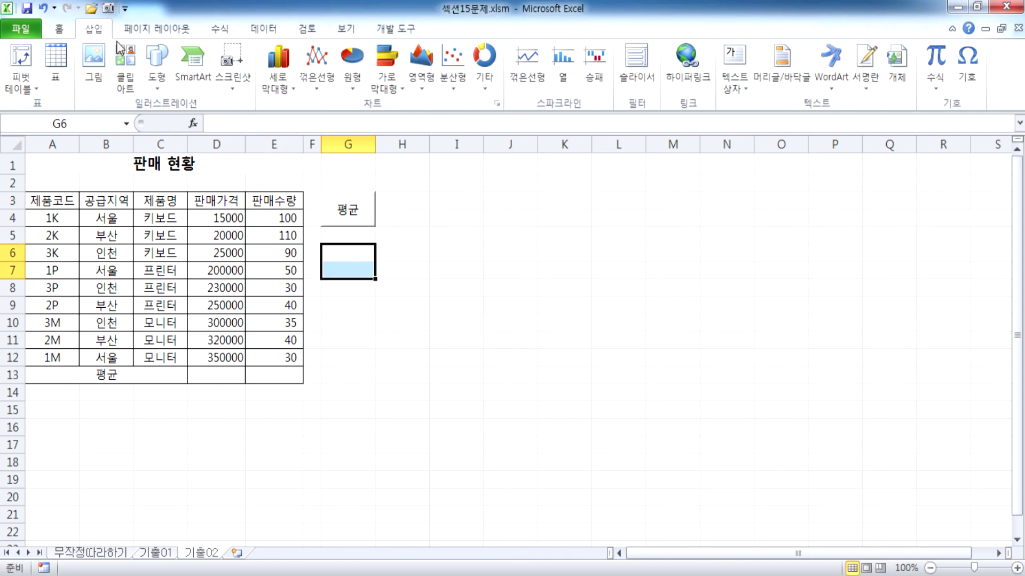
pyautogui.click(156, 66)
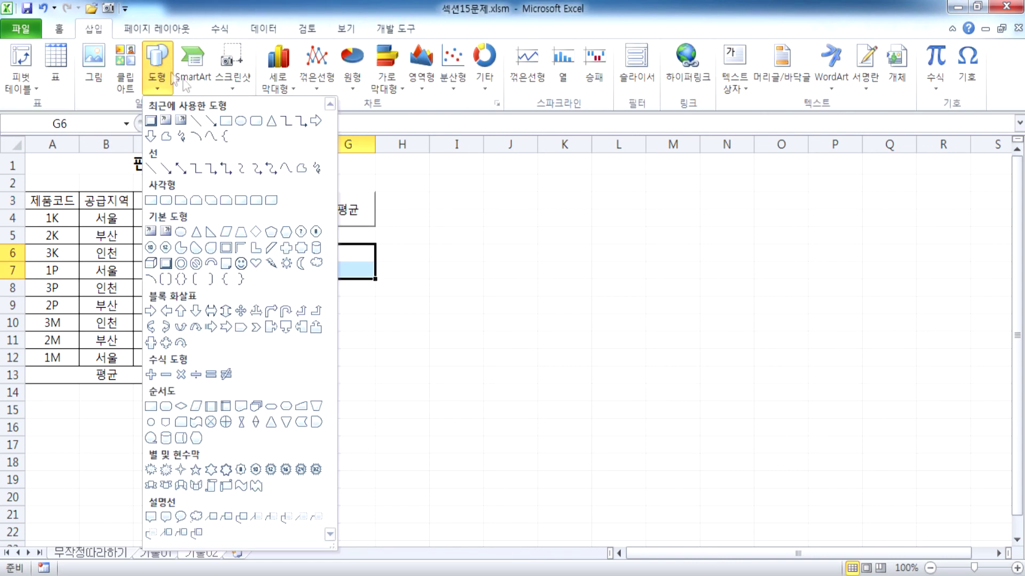
pyautogui.click(287, 231)
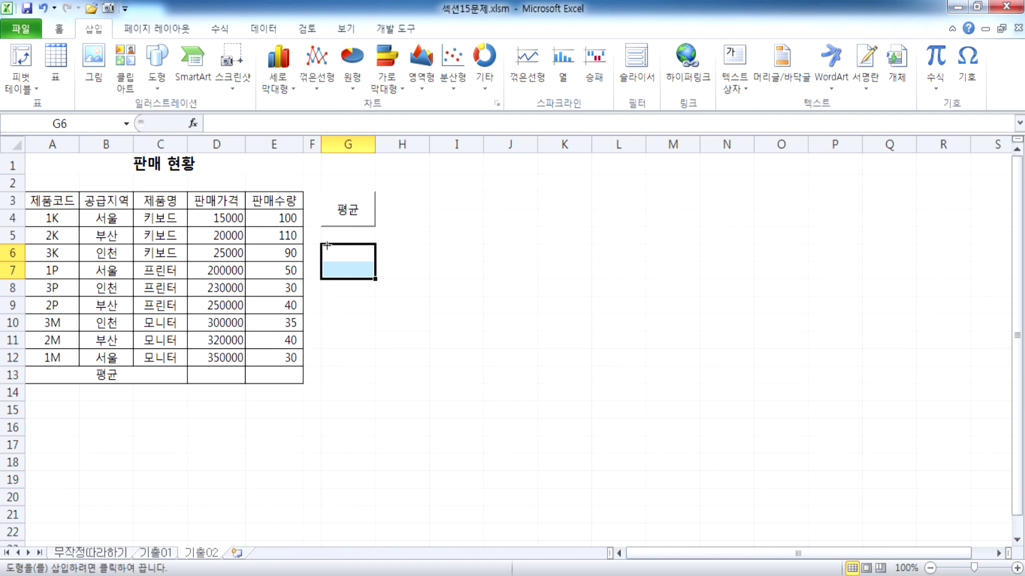
pyautogui.moveTo(321, 245); pyautogui.dragTo(364, 278)
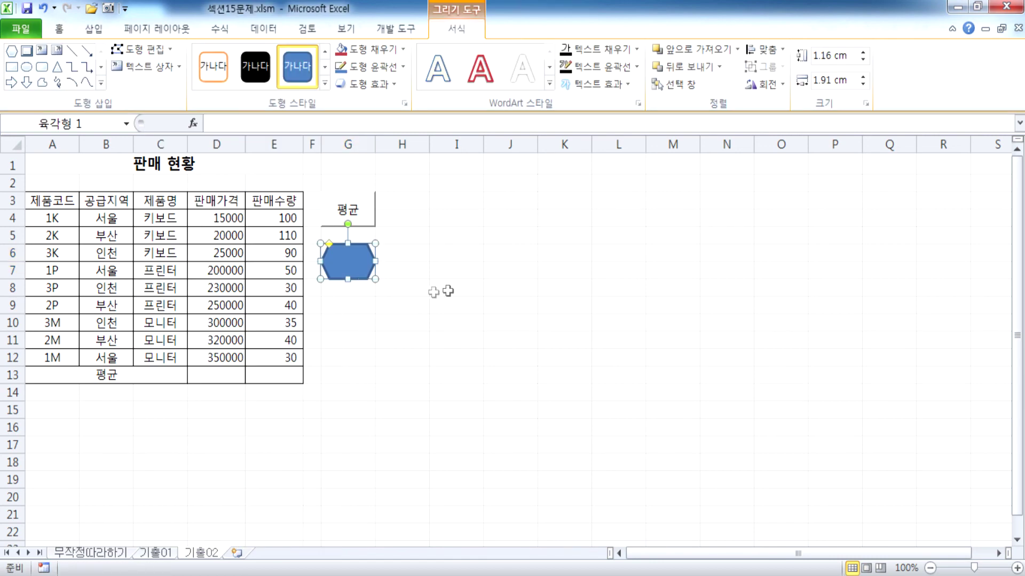
# Step: Label the hexagon 쉼표 and center its text horizontally and vertically
pyautogui.write('수')
pyautogui.press('BackSpace')
pyautogui.write('수ㅁ표')
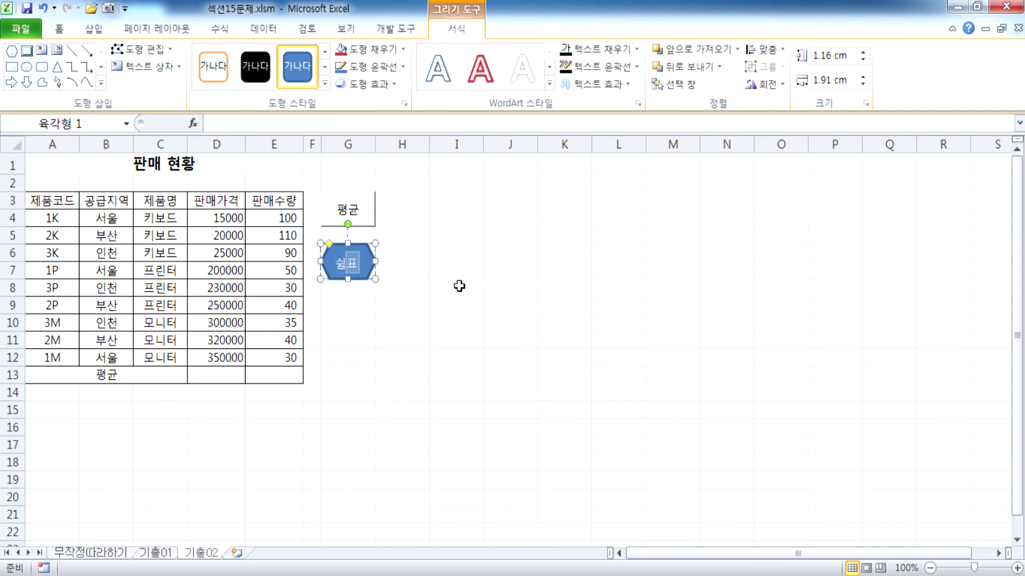
pyautogui.click(372, 254)
pyautogui.click(60, 29)
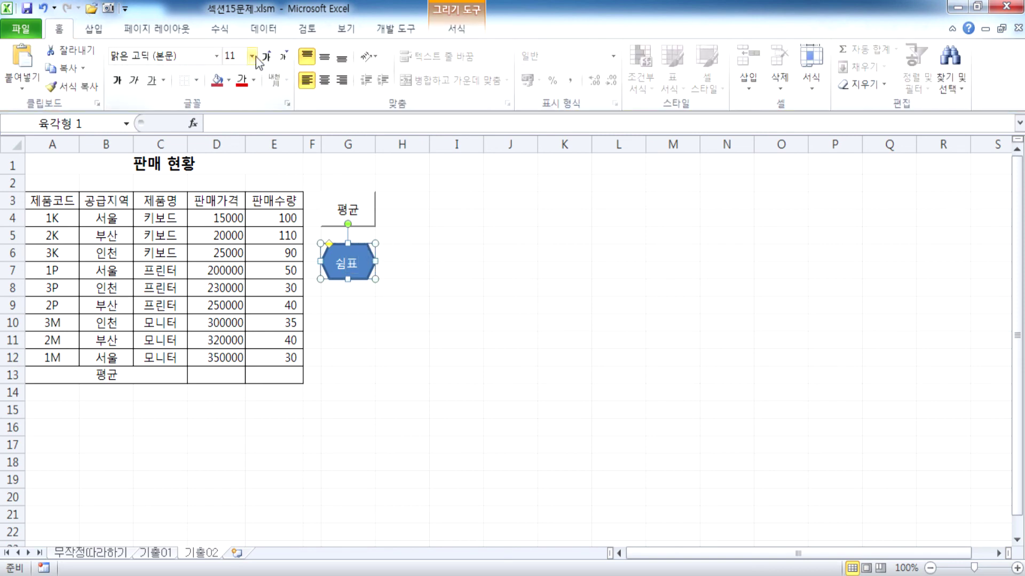
pyautogui.click(324, 80)
pyautogui.click(325, 58)
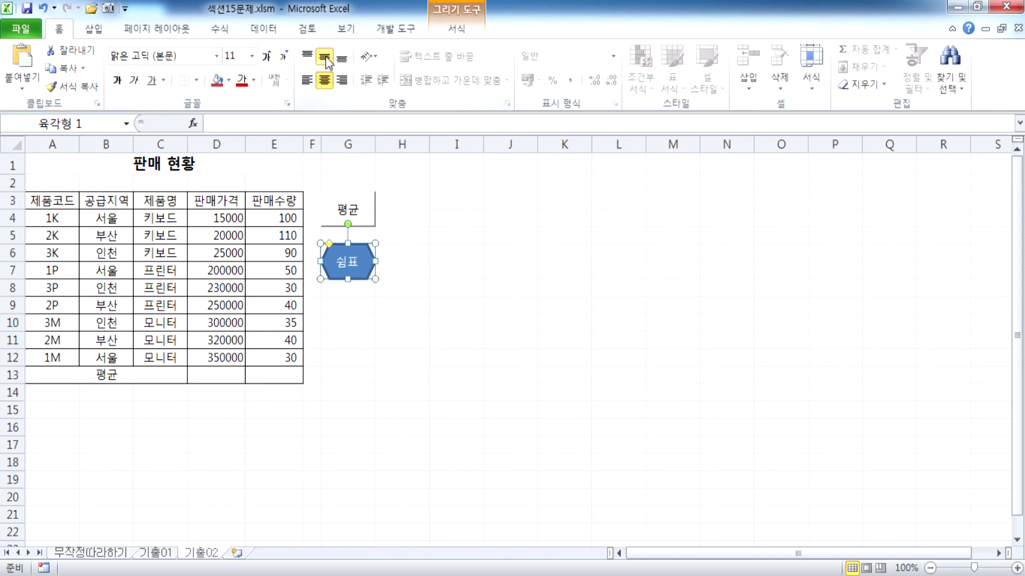
# Step: Assign the 쉼표 macro to the hexagon and deselect the shape
pyautogui.rightClick(361, 211)
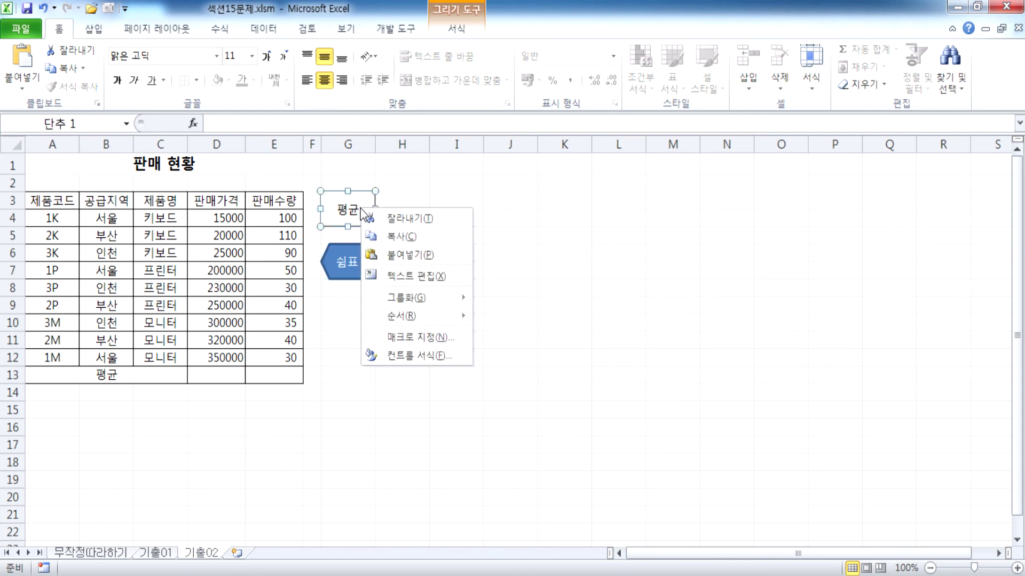
pyautogui.rightClick(332, 258)
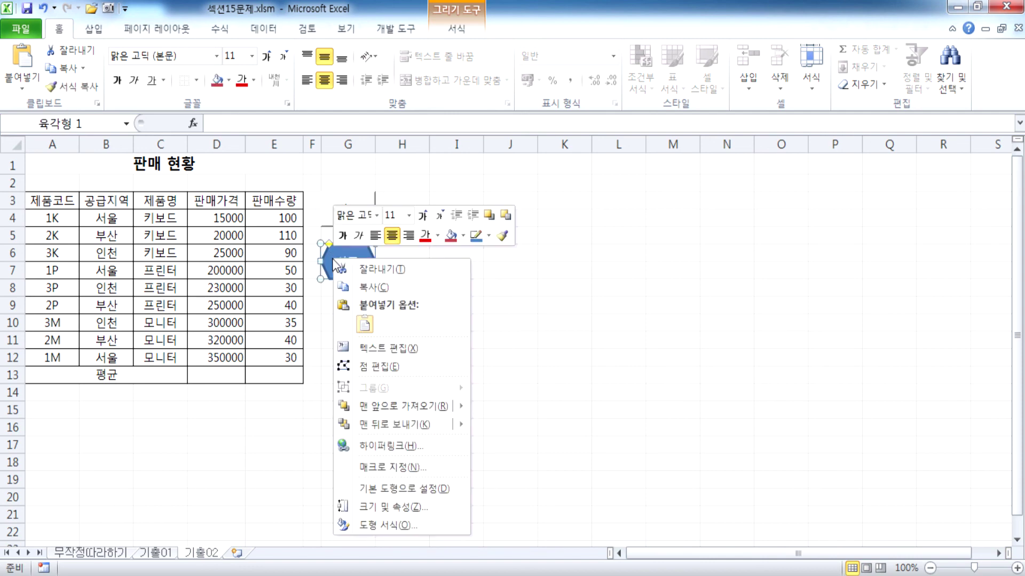
pyautogui.click(389, 467)
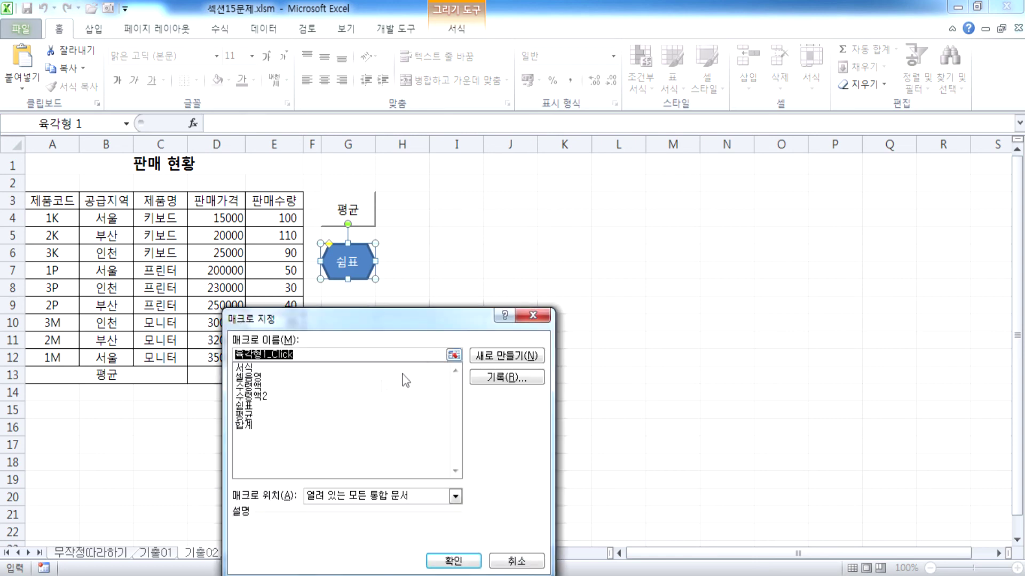
pyautogui.click(254, 405)
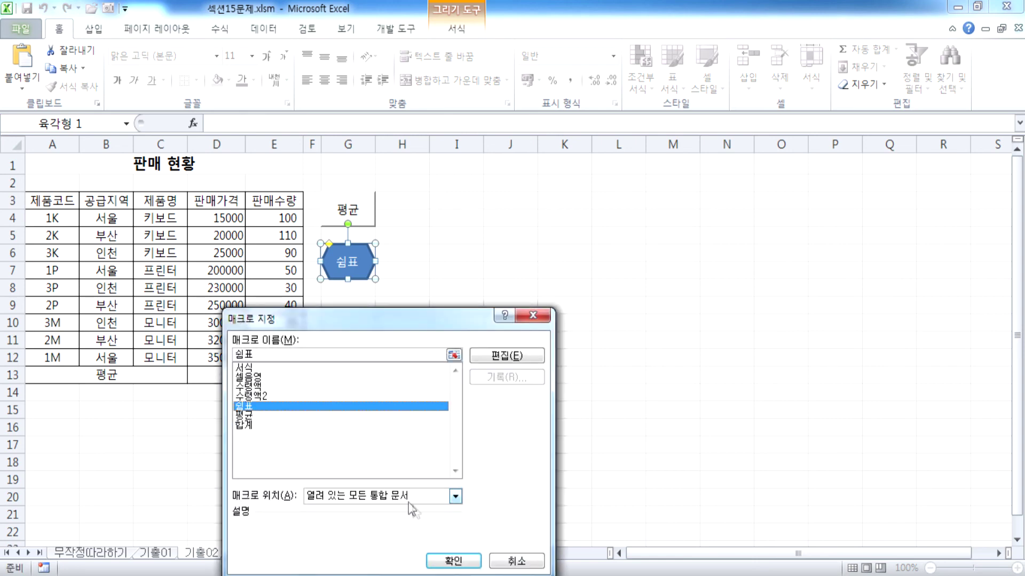
pyautogui.click(453, 560)
pyautogui.click(507, 286)
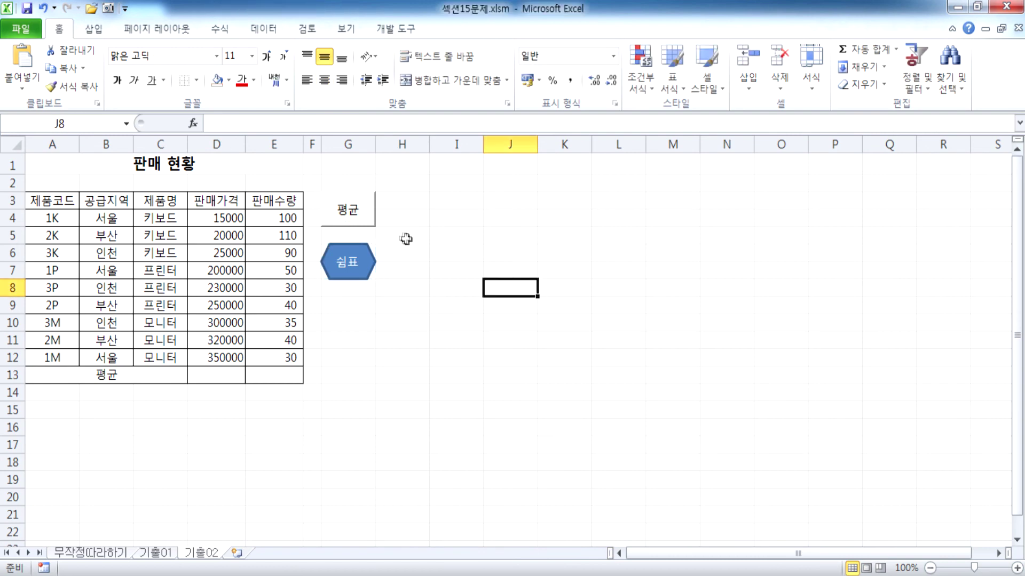
# Step: Run the 평균 and 쉼표 macros from their button and hexagon, and inspect the average formulas in E13 and D13
pyautogui.click(355, 212)
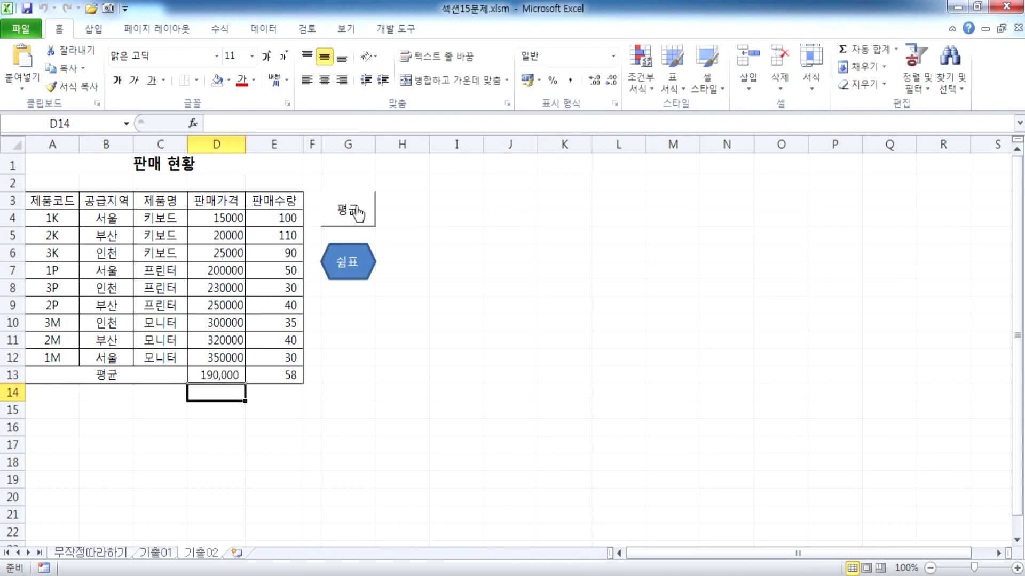
pyautogui.click(353, 267)
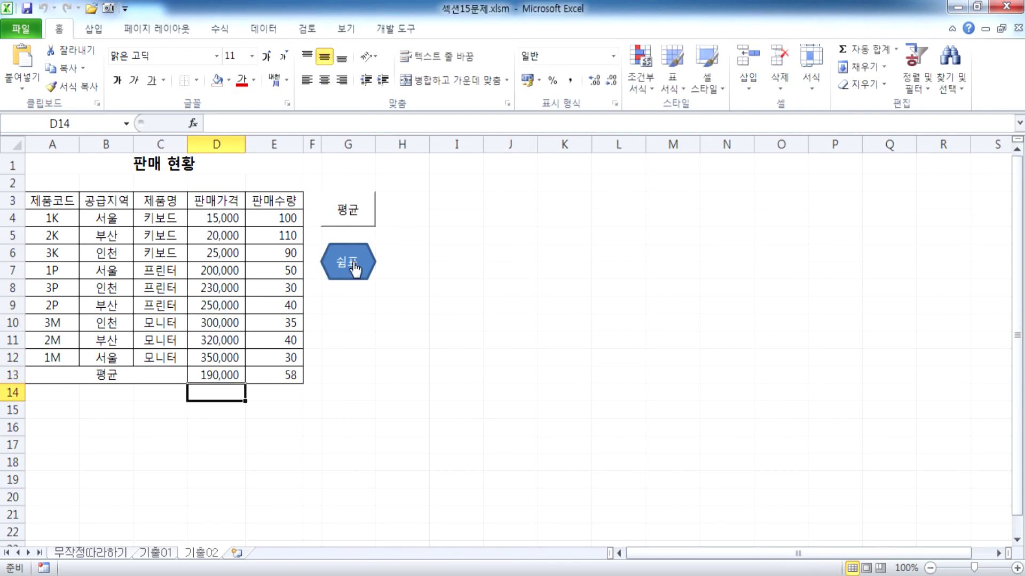
pyautogui.click(355, 216)
pyautogui.click(262, 382)
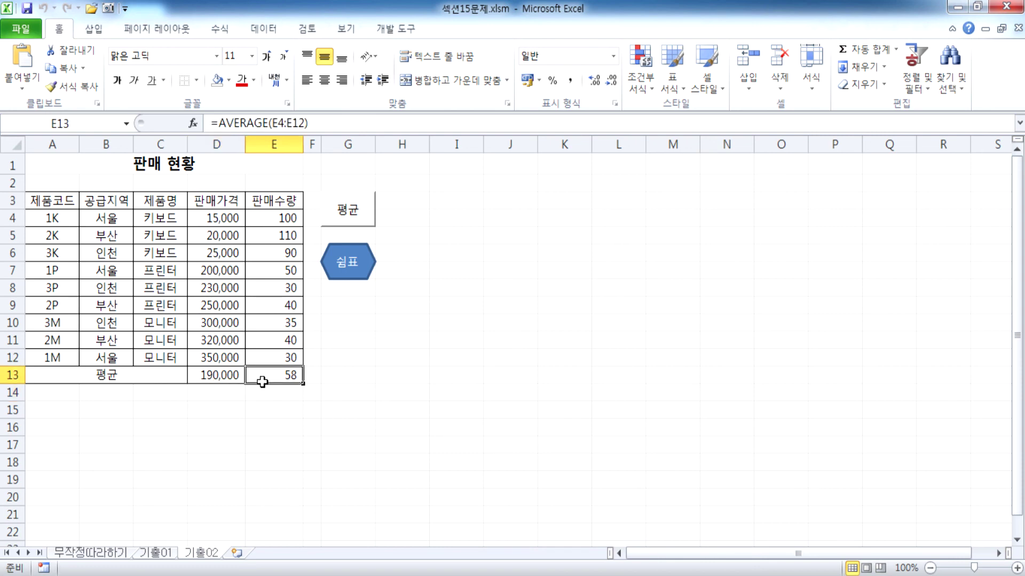
pyautogui.click(211, 376)
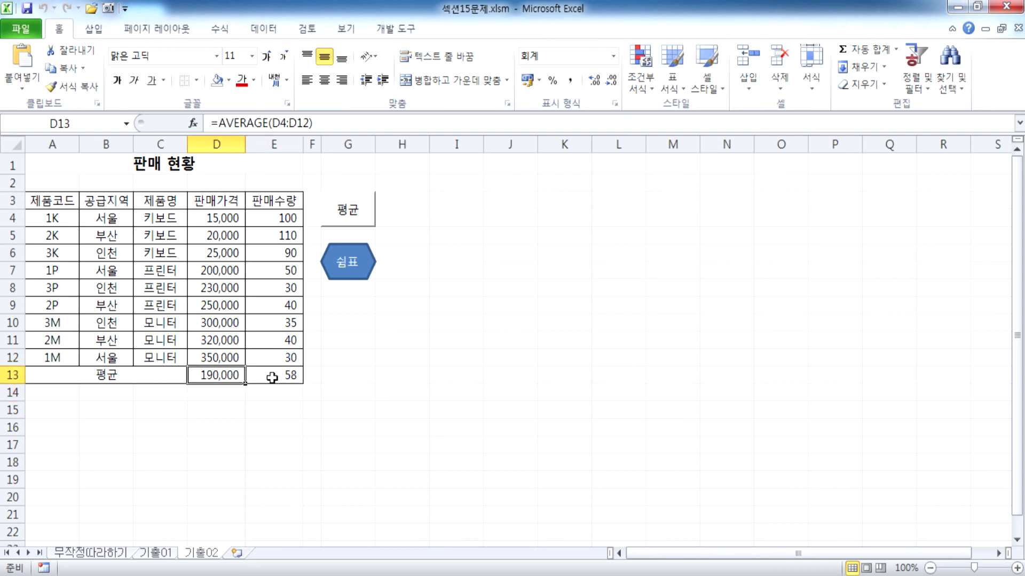
# Step: Set the number format of D4:D13 to General (일반) and select the 판매가격 average in D13
pyautogui.moveTo(225, 219); pyautogui.dragTo(218, 376)
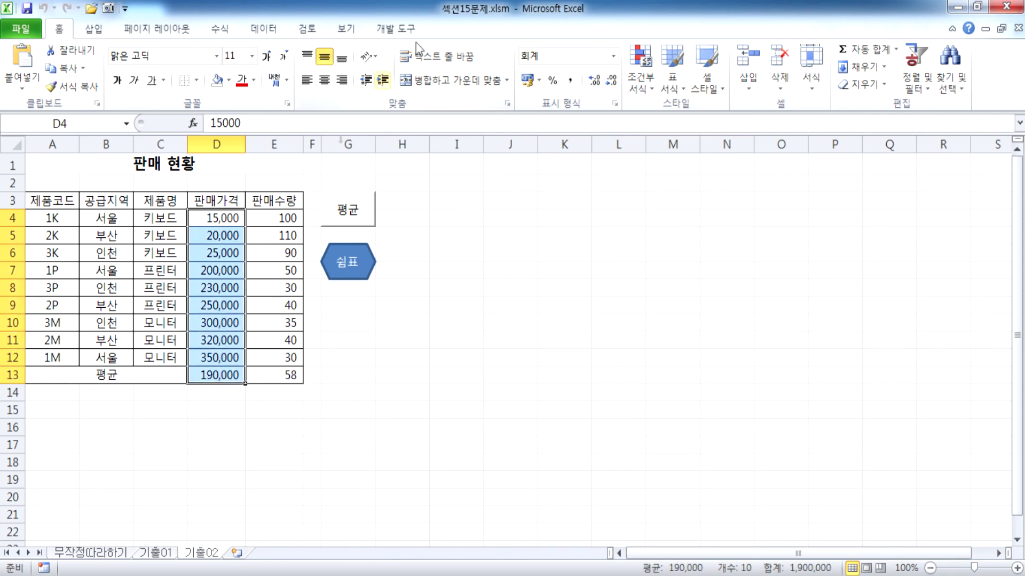
pyautogui.click(613, 55)
pyautogui.click(560, 81)
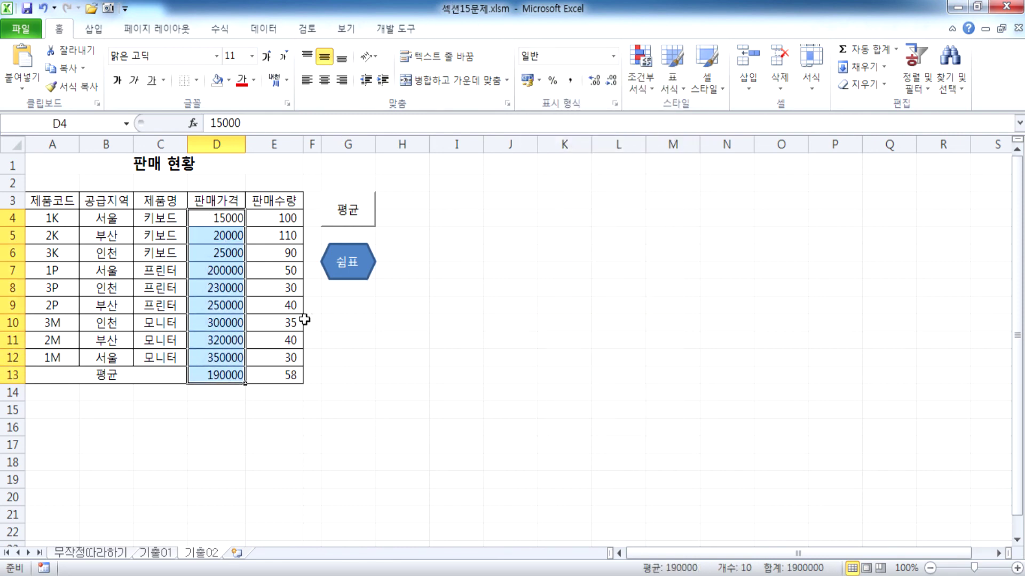
pyautogui.click(211, 379)
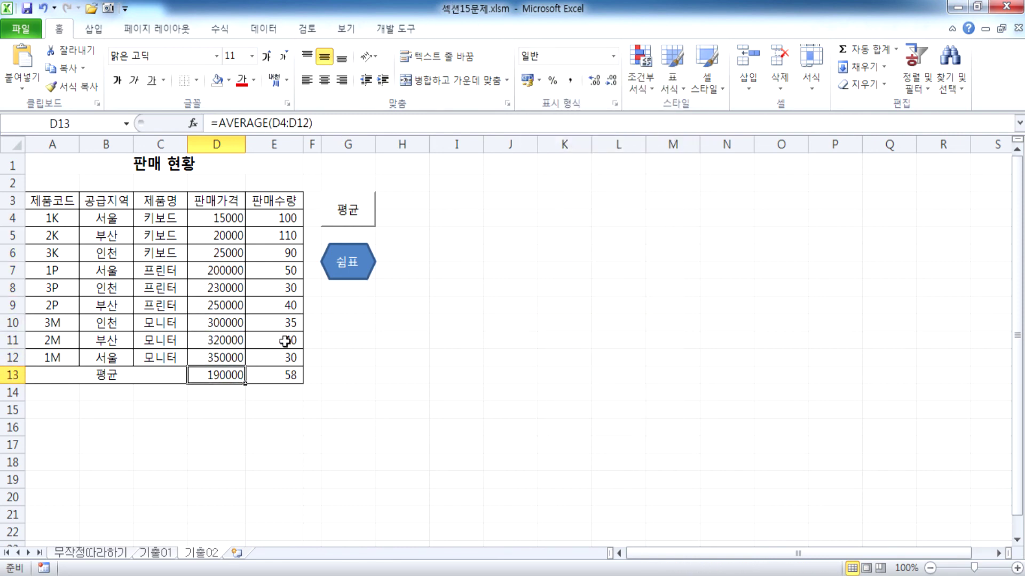
# Step: Run the 평균 macro, the 쉼표 macro and the 평균 macro once more from their shapes, finishing on title cell A1
pyautogui.click(352, 226)
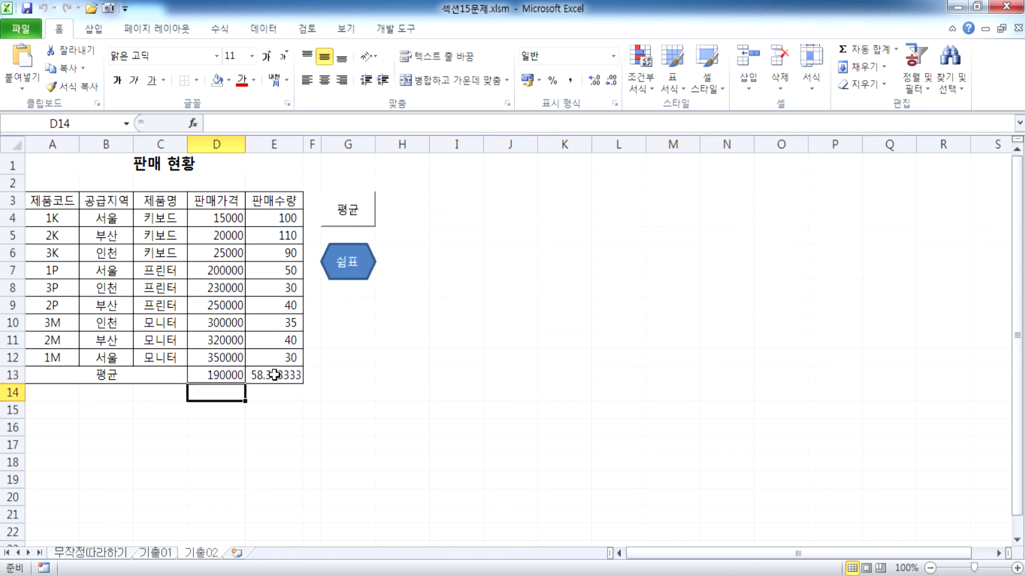
pyautogui.click(363, 274)
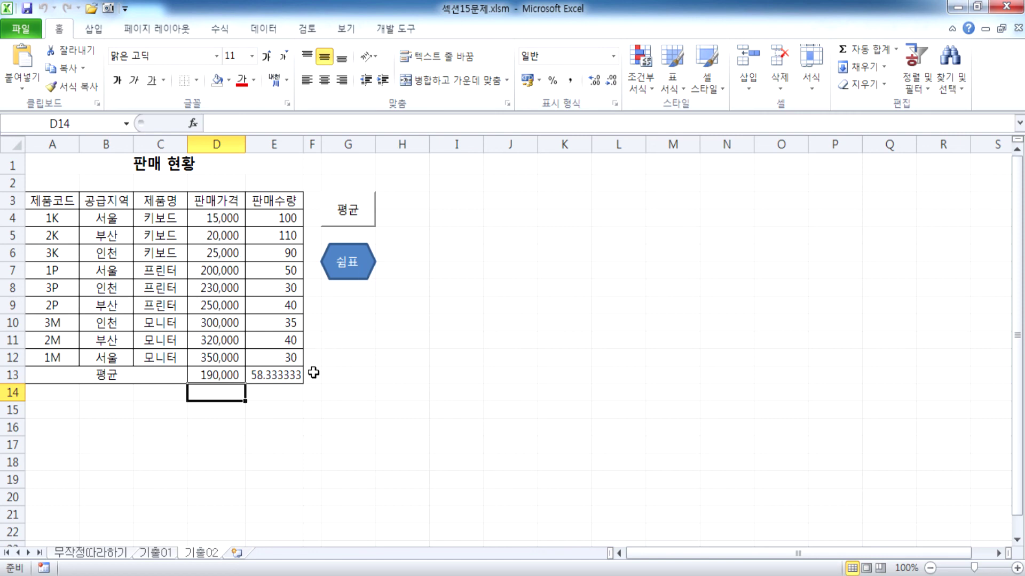
pyautogui.click(363, 224)
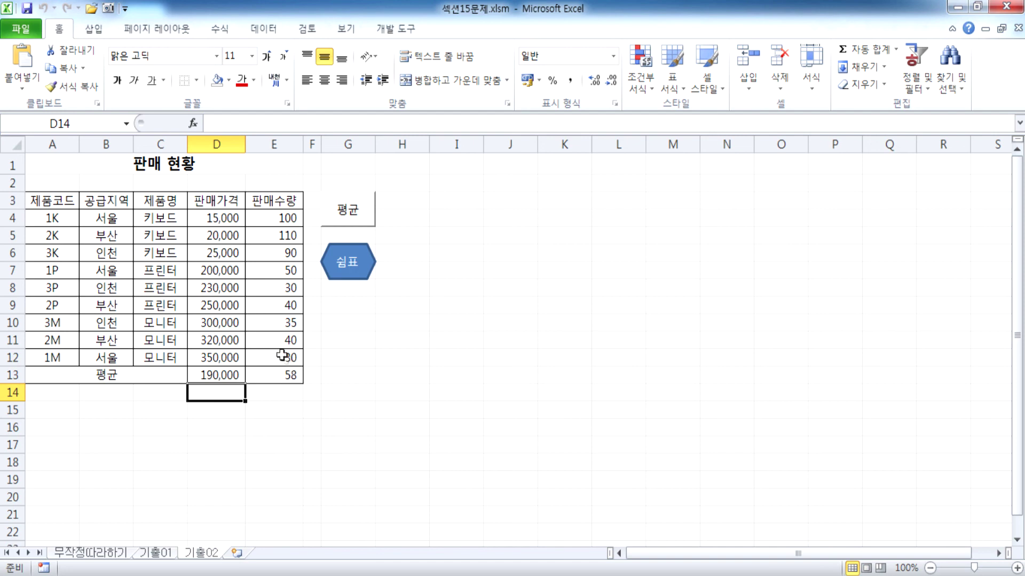
pyautogui.click(56, 163)
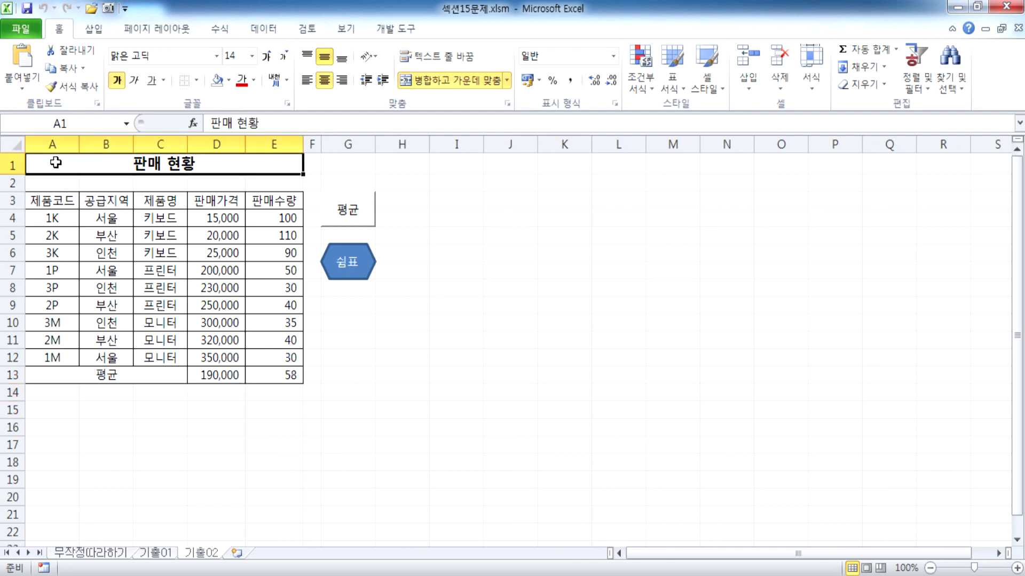